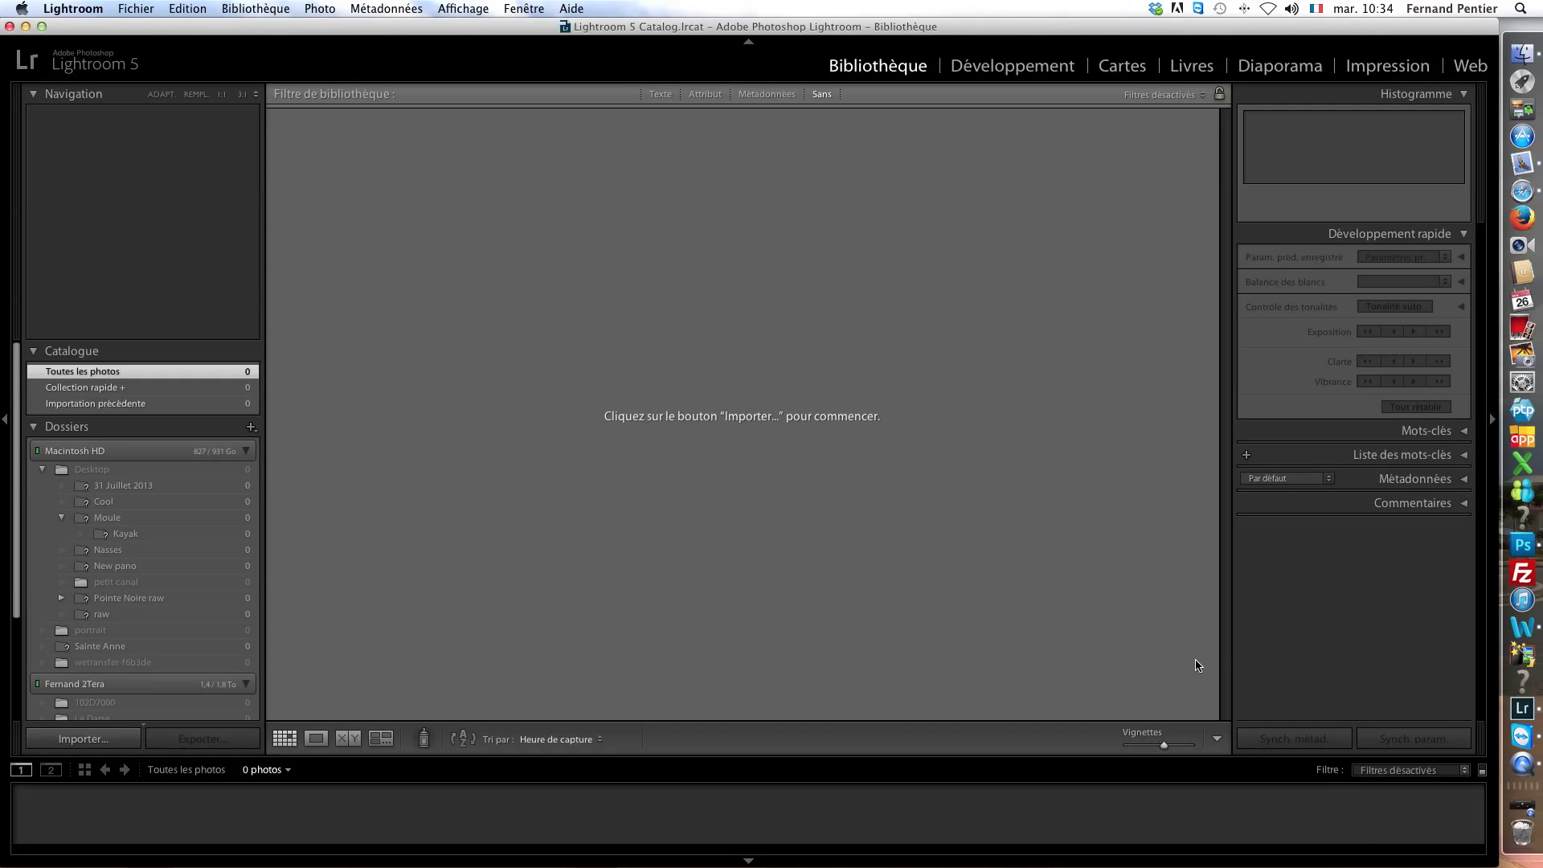
Import all photos from the "new canal" folder on the Desktop (Bureau), adding them to the catalogue without moving them
left_click(84, 739)
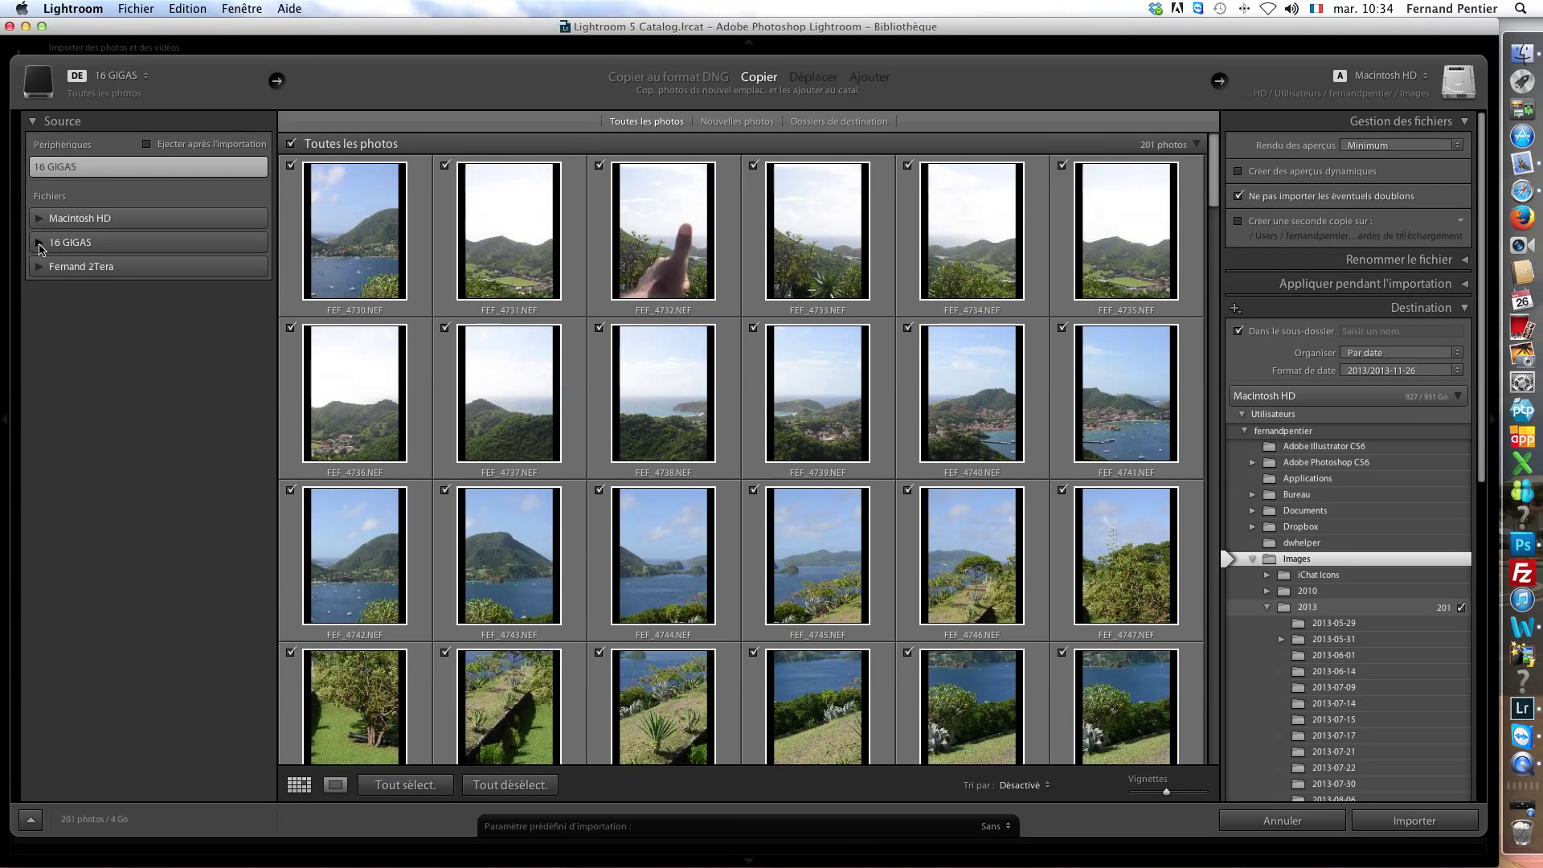
left_click(37, 221)
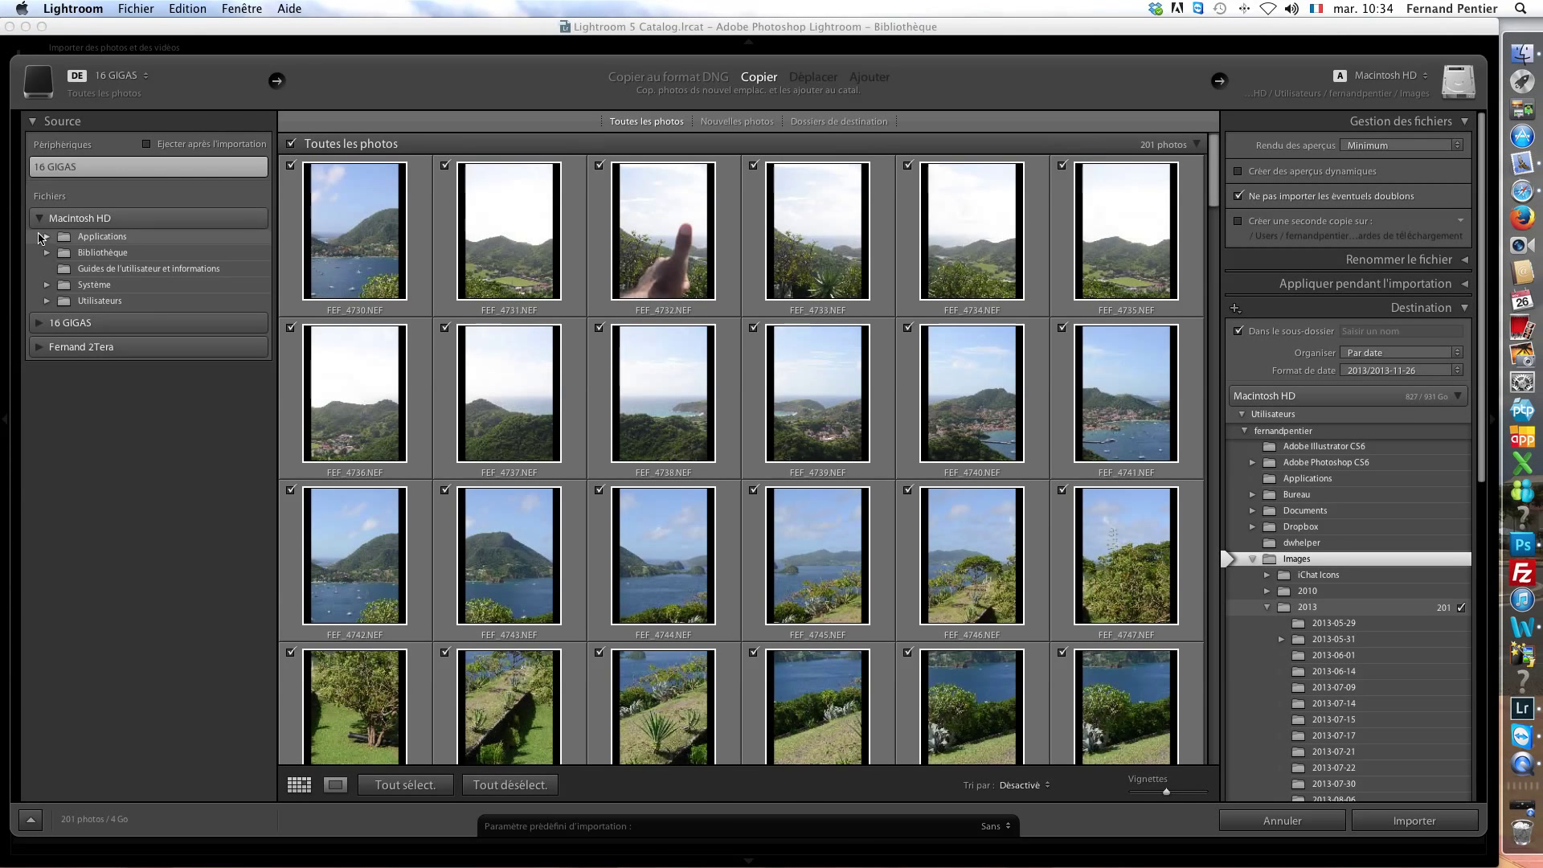
left_click(46, 300)
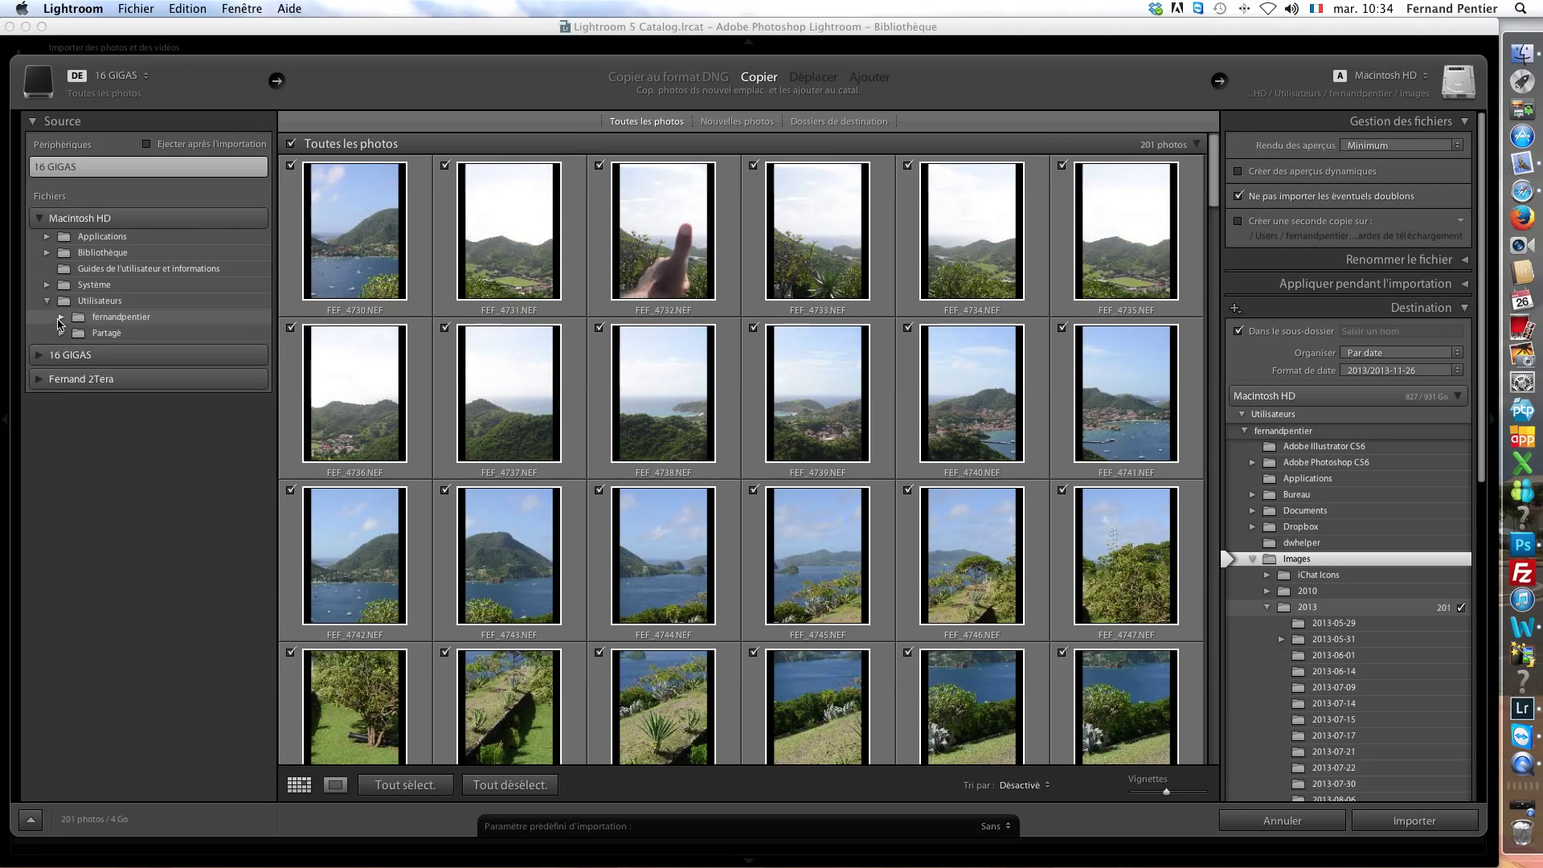
left_click(61, 317)
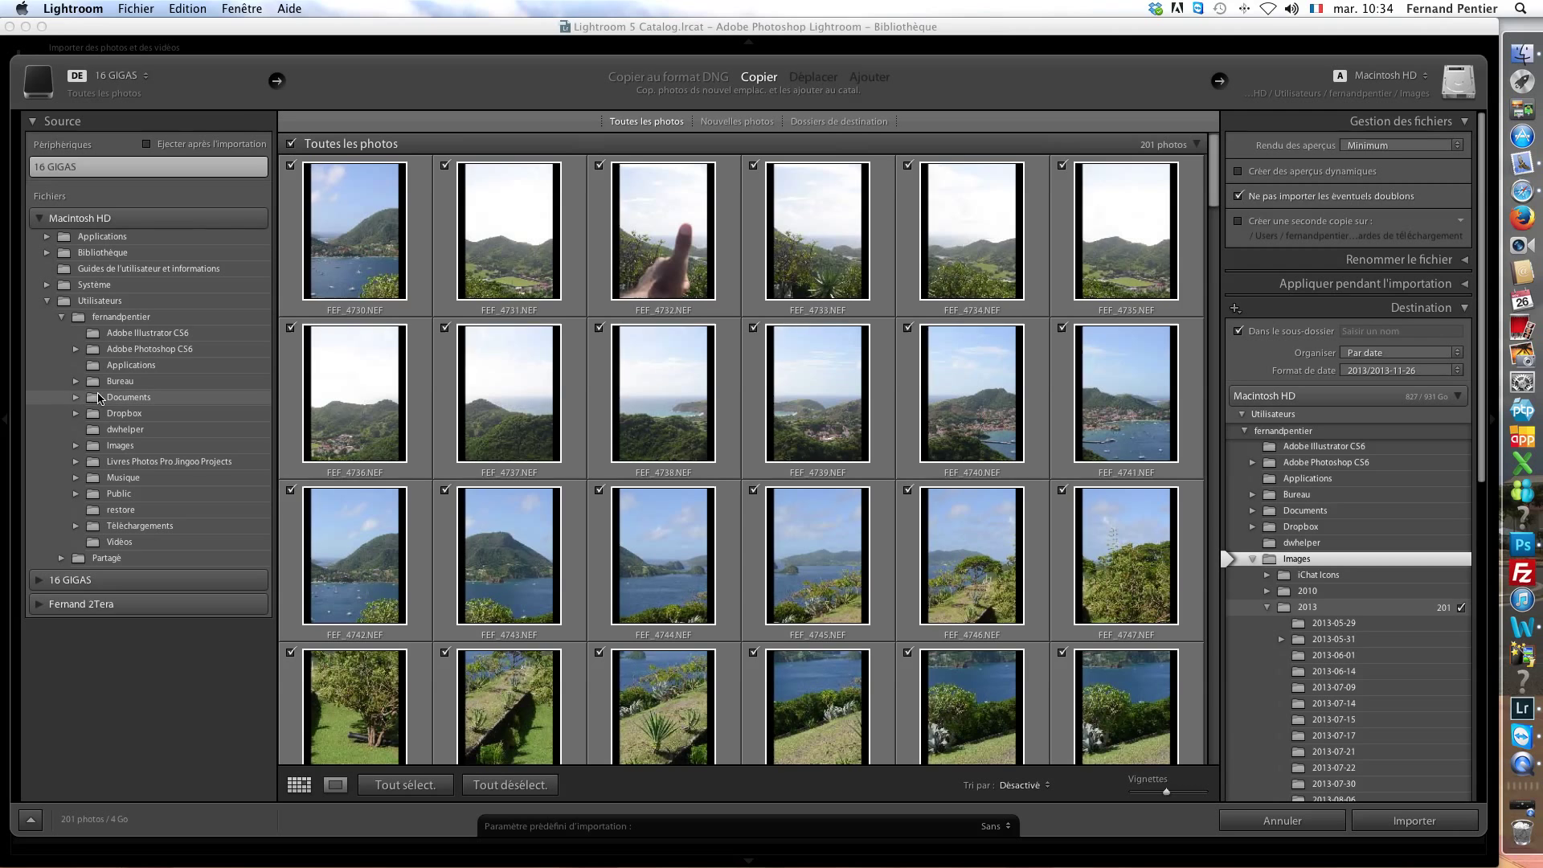
left_click(75, 381)
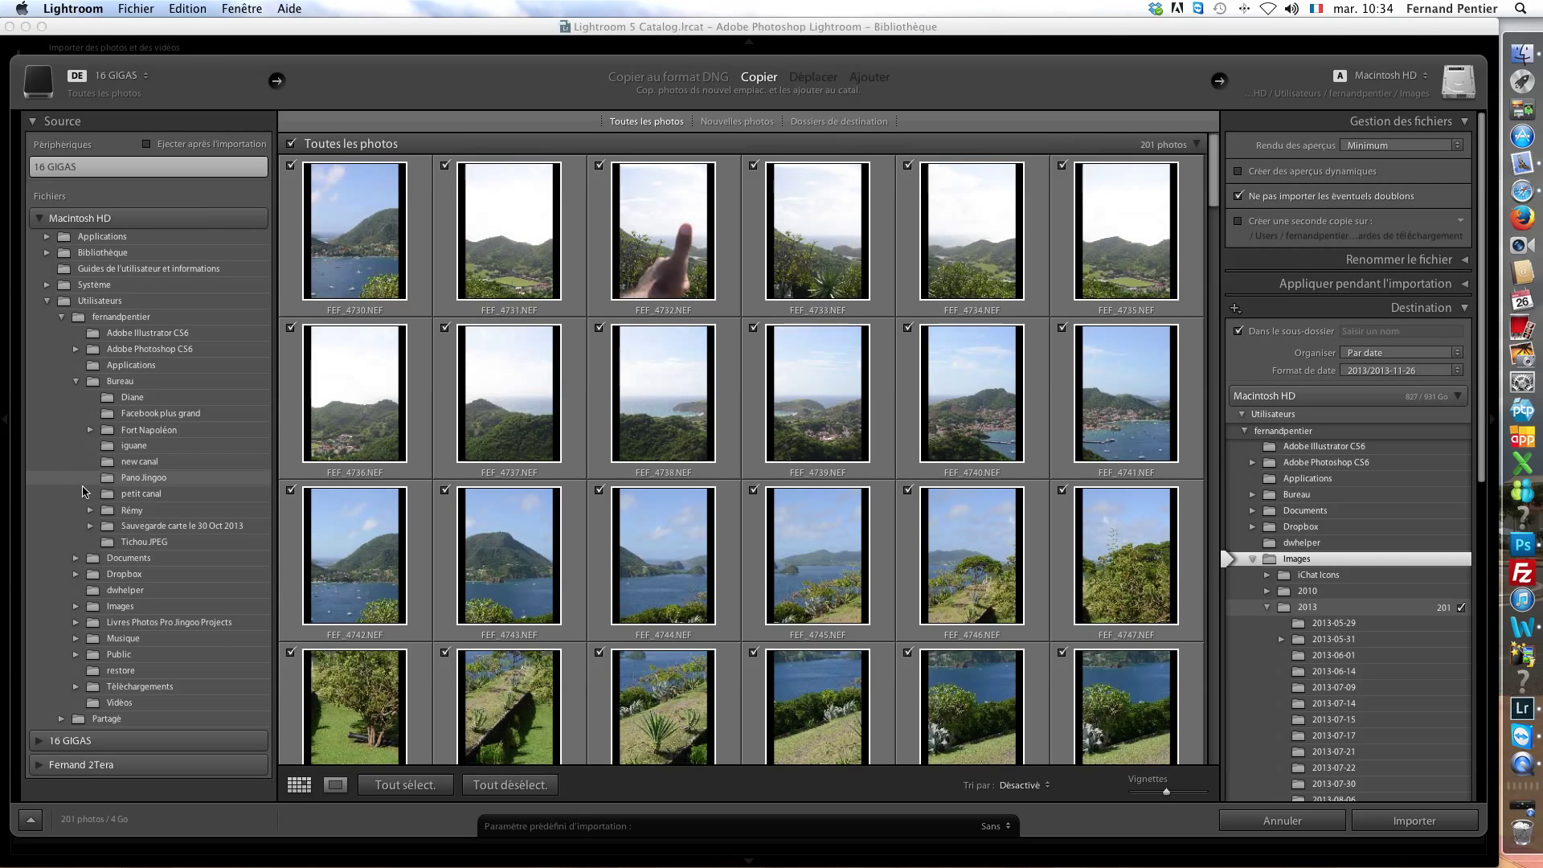
left_click(108, 465)
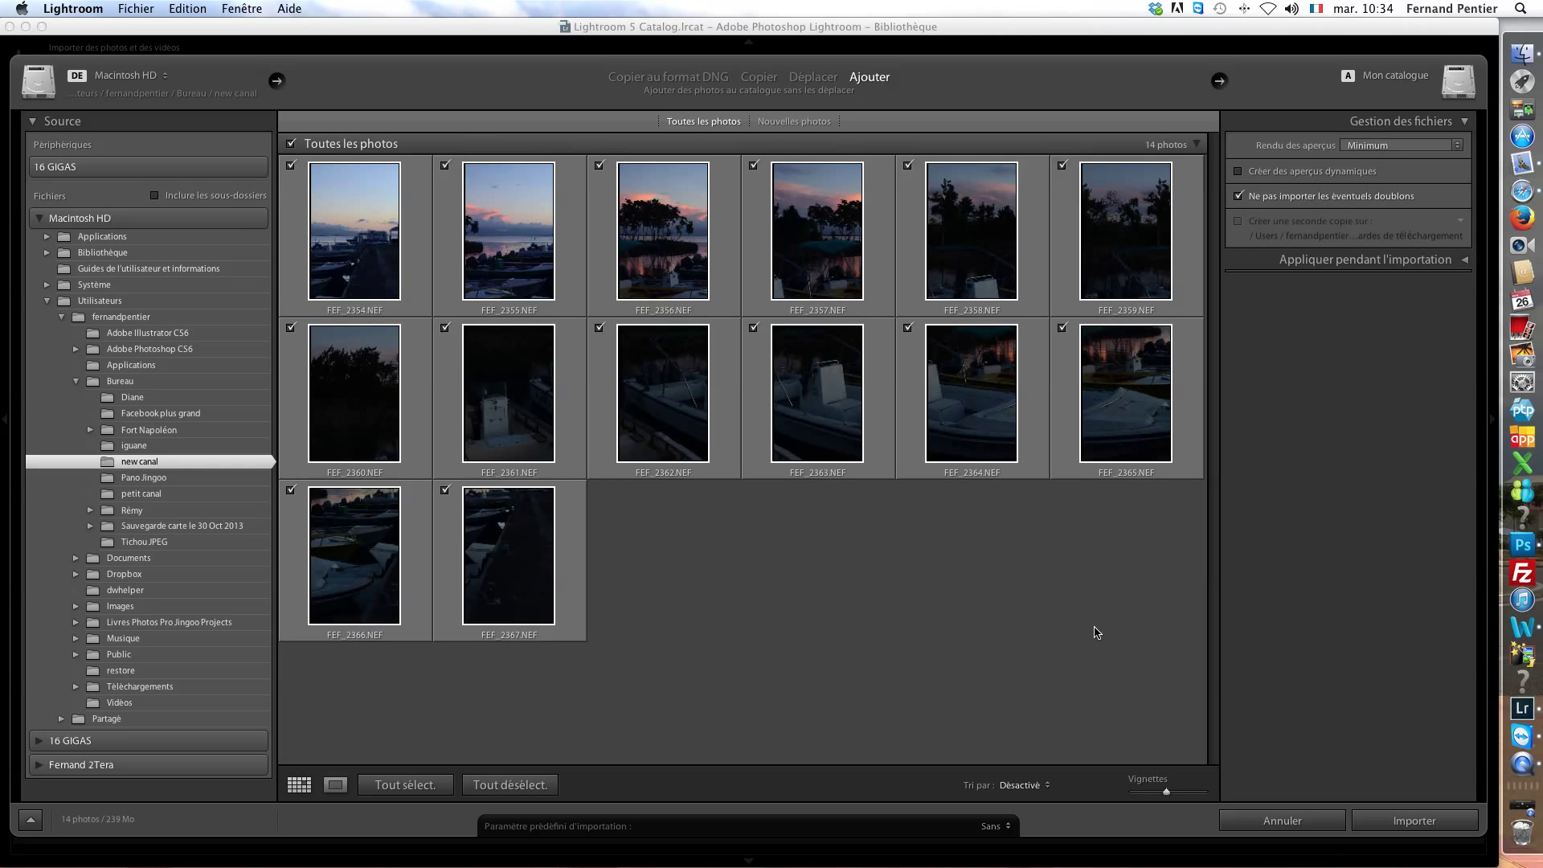
left_click(1412, 821)
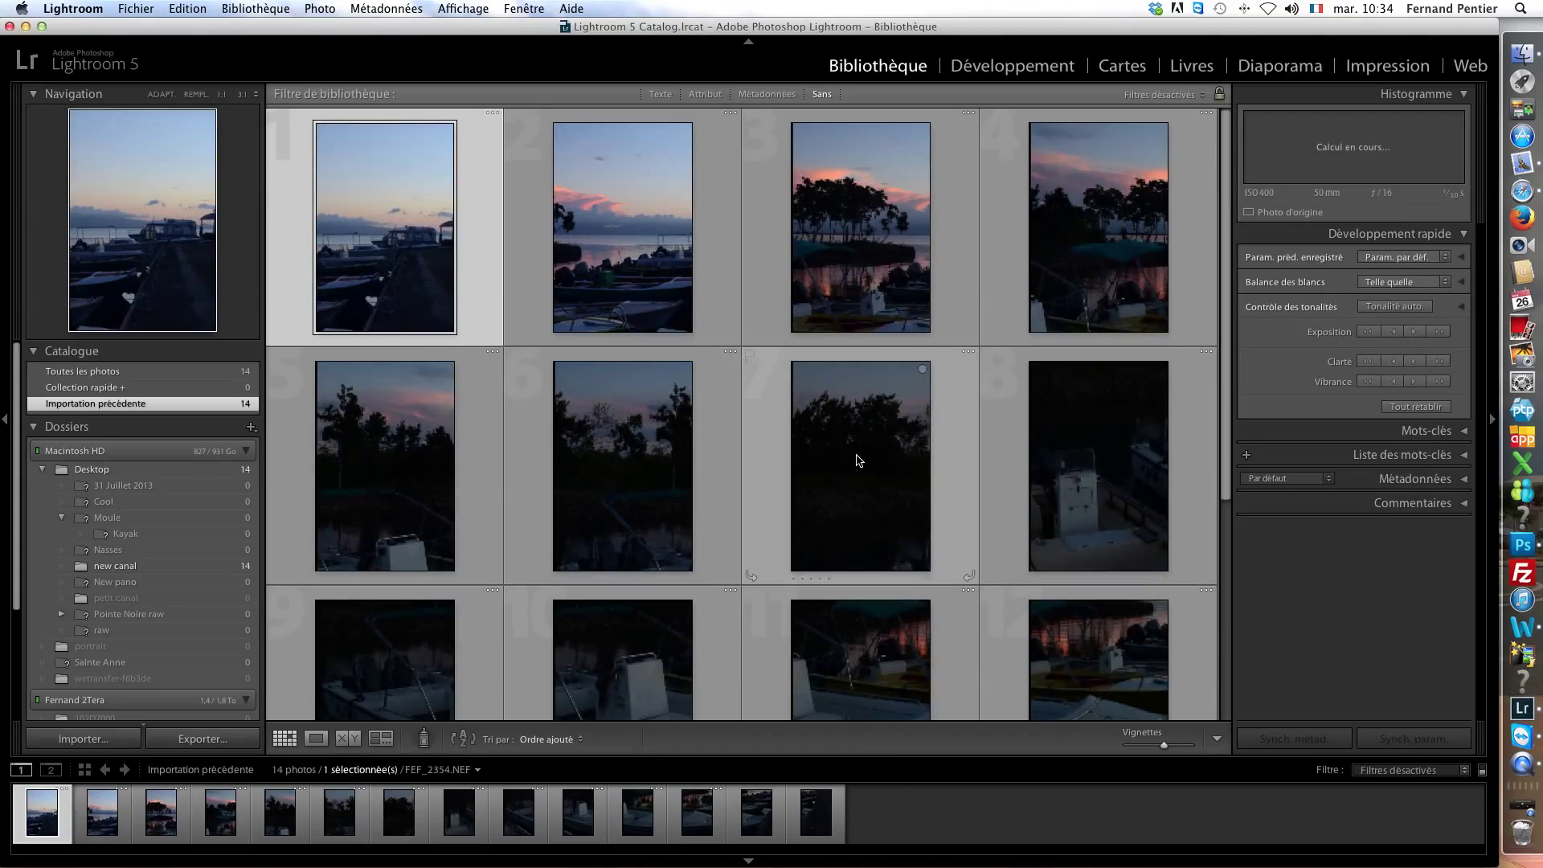
Select all imported photos and develop the first one with highlights -100, shadows +100, whites +26 and blacks -27
key("super+a")
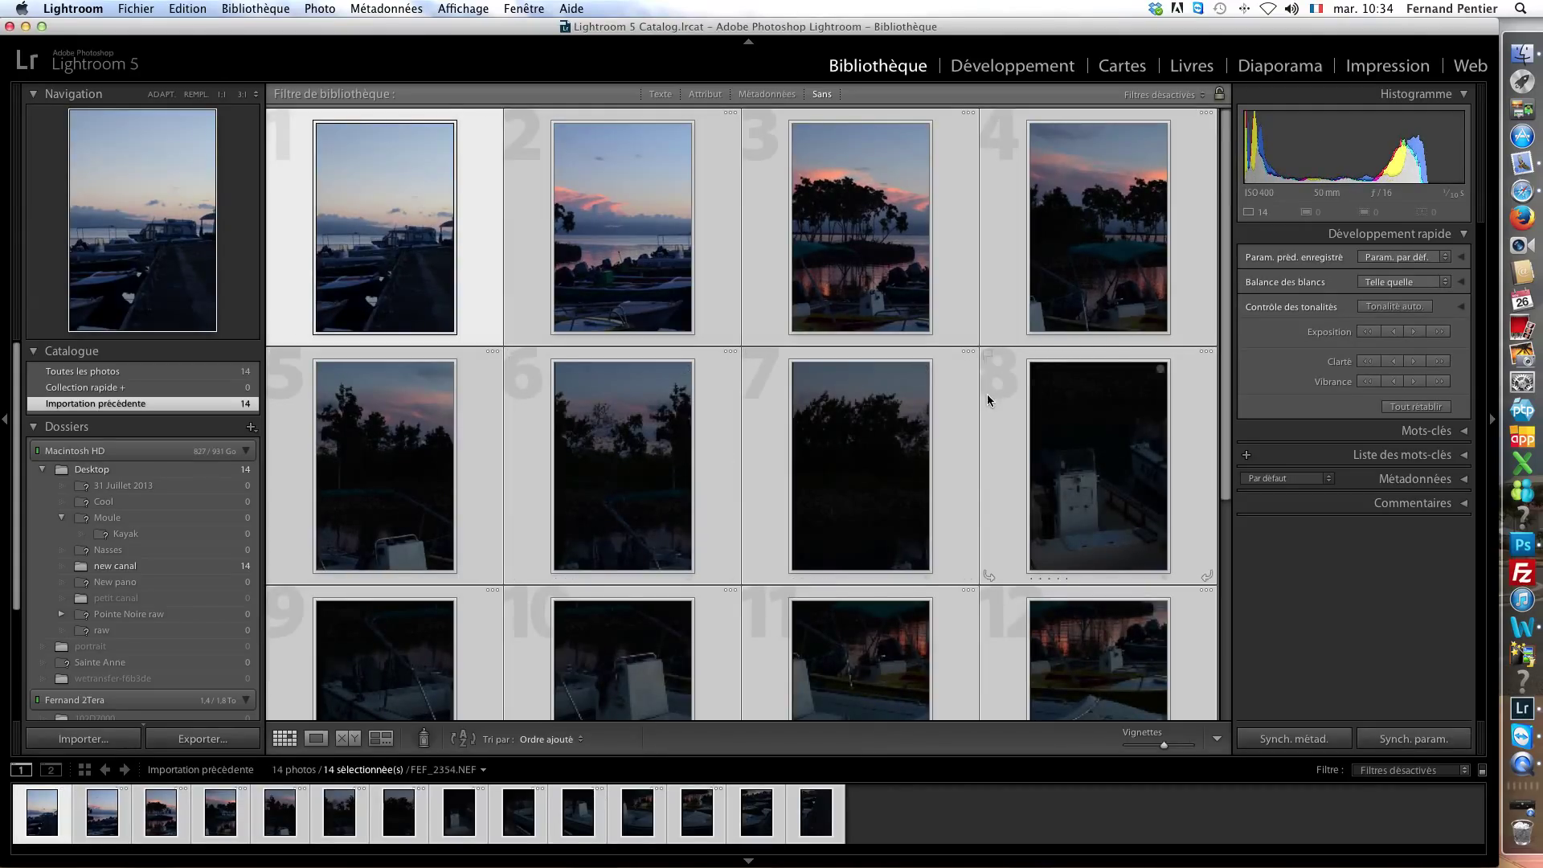
left_click(1009, 68)
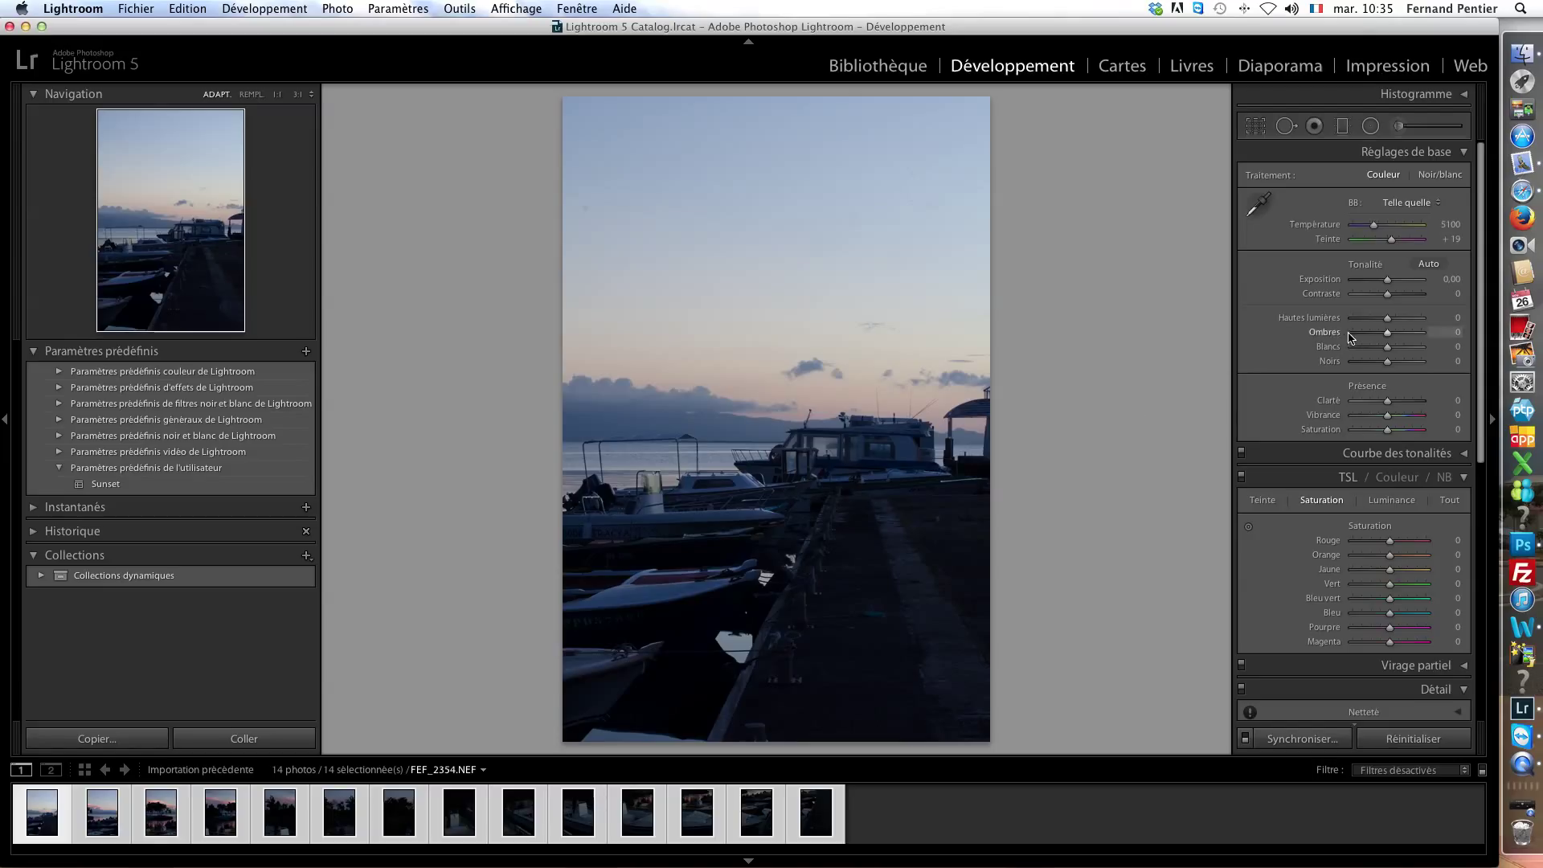
left_click_drag(1386, 318, 1325, 326)
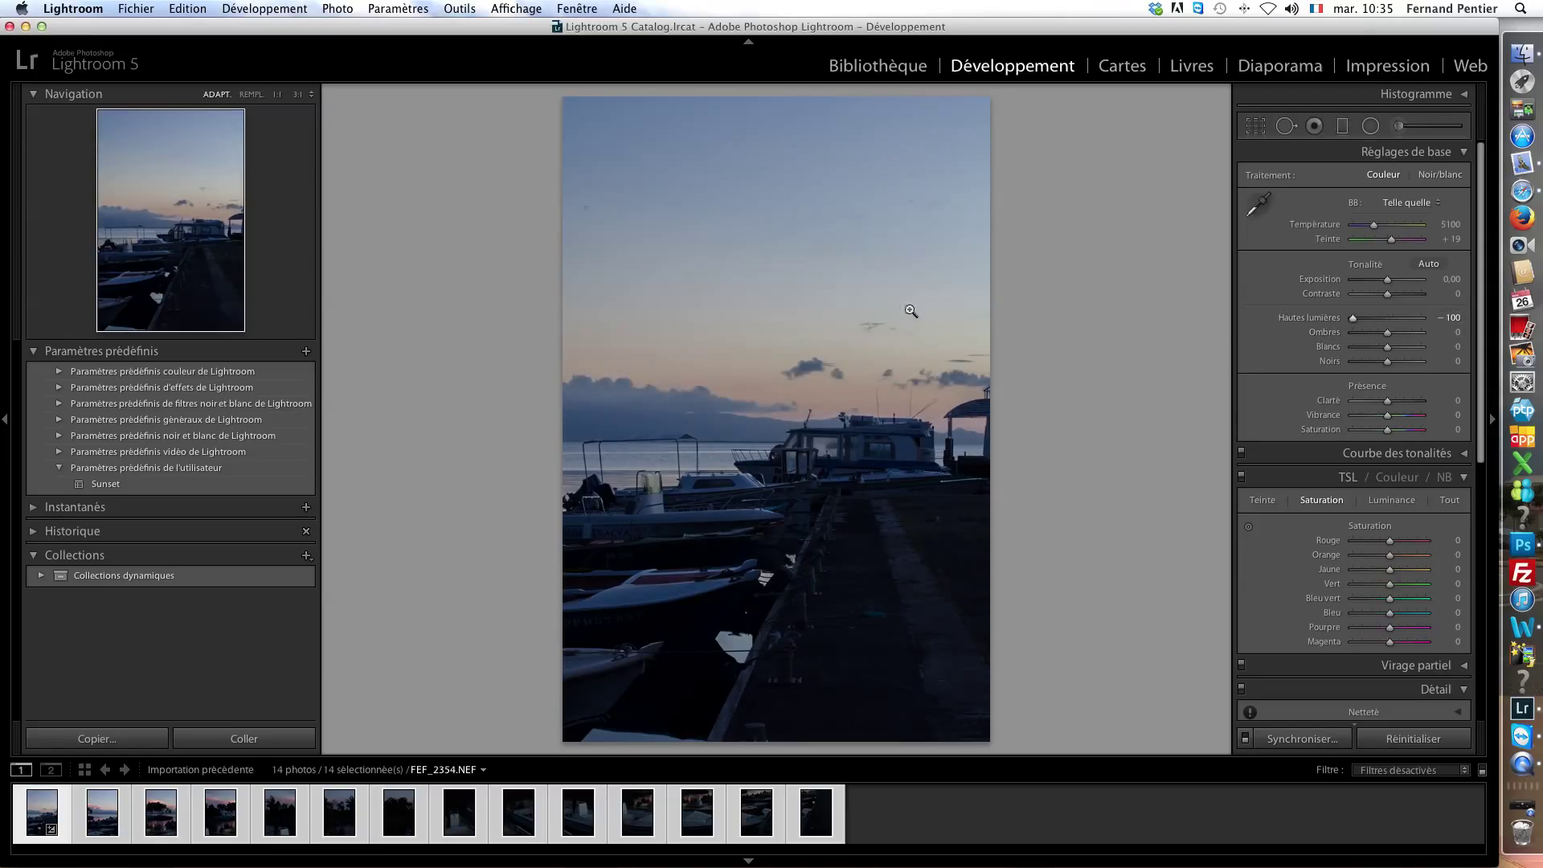
left_click_drag(1386, 332, 1435, 341)
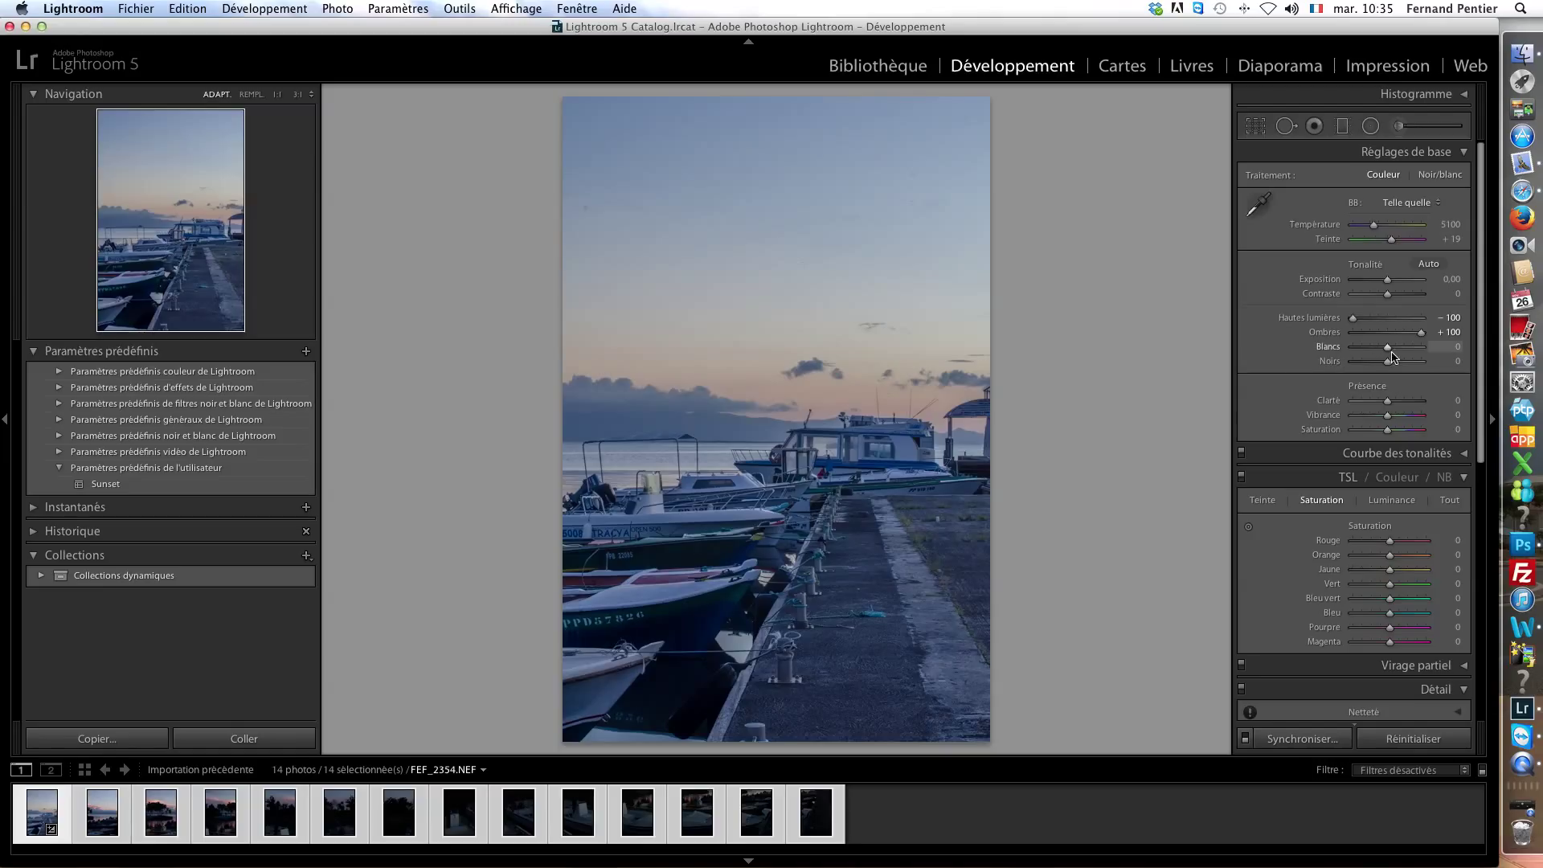
left_click_drag(1392, 358, 1379, 365)
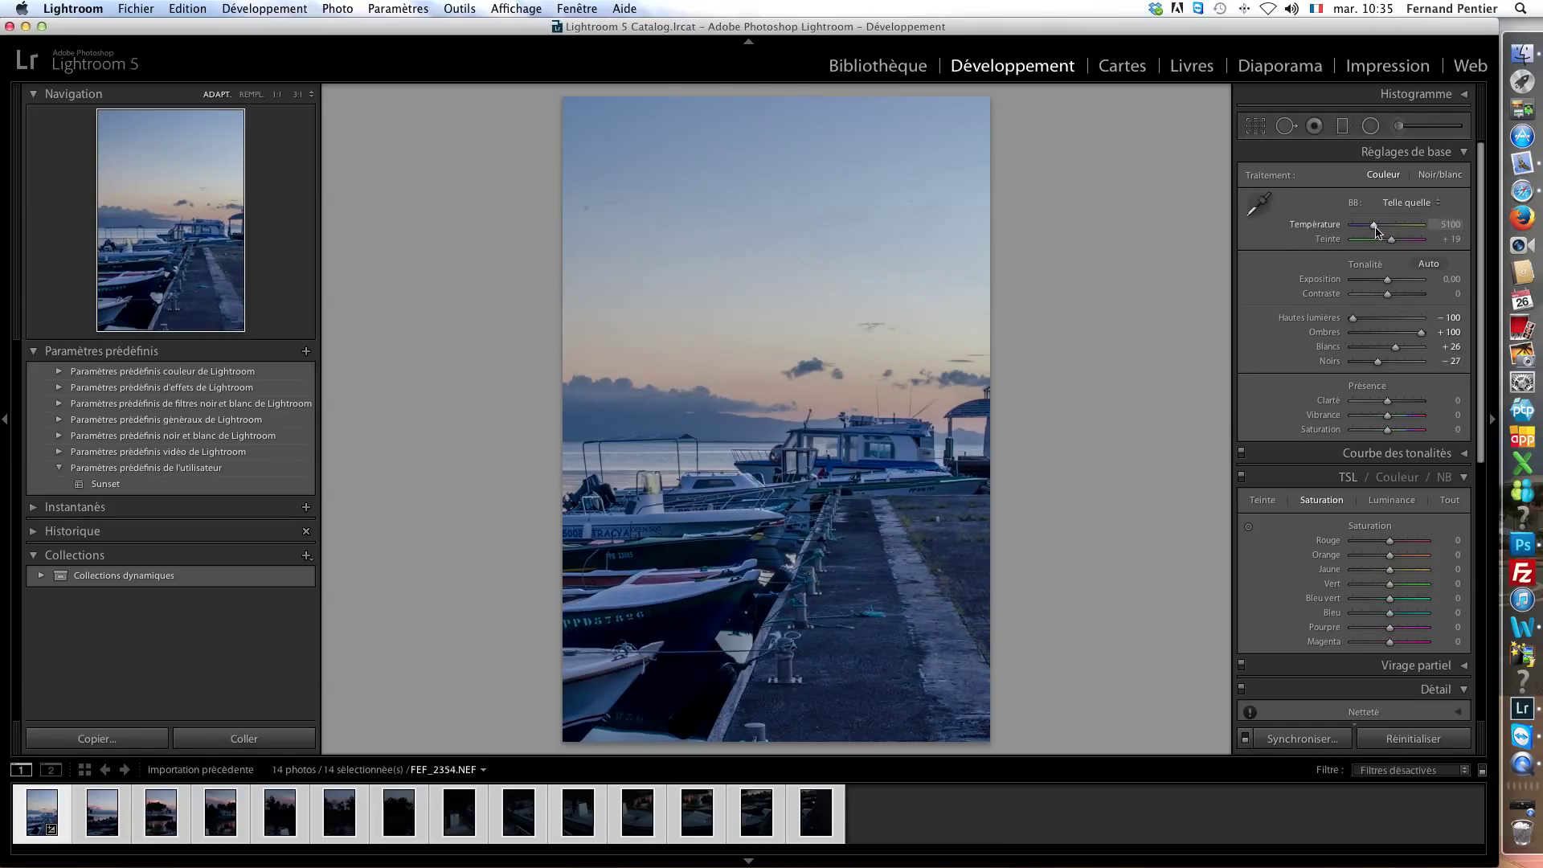
Warm the photo to a temperature of 9655, set contrast to +20, and compare it with the original
left_click_drag(1375, 230, 1400, 232)
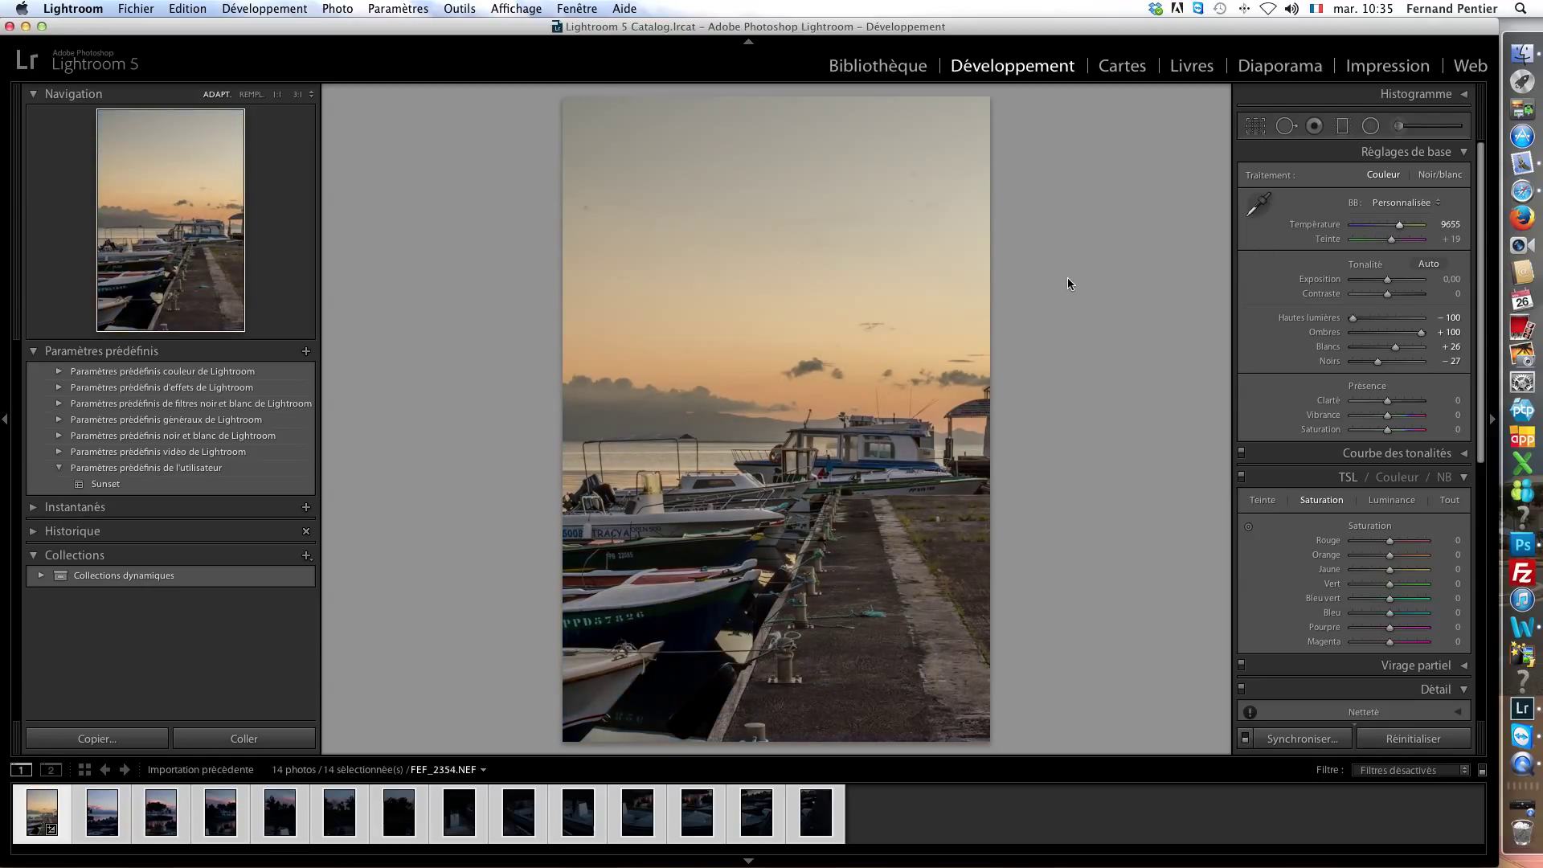
left_click(1395, 295)
key("y")
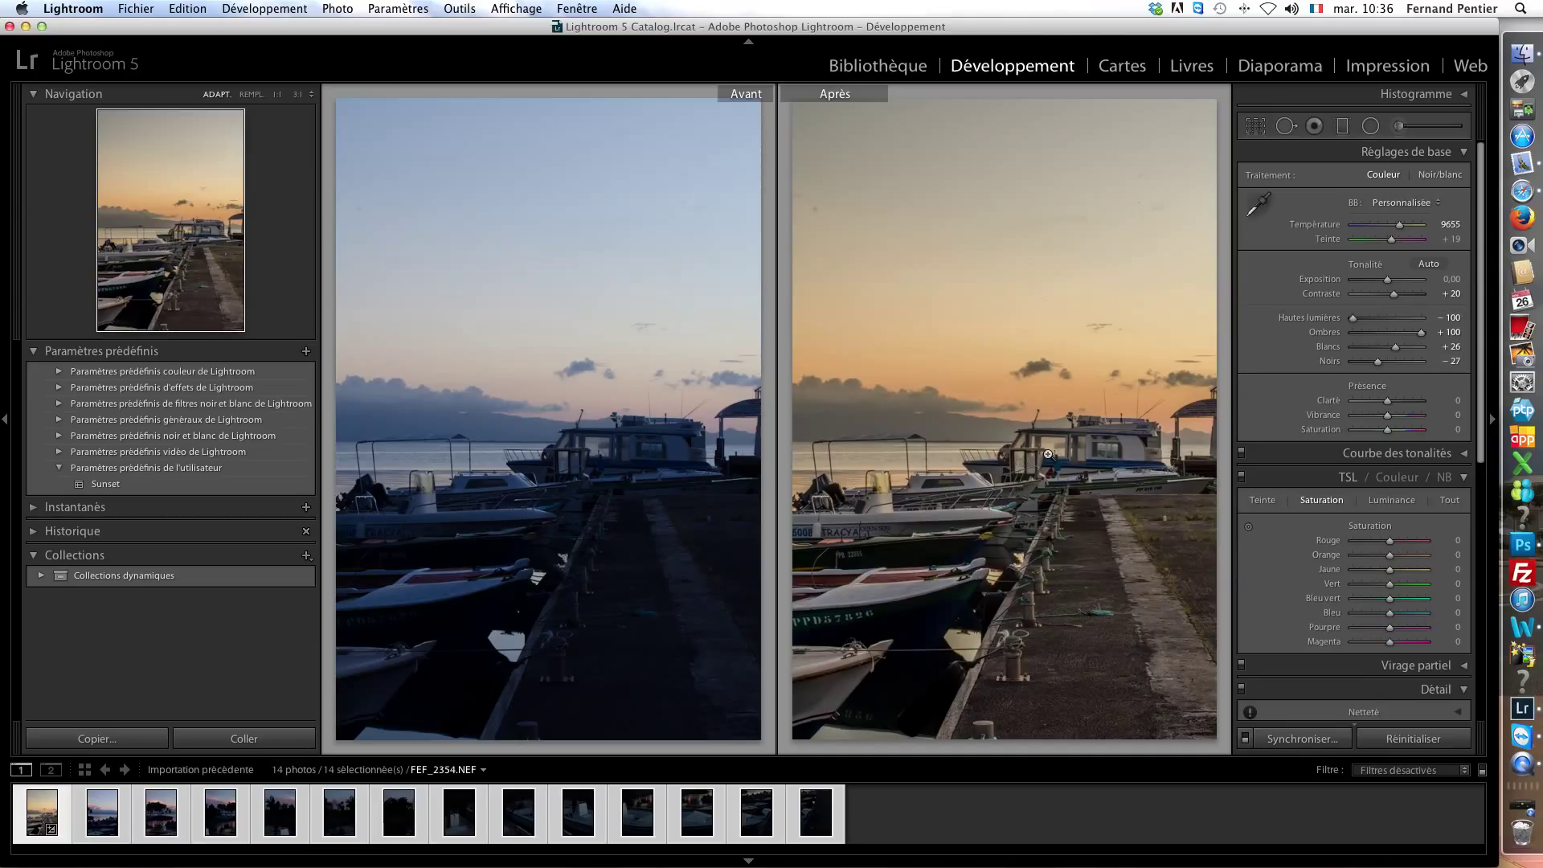
key("y")
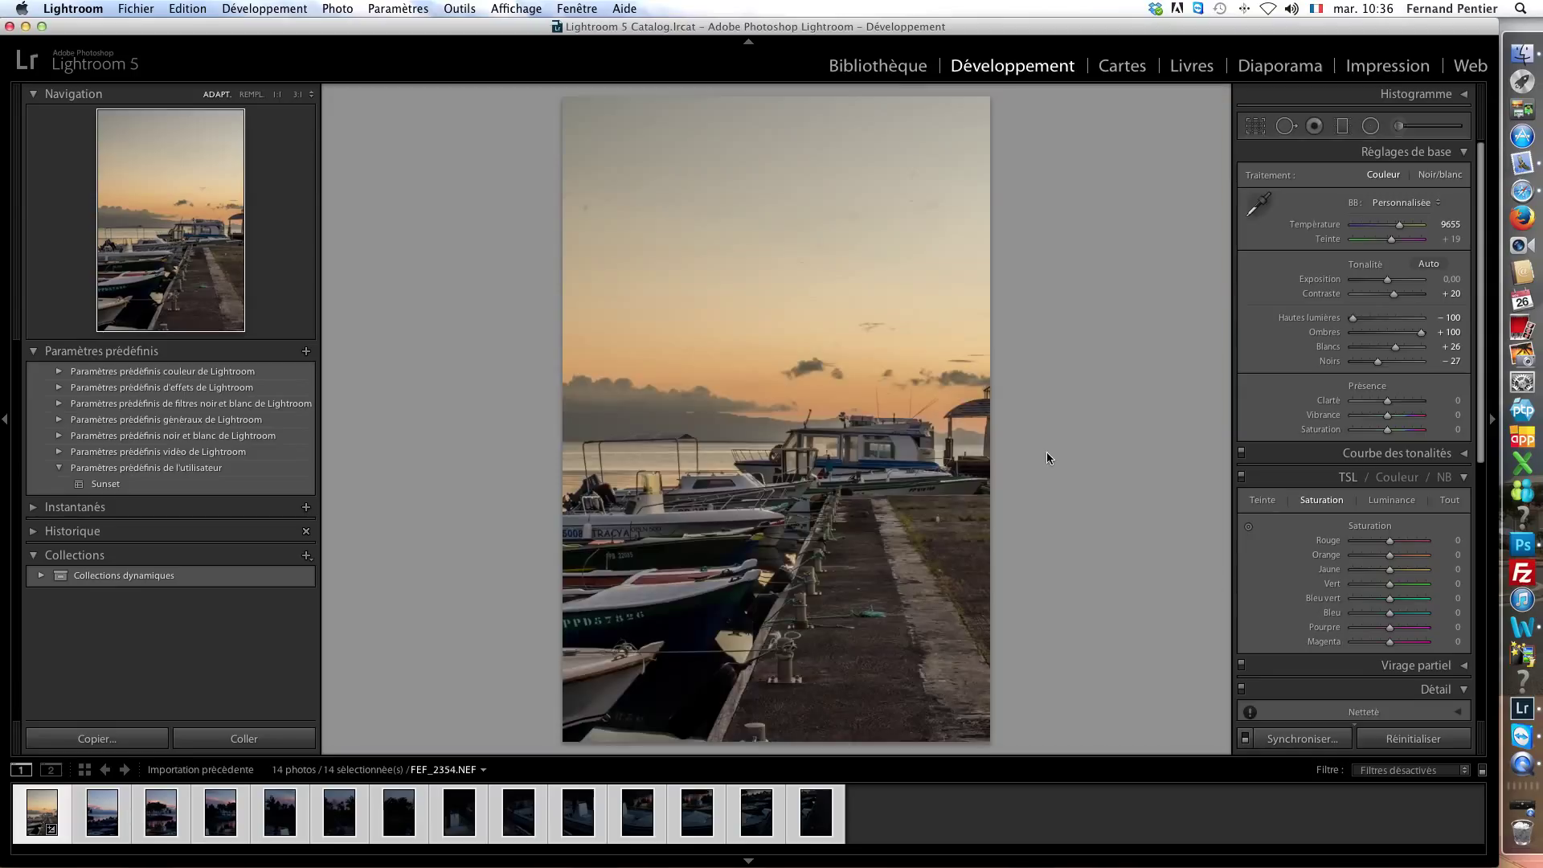
Inspect the noise at 3:1 and the photo's shooting information, and set luminance noise reduction to 60
left_click(297, 95)
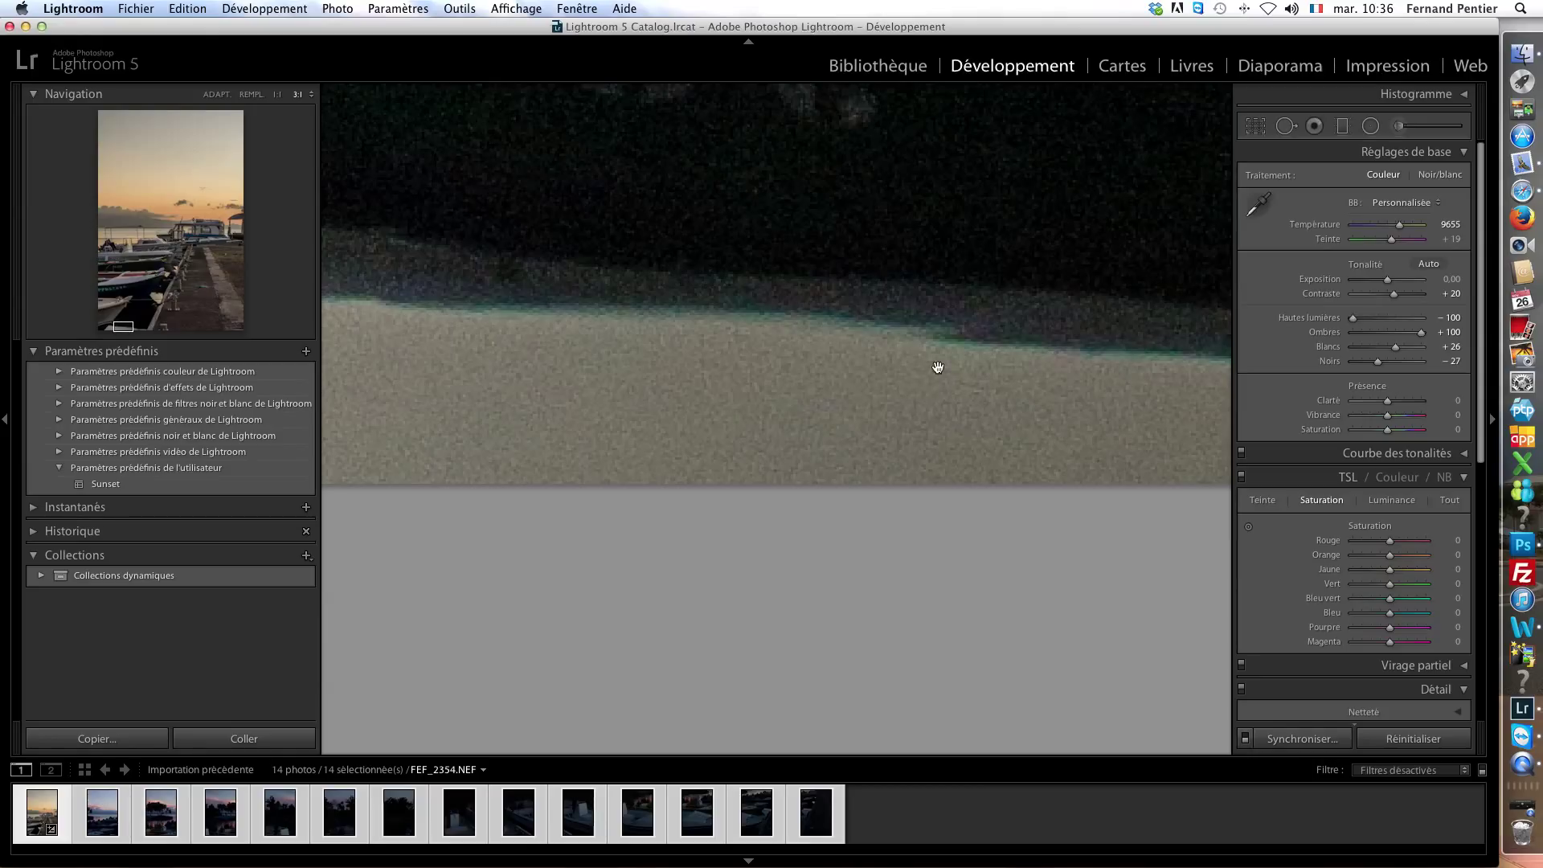
key("i")
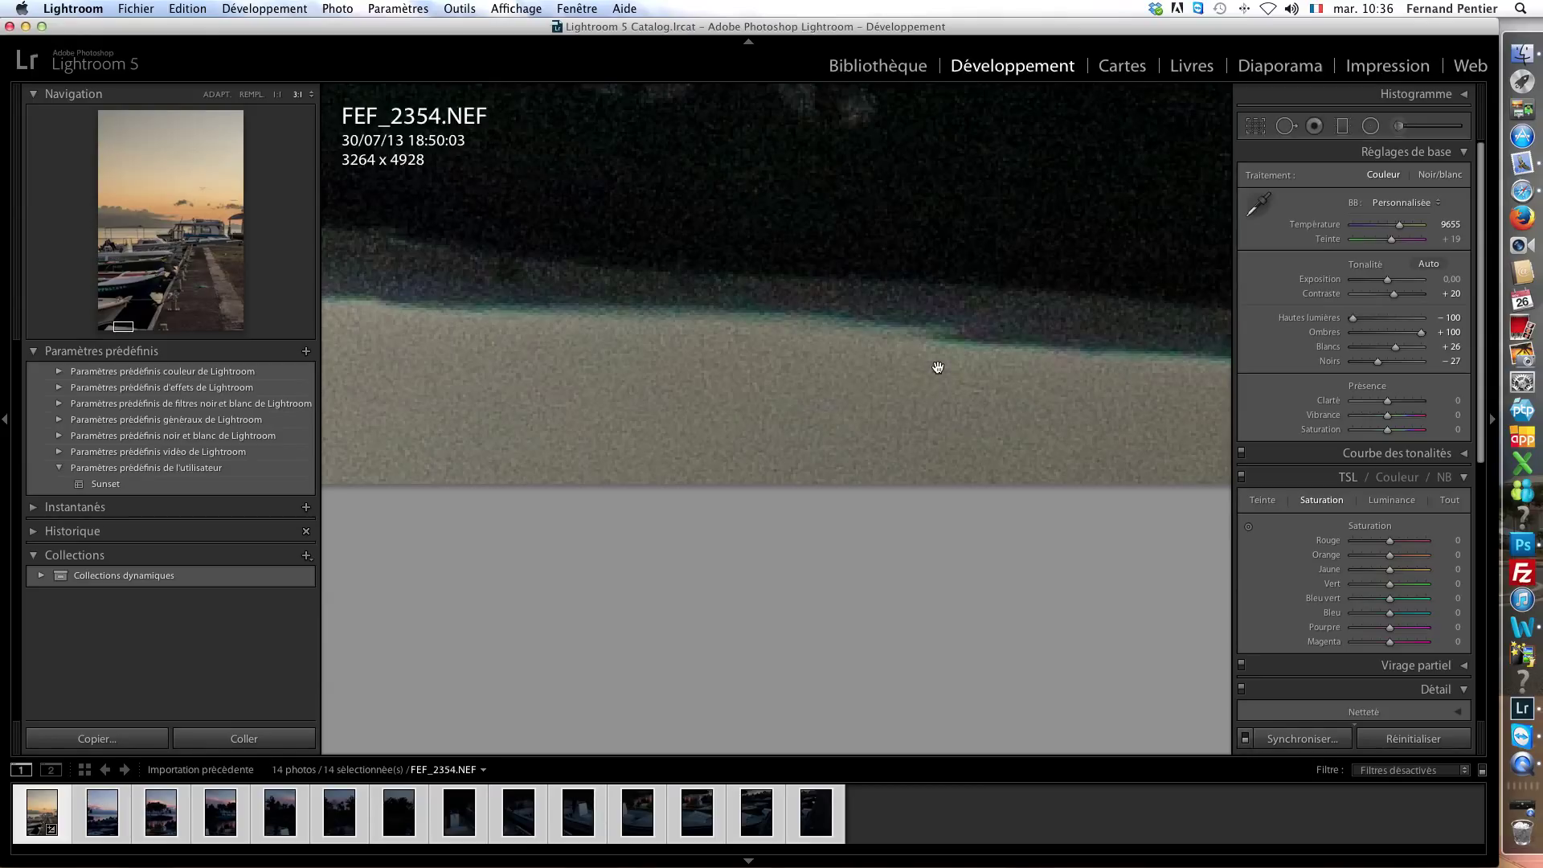
key("i")
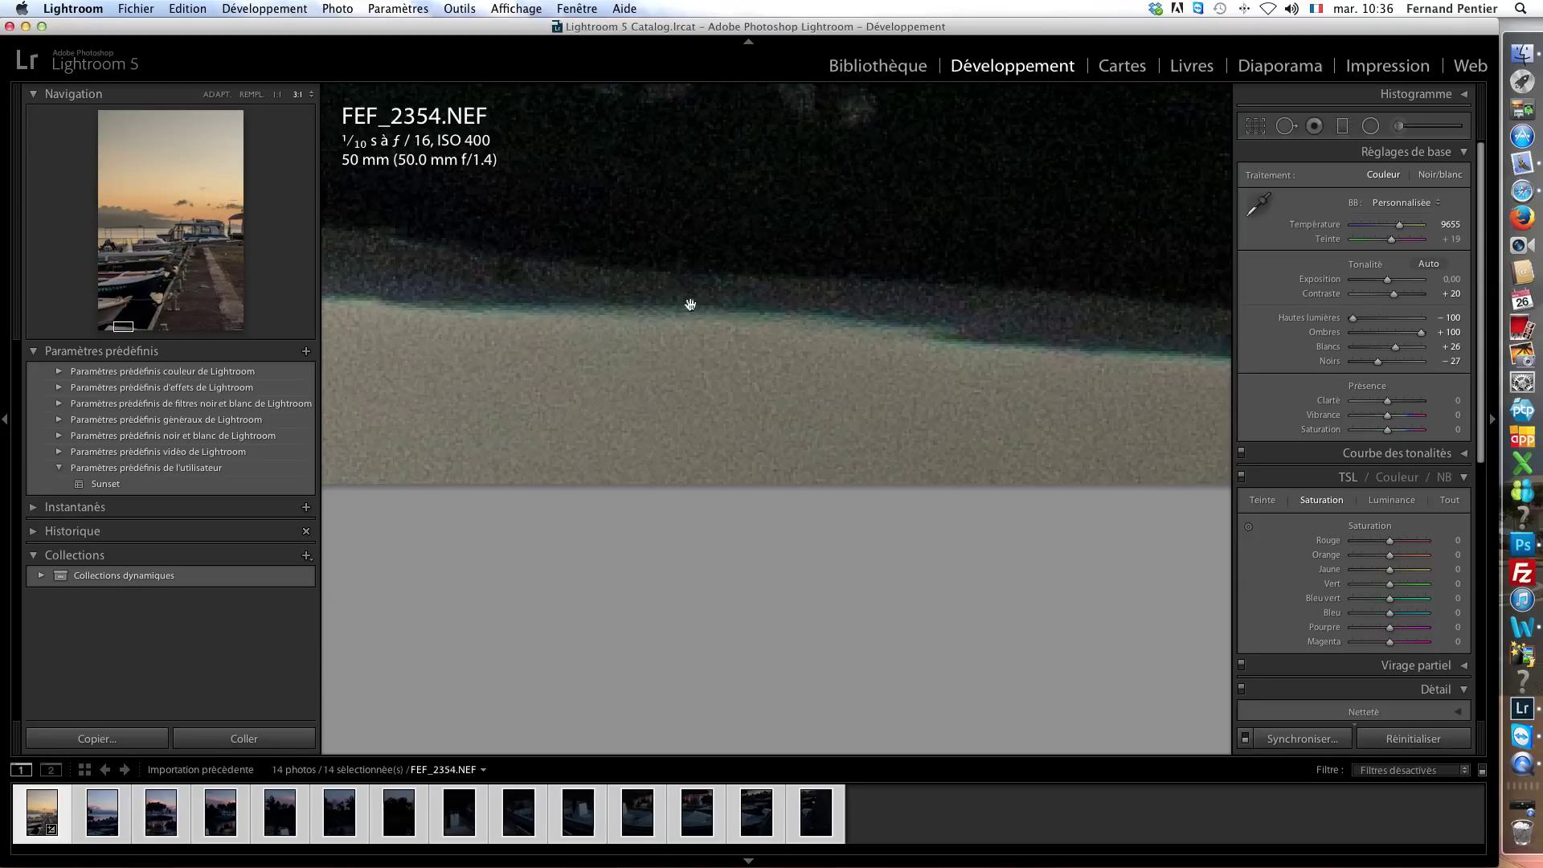
key("i")
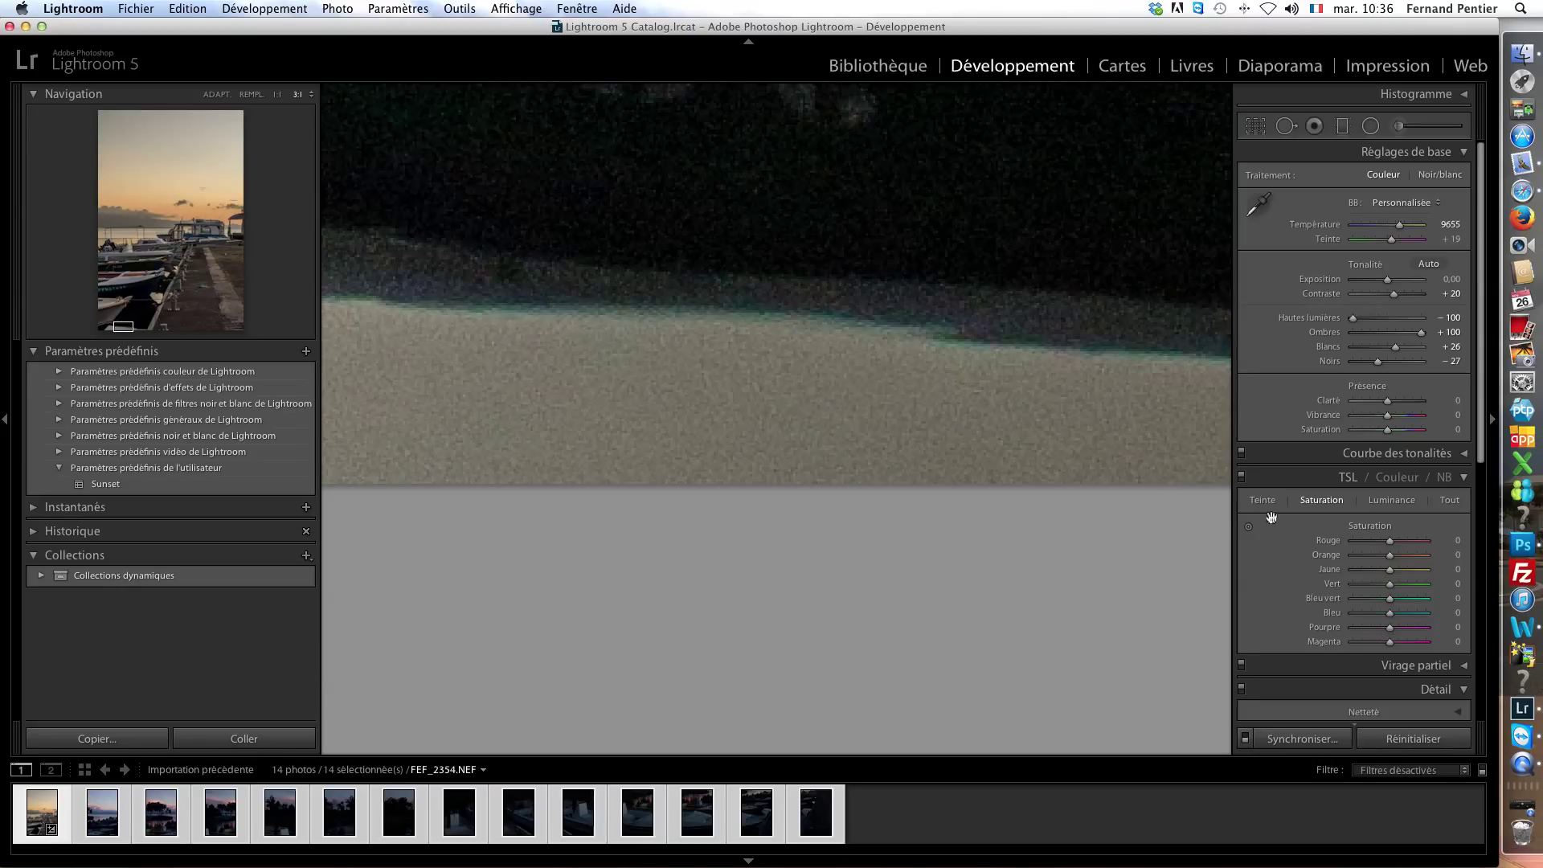
scroll(1393, 581, "down", 6)
scroll(1392, 582, "down", 2)
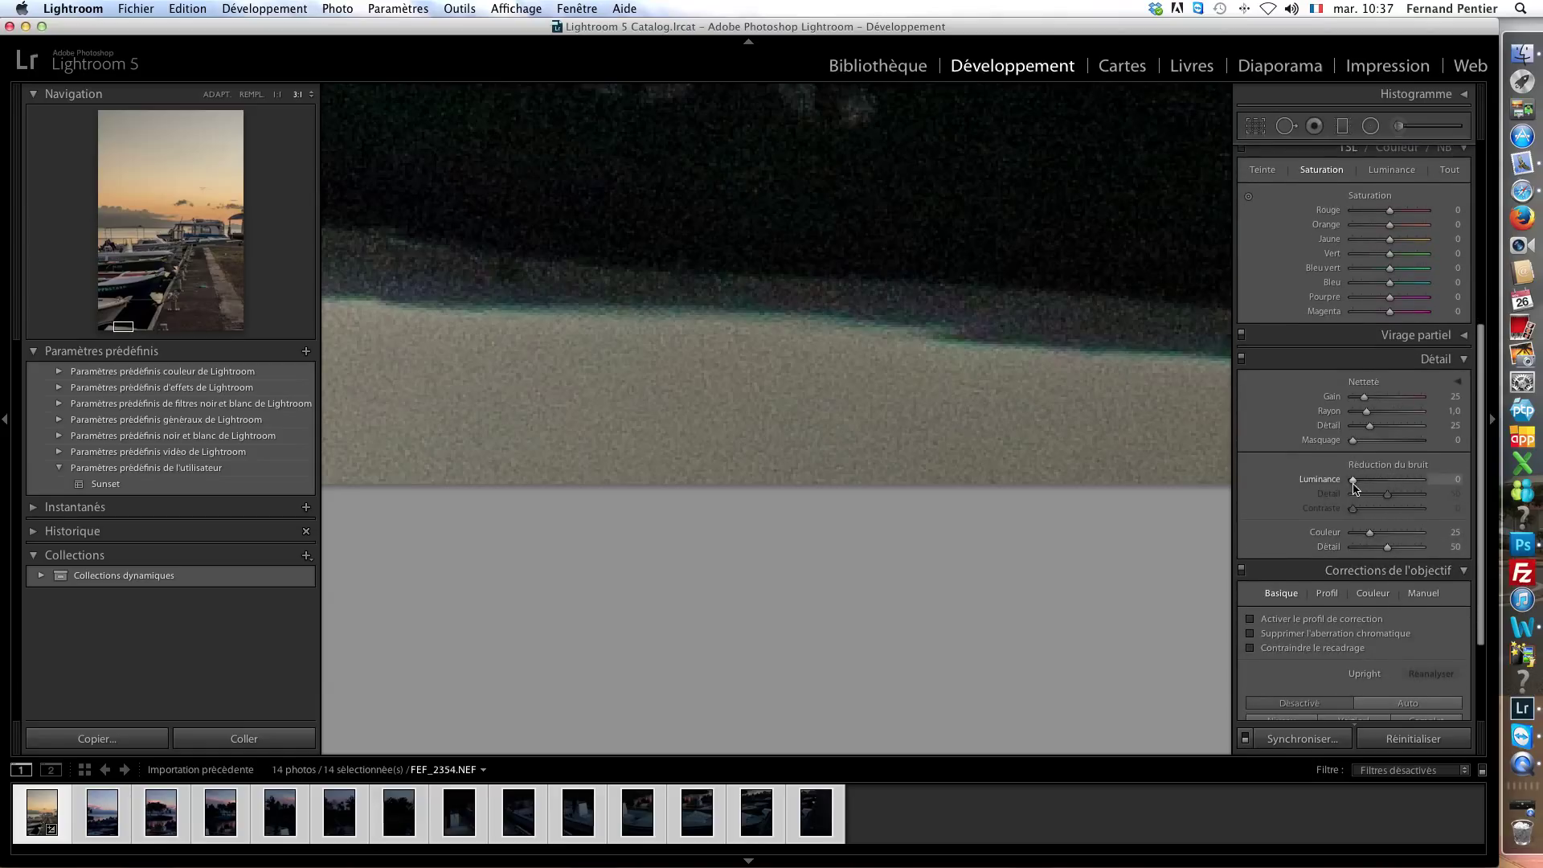
left_click_drag(1354, 482, 1404, 488)
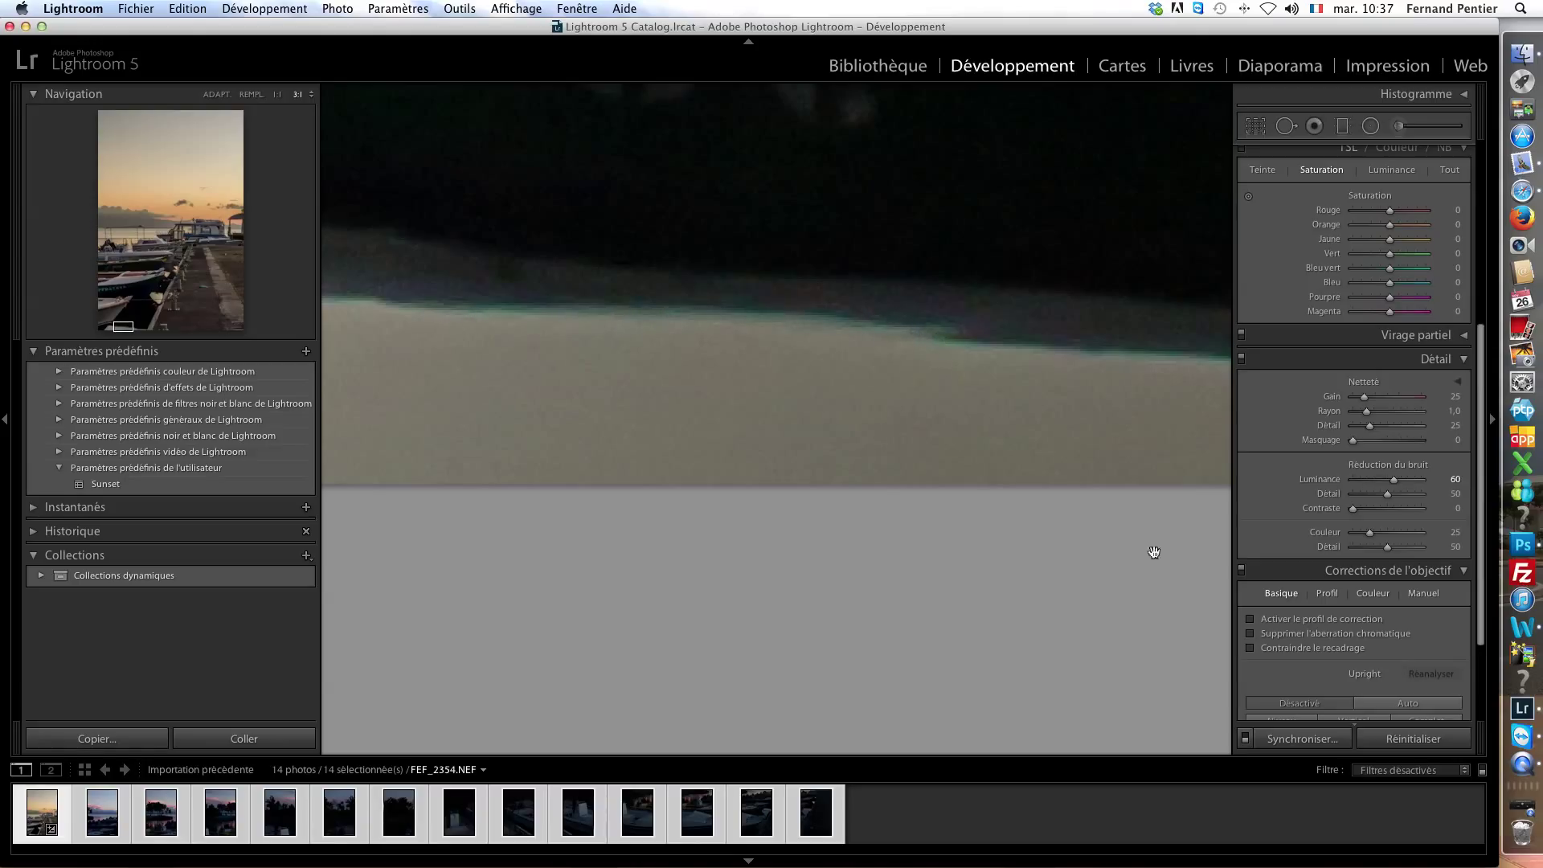
Enable the lens correction profile and chromatic aberration removal, and check the result up close and against the original
scroll(1393, 596, "down", 3)
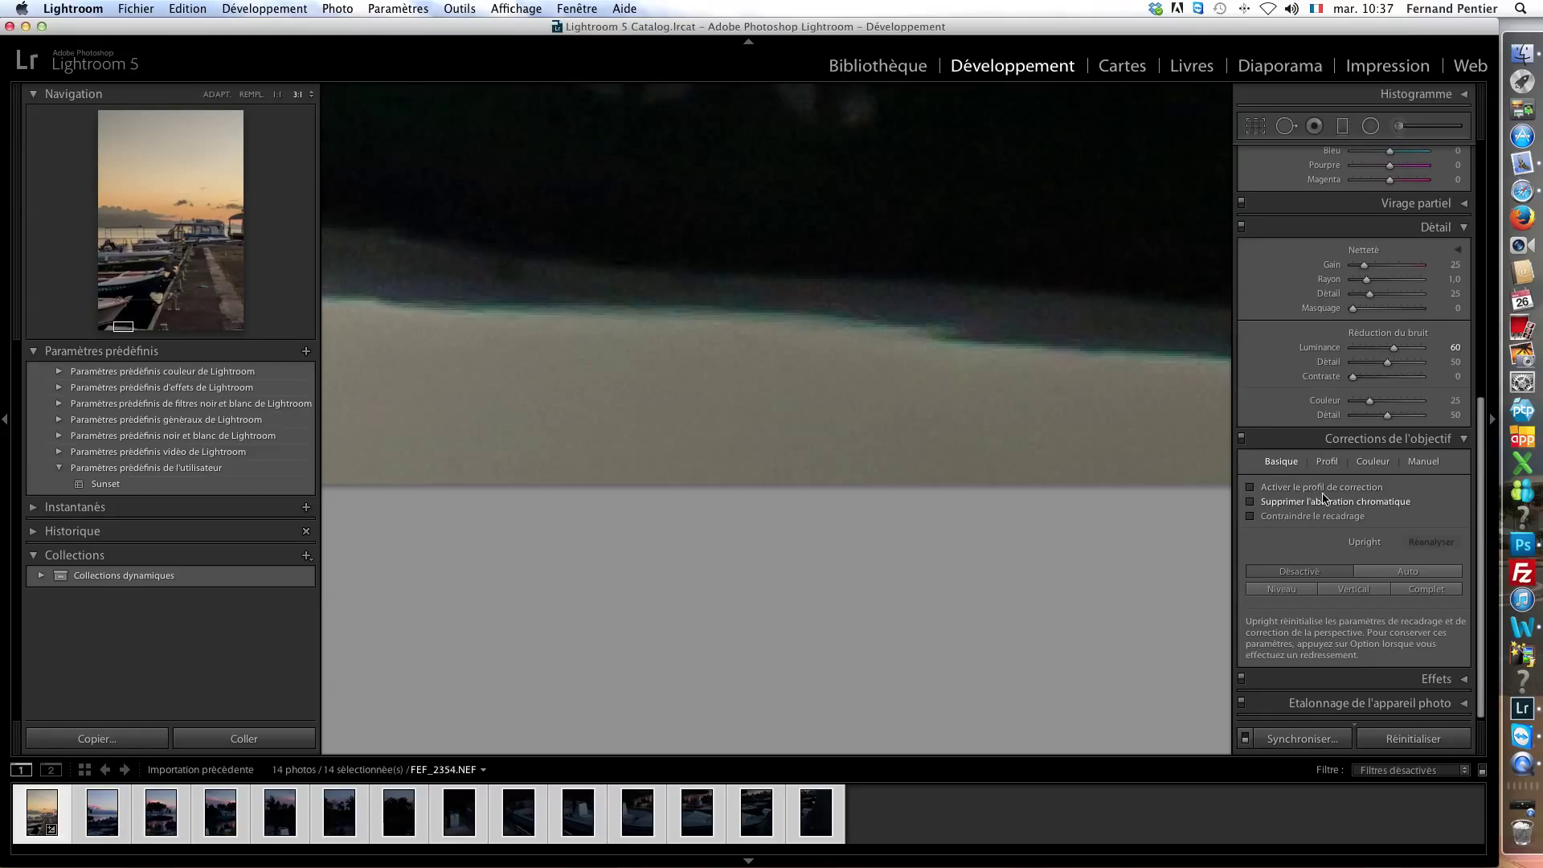
left_click(1250, 488)
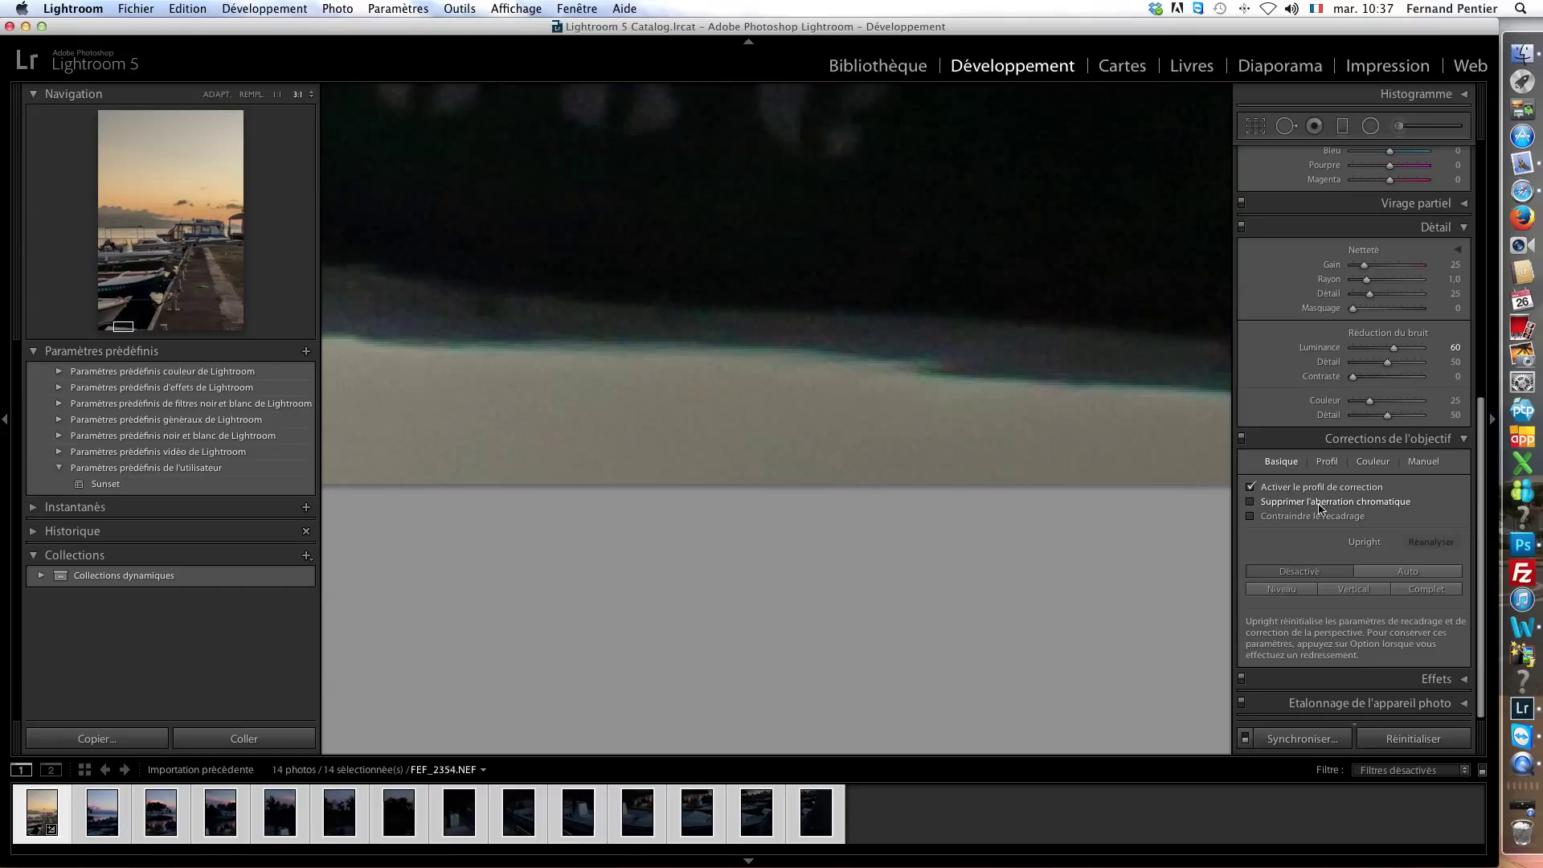
left_click(1251, 502)
left_click(311, 95)
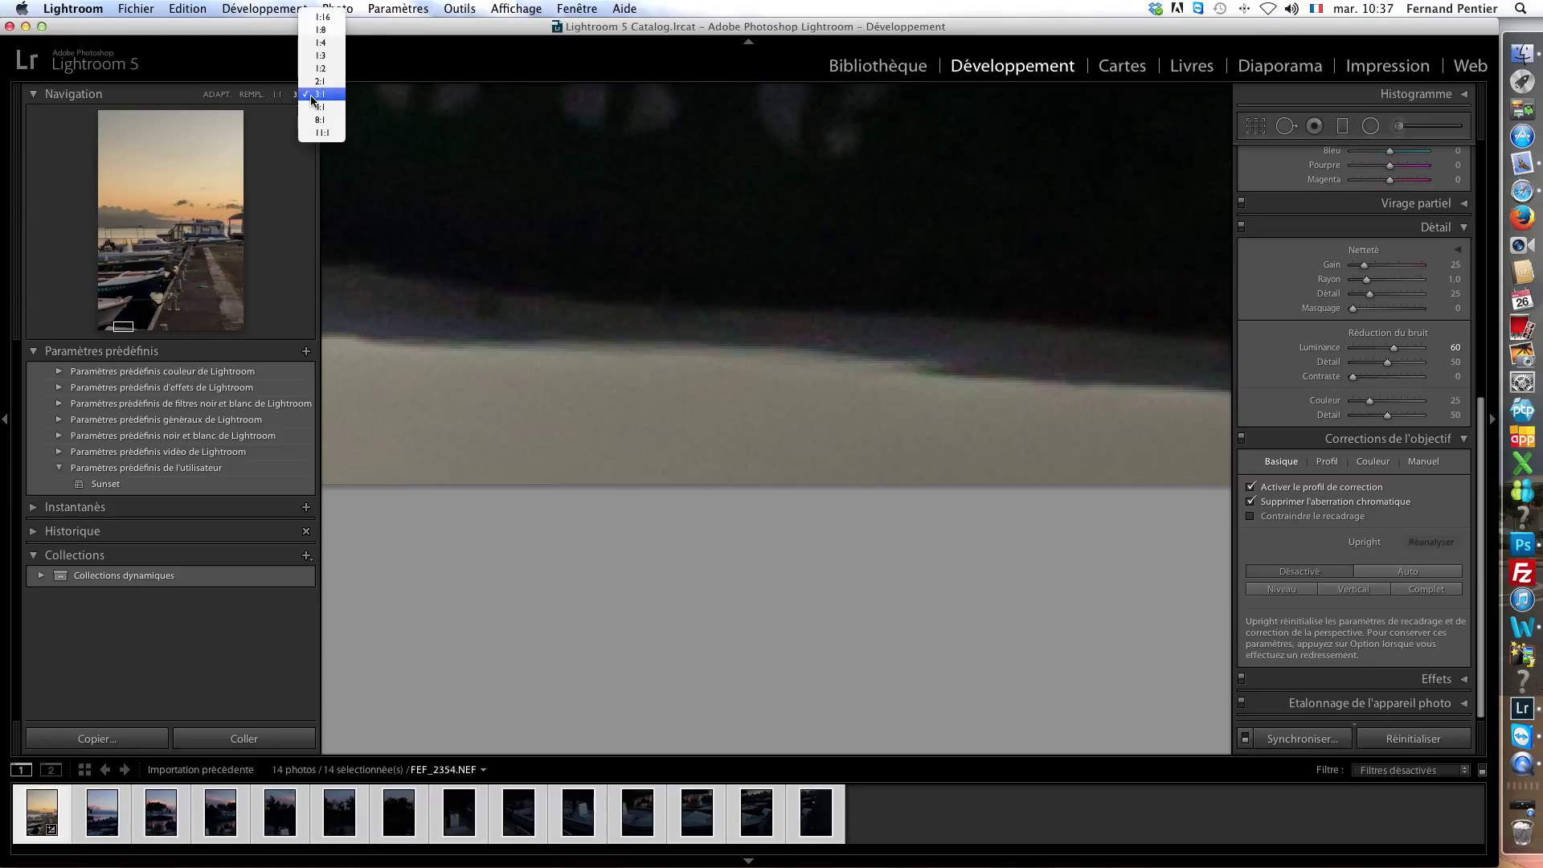
left_click(315, 118)
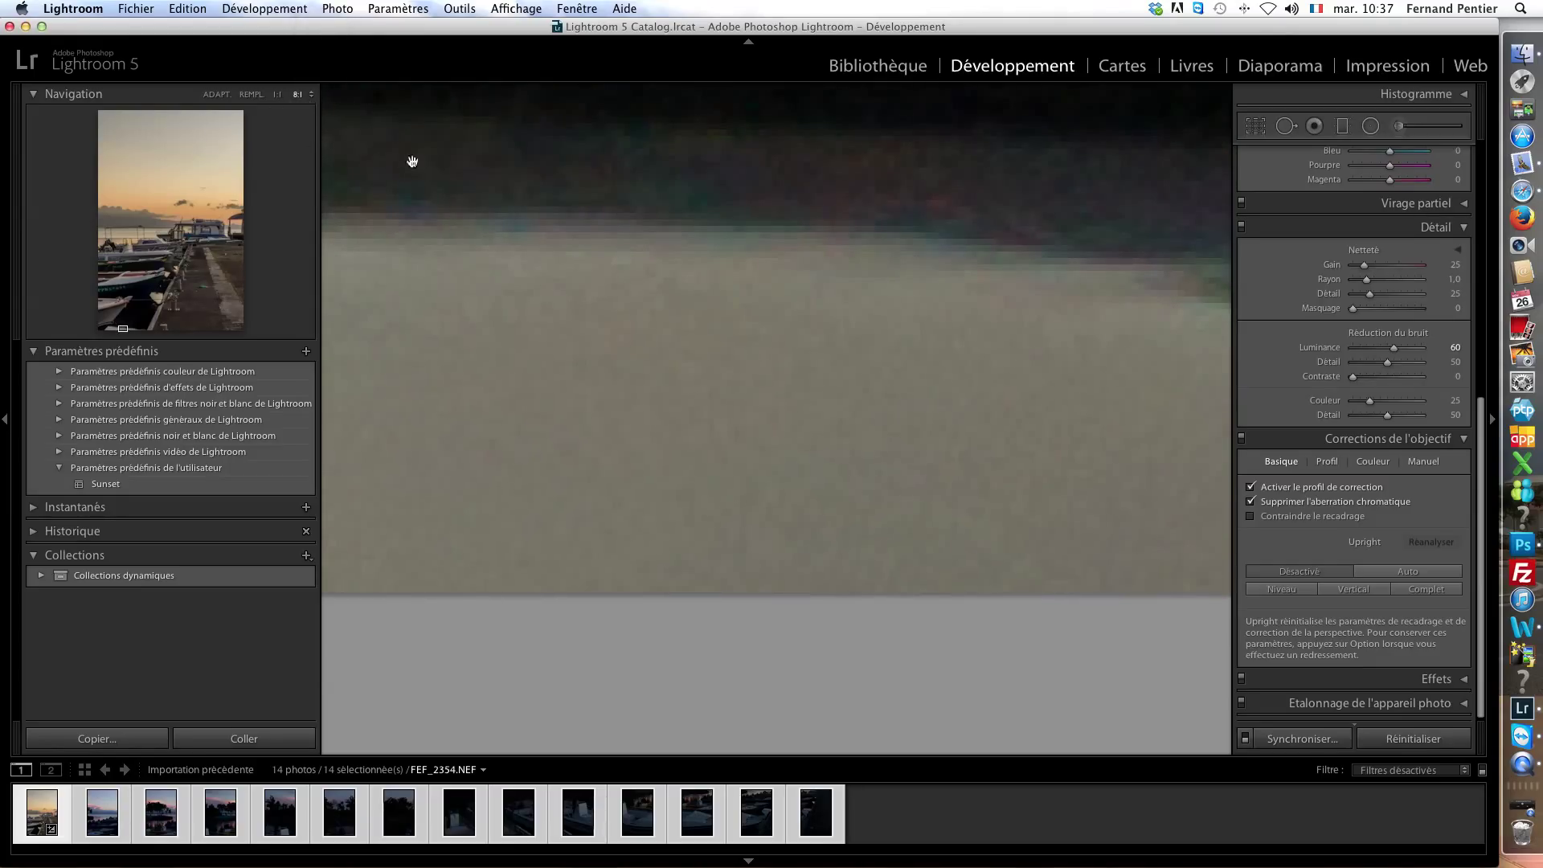
left_click(213, 95)
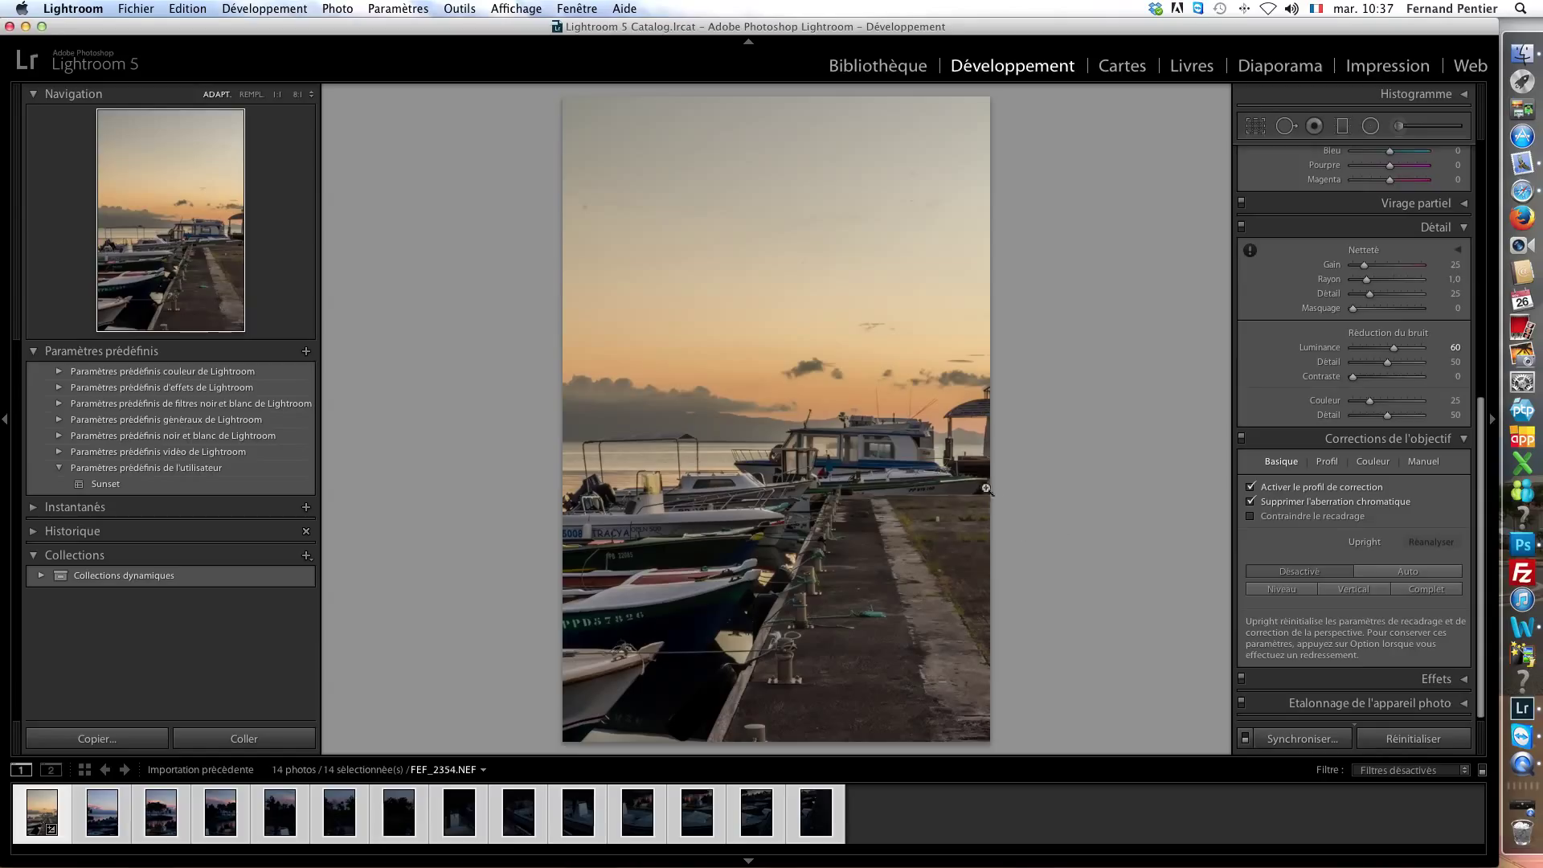
key("y")
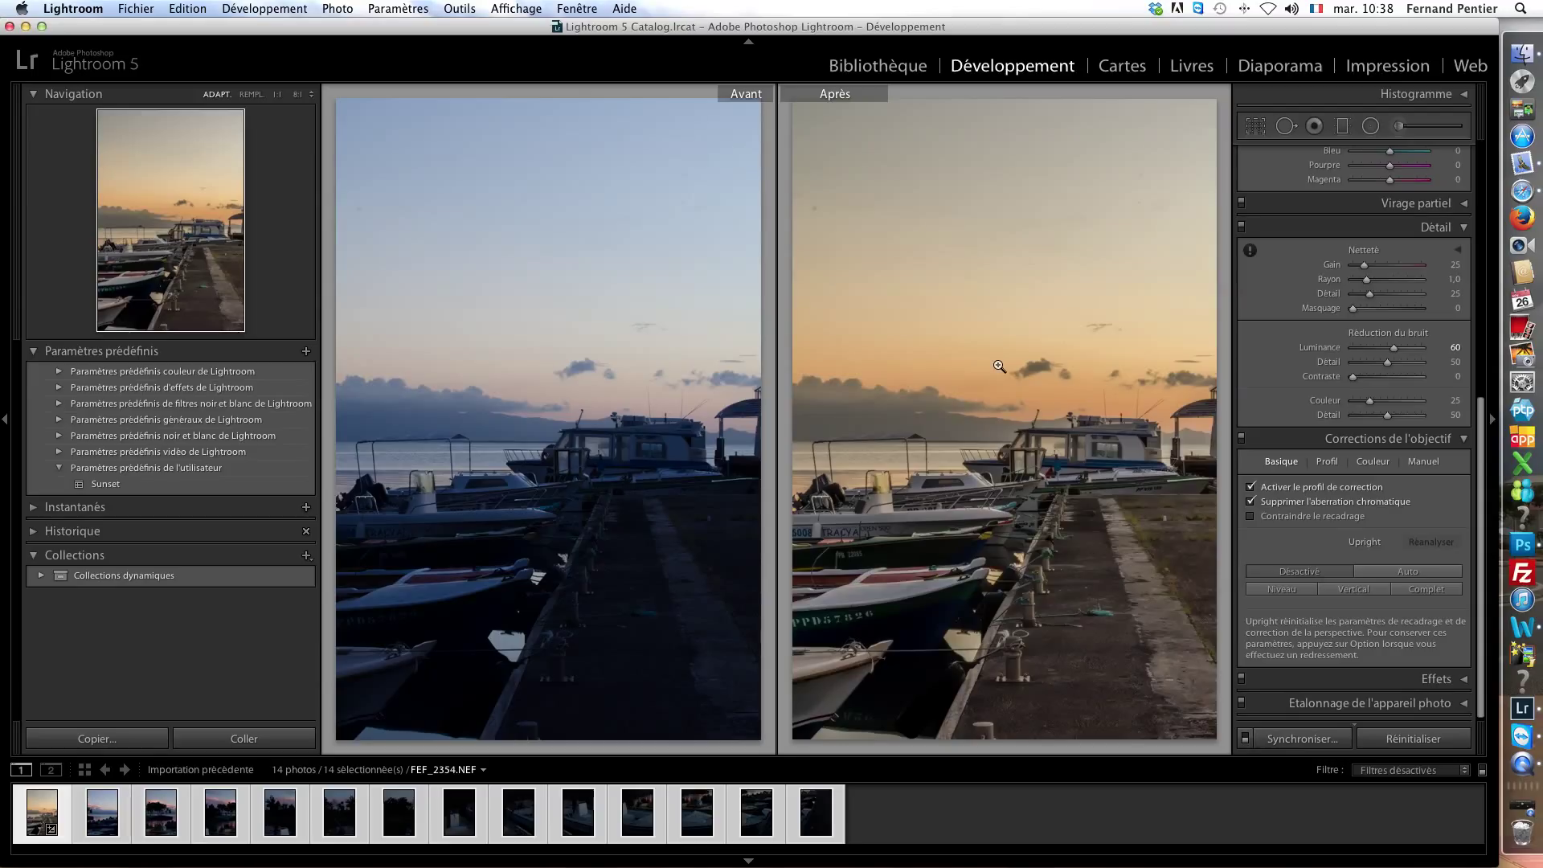
key("y")
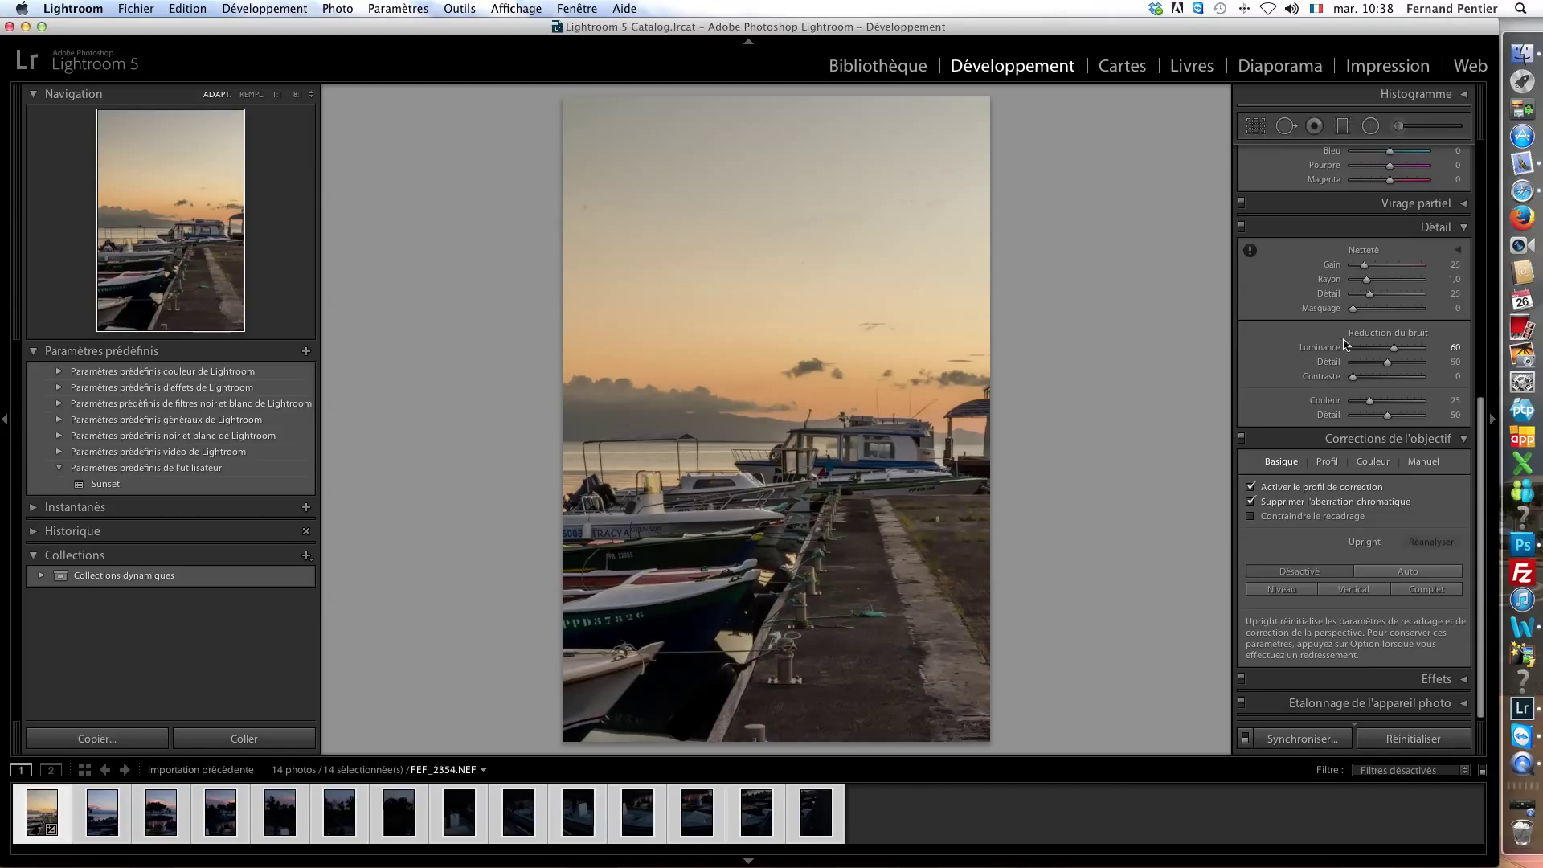
Set the contrast to +27 and the HSL saturation to +31 for orange and +64 for yellow
scroll(1351, 329, "up", 10)
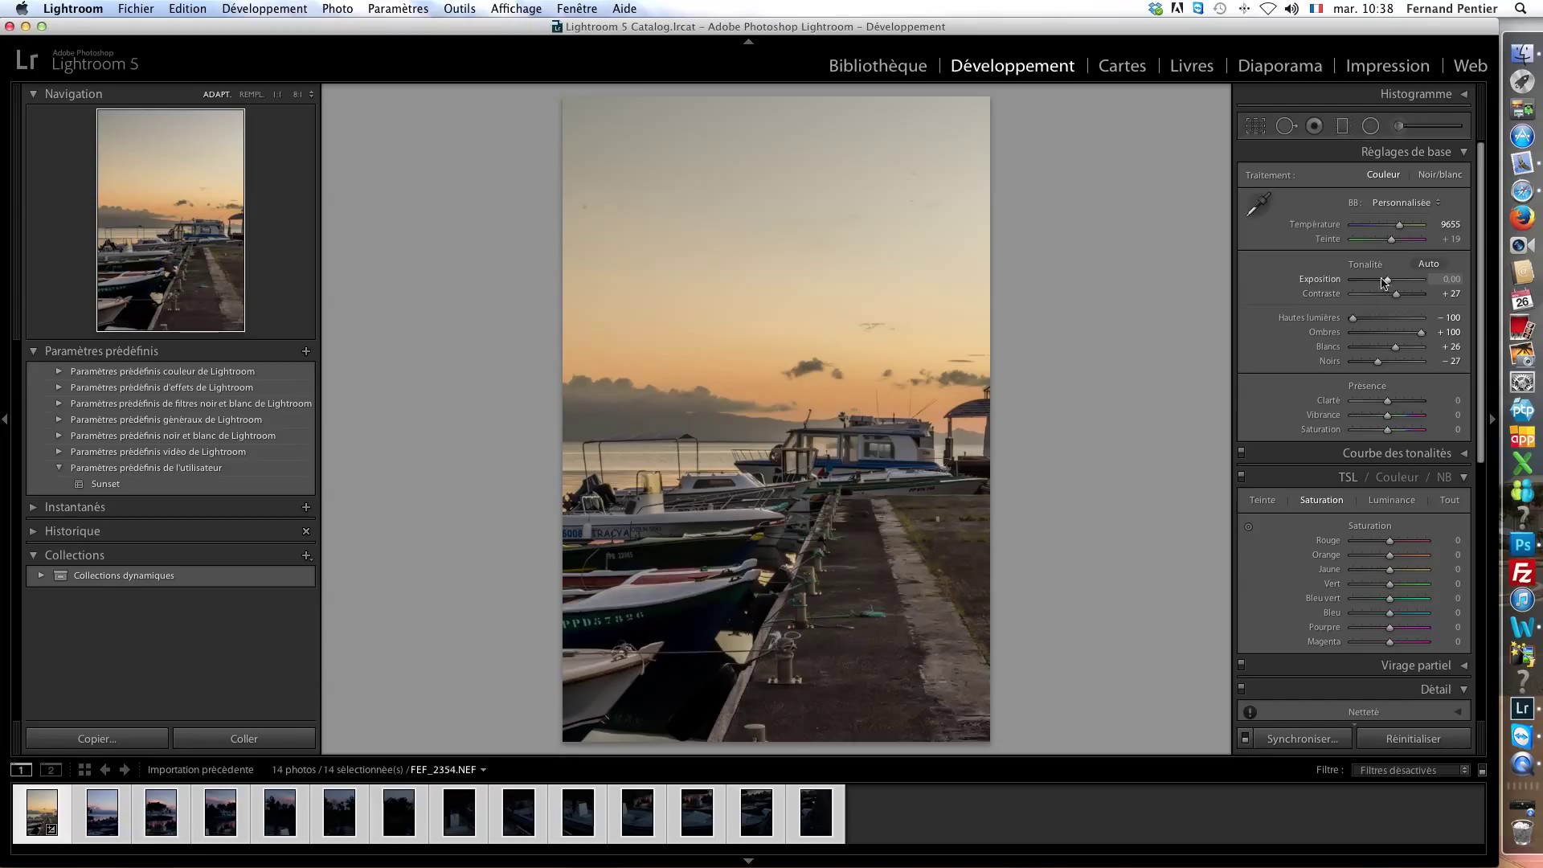
scroll(1415, 305, "down", 2)
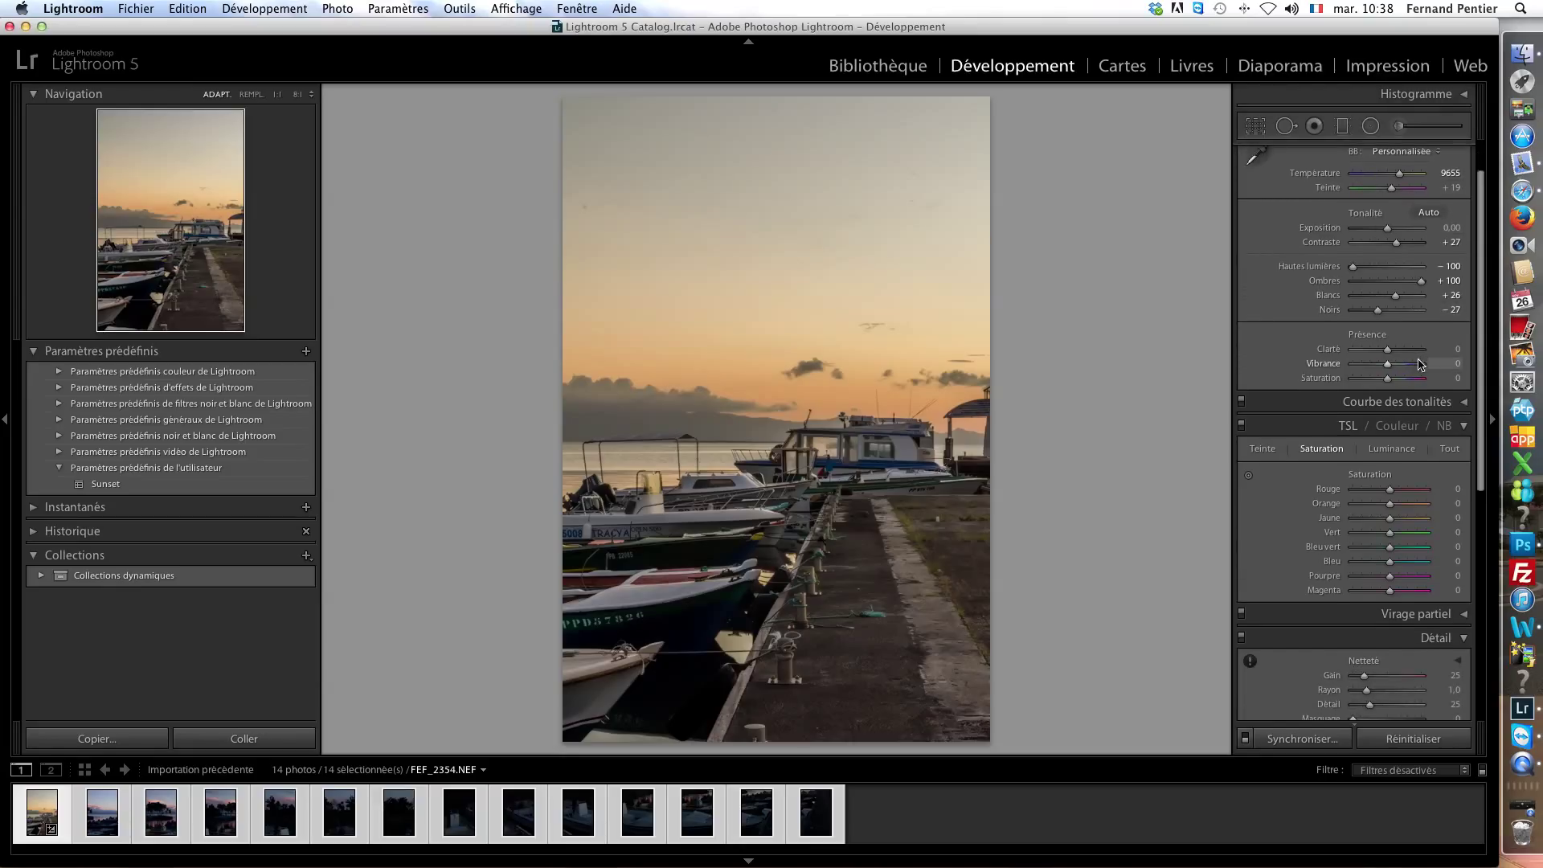
scroll(1405, 450, "down", 2)
scroll(1403, 463, "down", 2)
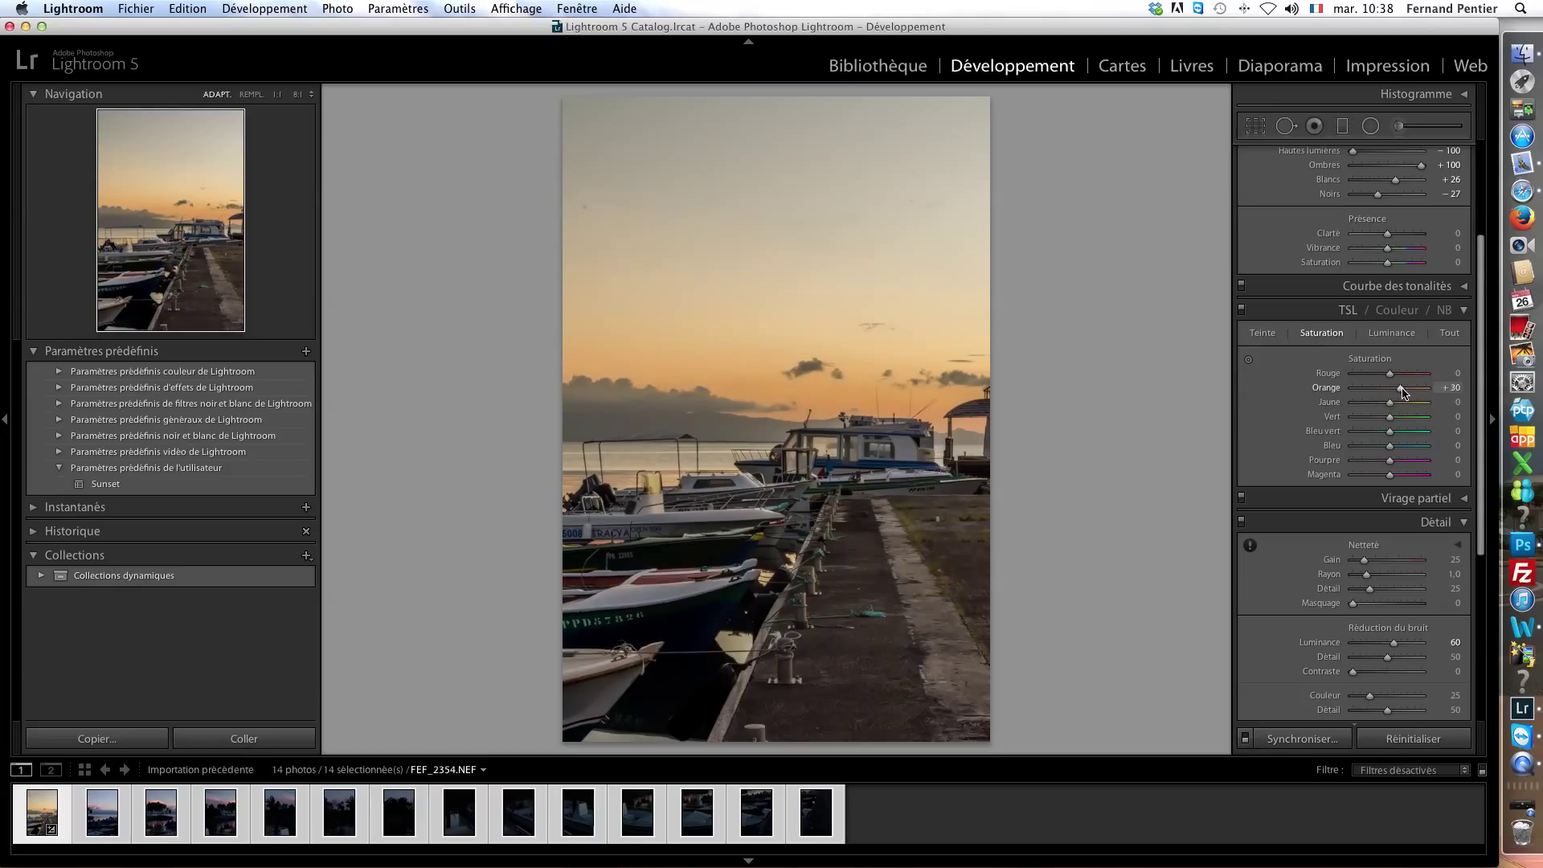
key("y")
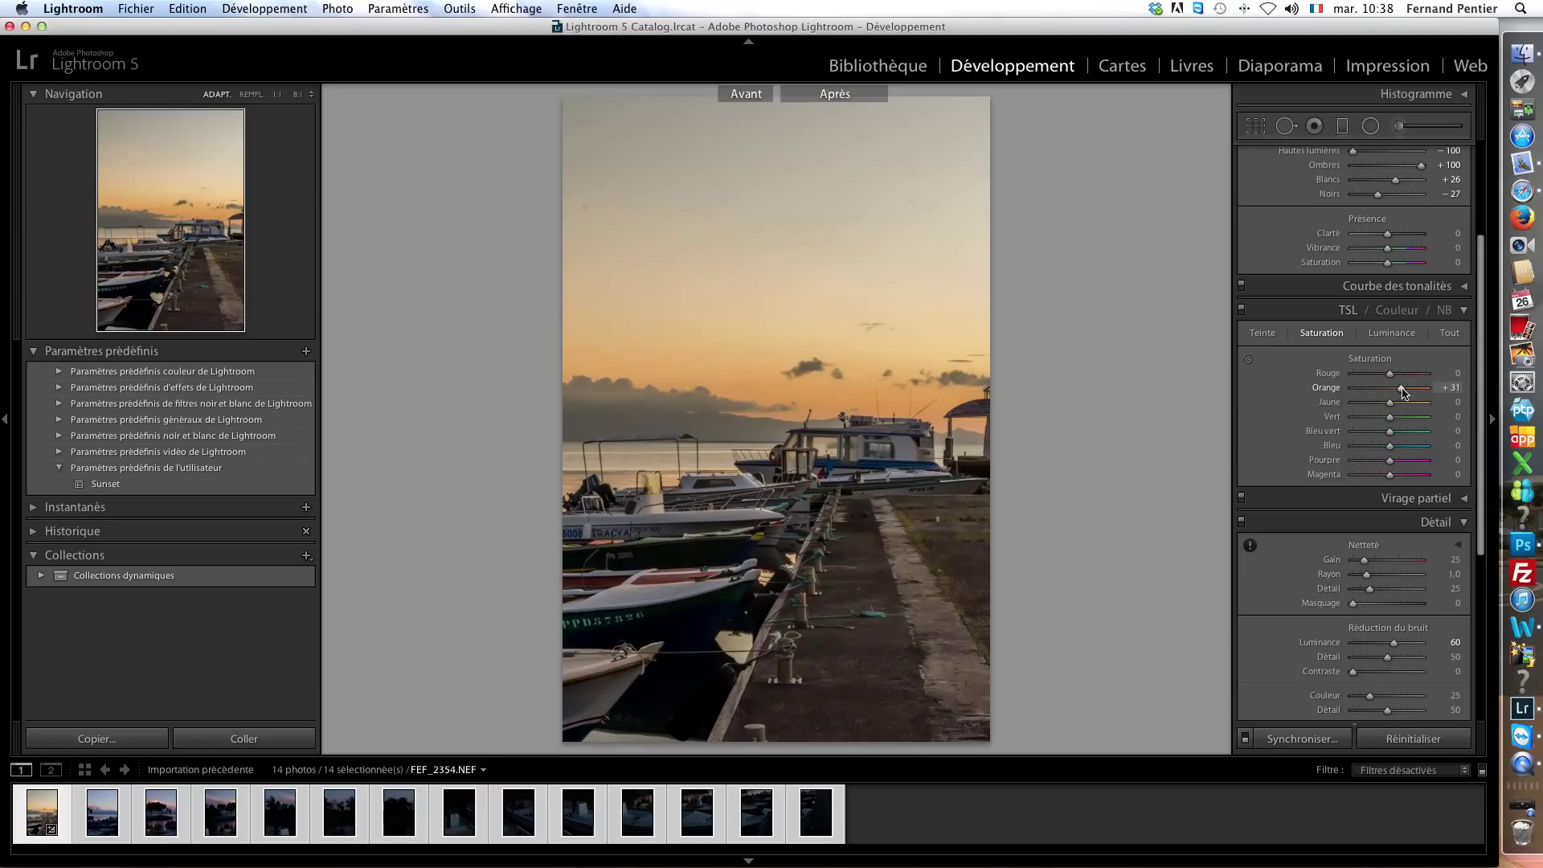
key("y")
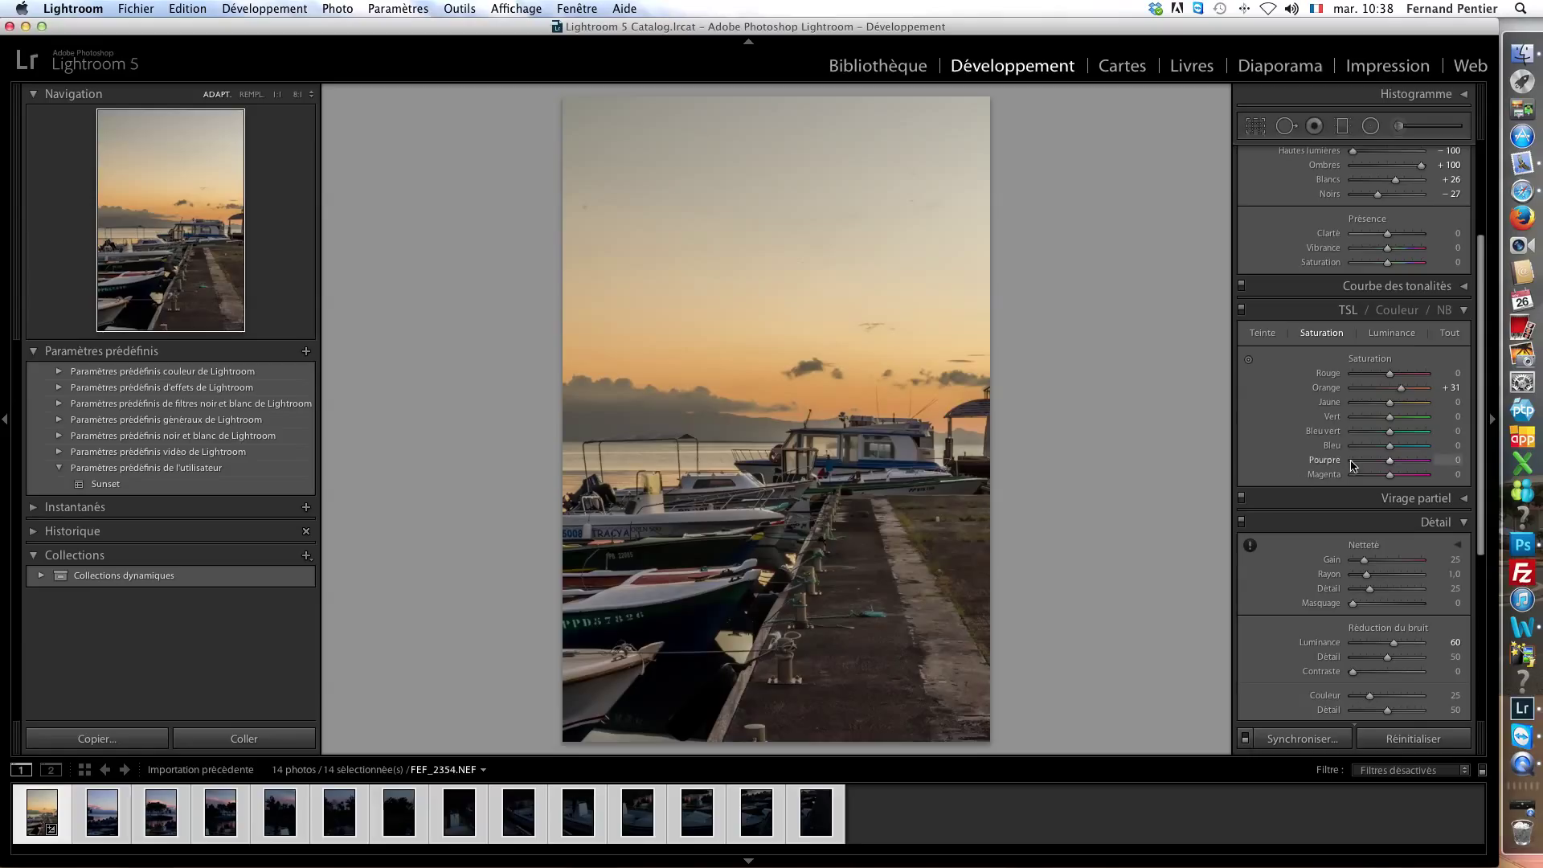
left_click_drag(1390, 403, 1410, 408)
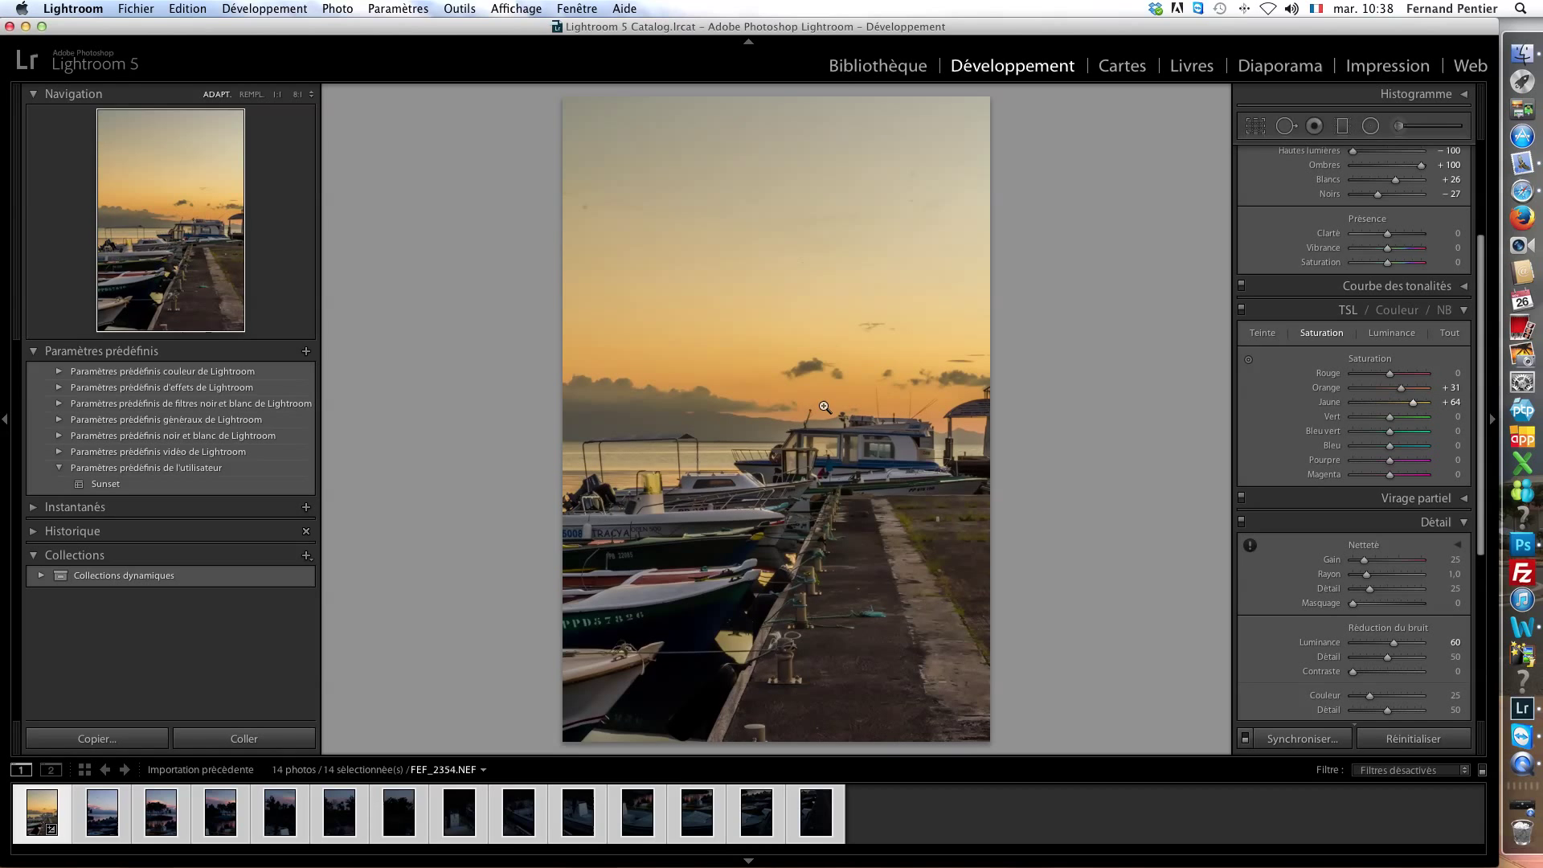
scroll(1303, 615, "down", 8)
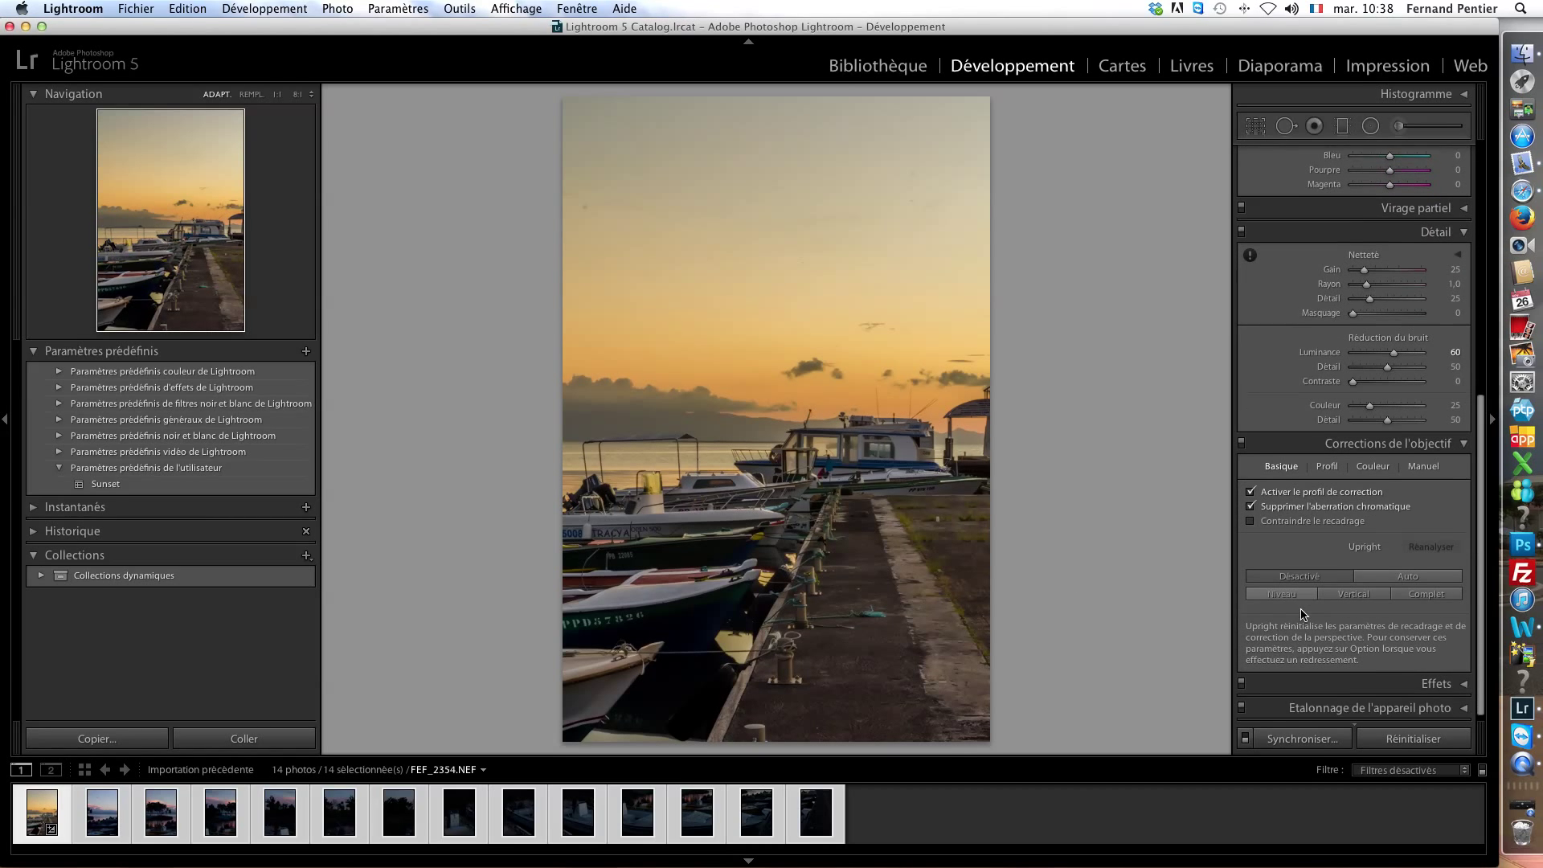
Compare the developed photo with its original side by side, and synchronise its default set of develop settings across all selected photos
scroll(1332, 335, "up", 12)
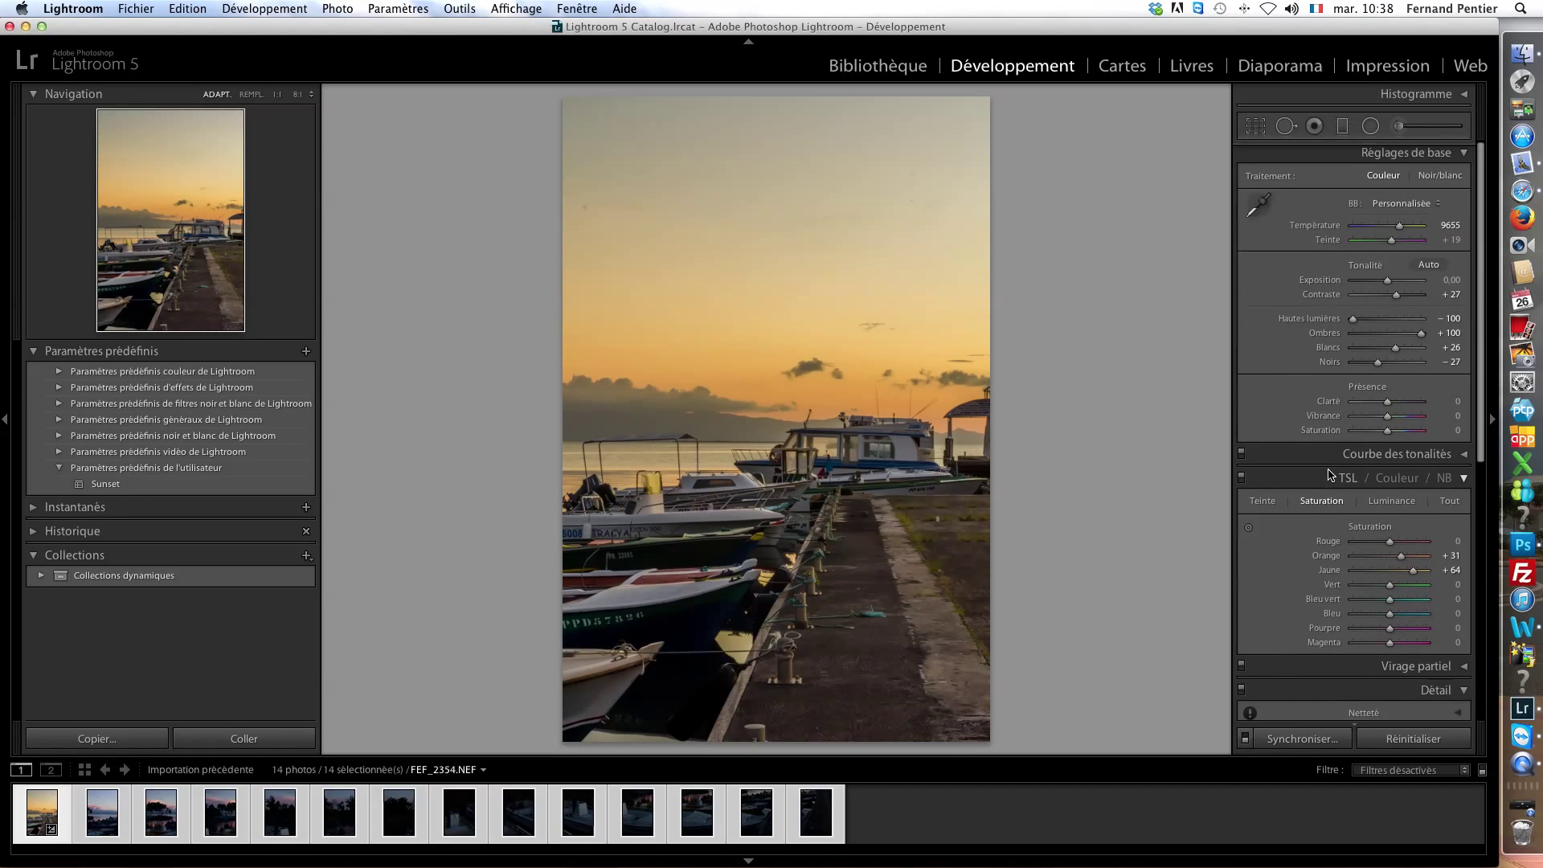
key("y")
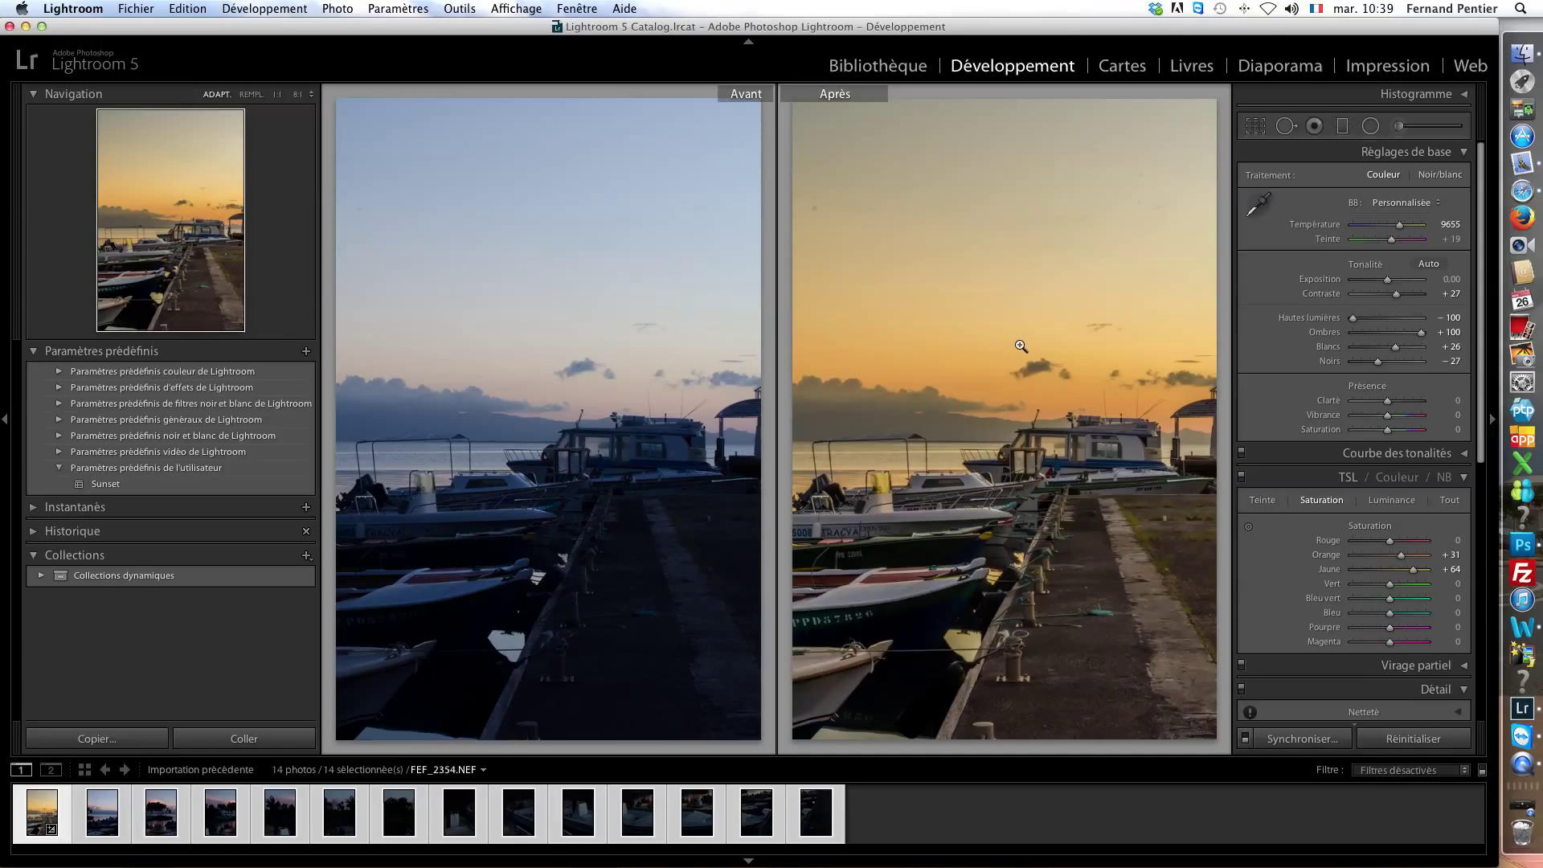
key("y")
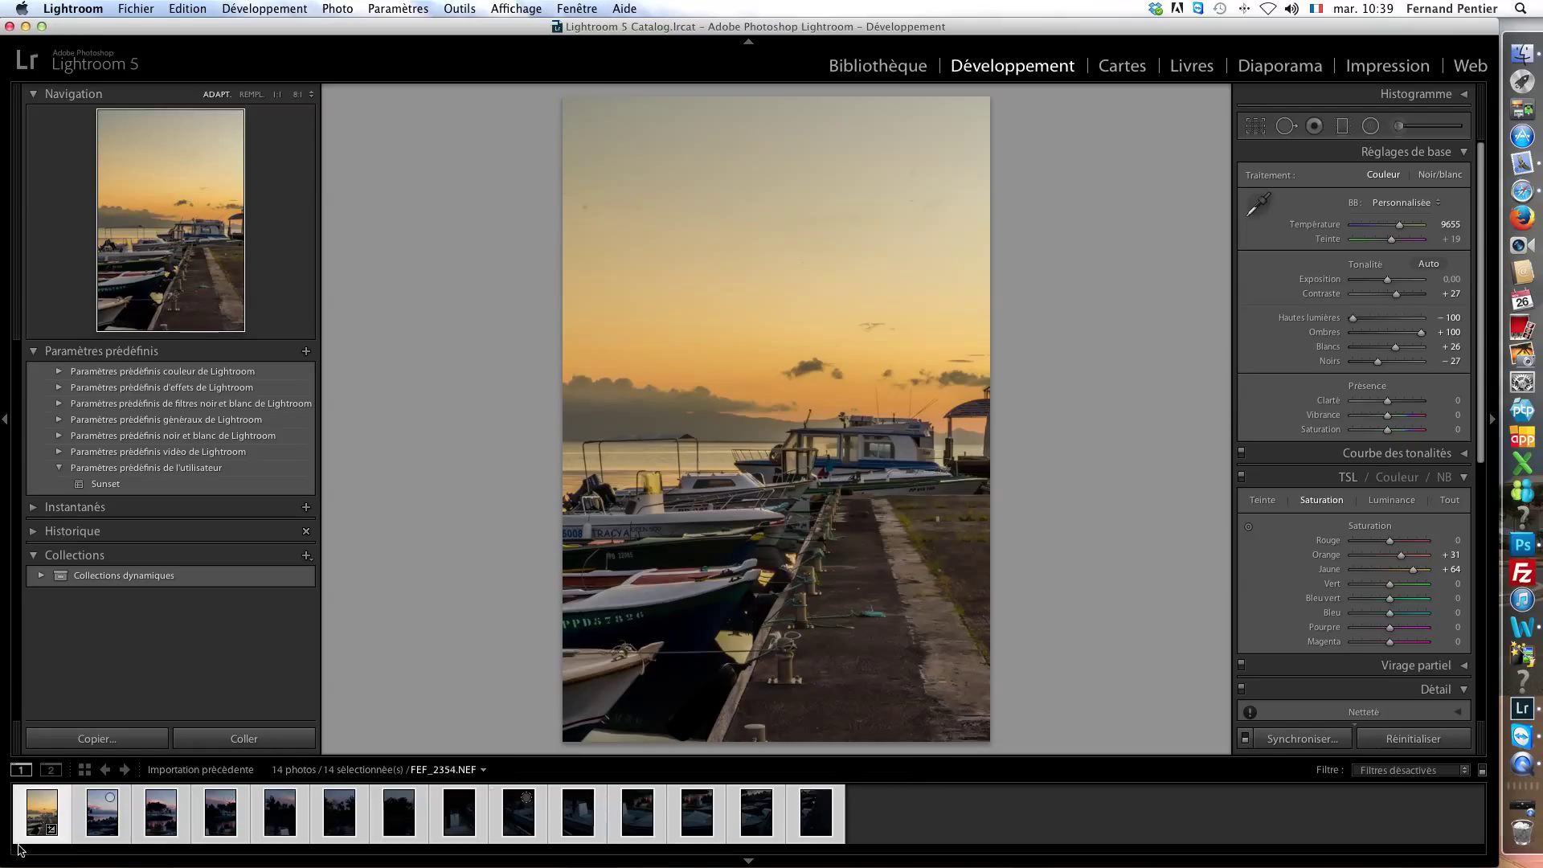
left_click(1294, 739)
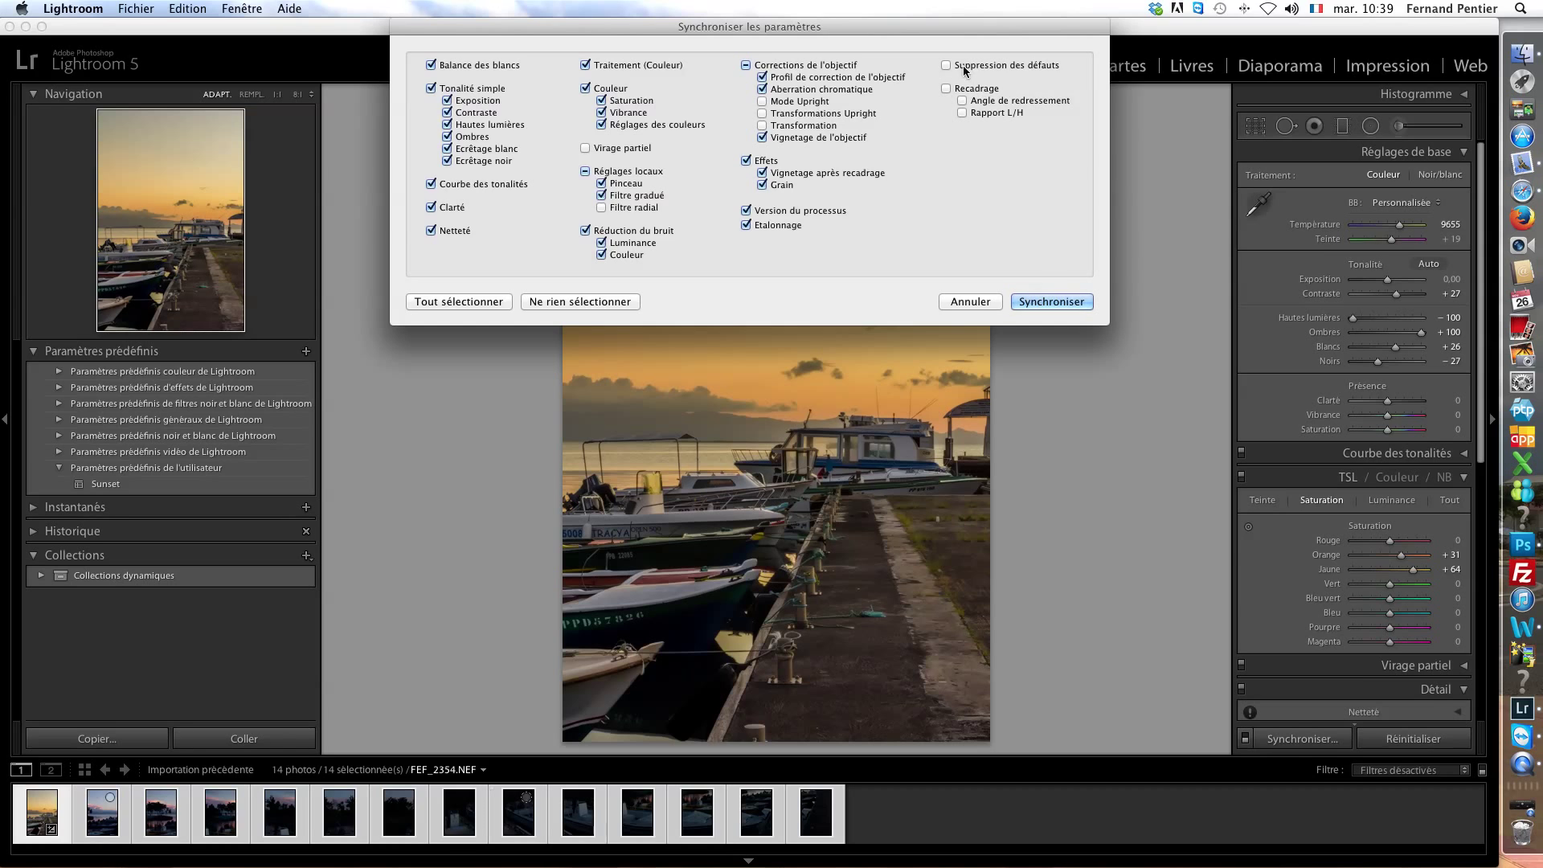
left_click(1050, 304)
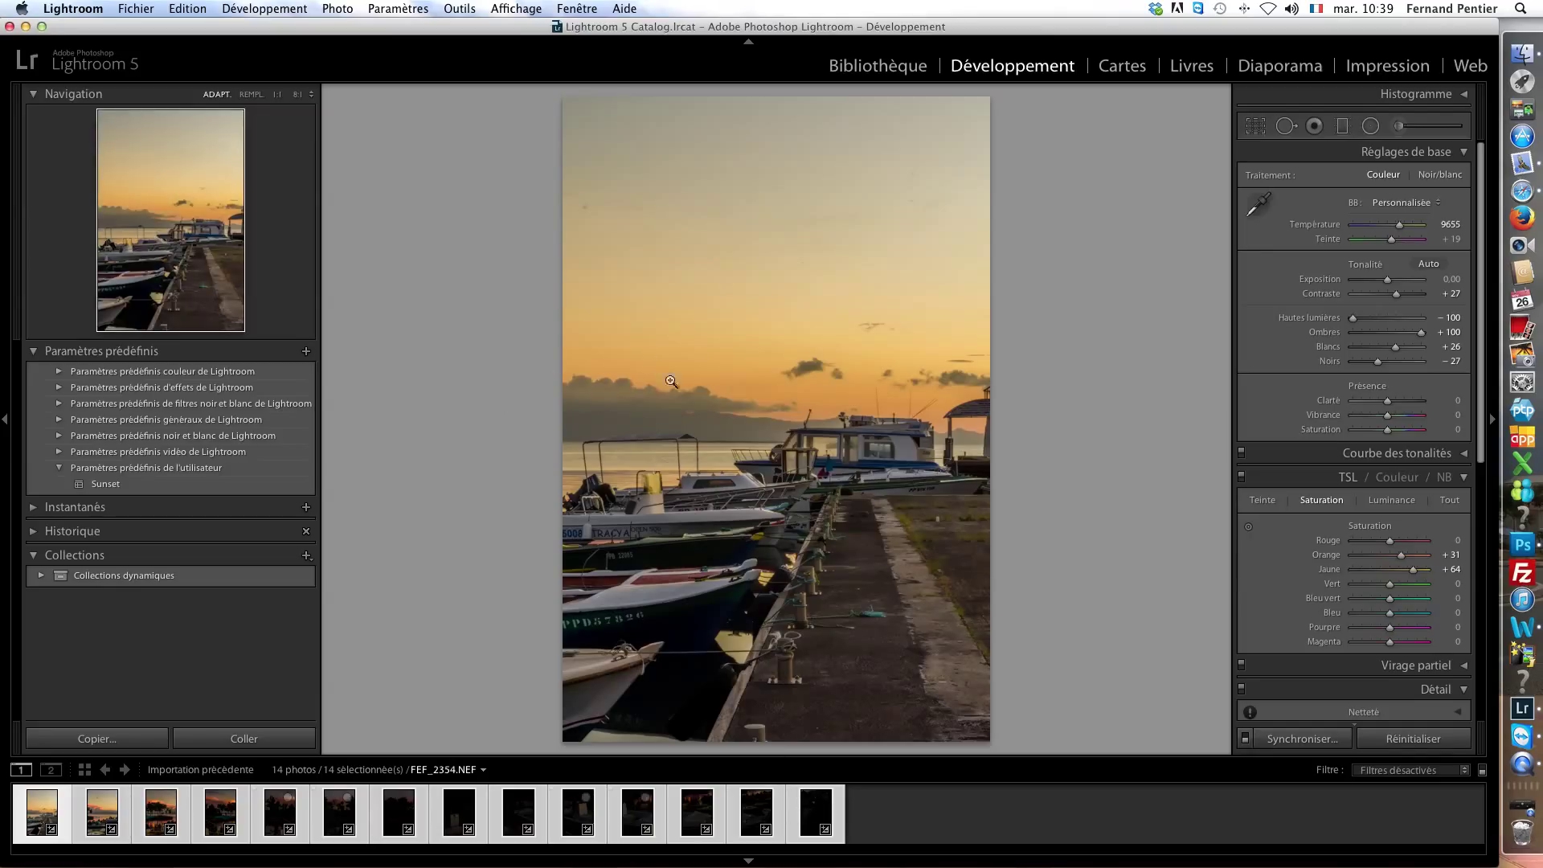
Review the synchronised settings on several of the darker photos, from FEF_2364.NEF back to FEF_2358.NEF
left_click(635, 818)
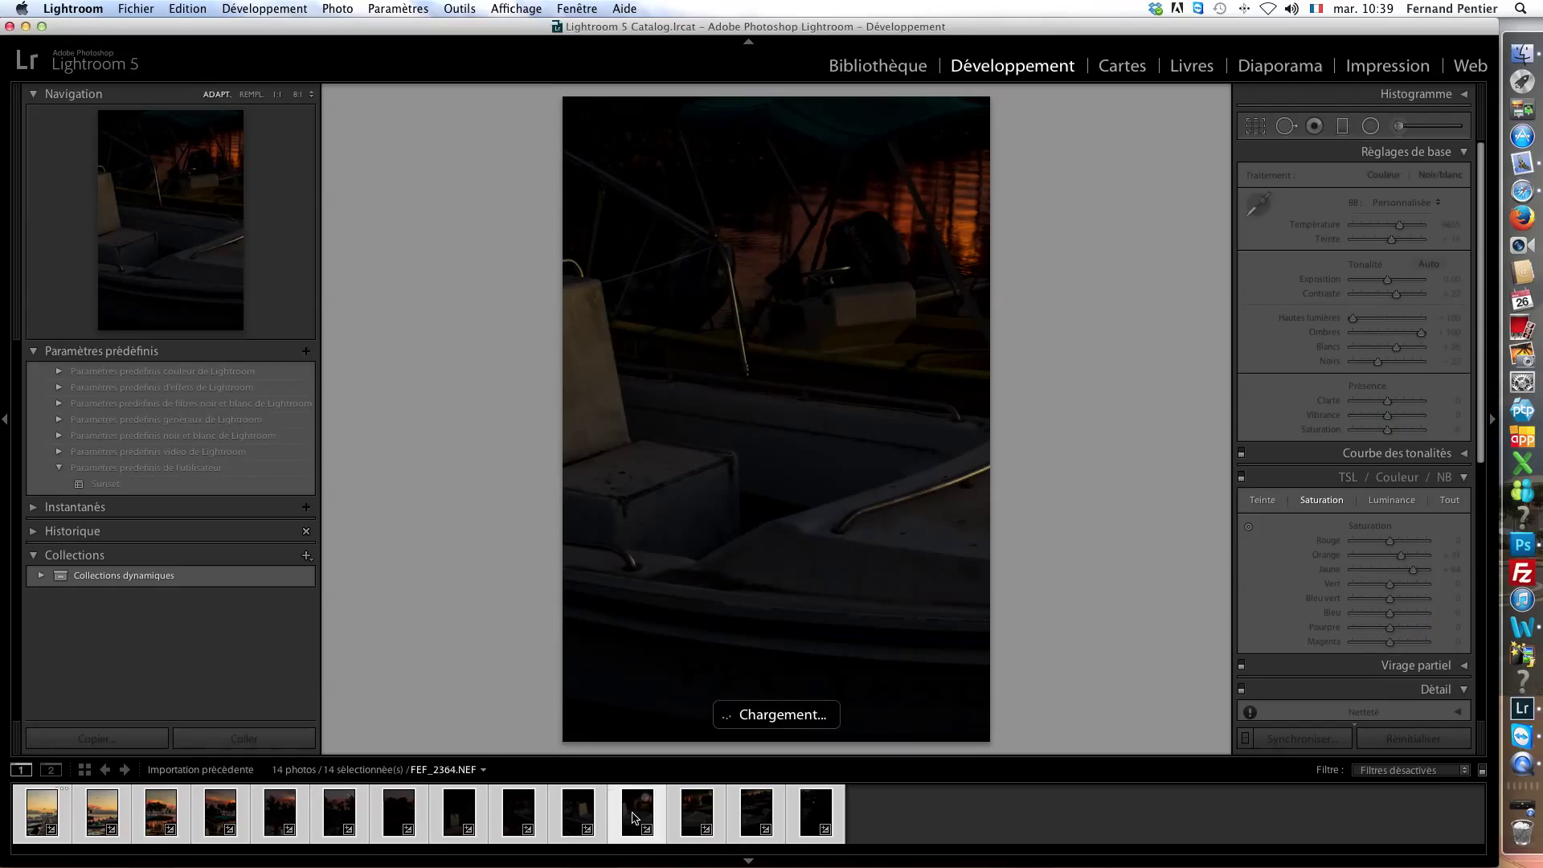
left_click(519, 818)
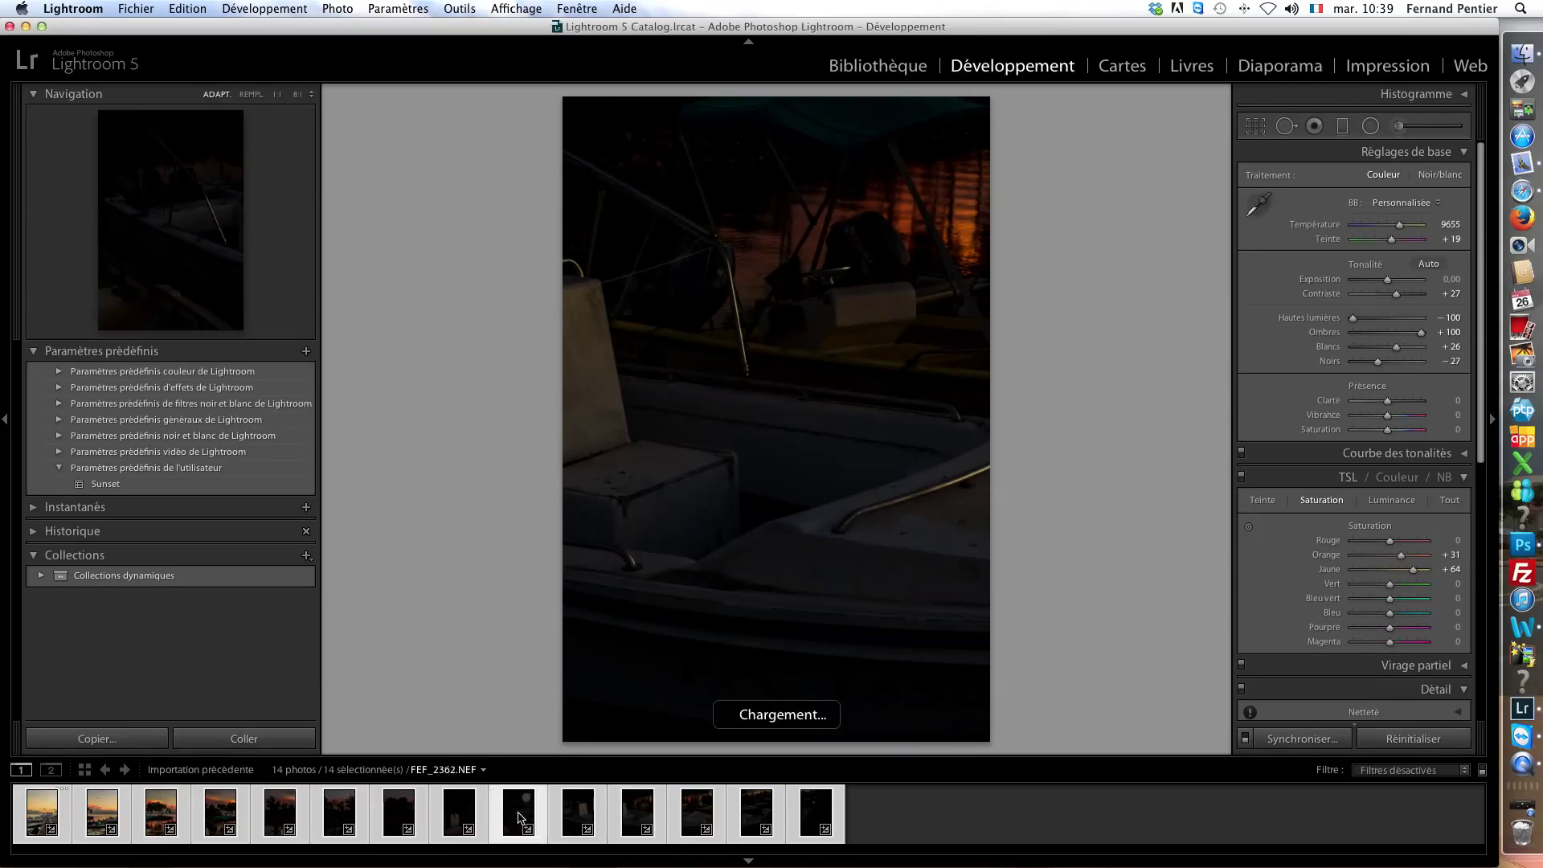
left_click(404, 820)
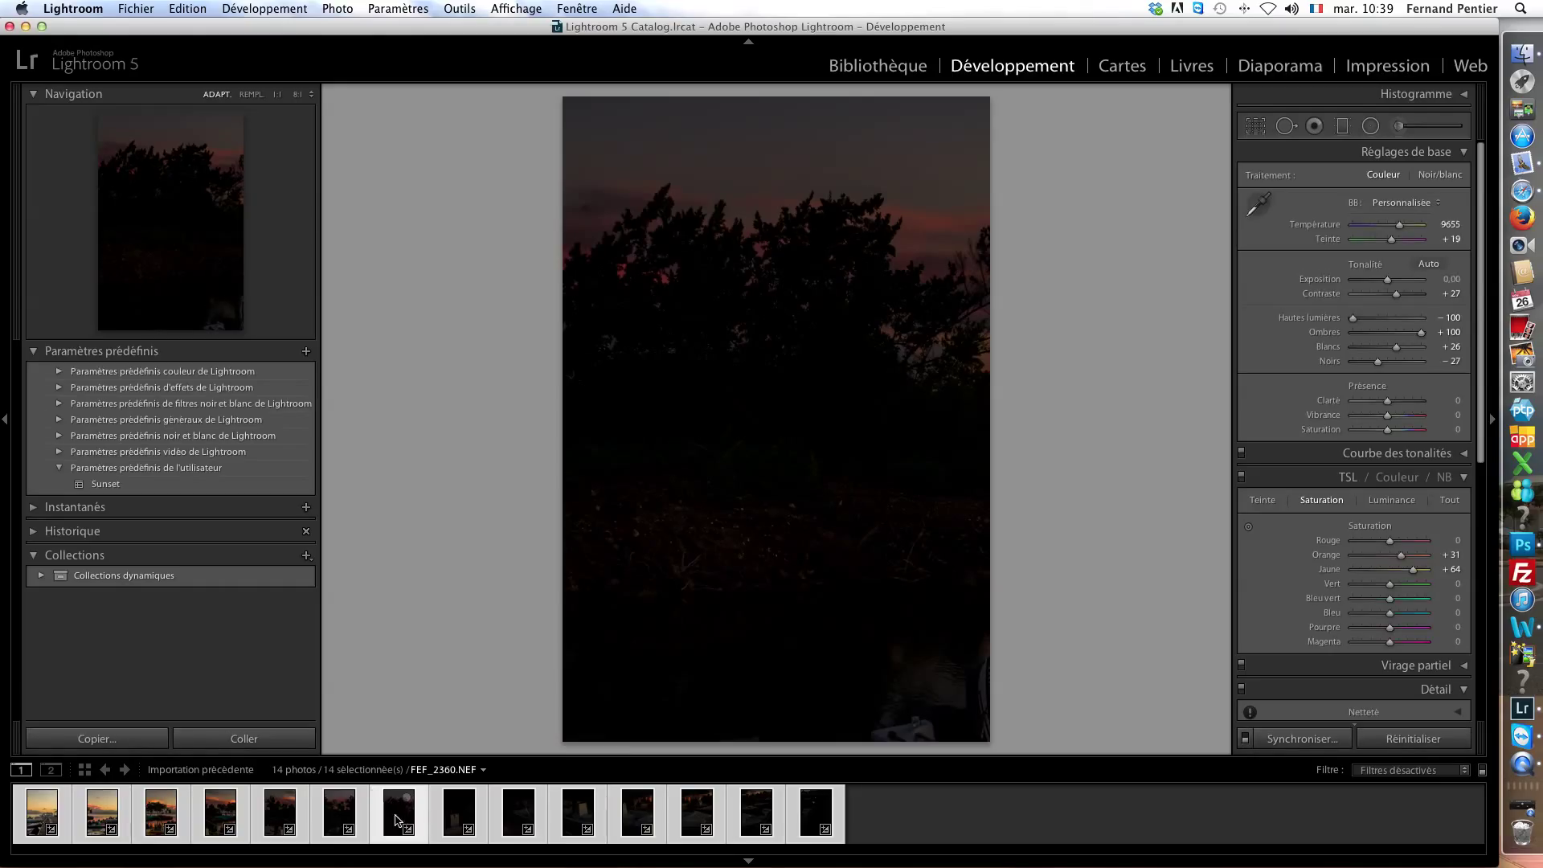
left_click(345, 817)
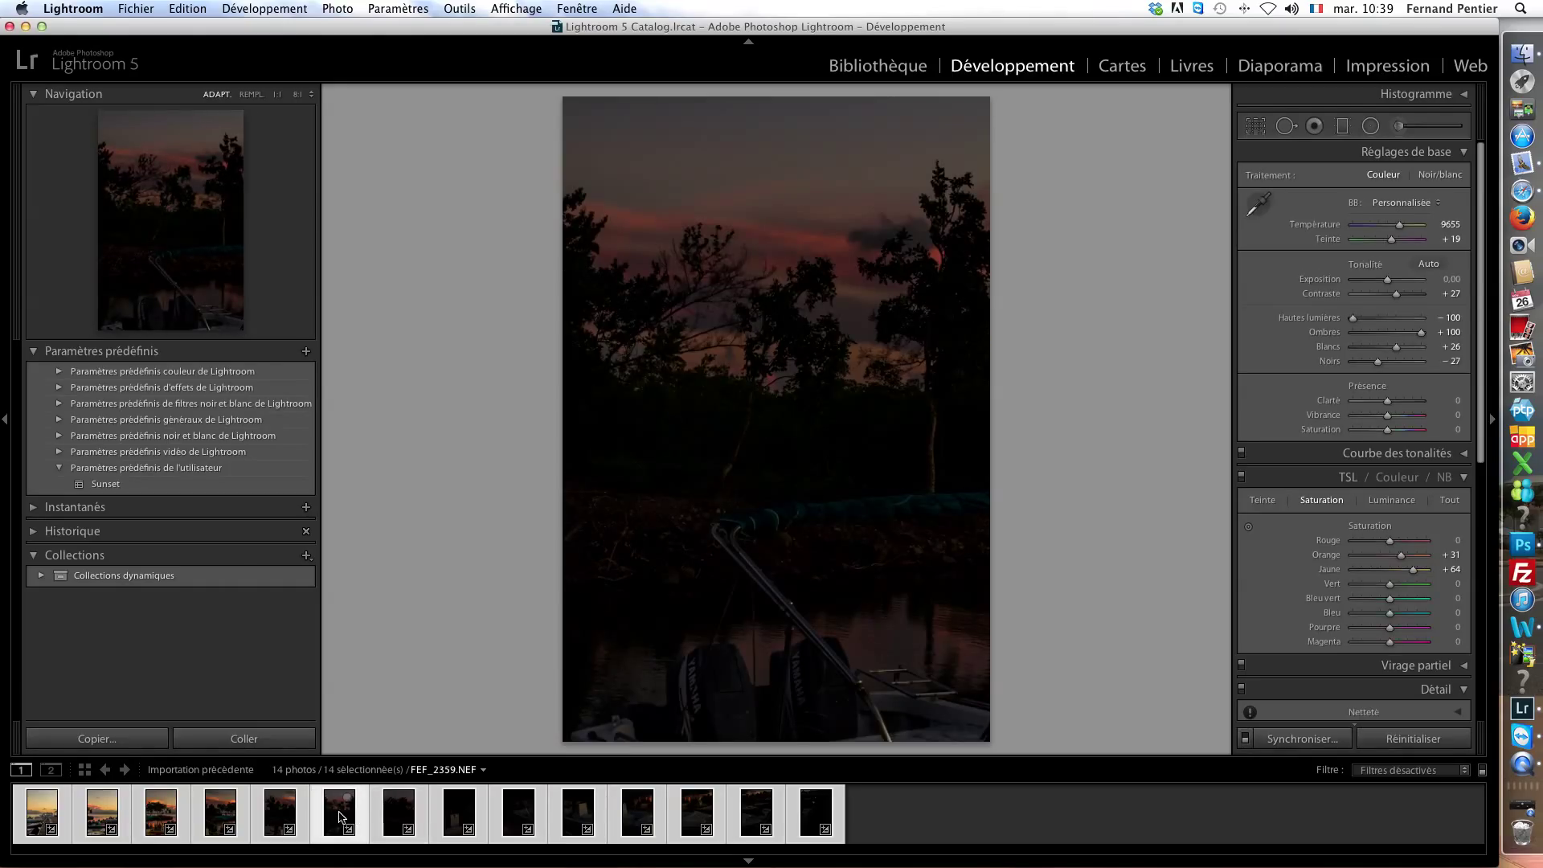
left_click(280, 817)
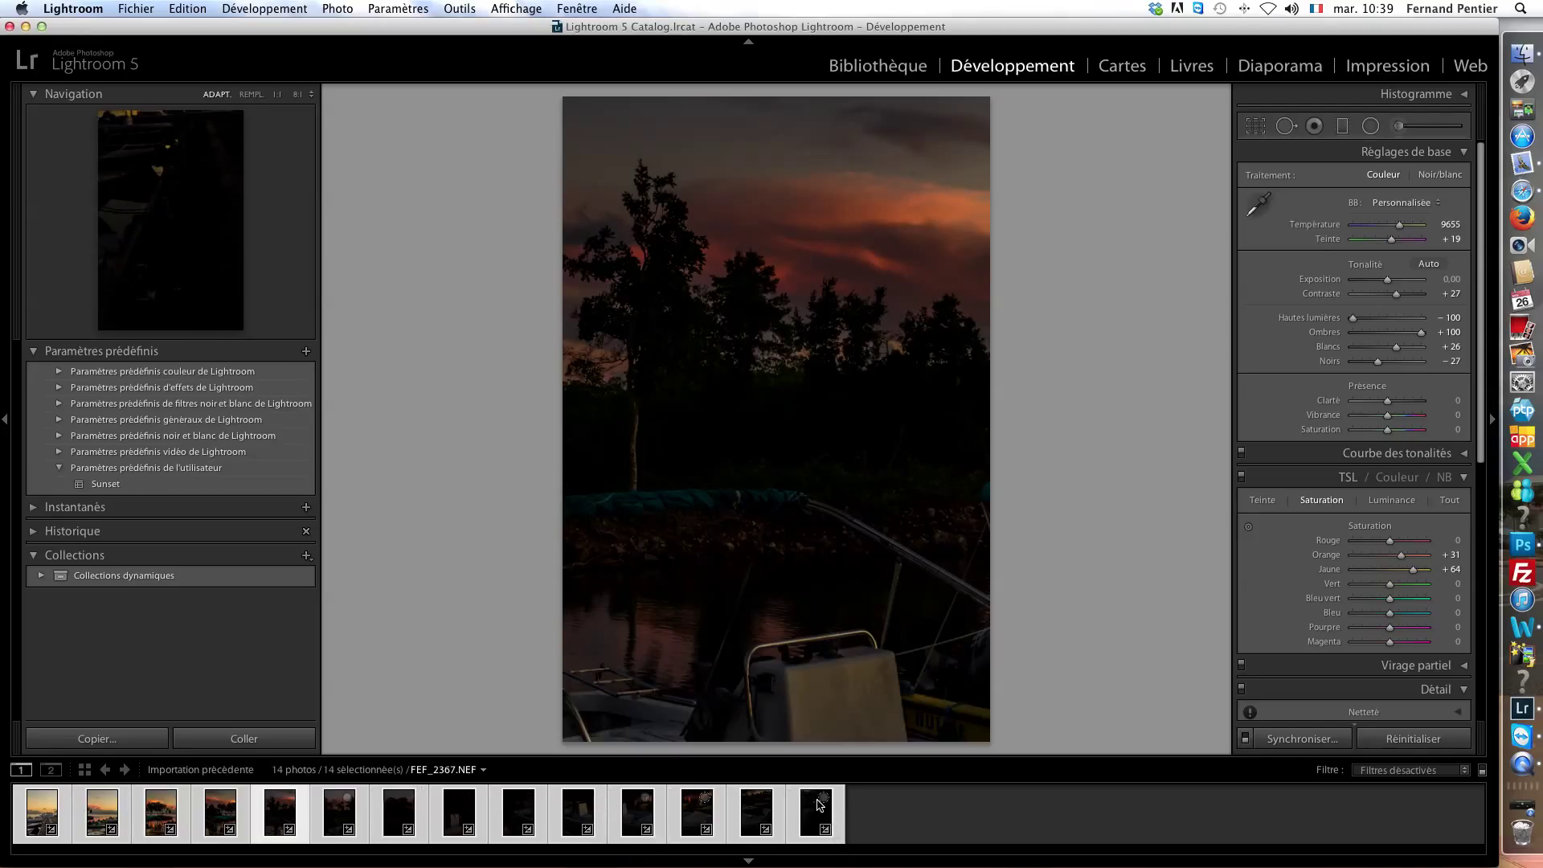
Export all selected photos to the new canal folder on the desktop, renamed with the custom text pano
left_click(137, 9)
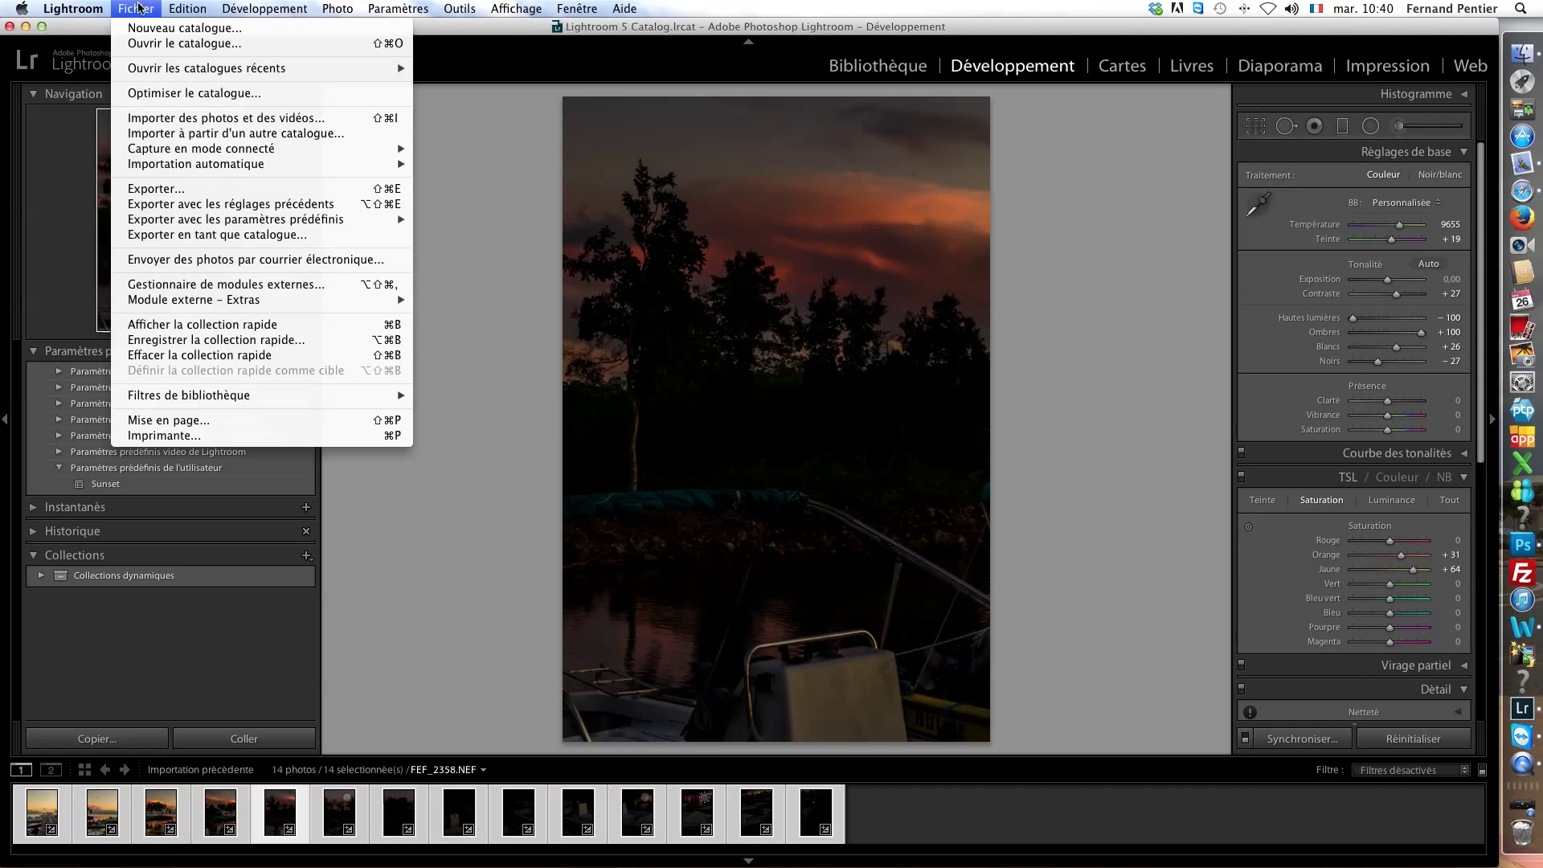
left_click(184, 190)
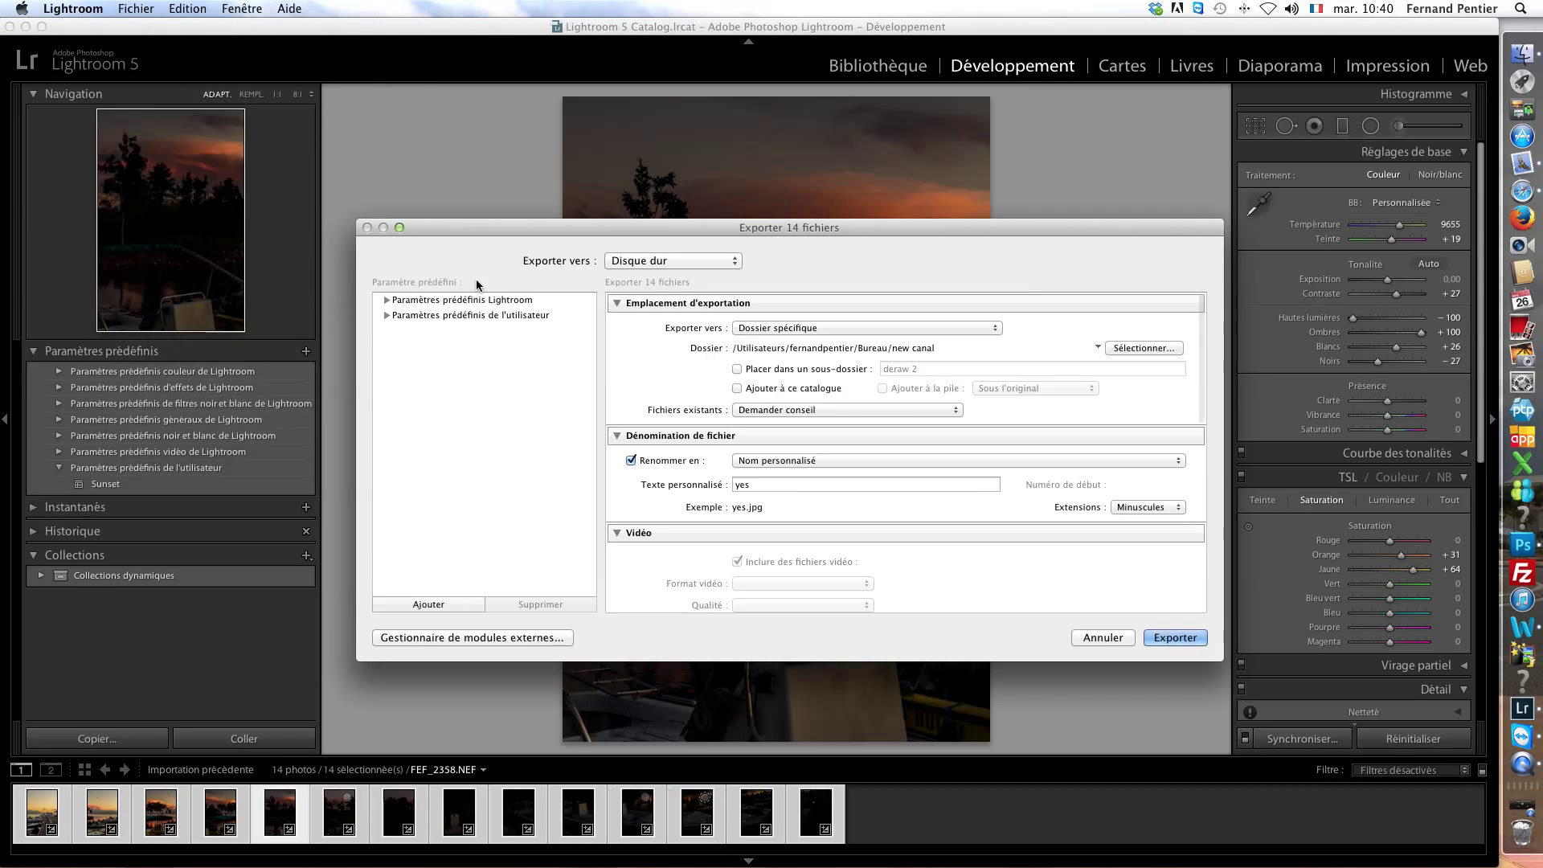
left_click(1143, 347)
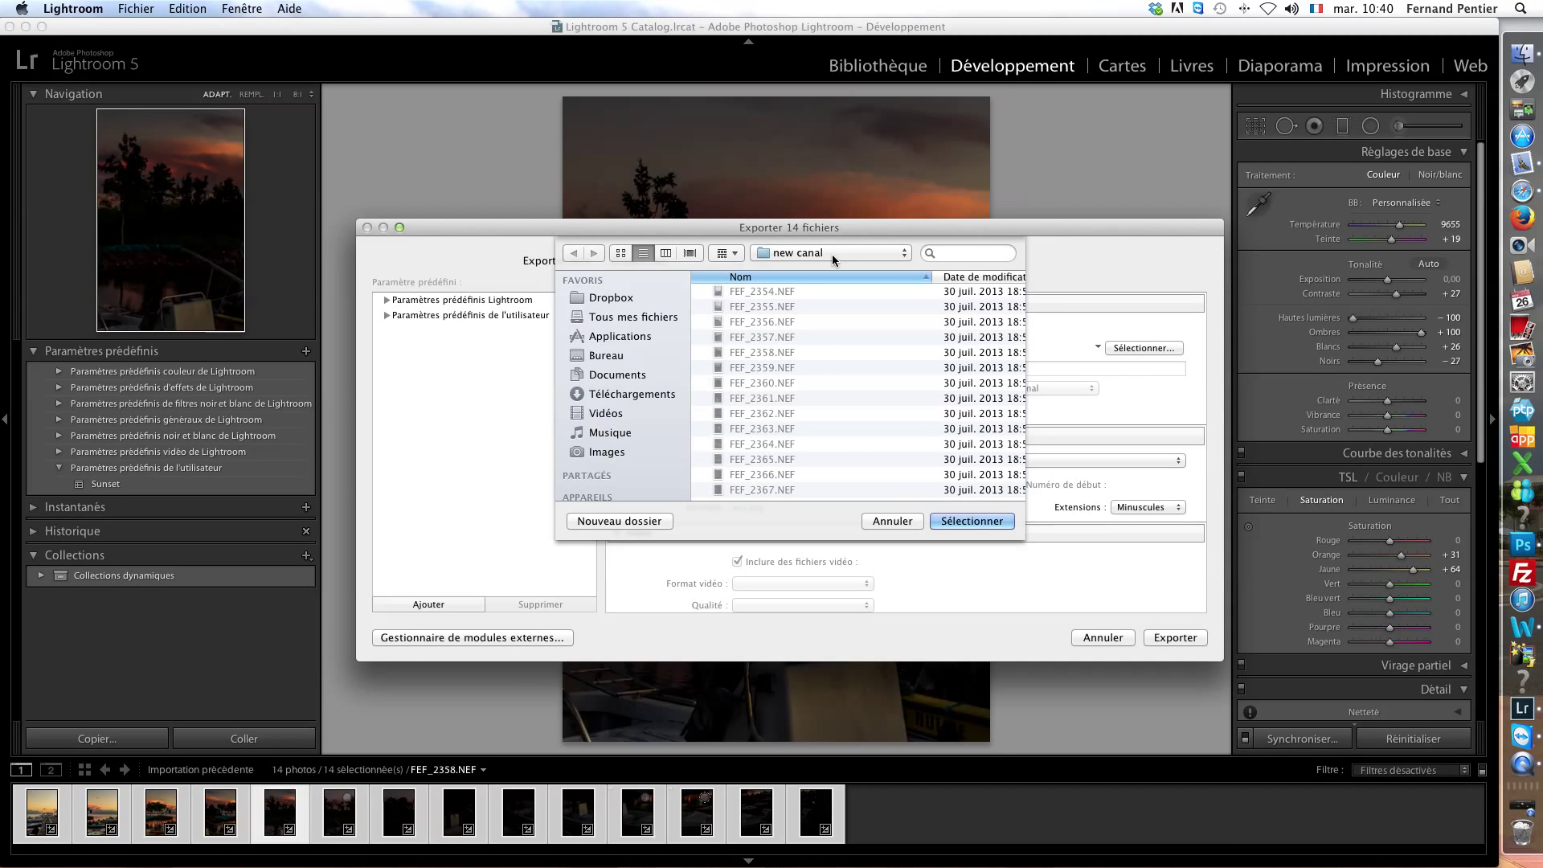
left_click(968, 521)
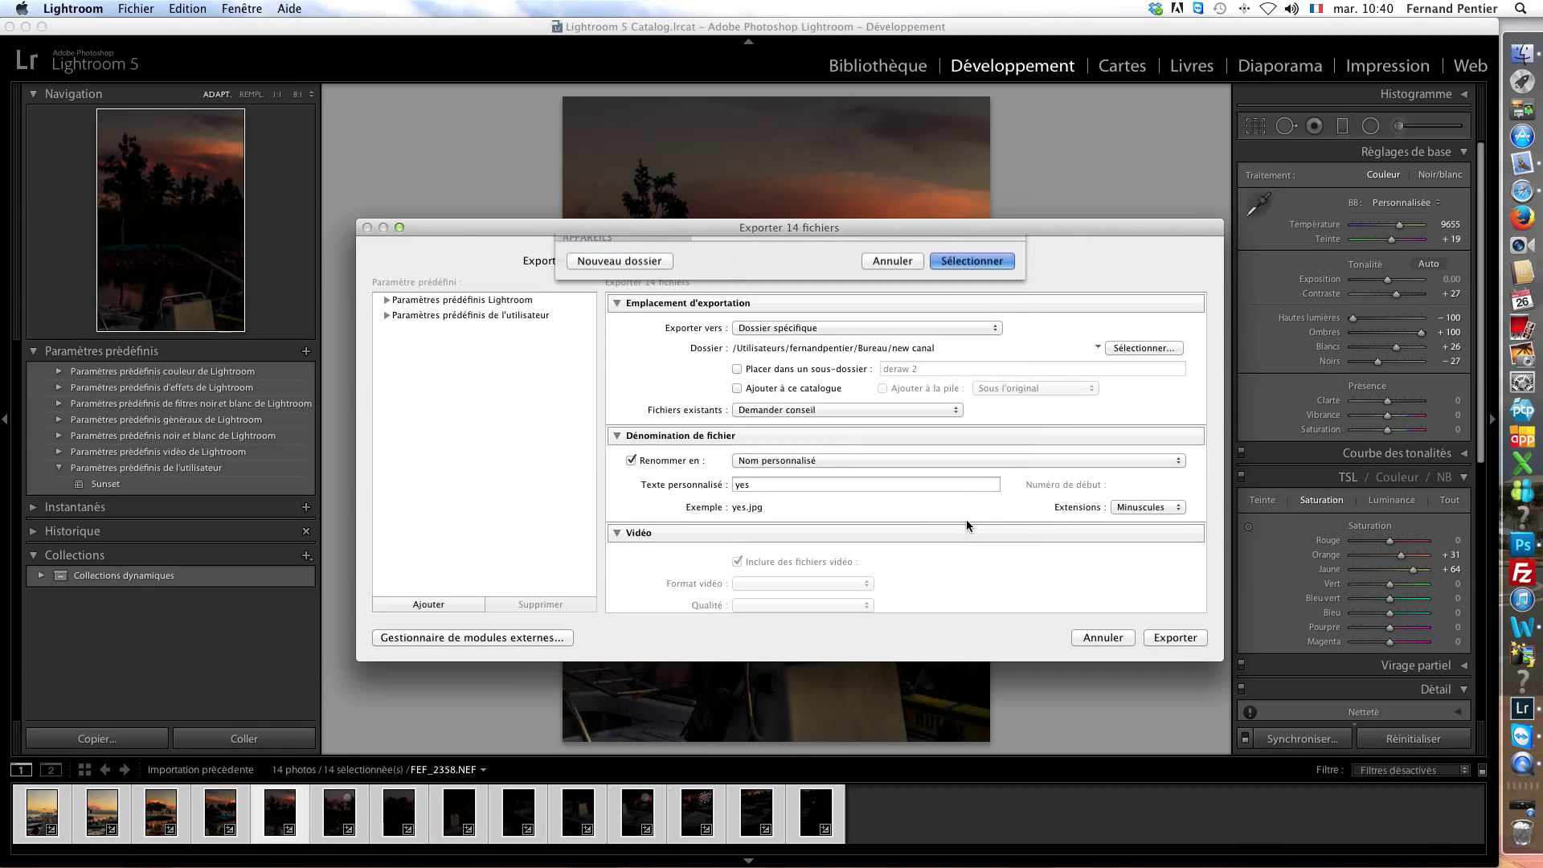
double_click(760, 484)
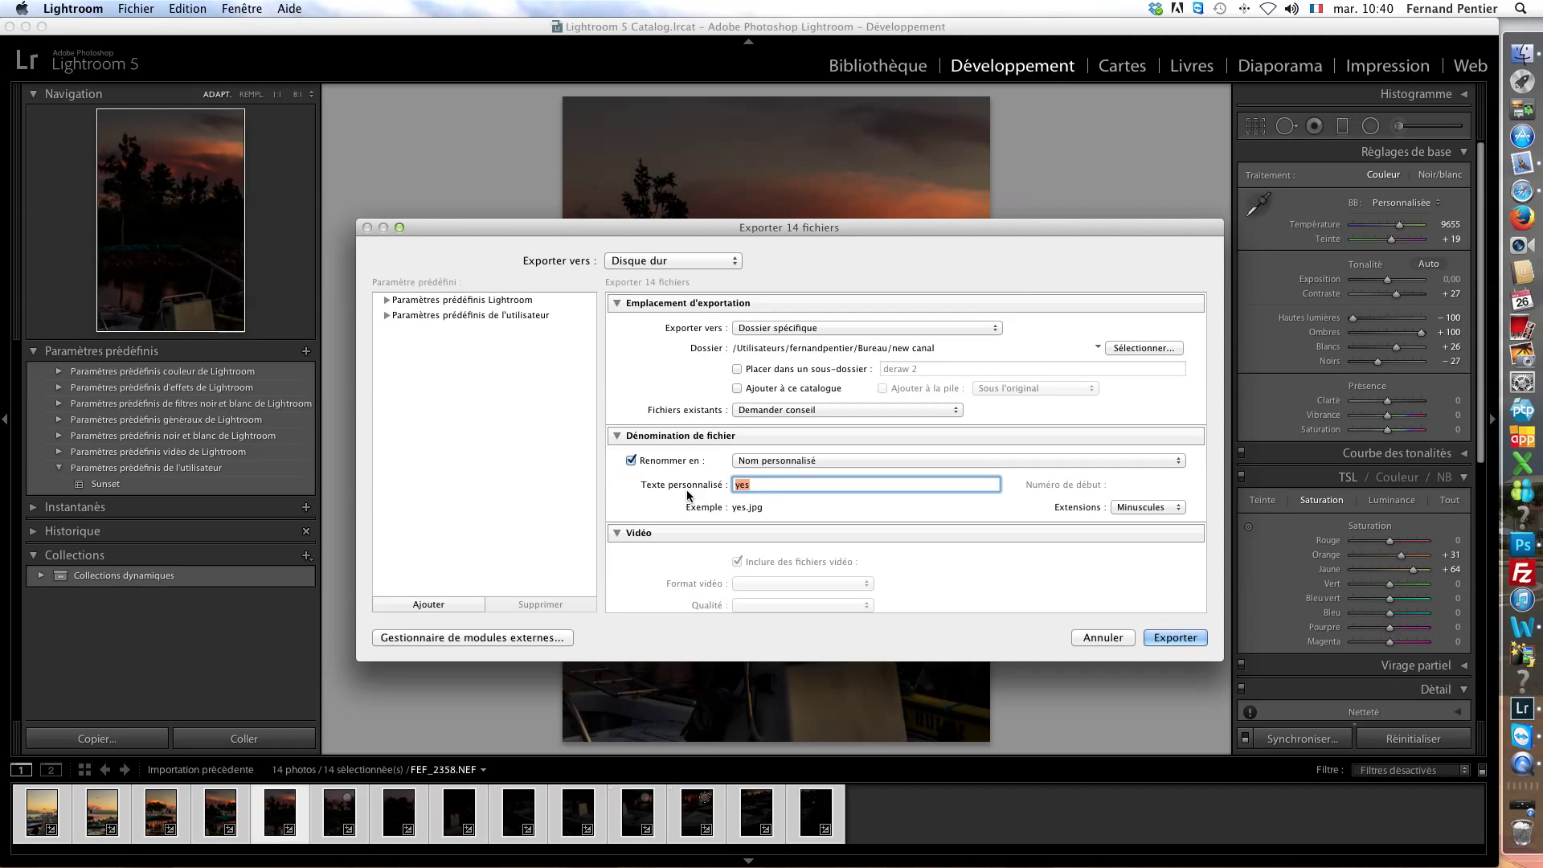
type("pano")
left_click(1178, 638)
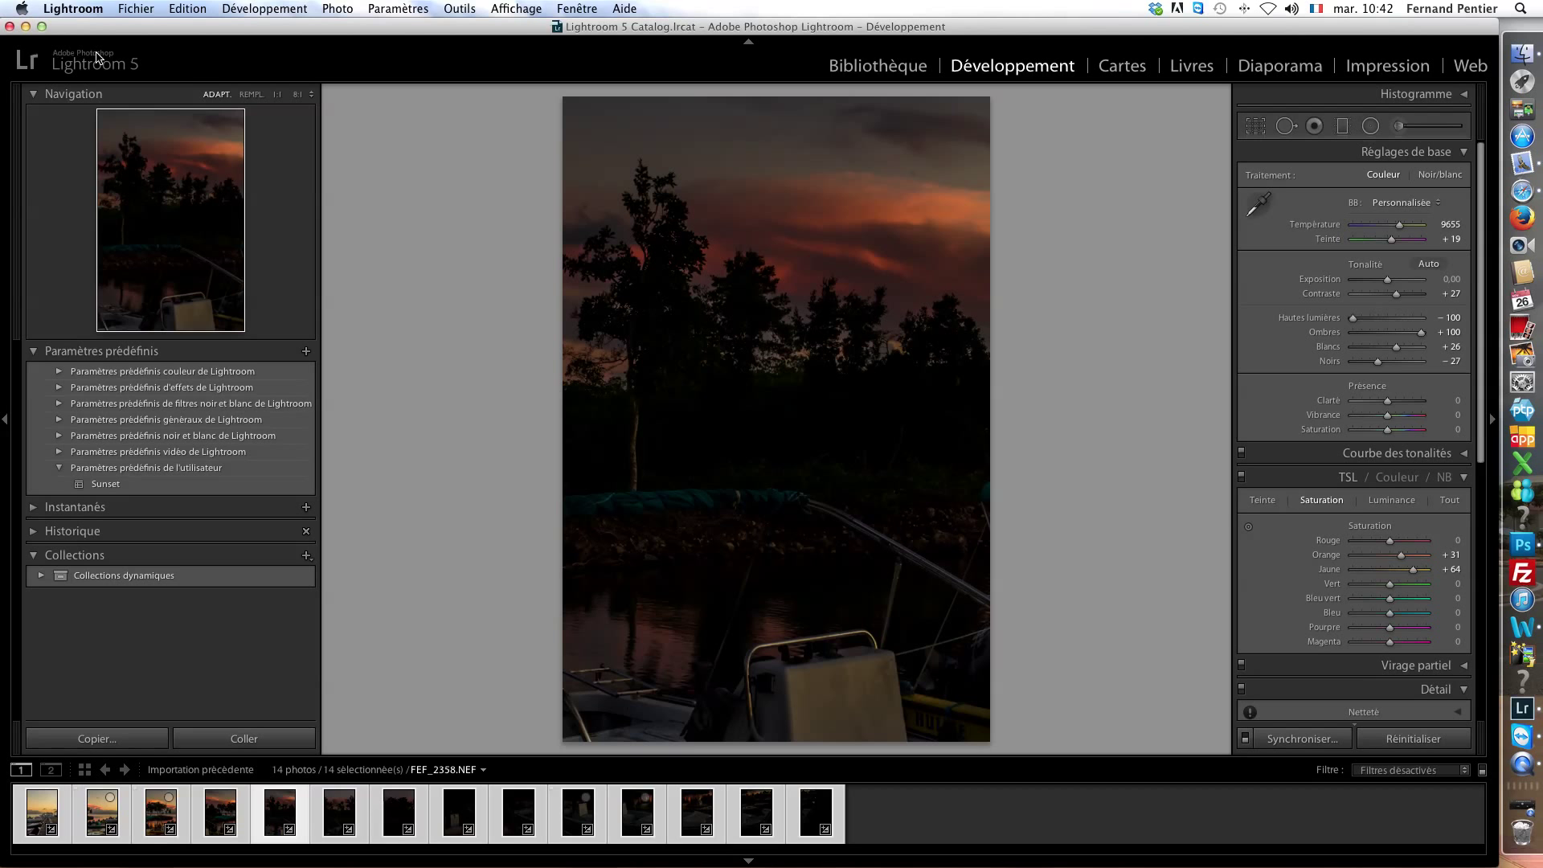
Clear the Lightroom and Photoshop windows off the desktop, and open the new canal folder in a larger Finder window
left_click(27, 28)
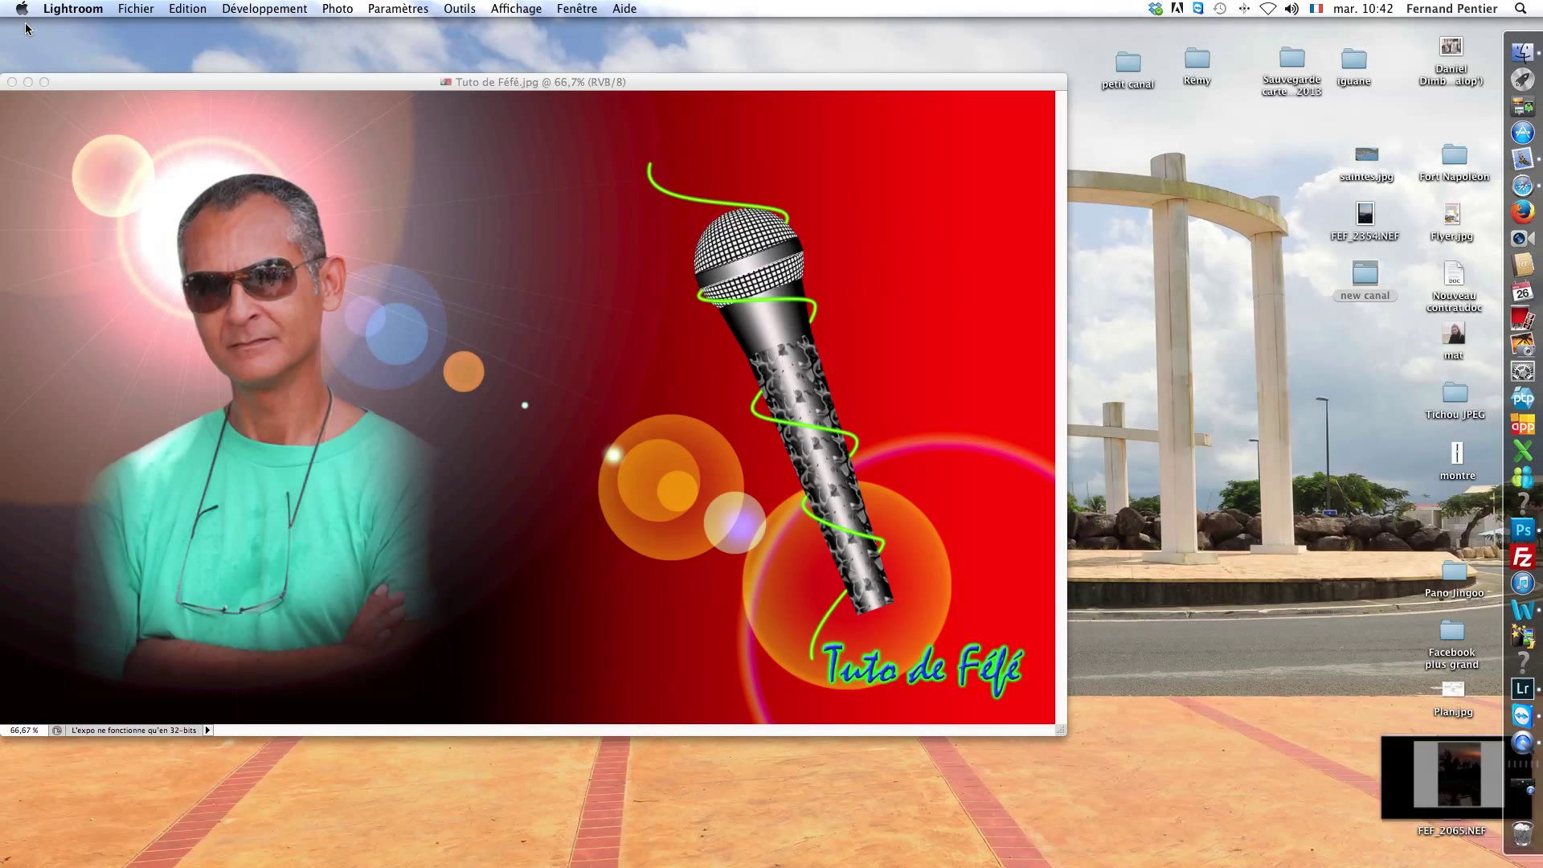
left_click(112, 80)
left_click(30, 82)
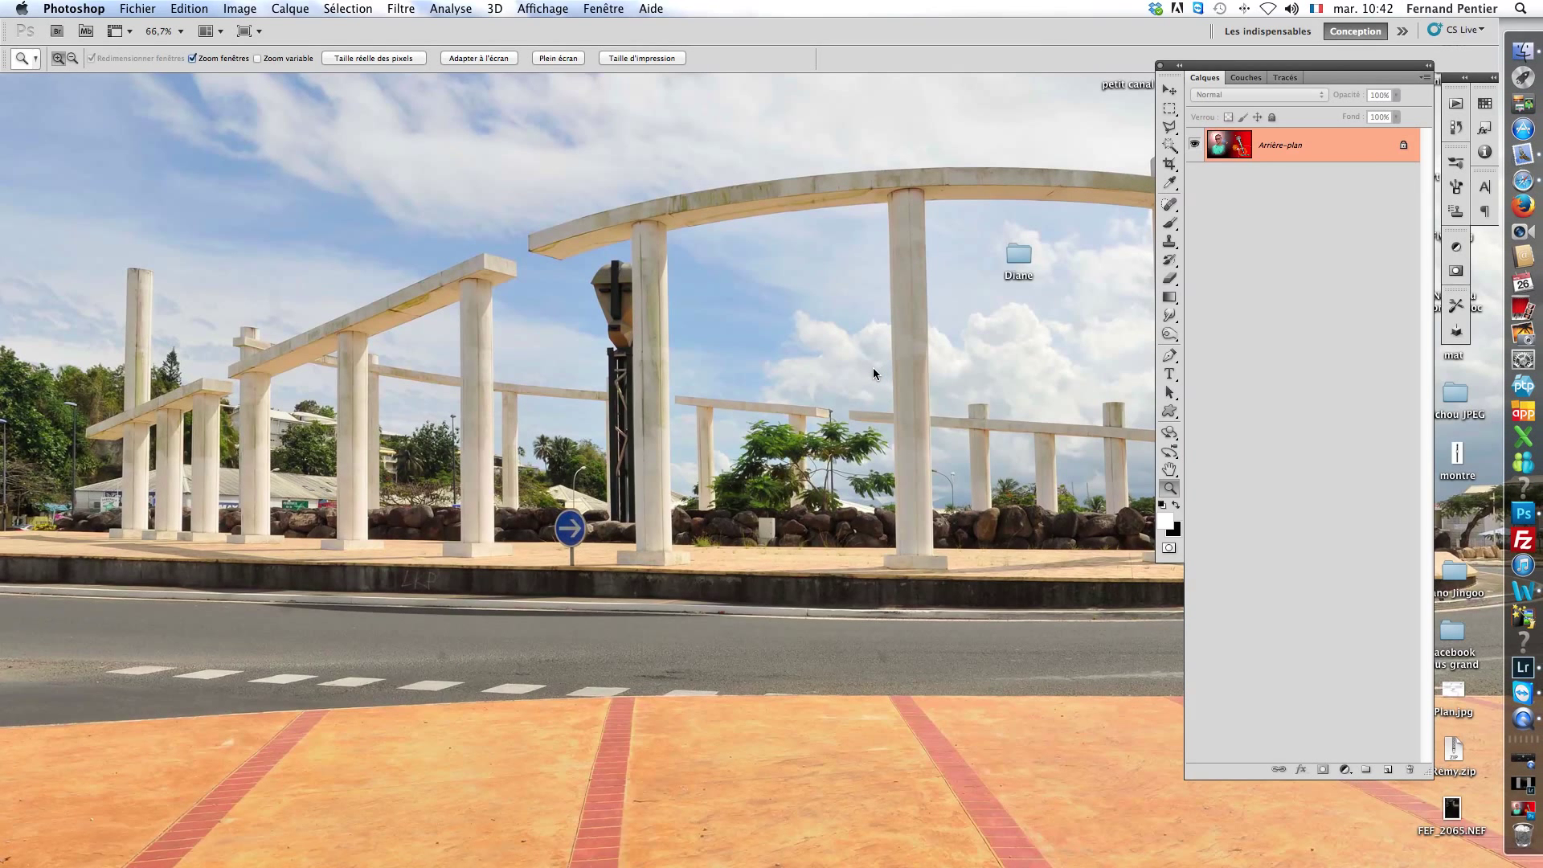
left_click(873, 368)
double_click(1369, 277)
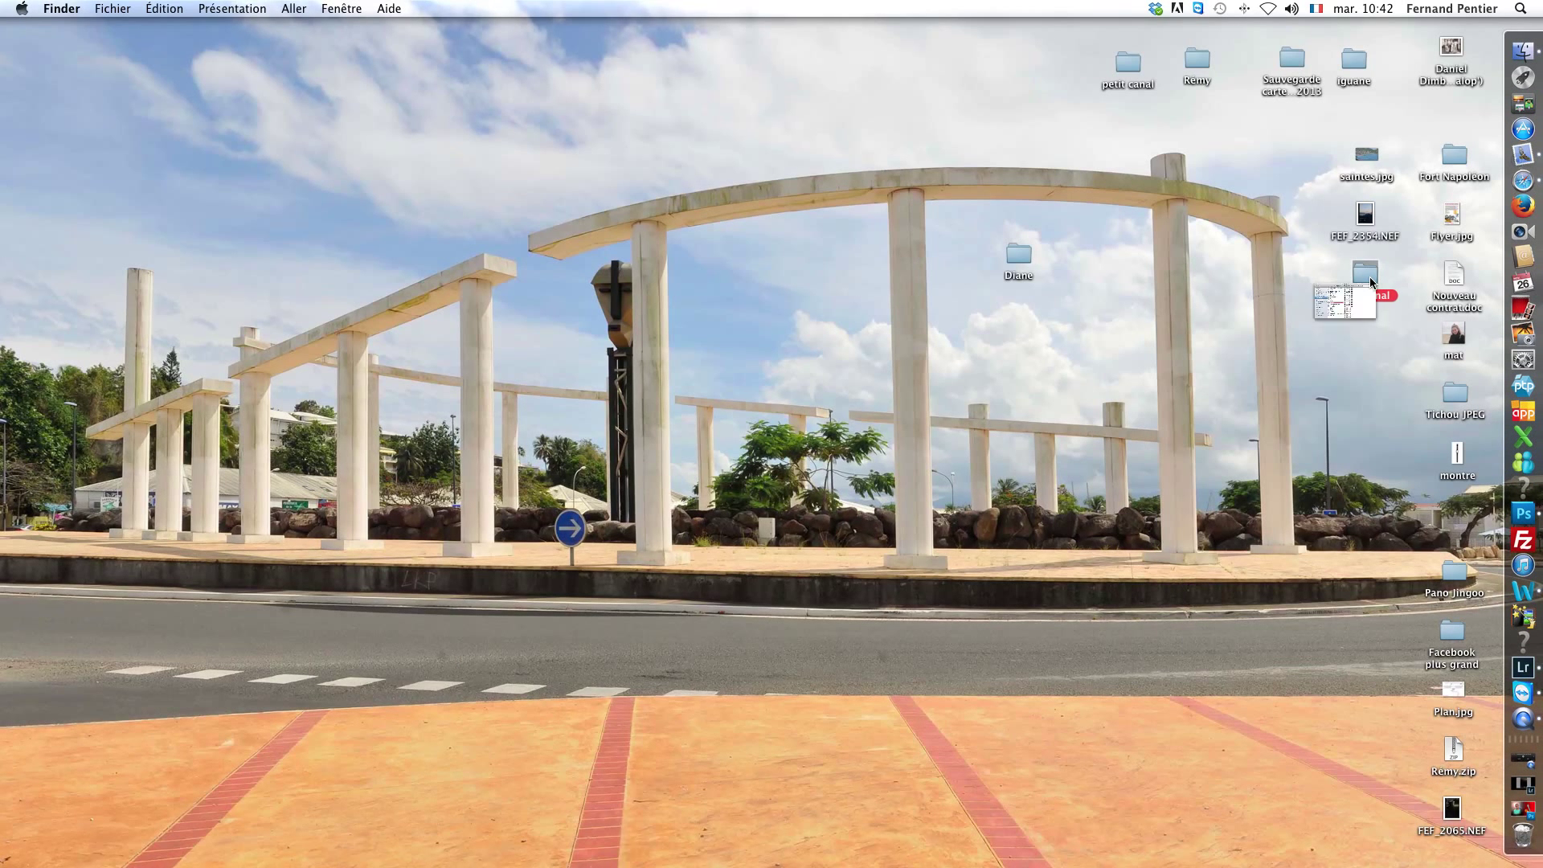
left_click_drag(1286, 394, 504, 119)
left_click_drag(679, 392, 845, 694)
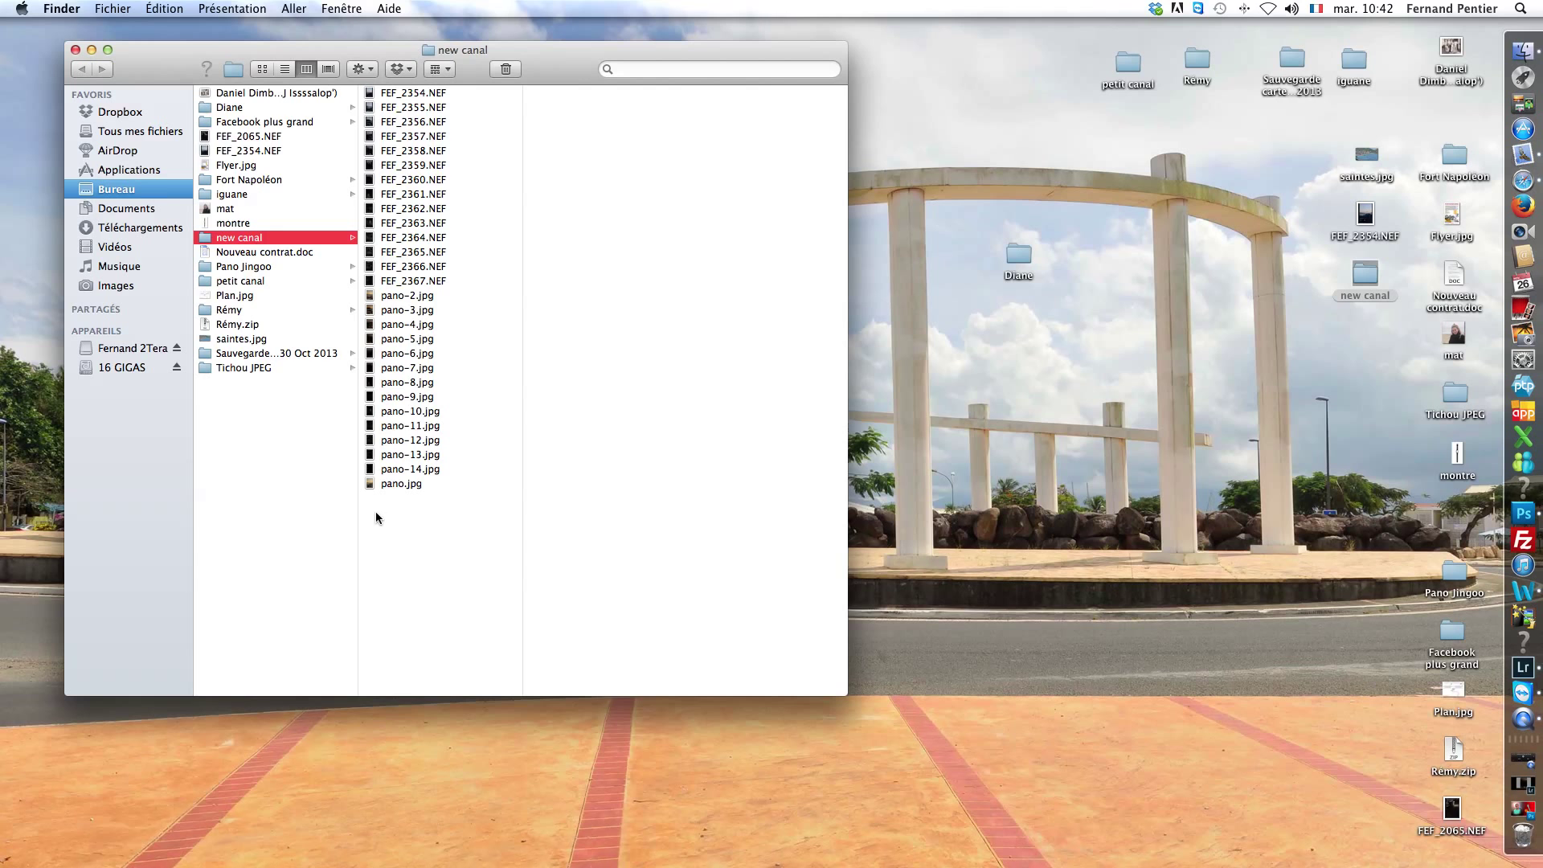
Select all the exported pano JPG files, launch Autopano Pro, and arrange its window so both it and the folder are accessible
left_click_drag(379, 519, 1523, 417)
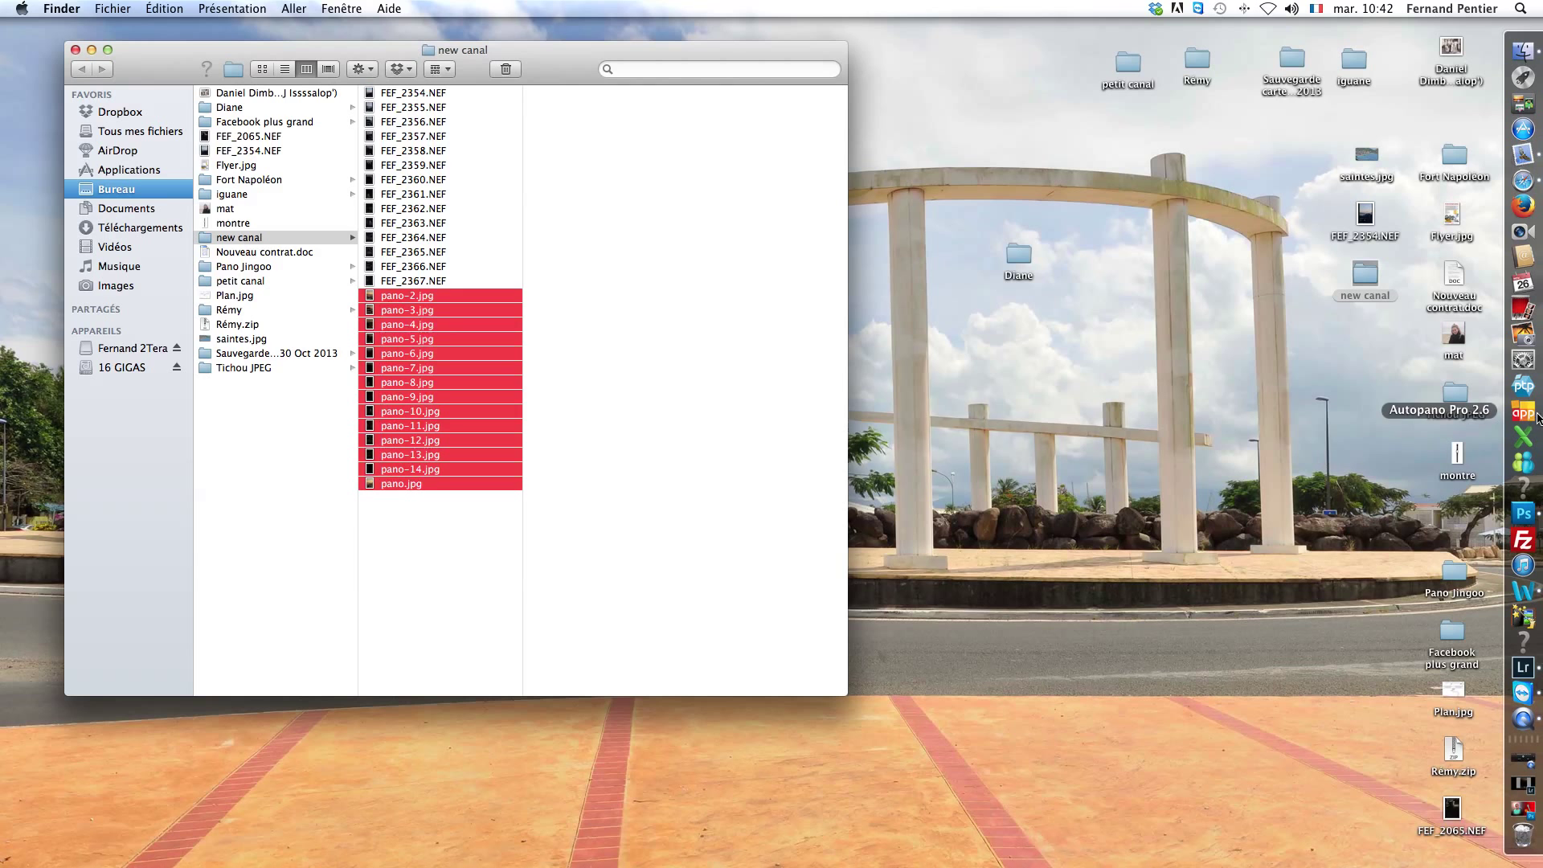
left_click(1525, 418)
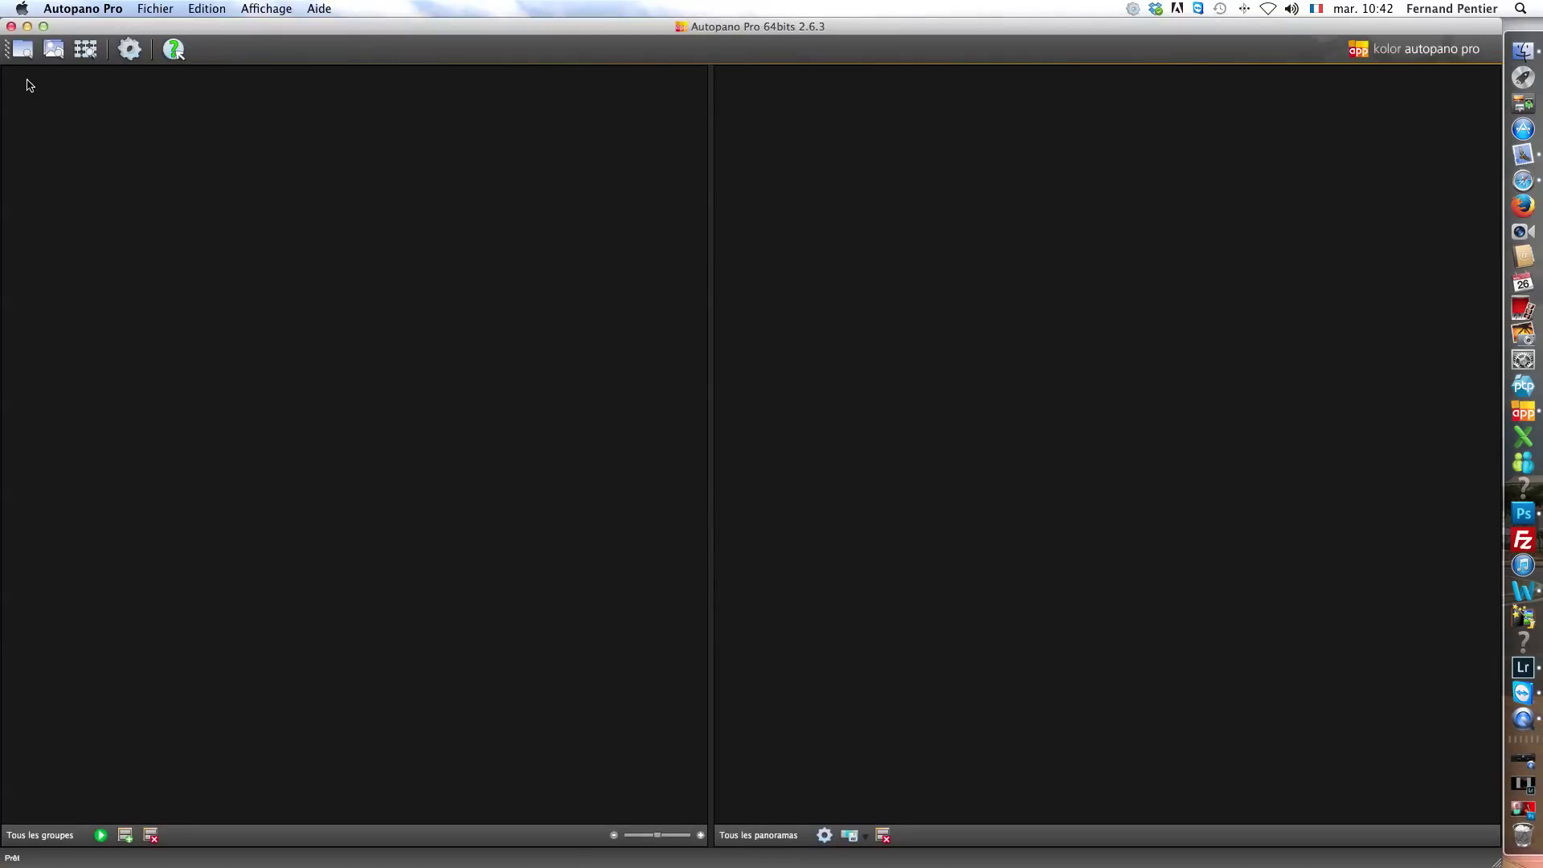
double_click(160, 27)
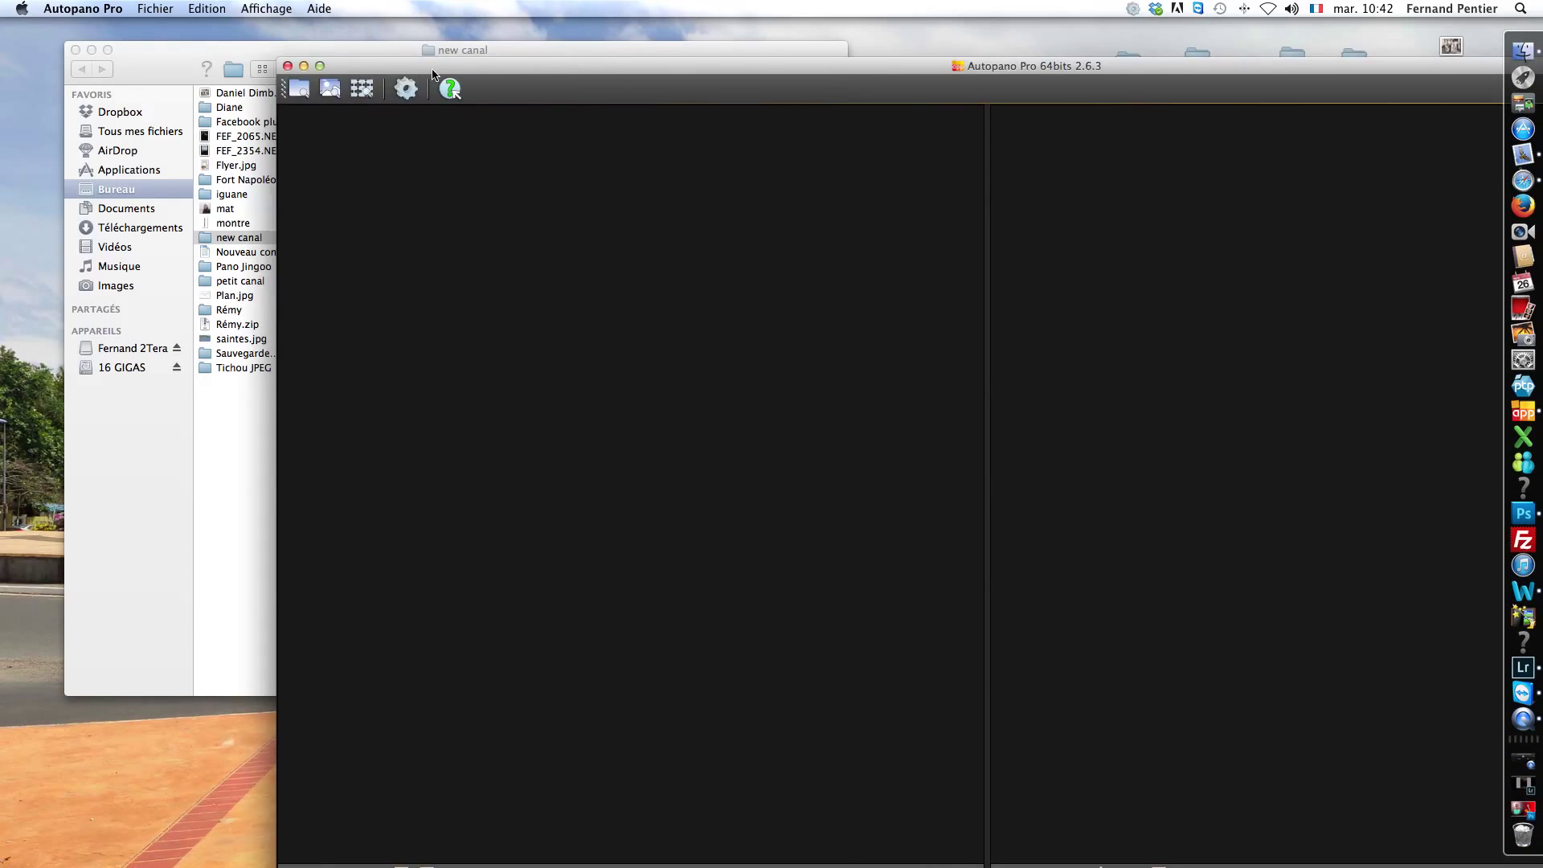
left_click_drag(405, 64, 592, 78)
left_click(359, 60)
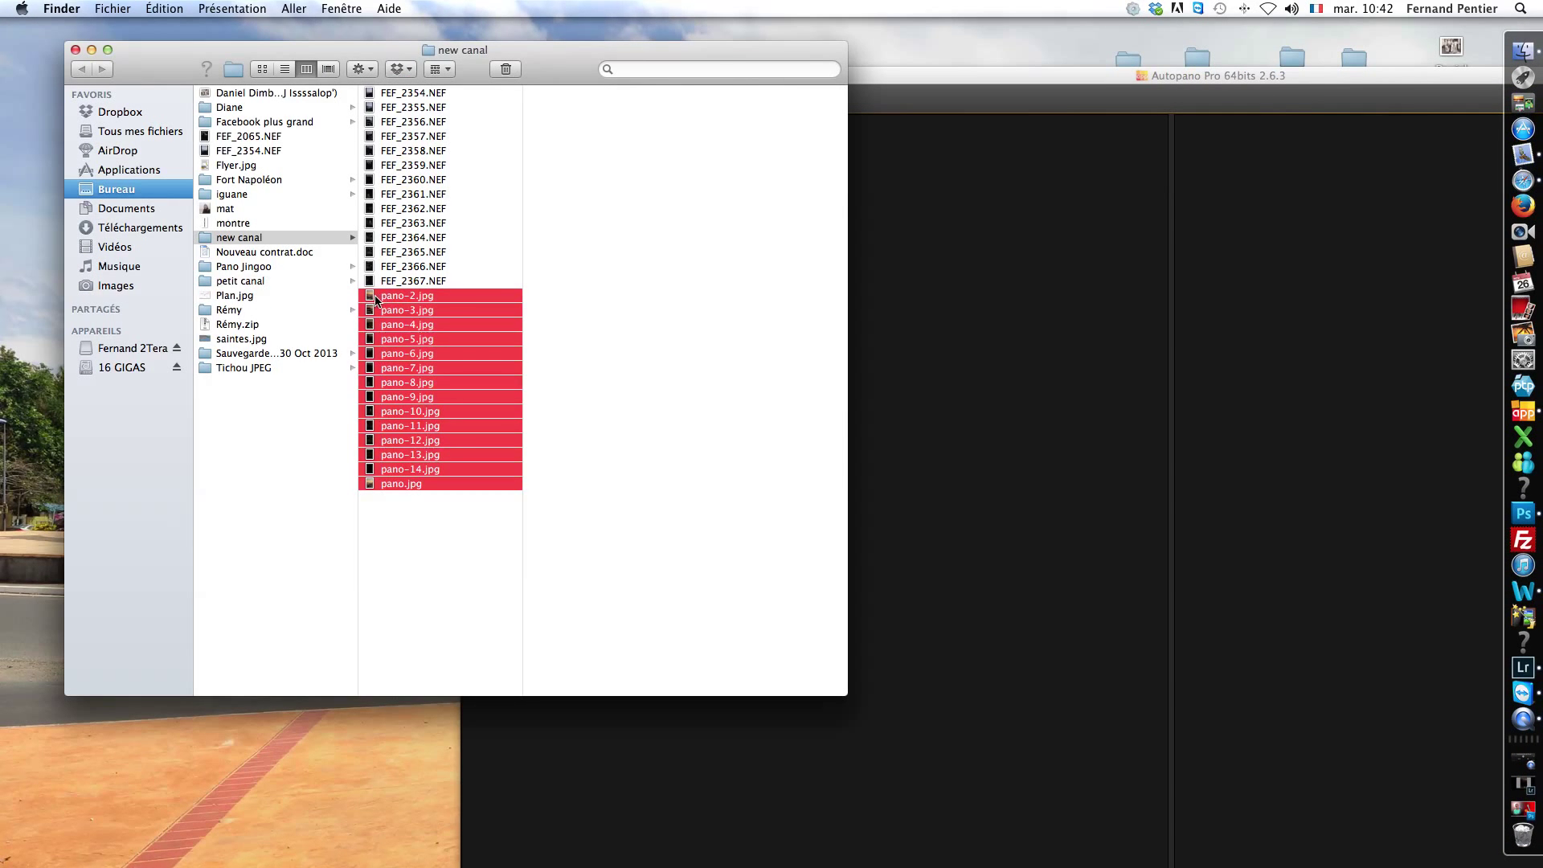
Add the selected pano JPG files to Autopano Pro as an image group, and run panorama detection on it
left_click_drag(376, 303, 972, 298)
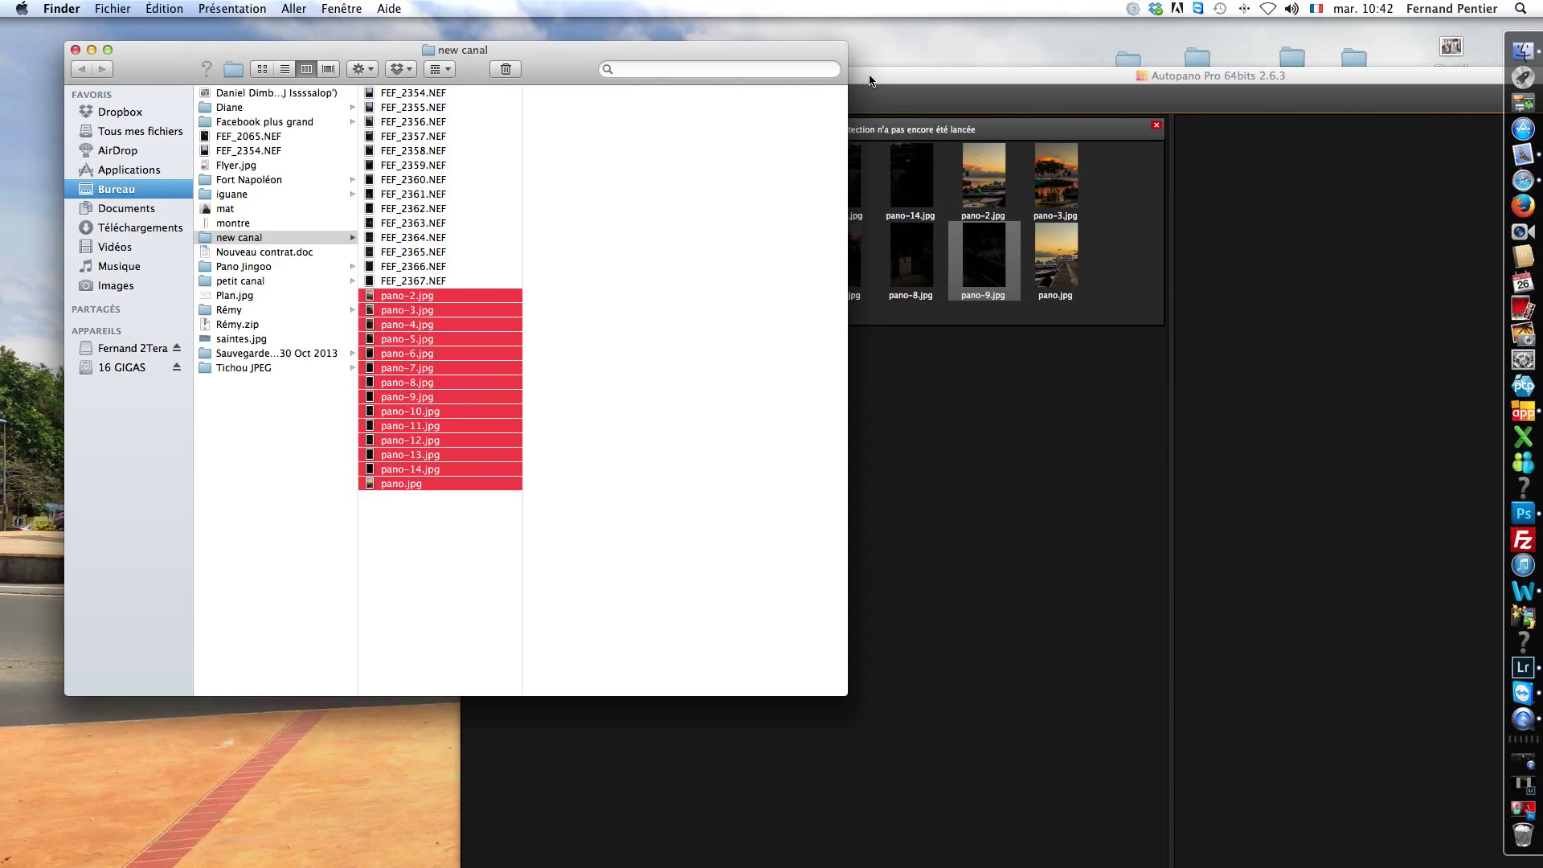
left_click(664, 75)
left_click_drag(663, 75, 407, 31)
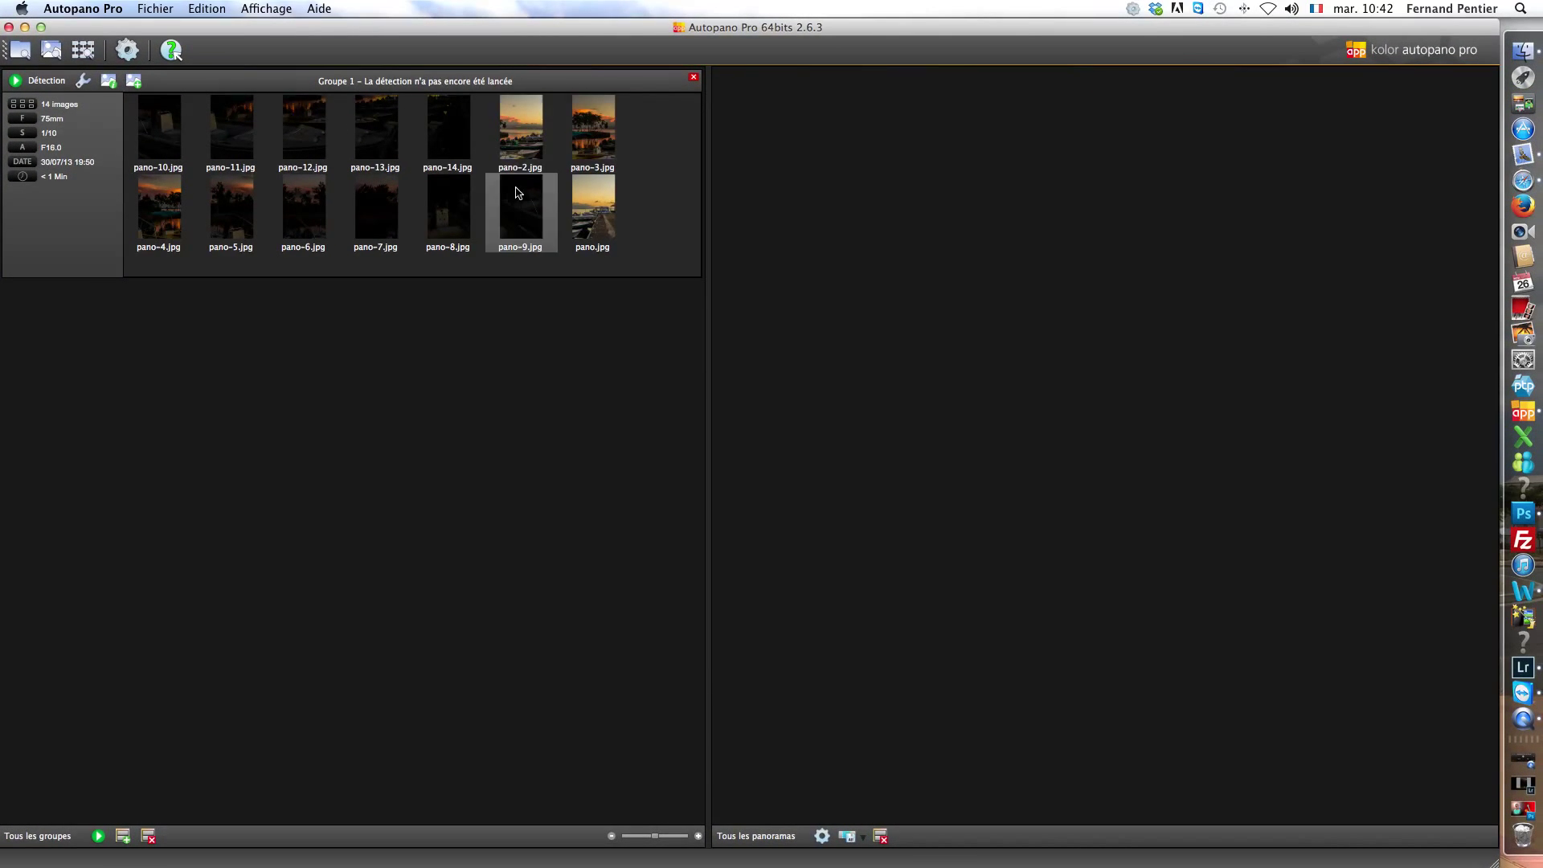
left_click(49, 82)
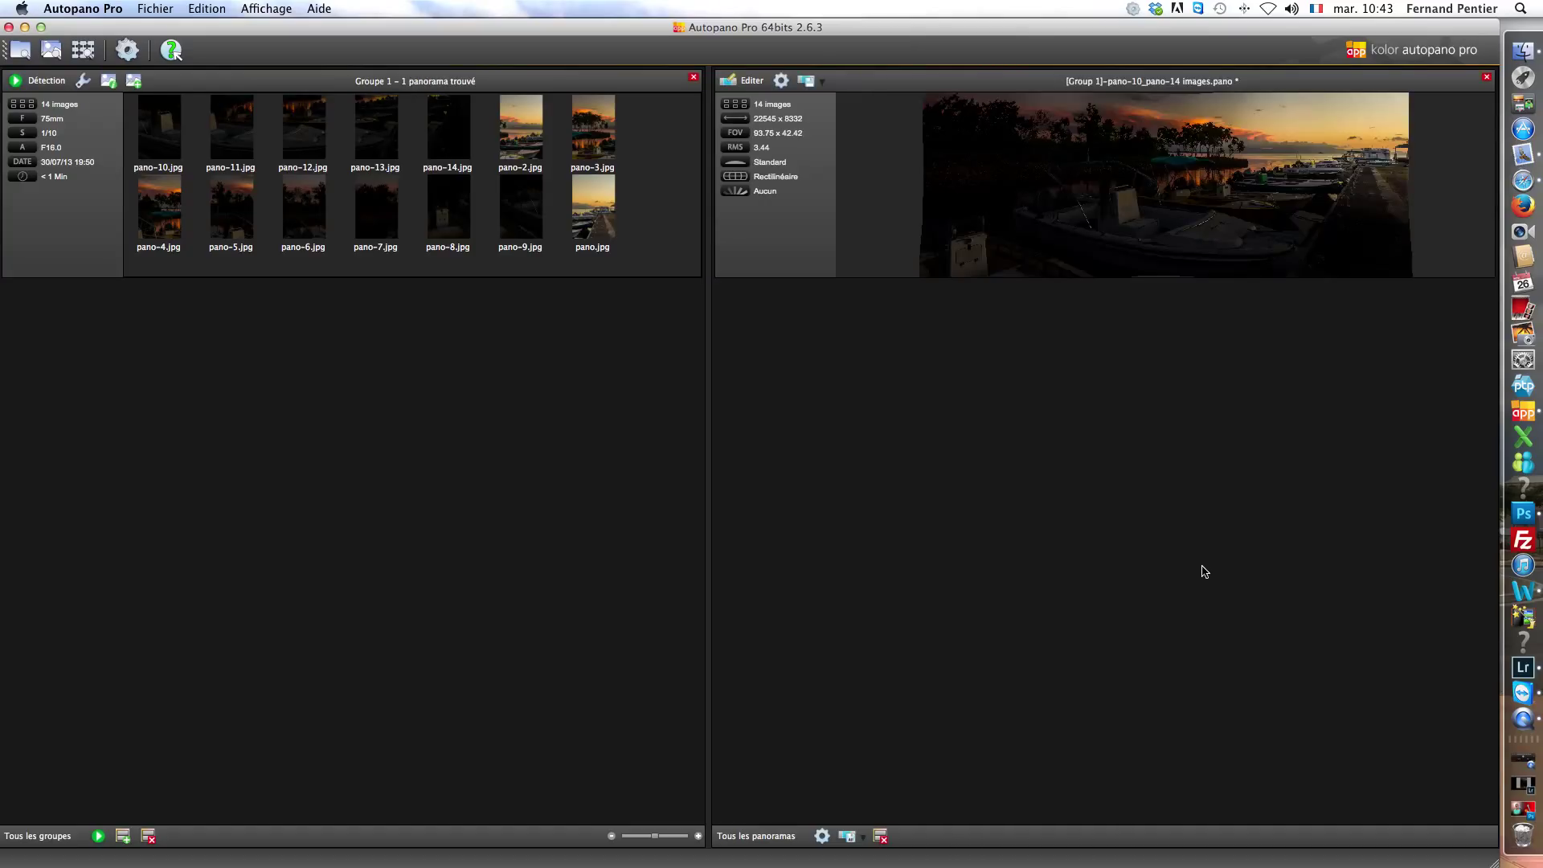
Open the detected panorama in the editor and set its projection to cylindrical
left_click(755, 85)
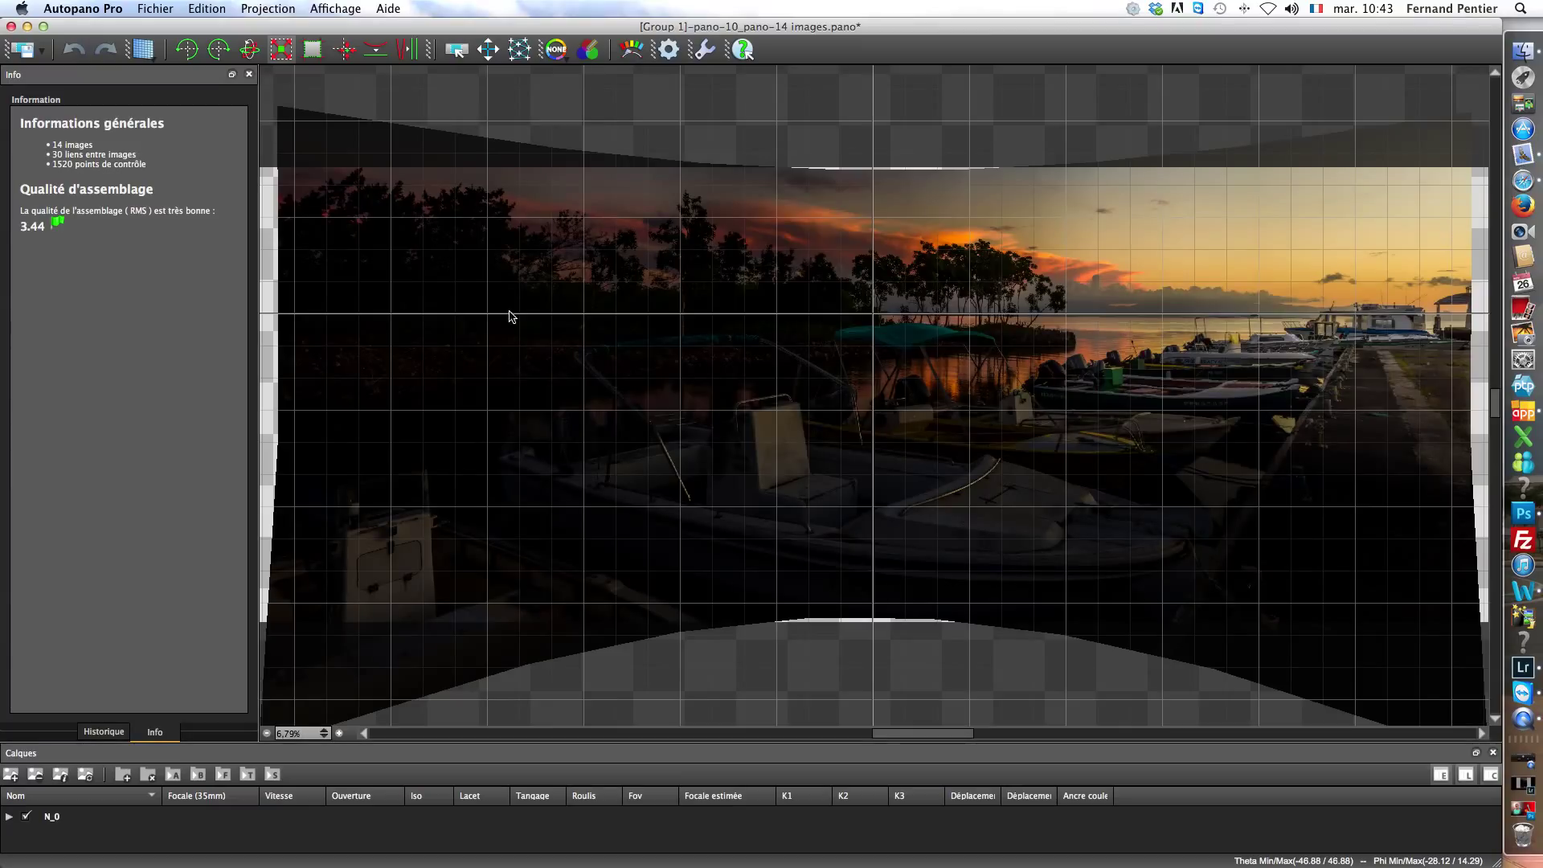
left_click(151, 57)
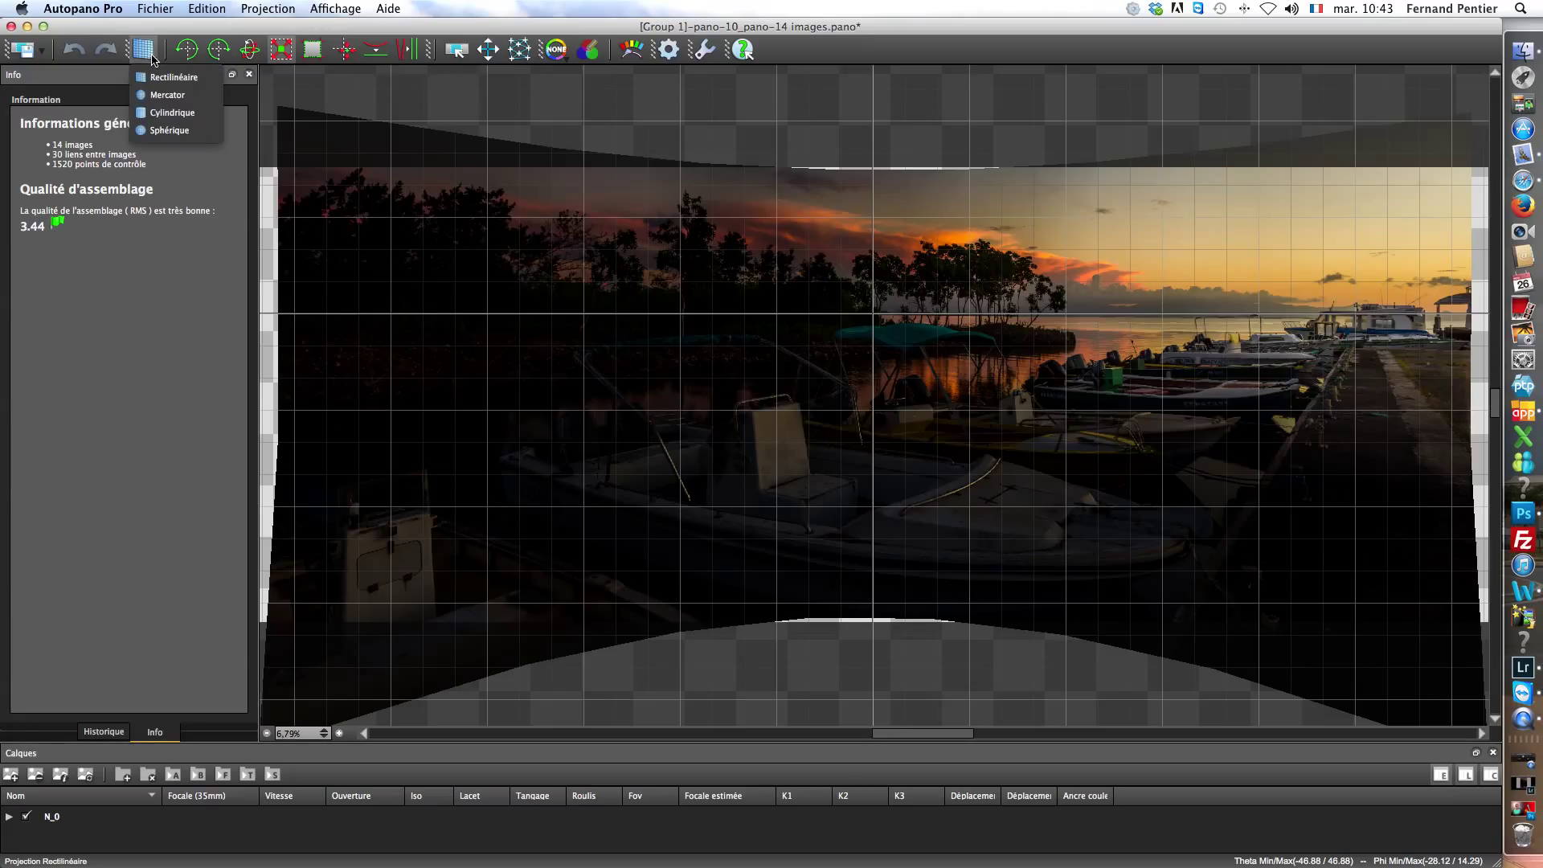
left_click(178, 114)
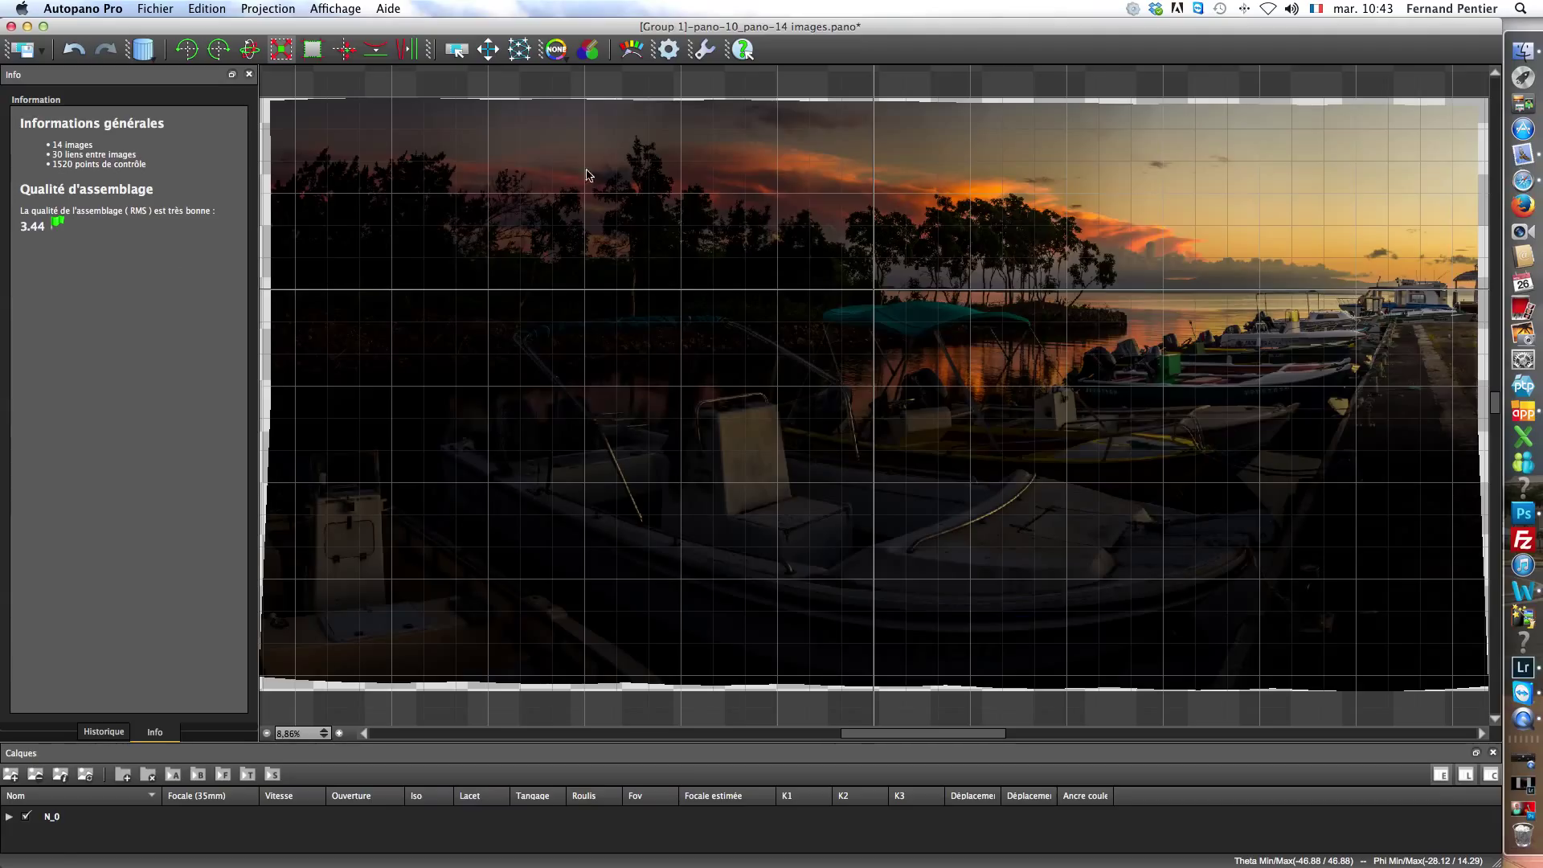
In the control point editor, list the control points of all images by RMS and delete every point with an RMS above 5
left_click(519, 49)
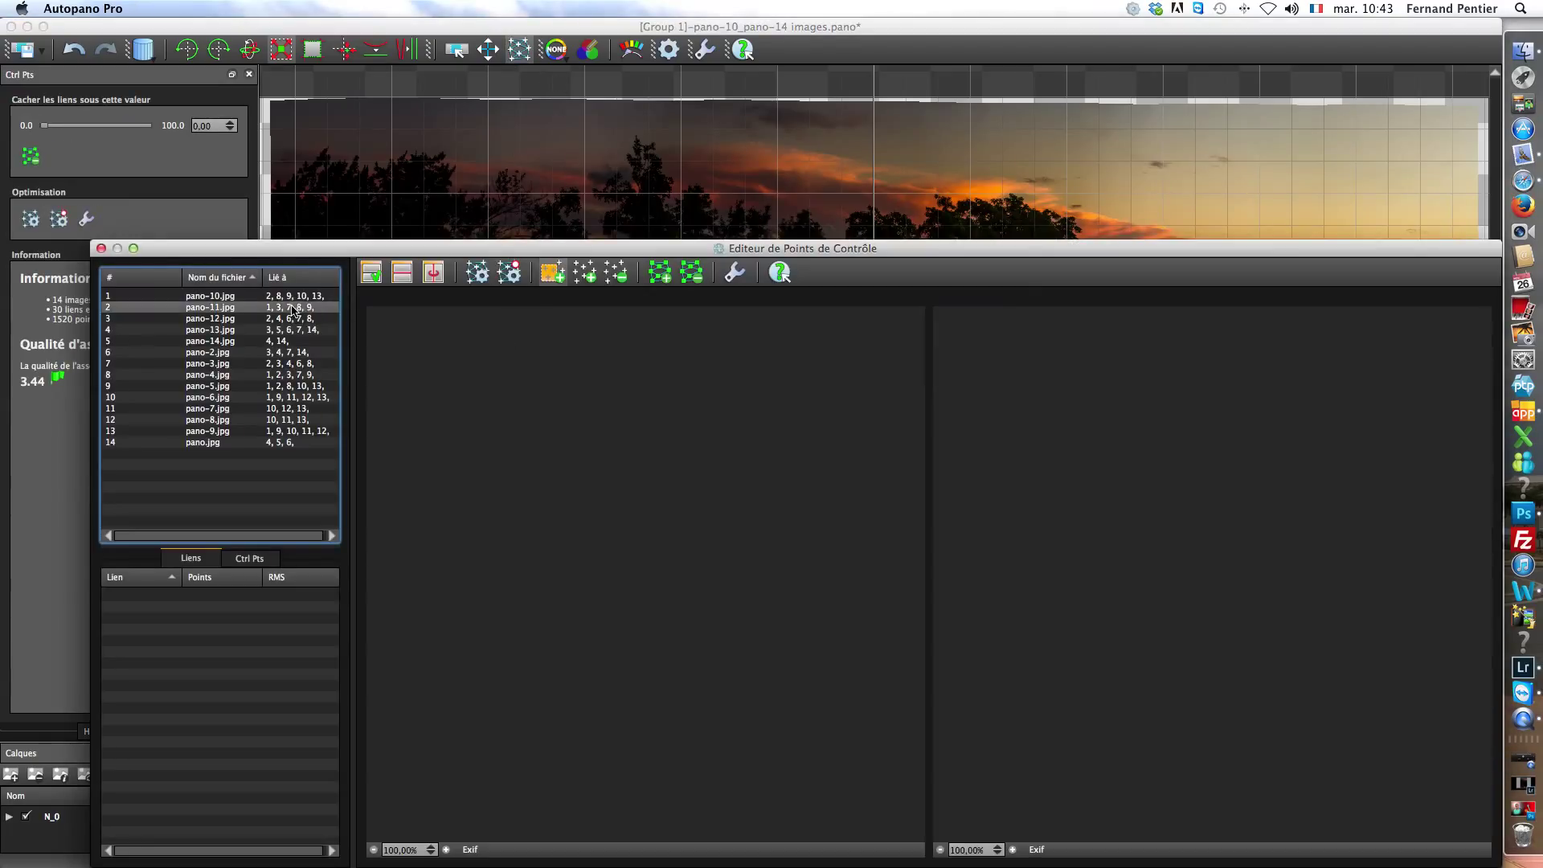
left_click_drag(292, 517, 355, 158)
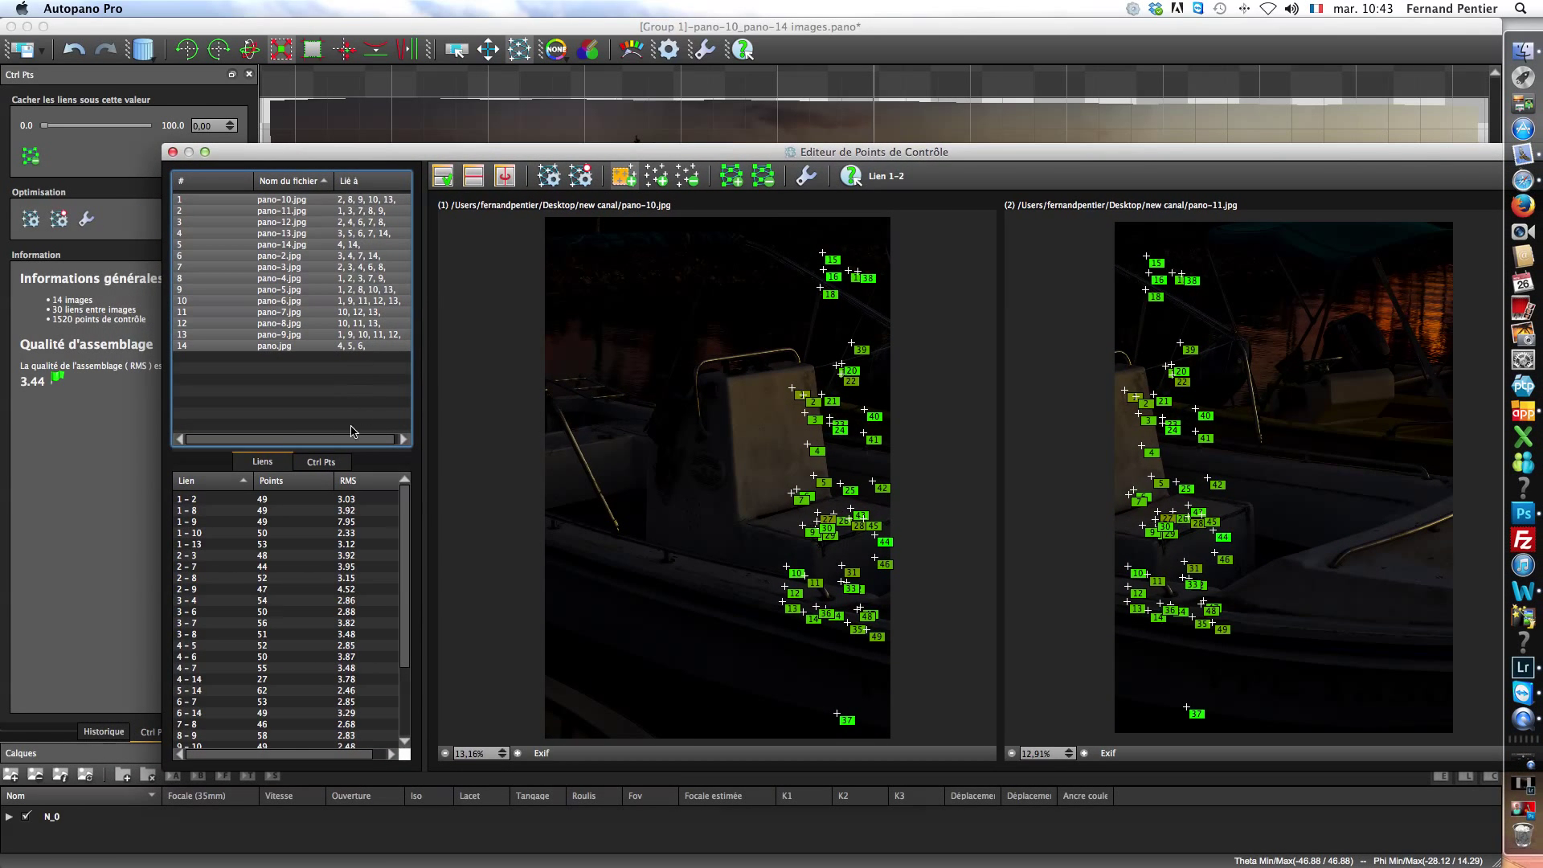
left_click(325, 469)
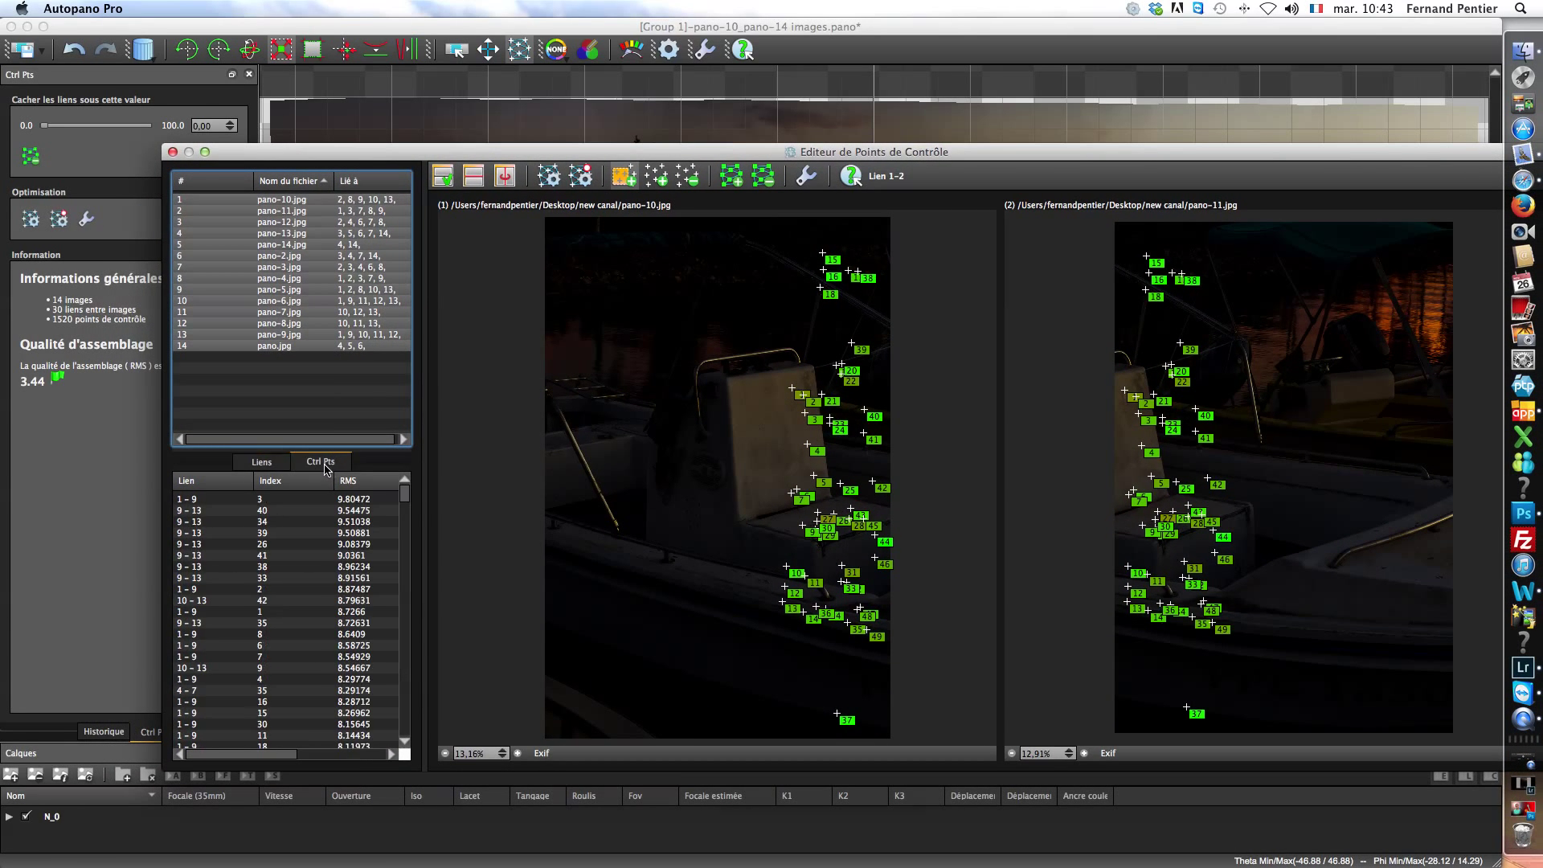
left_click(360, 505)
left_click_drag(405, 494, 408, 520)
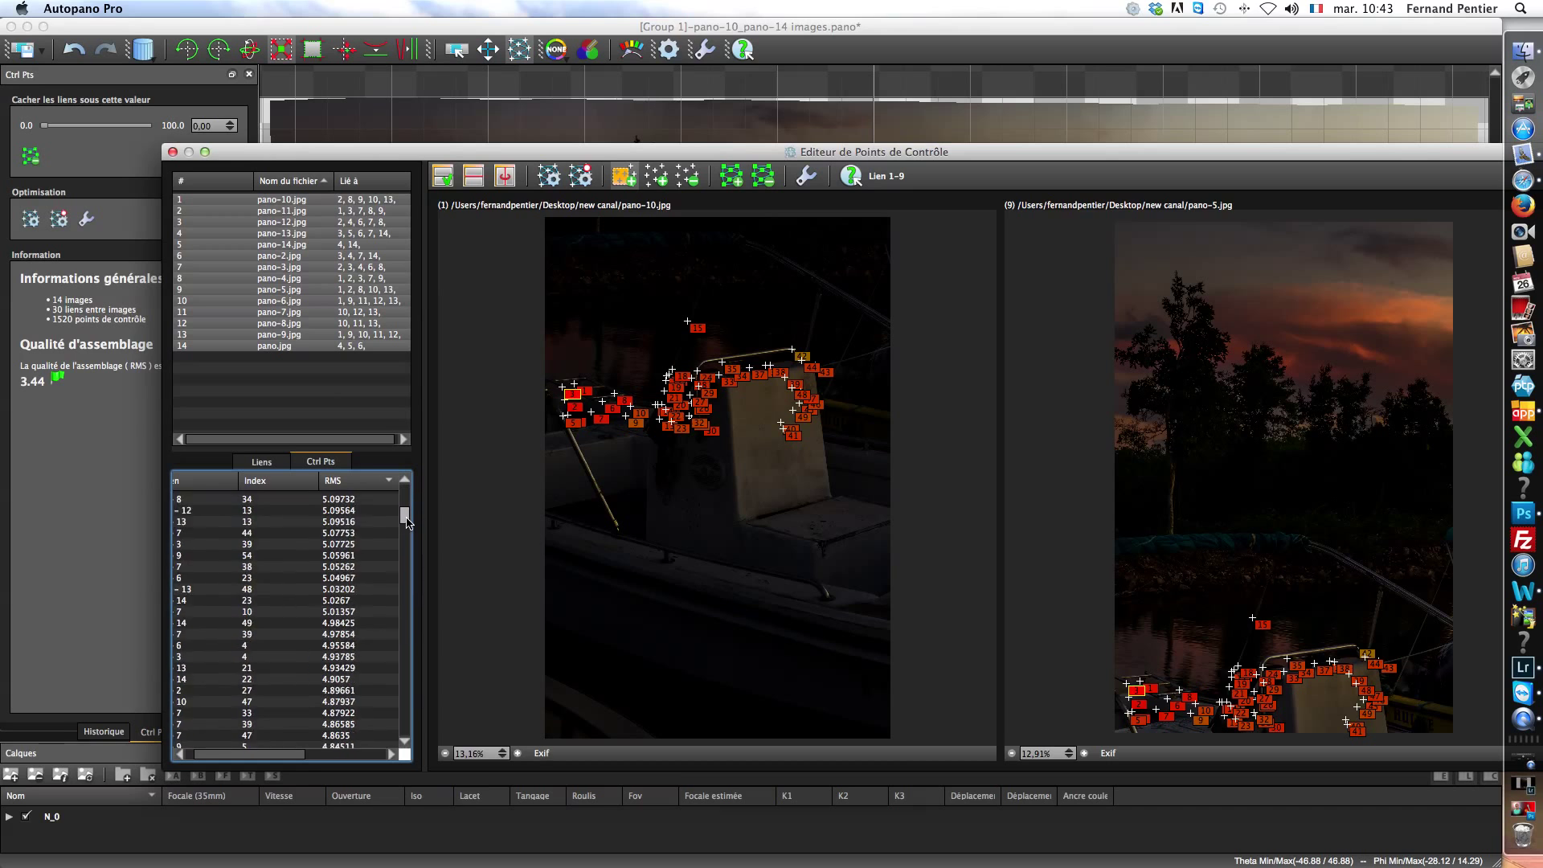
scroll(406, 518, "up", 2)
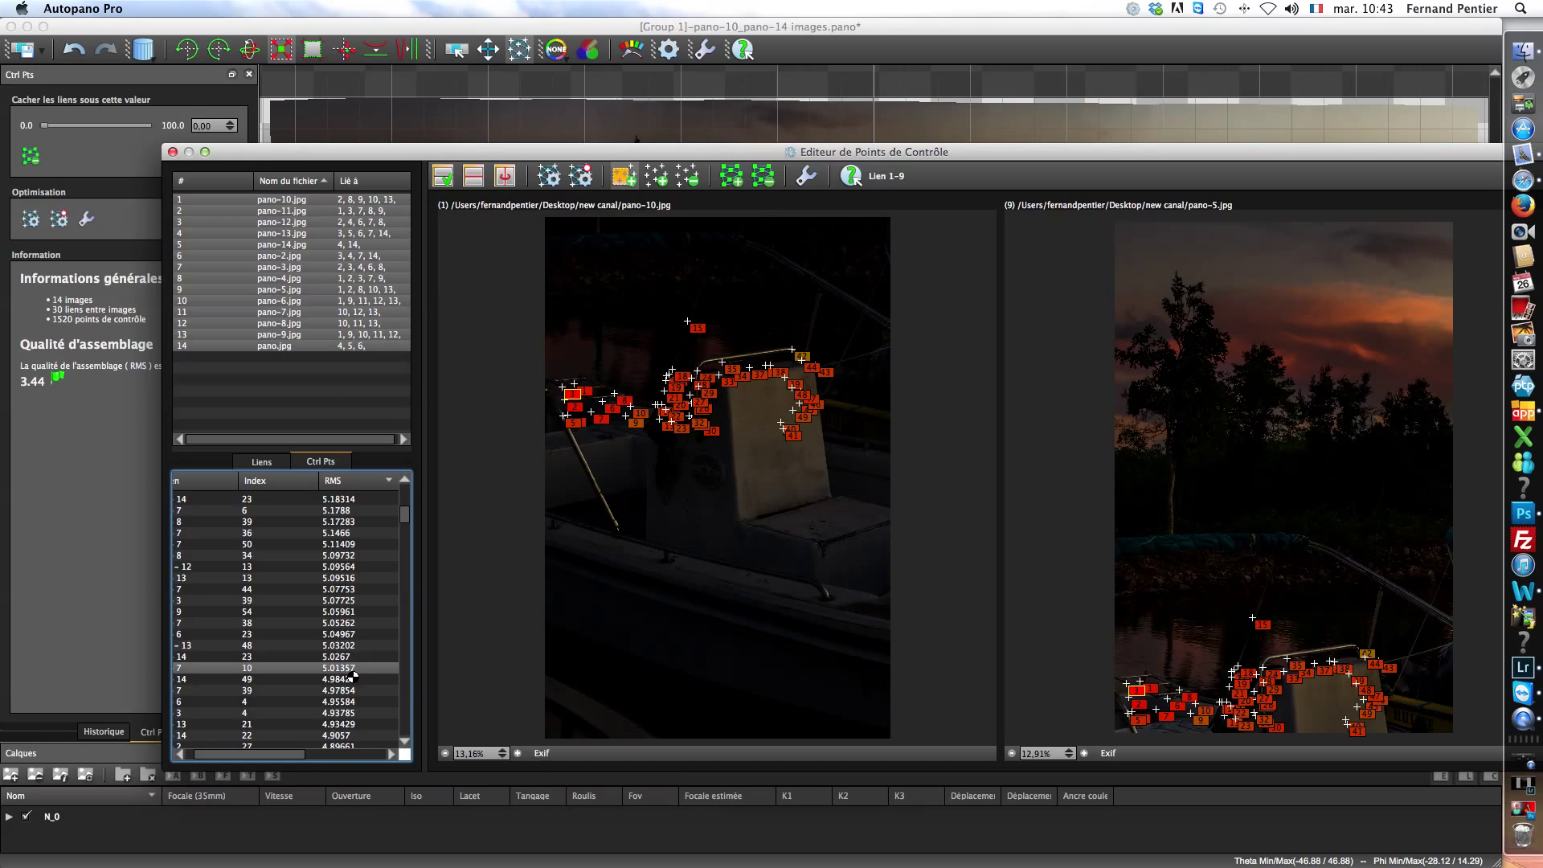
key("Delete")
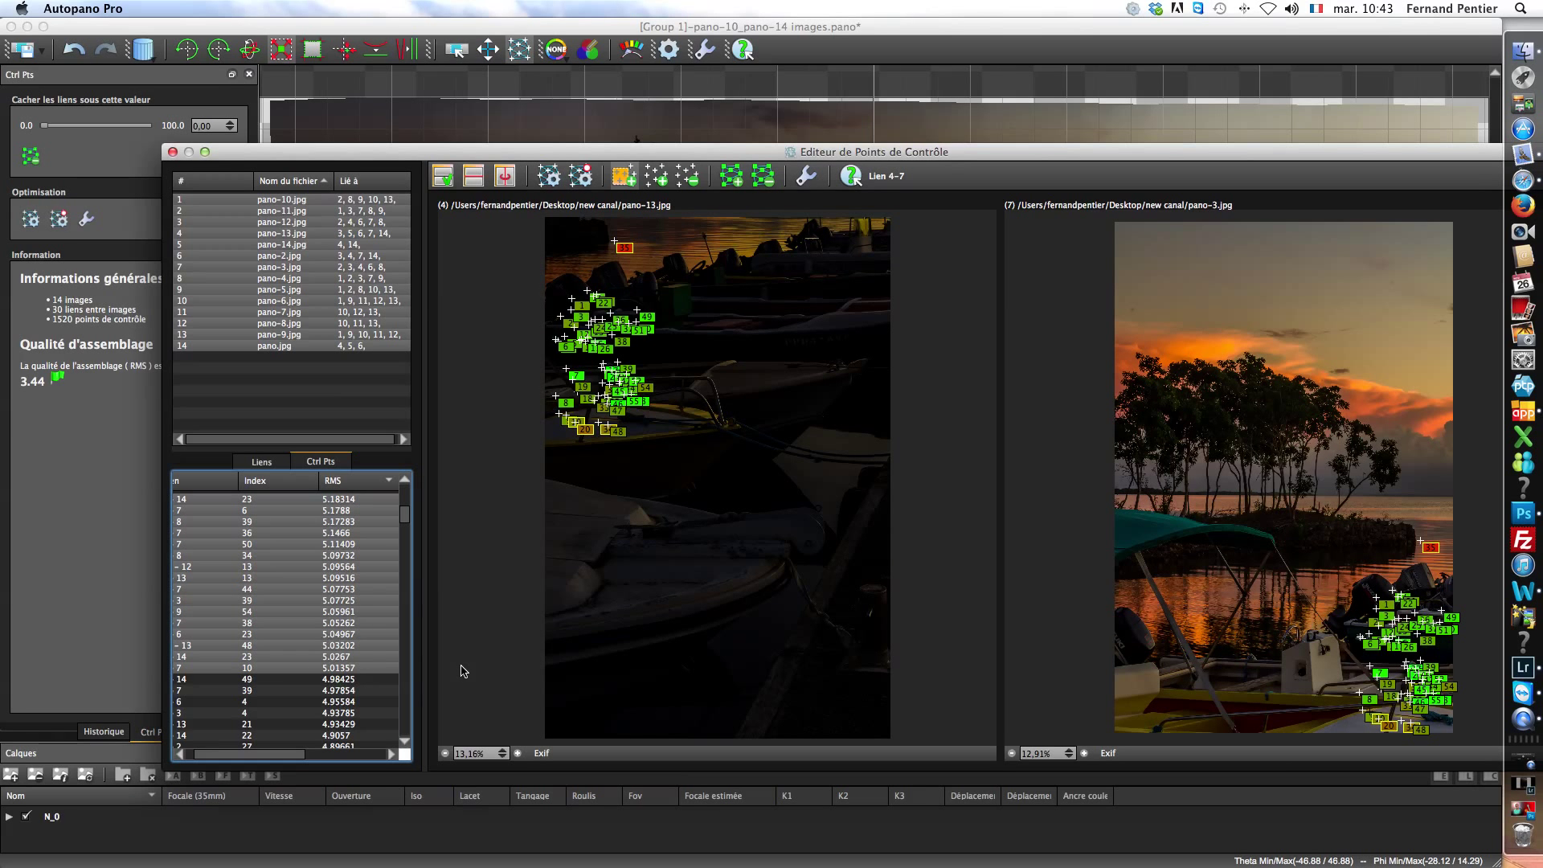
Re-optimise the panorama from the remaining control points and close the control point editor
left_click_drag(490, 152, 860, 391)
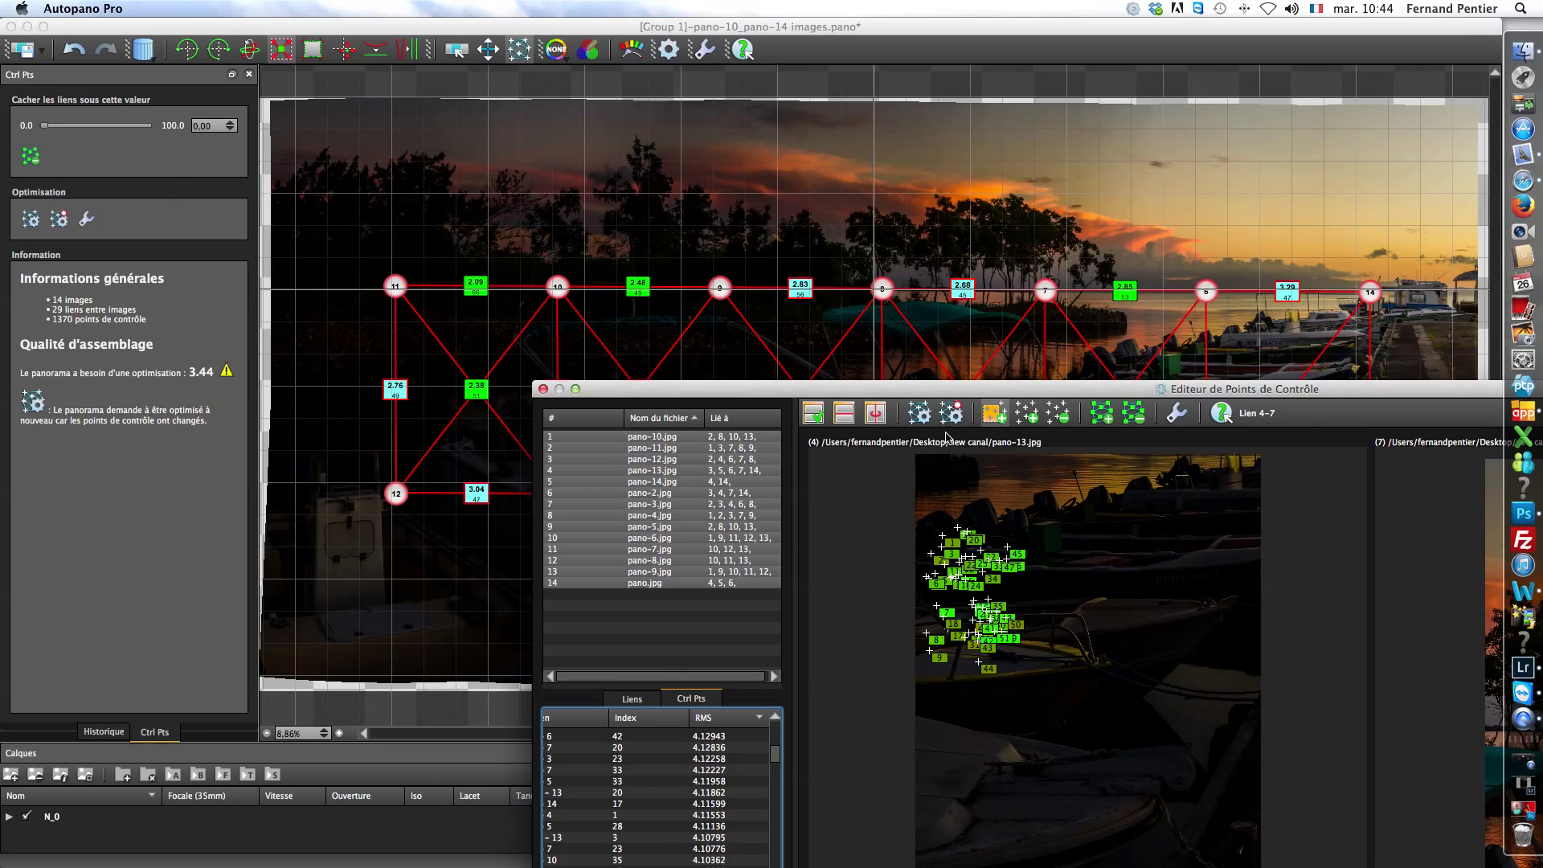
left_click(921, 413)
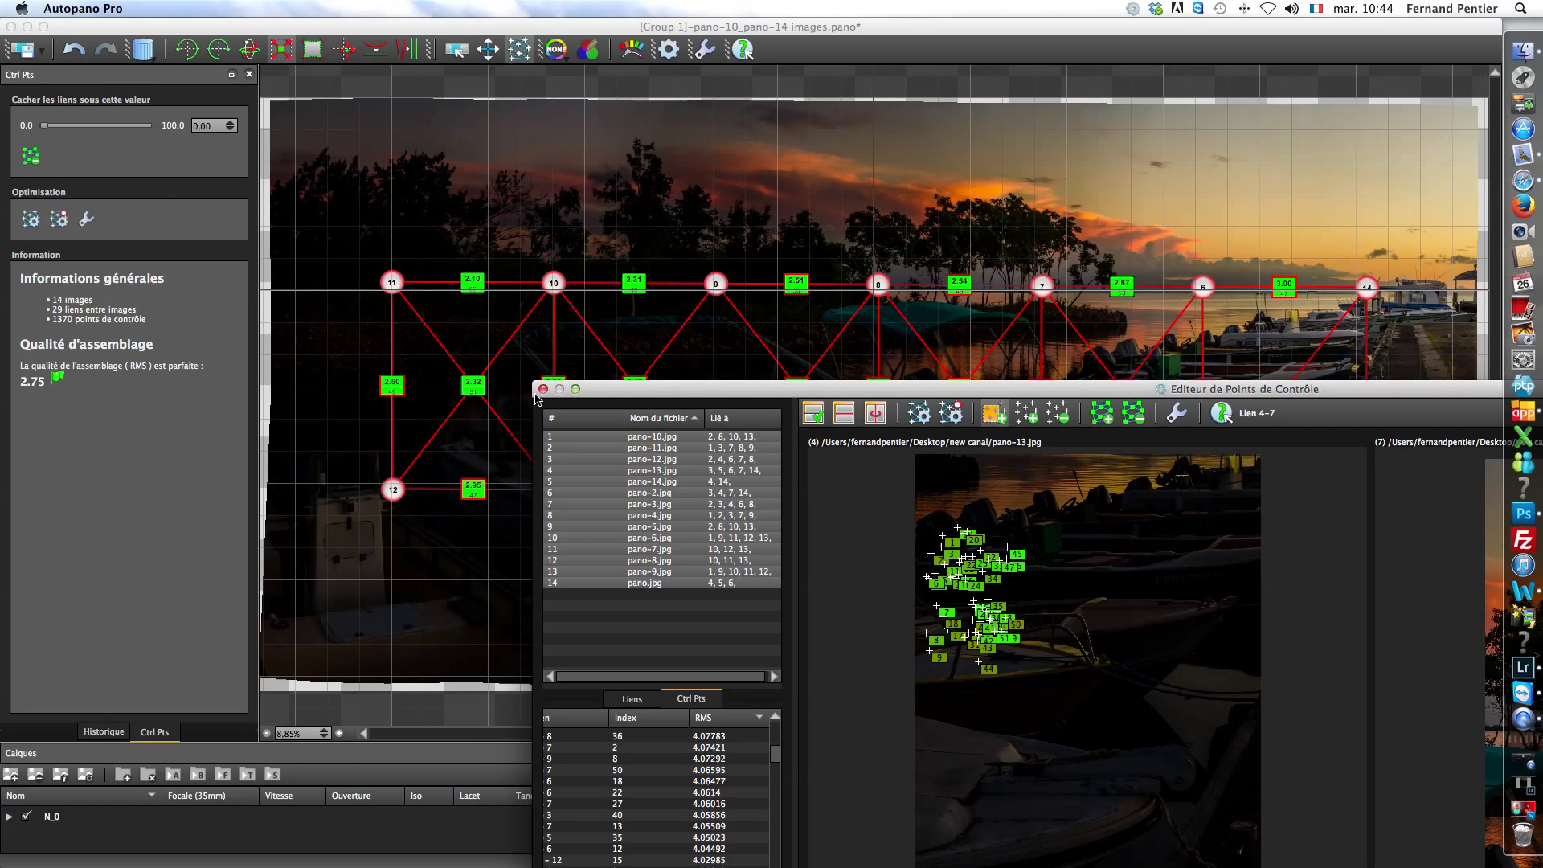
left_click(542, 389)
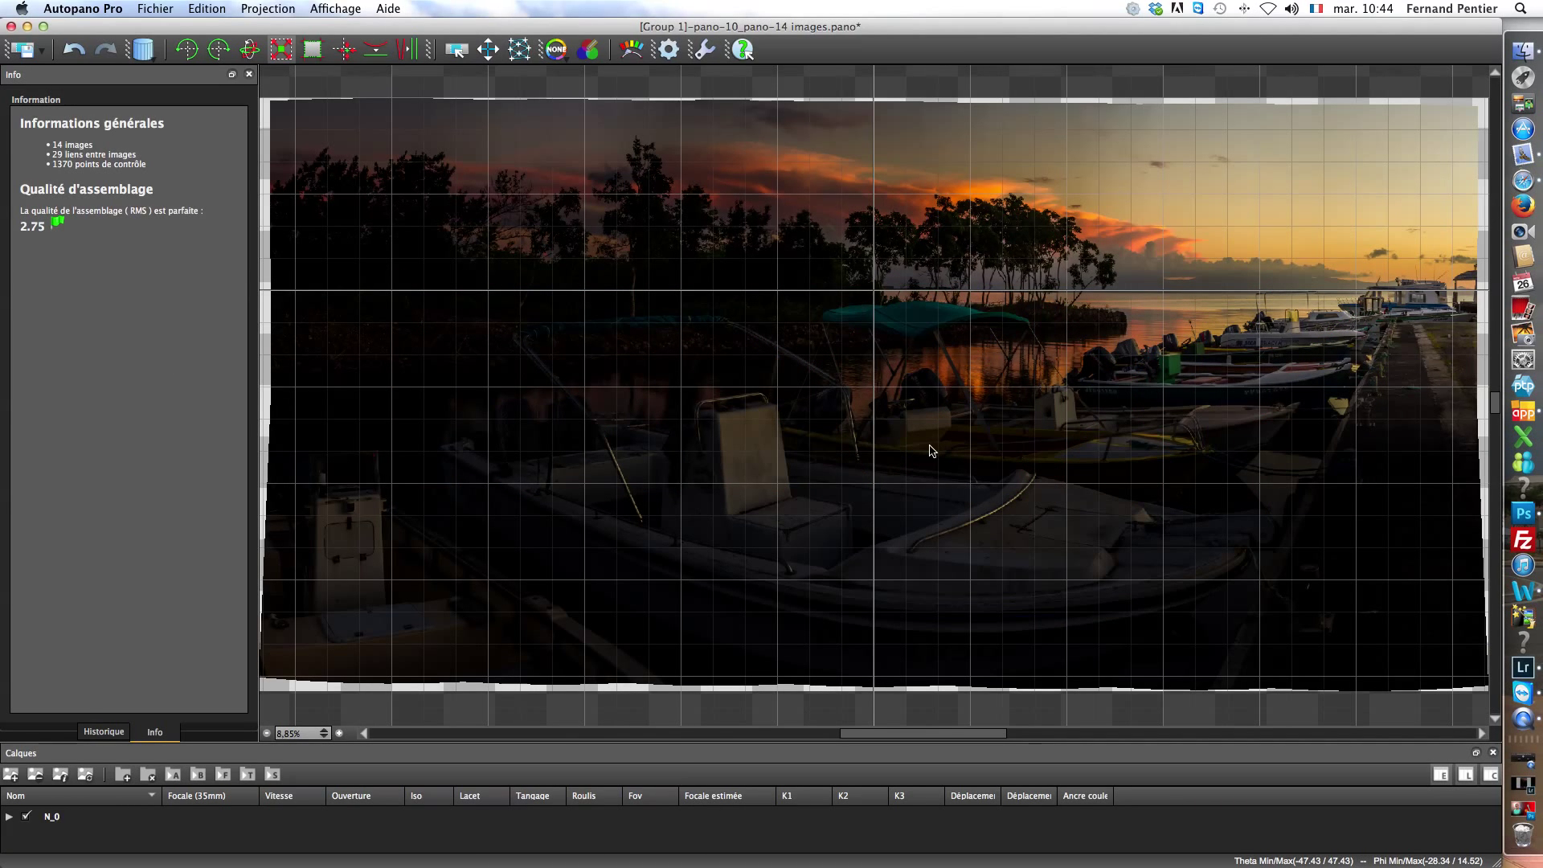
Render the panorama at 100% size as an 8-bit PSD/PSB file in the new canal folder, and close the batch render window
left_click(670, 51)
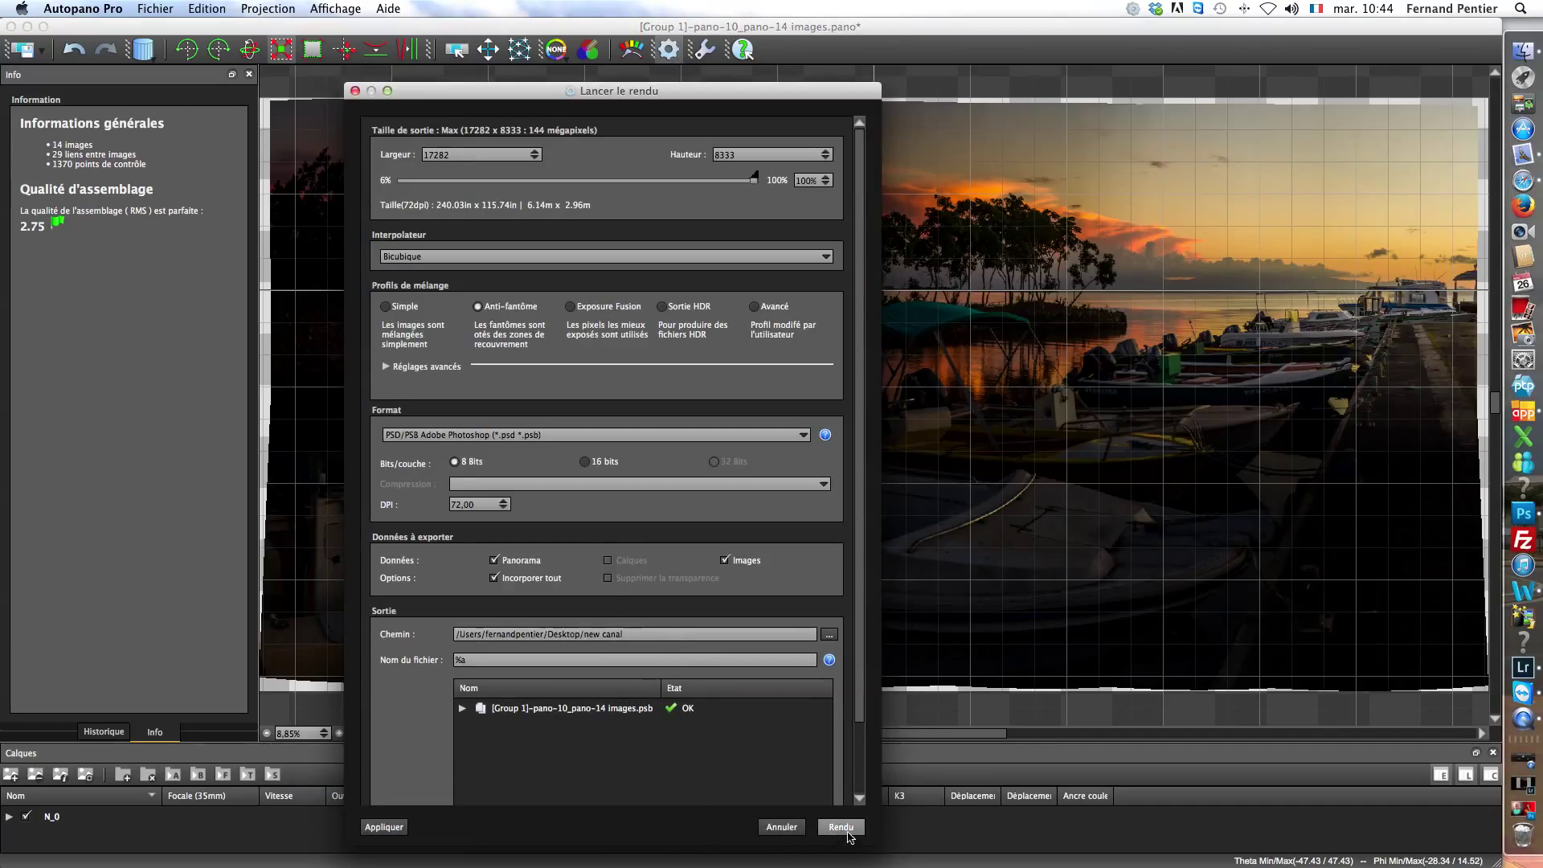
left_click(841, 826)
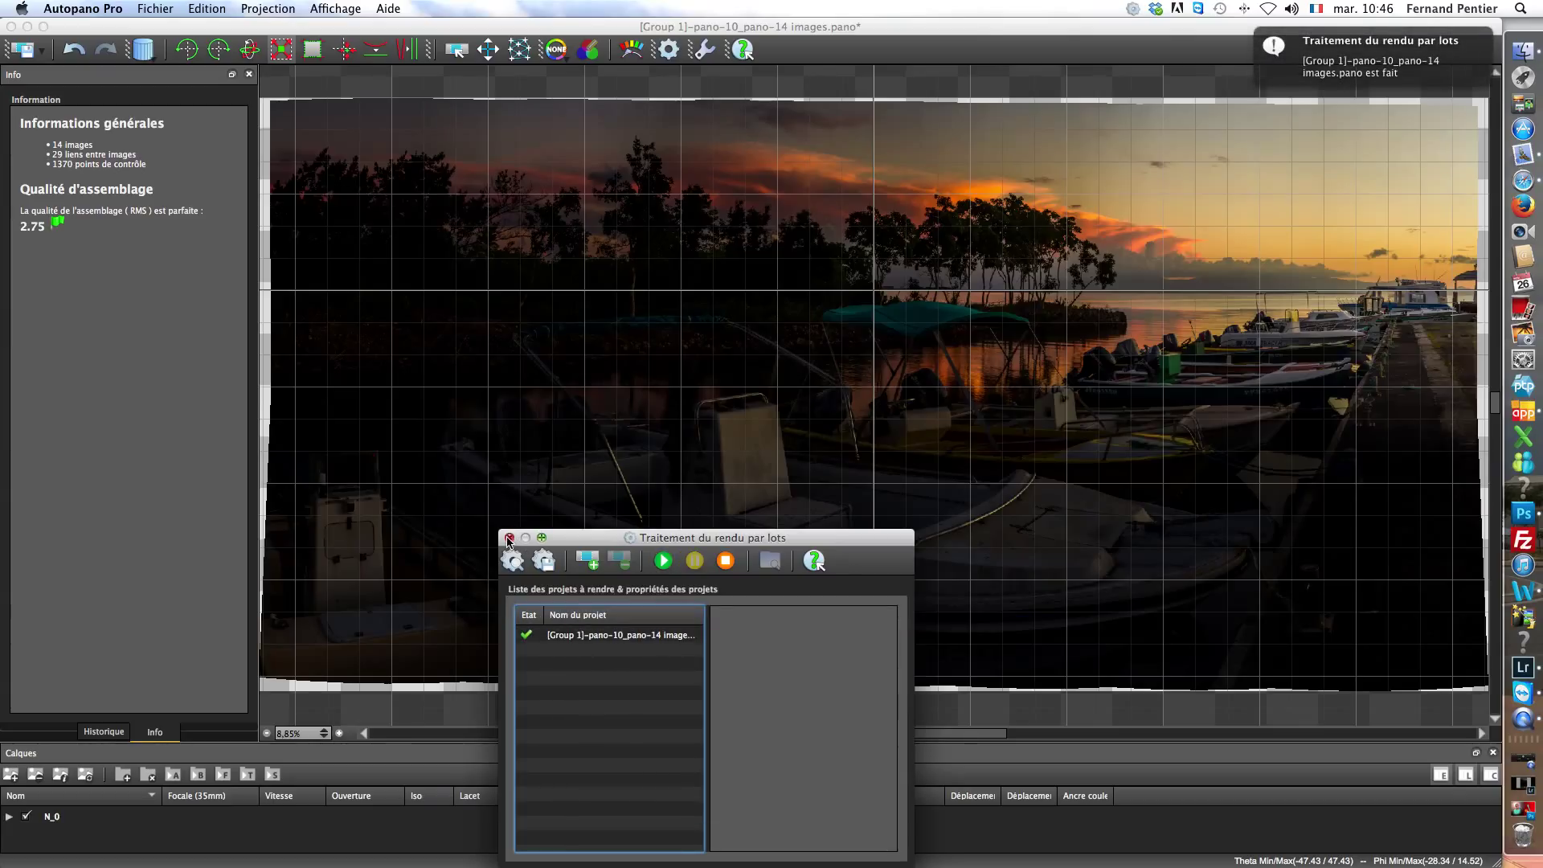
left_click(508, 537)
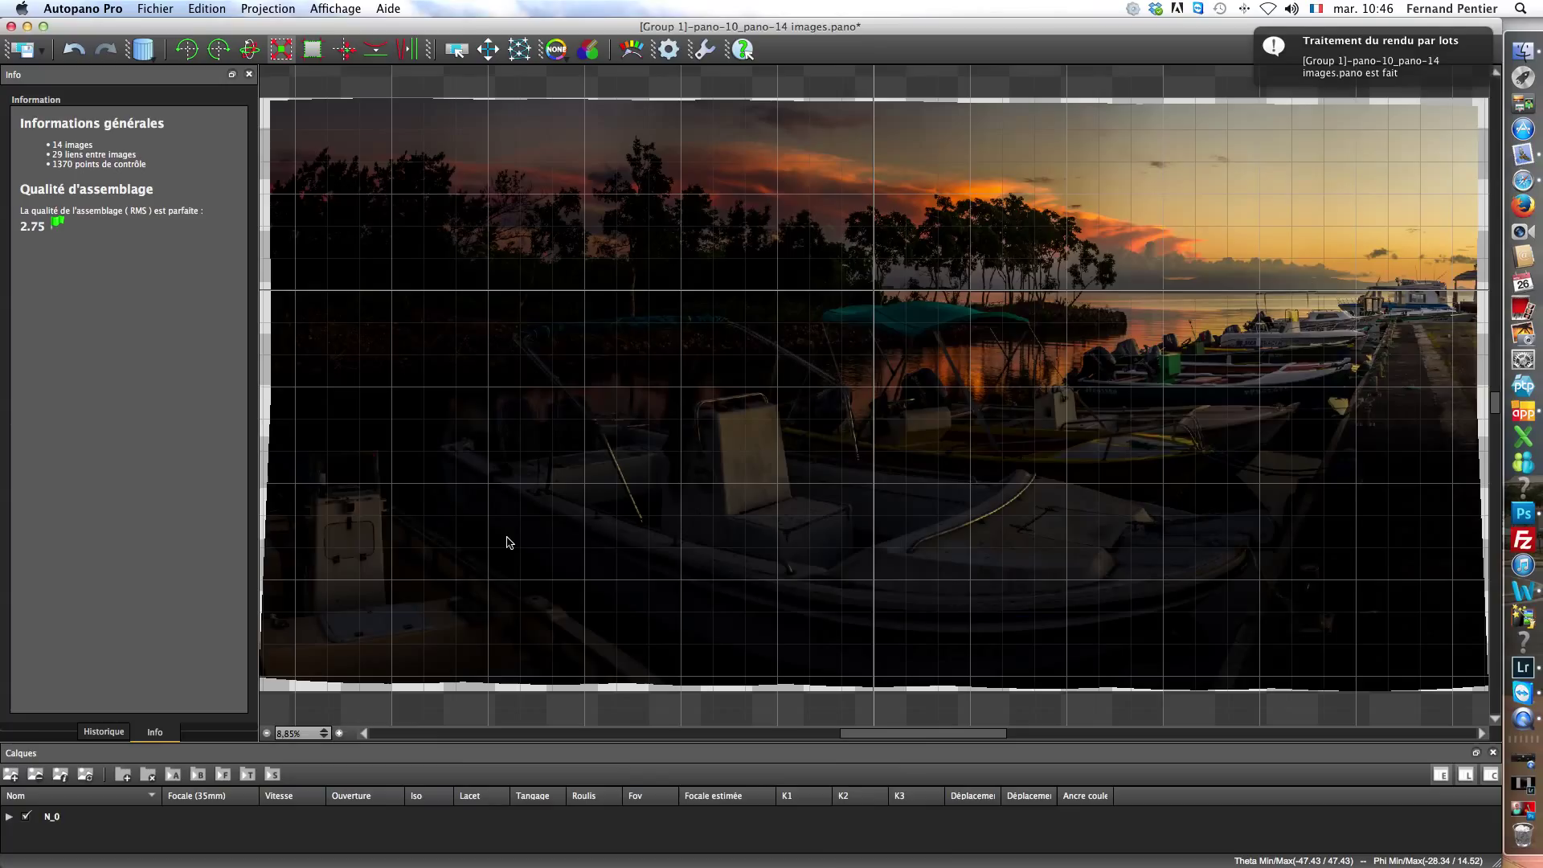
Close the panorama editor and Autopano Pro without saving any project changes
left_click(11, 27)
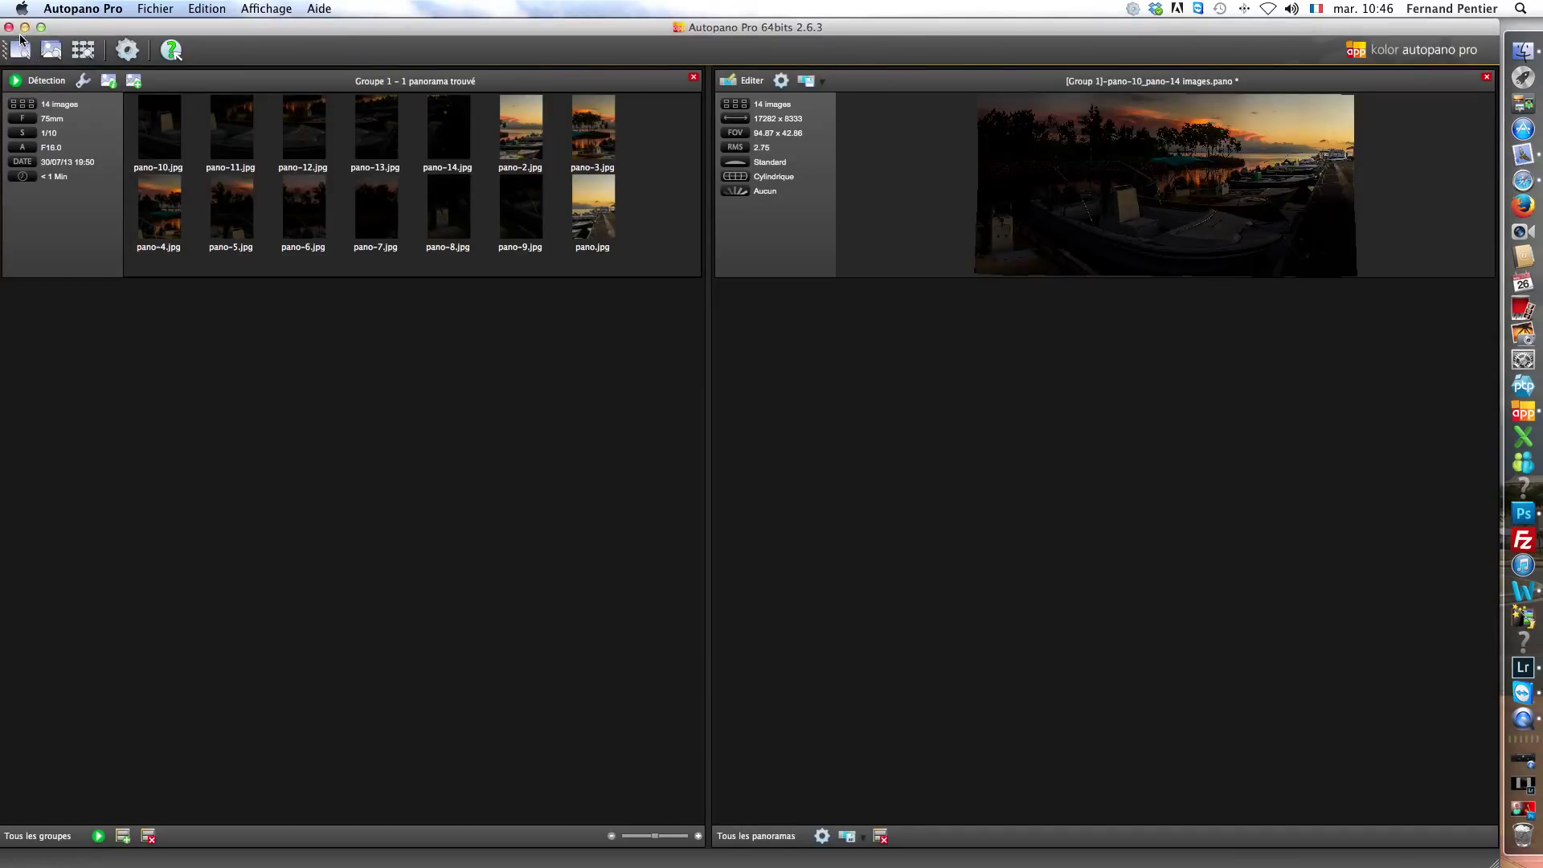
left_click(9, 26)
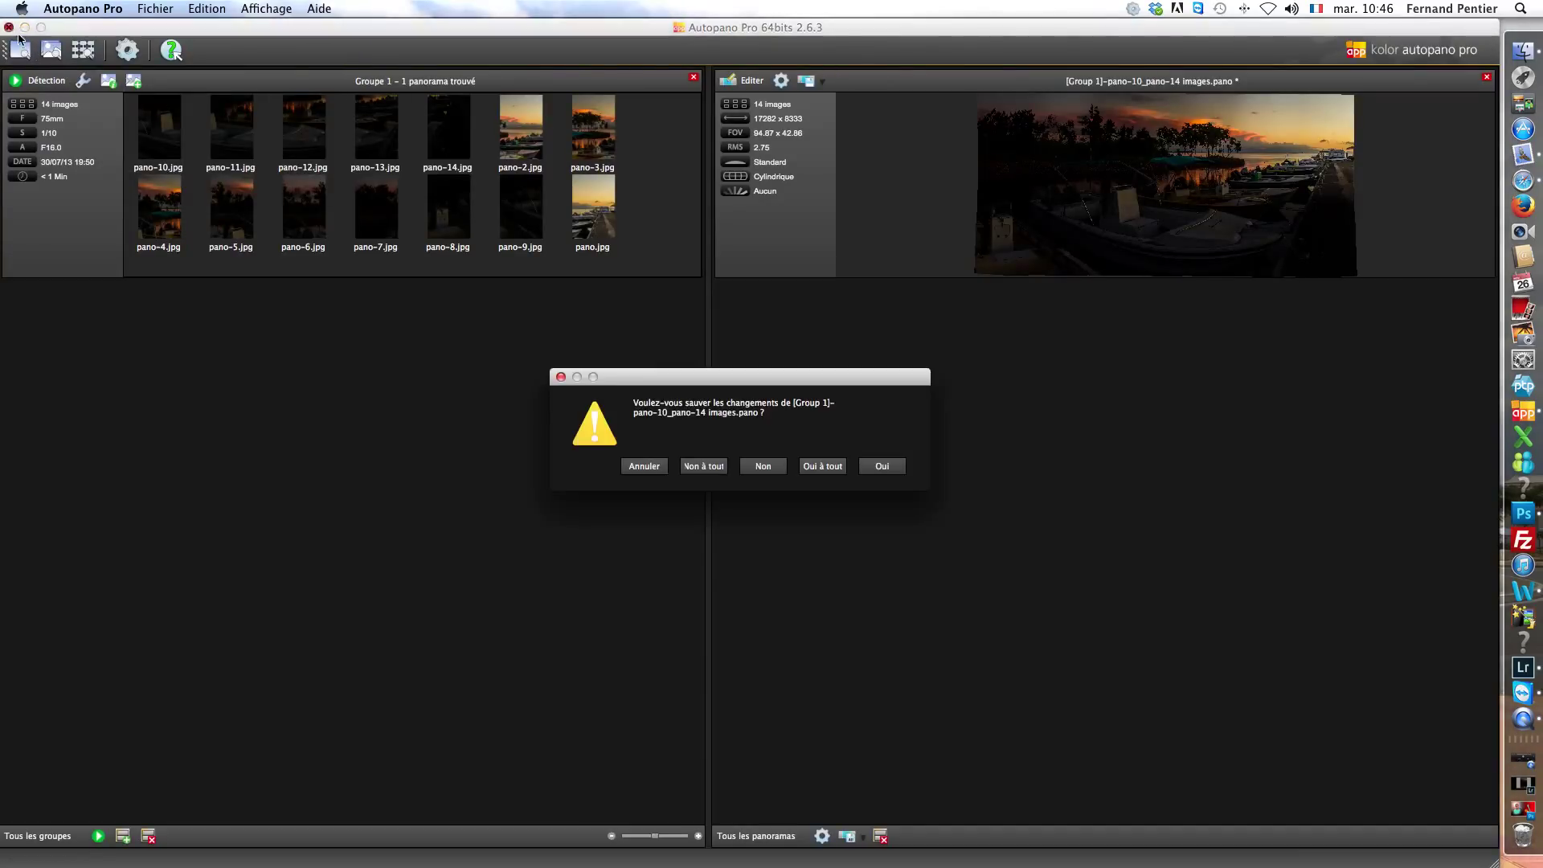
left_click(702, 467)
left_click(148, 70)
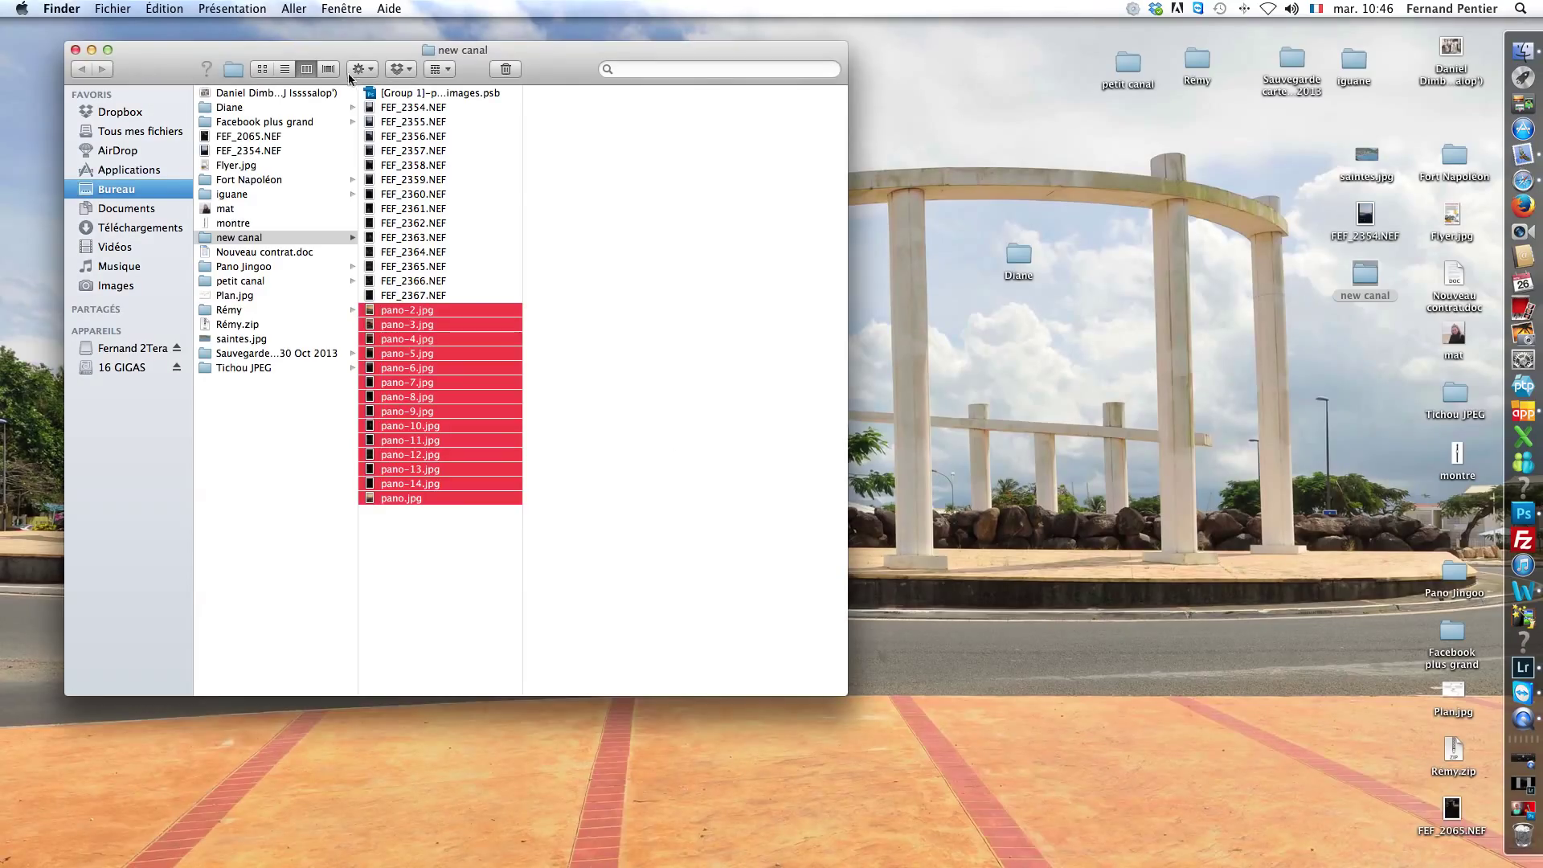
Open the rendered PSB file from the new canal folder in Photoshop and display it full screen
left_click(376, 94)
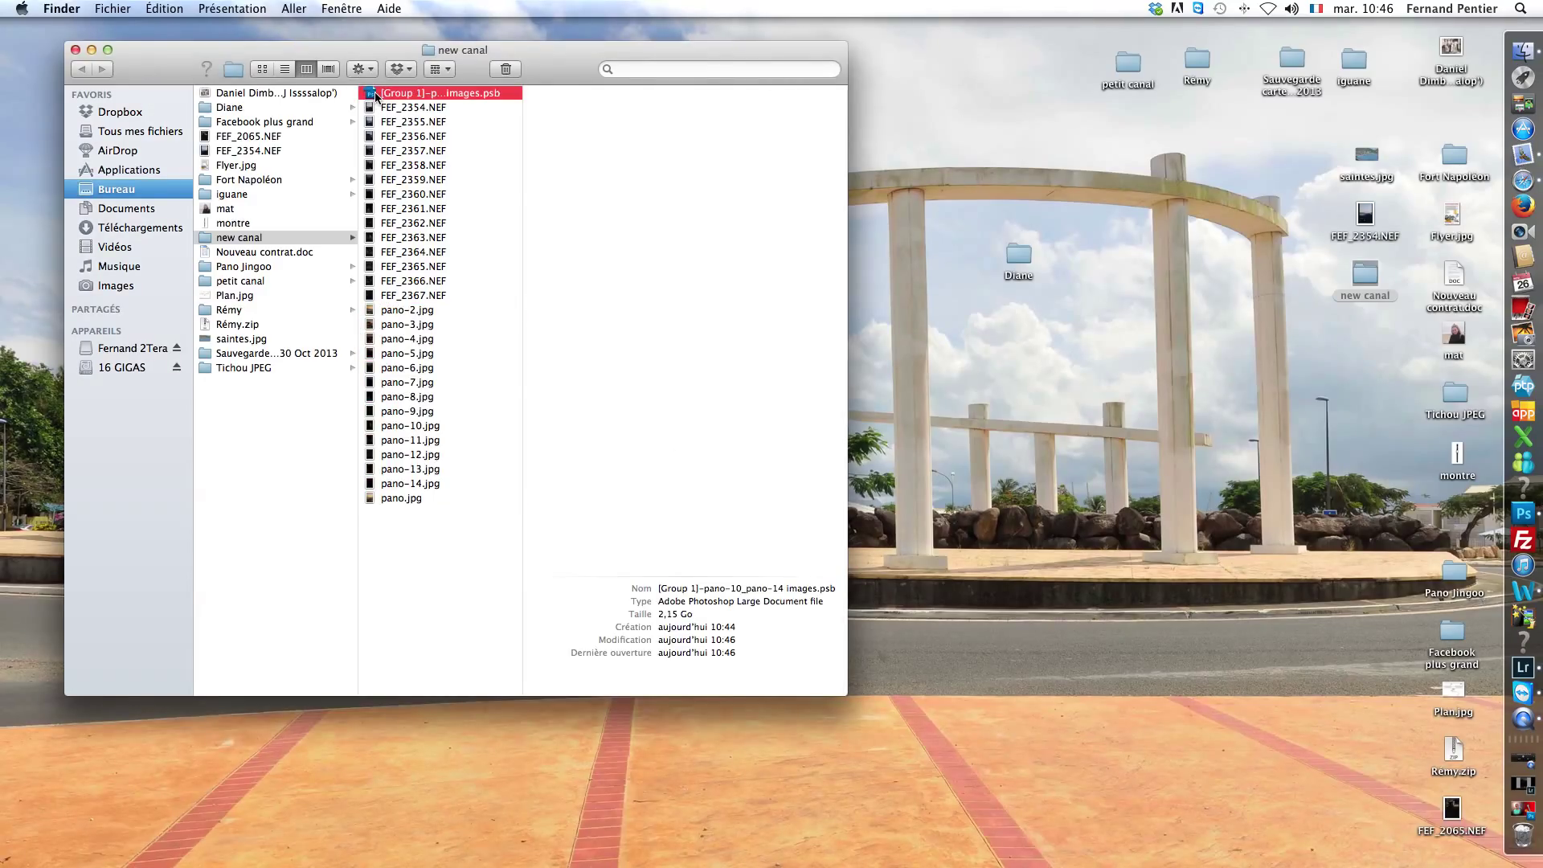
double_click(376, 94)
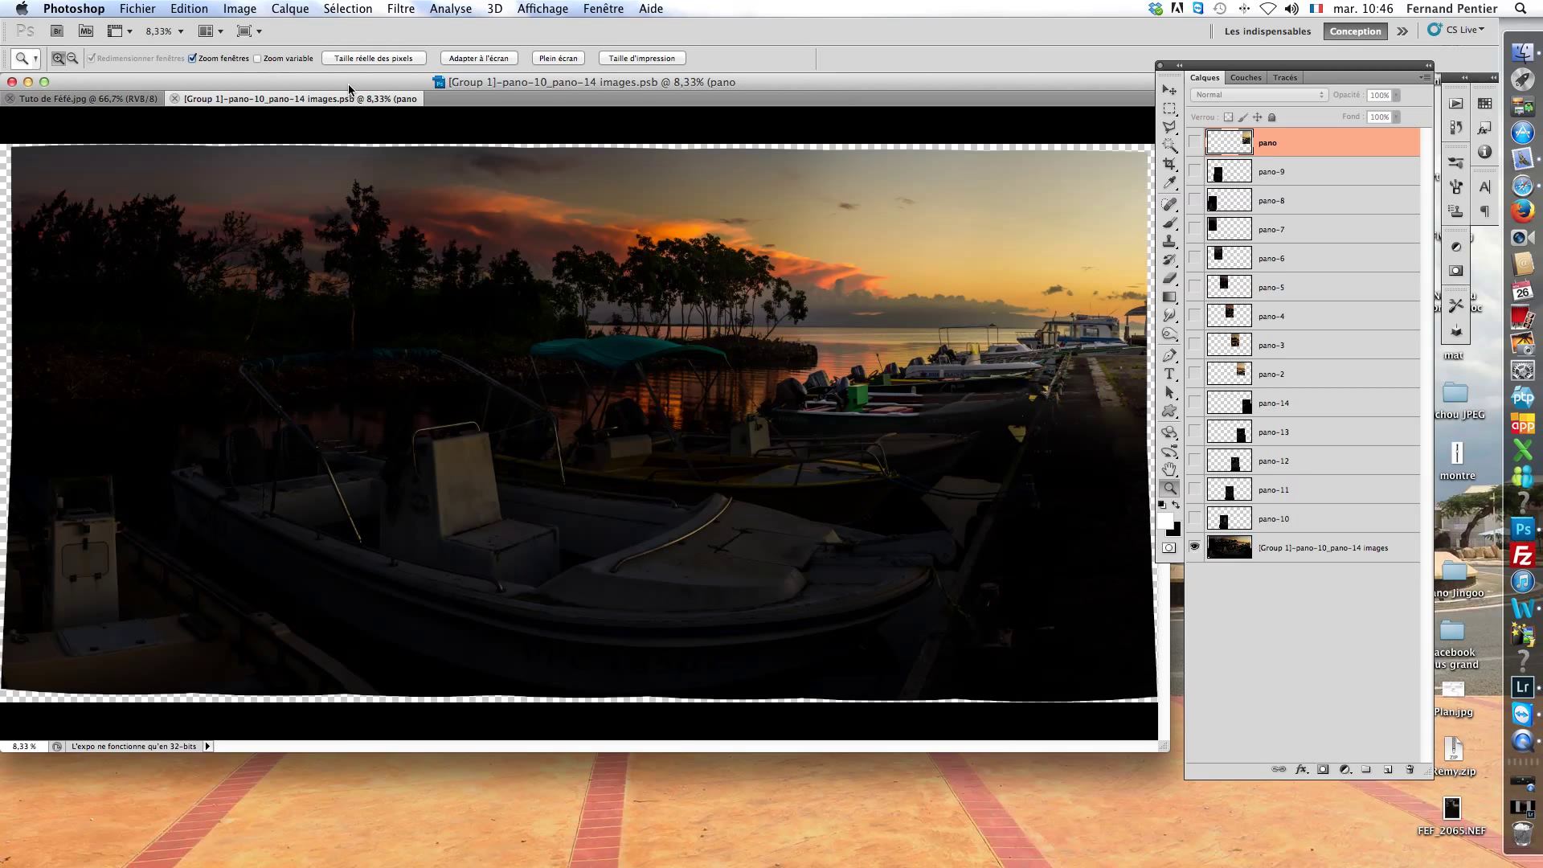
left_click_drag(349, 89, 368, 104)
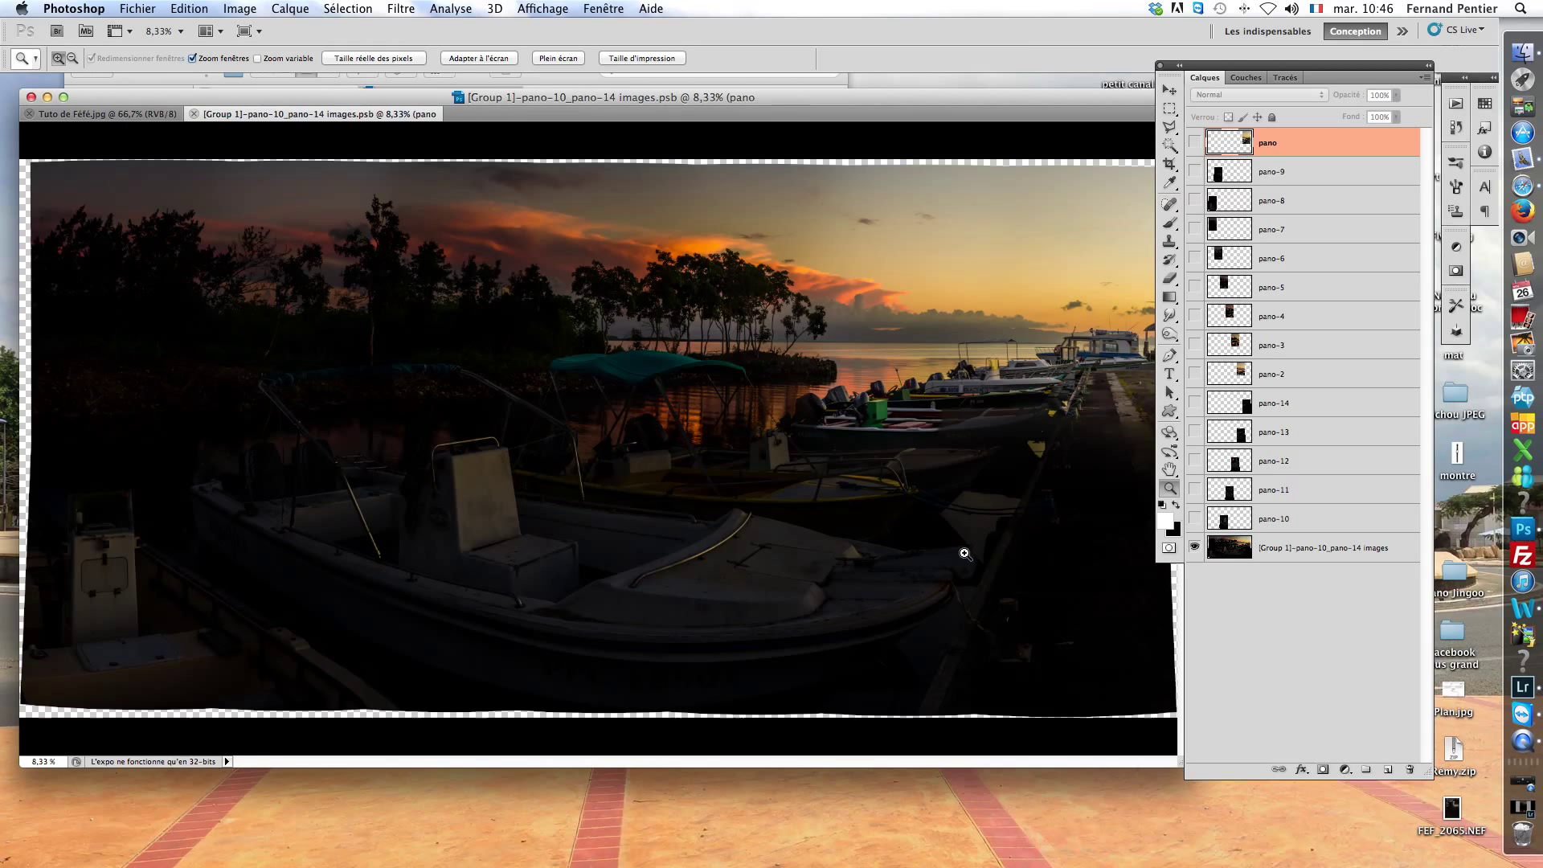
double_click(1170, 488)
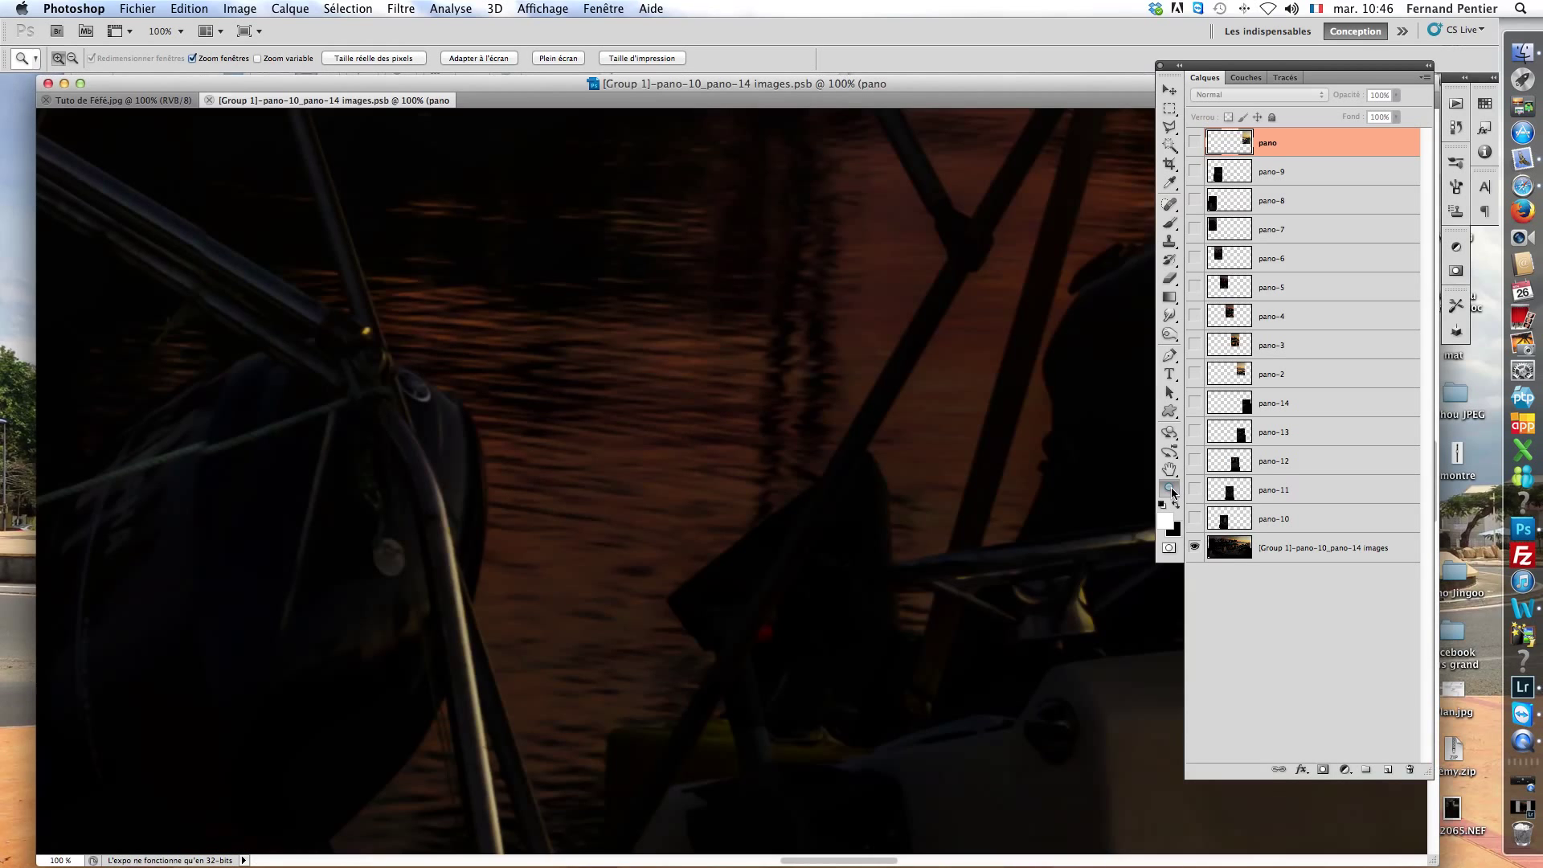
key("f")
key("f")
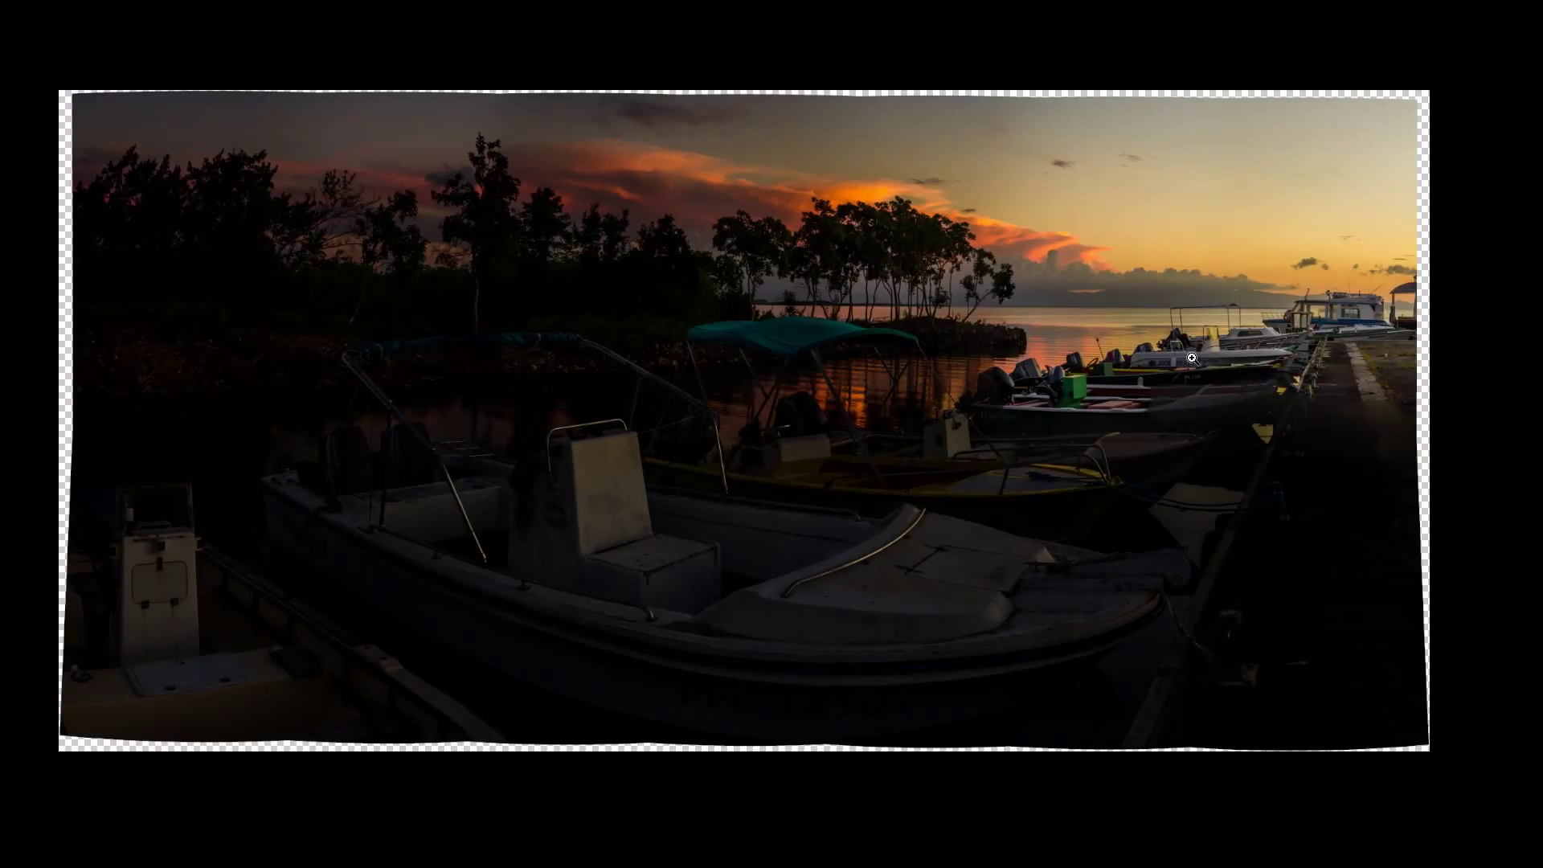
Flatten the panorama image, discarding the hidden source layers
key("f")
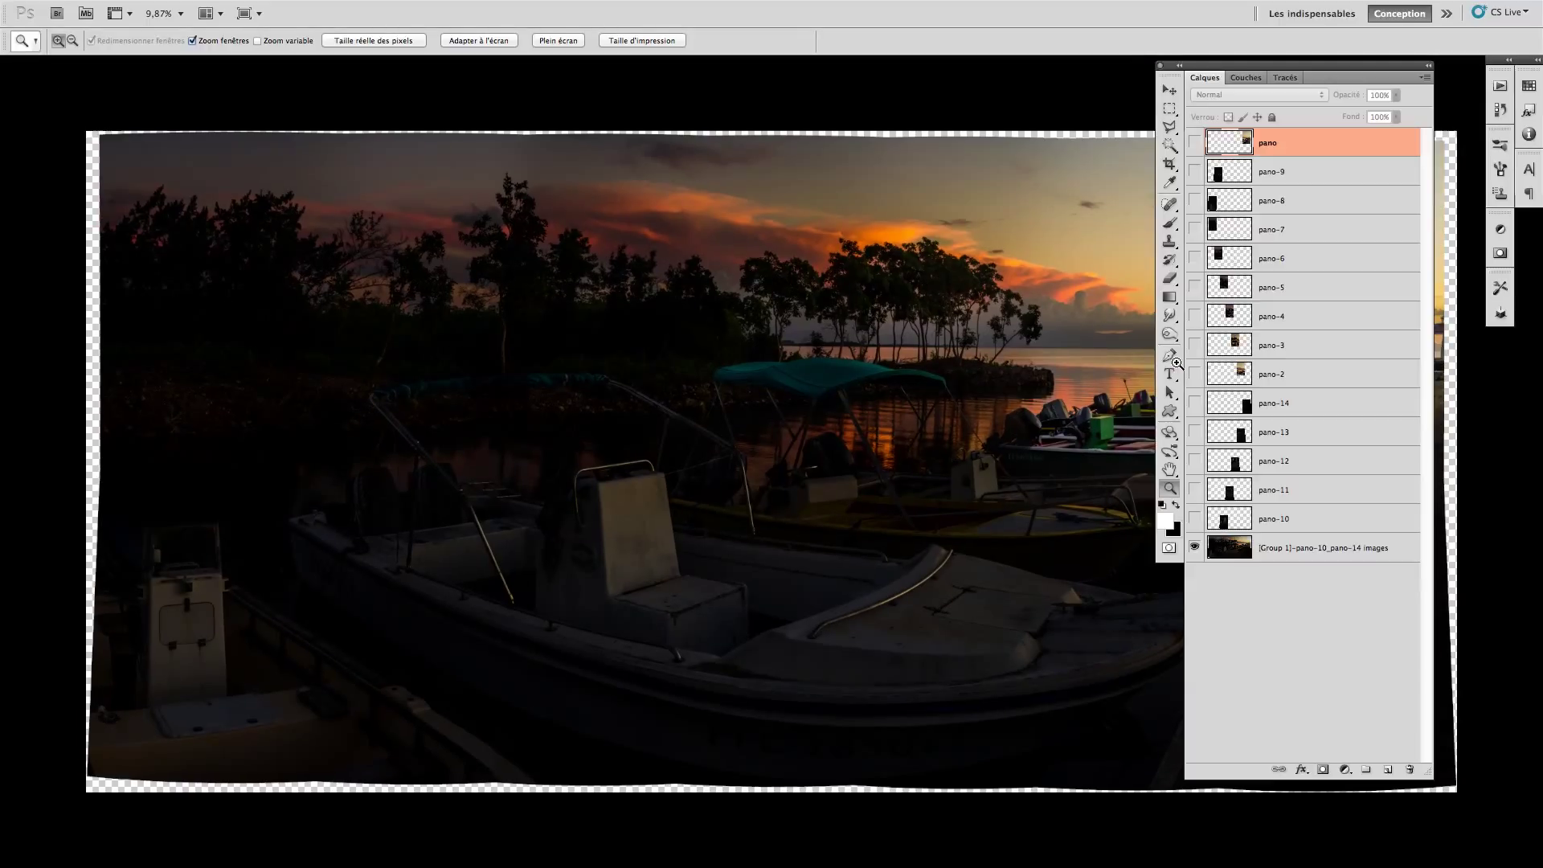
right_click(1311, 550)
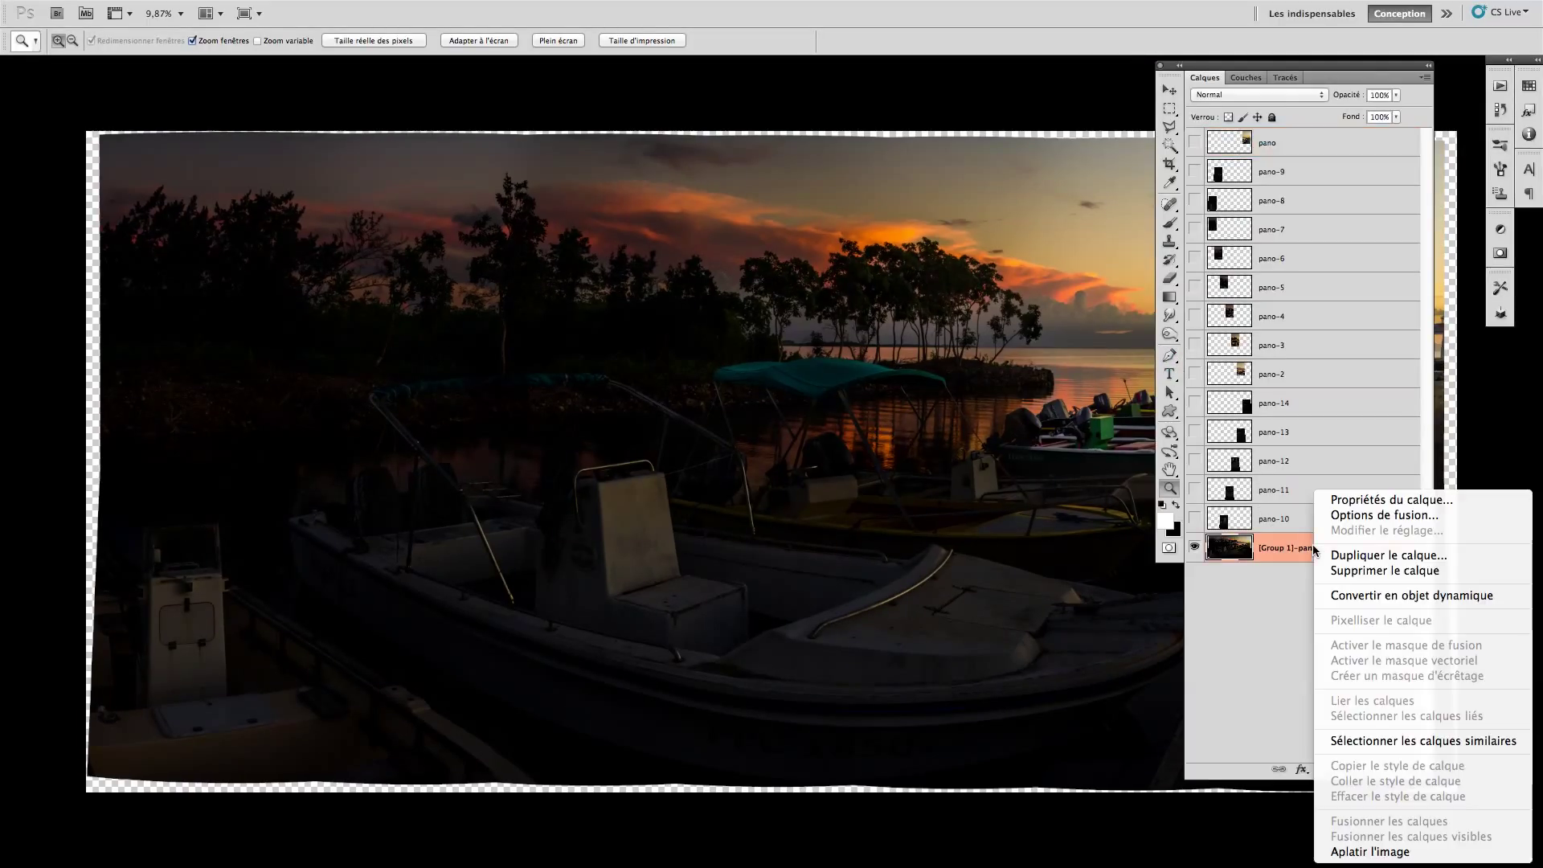
left_click(1375, 853)
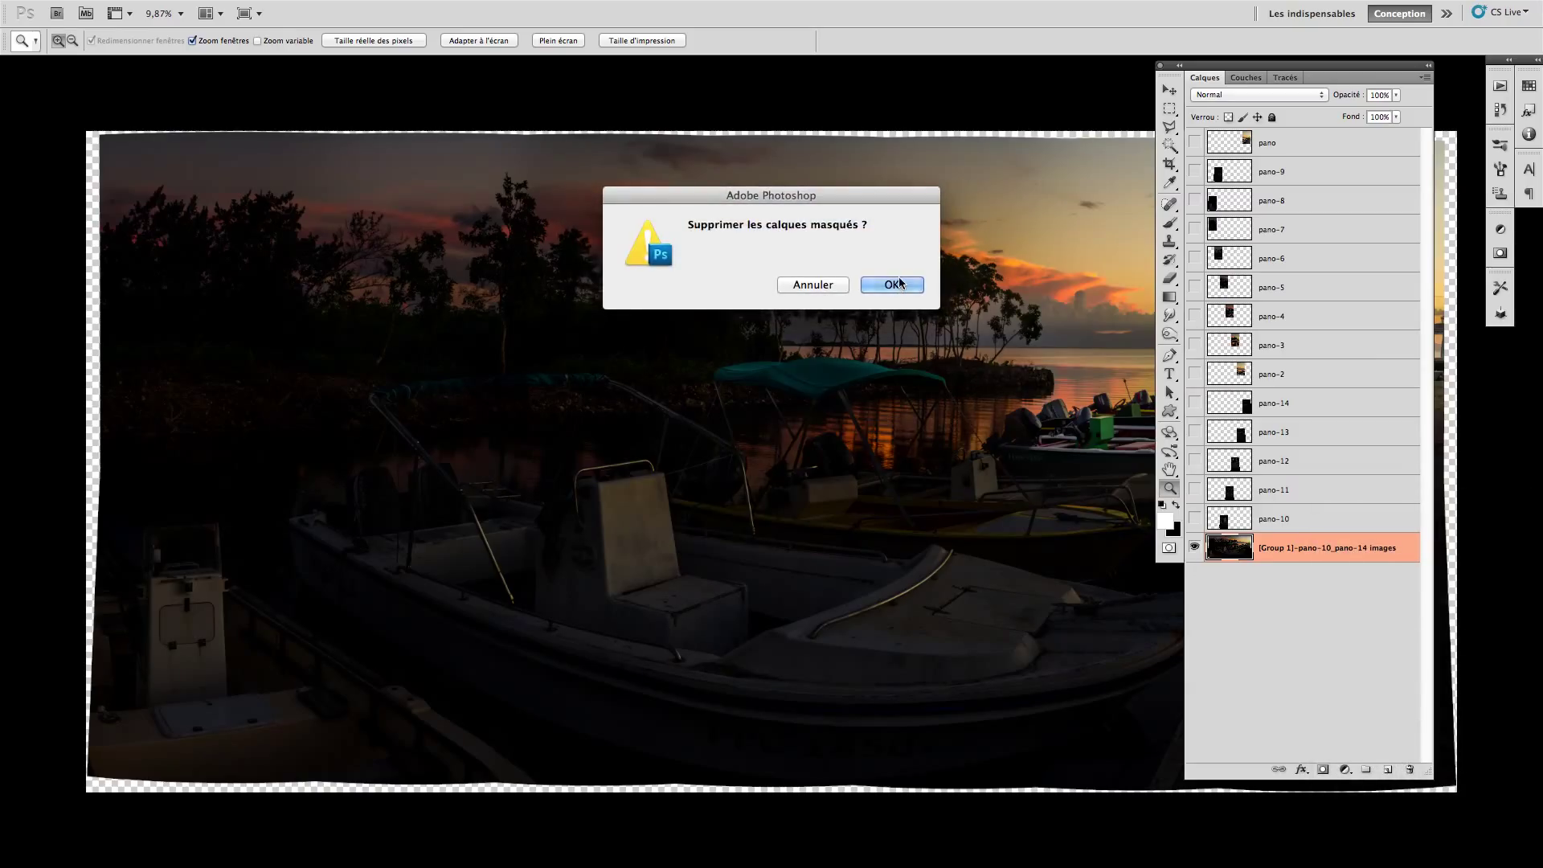
left_click(899, 283)
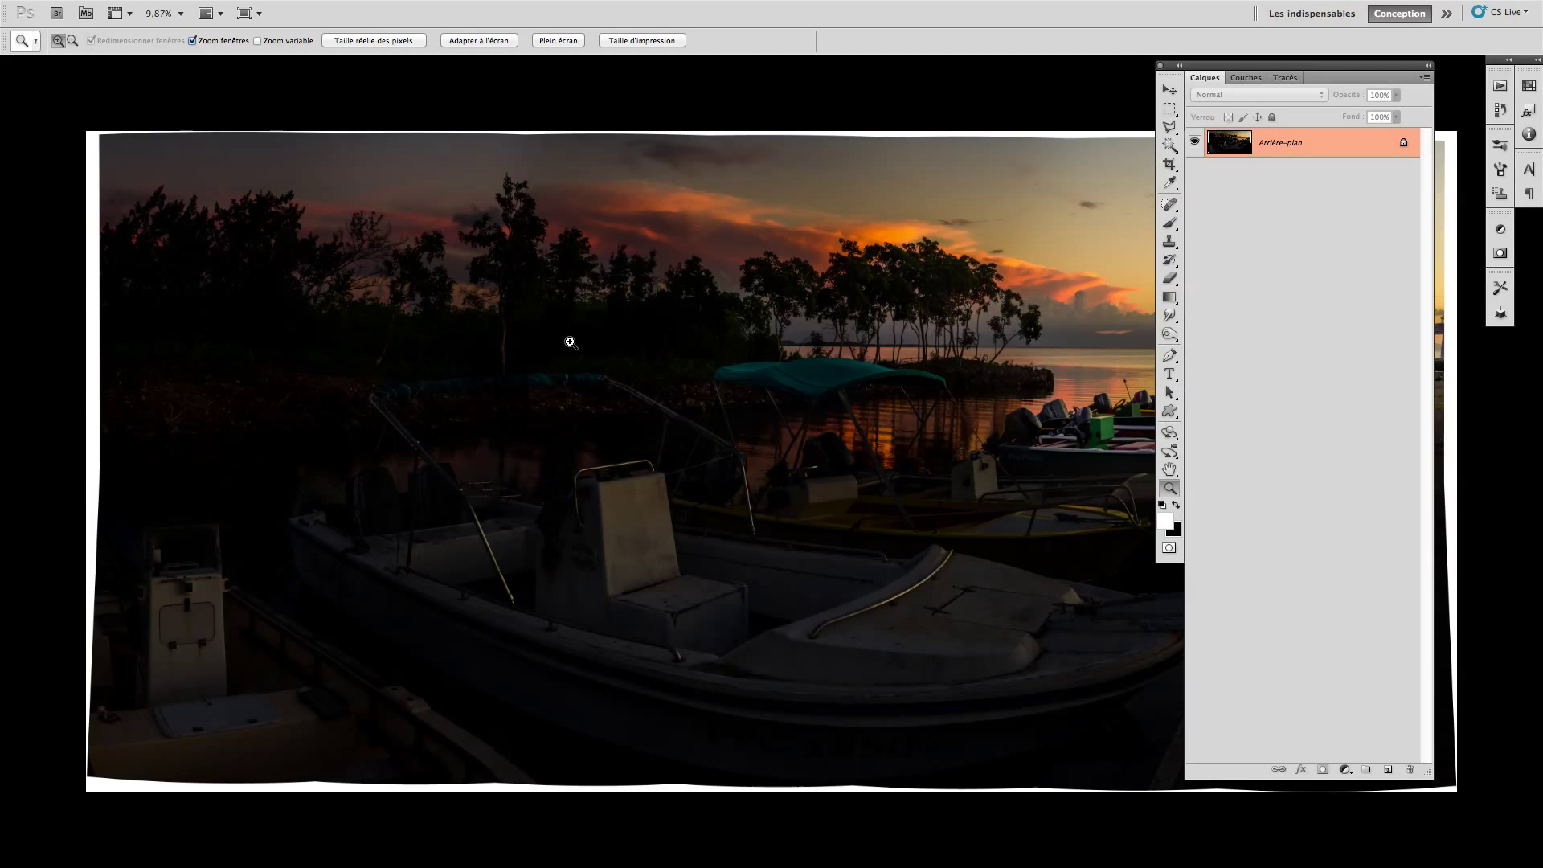
Select the white border around the panorama with the Magic Wand tool
left_click_drag(688, 345, 621, 347)
key("f")
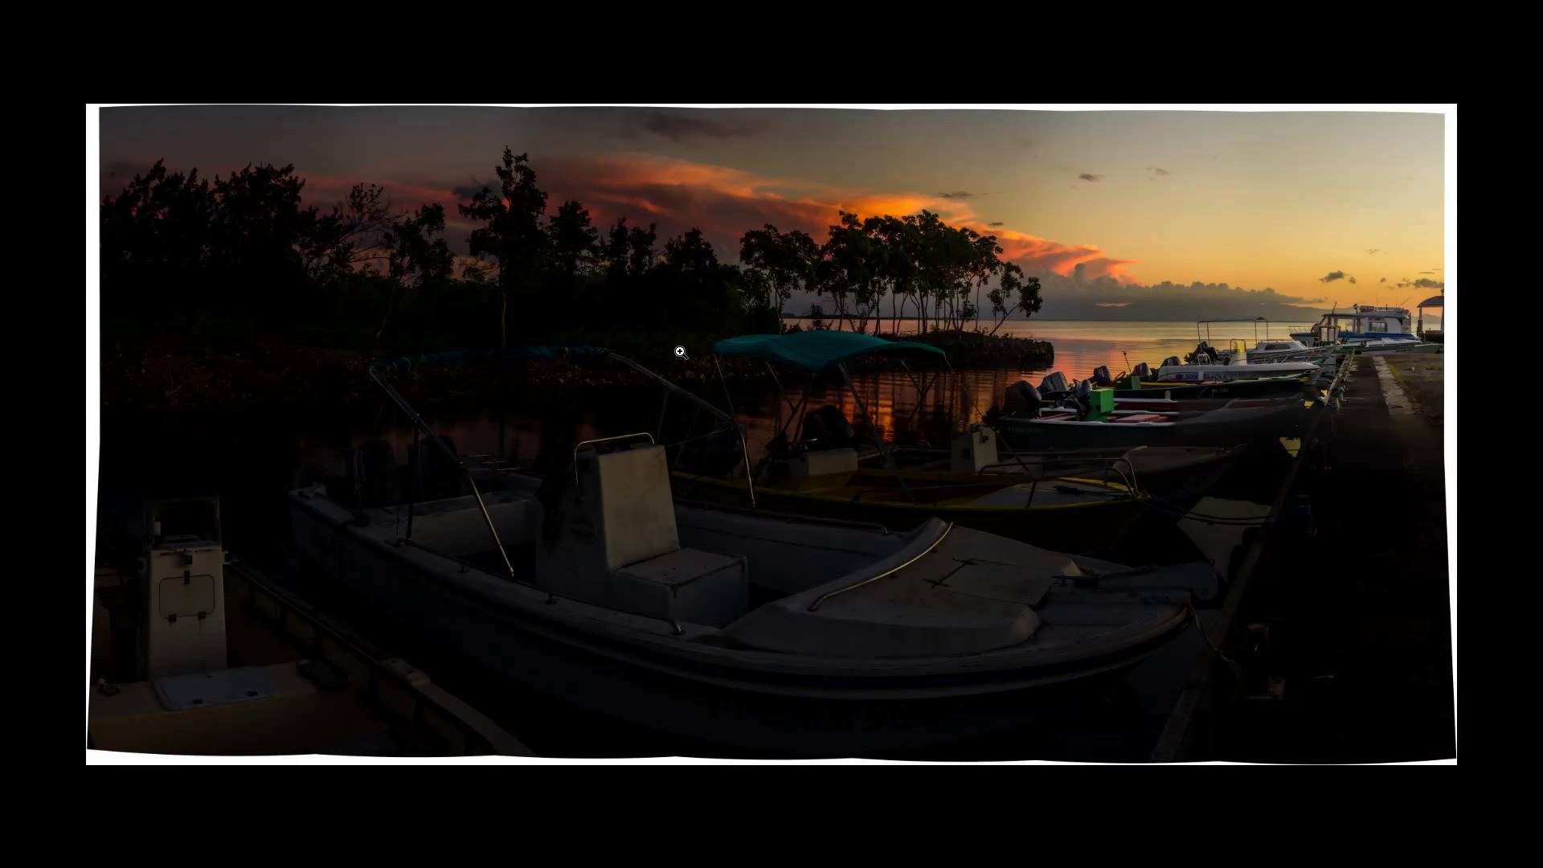
left_click_drag(793, 366, 562, 327)
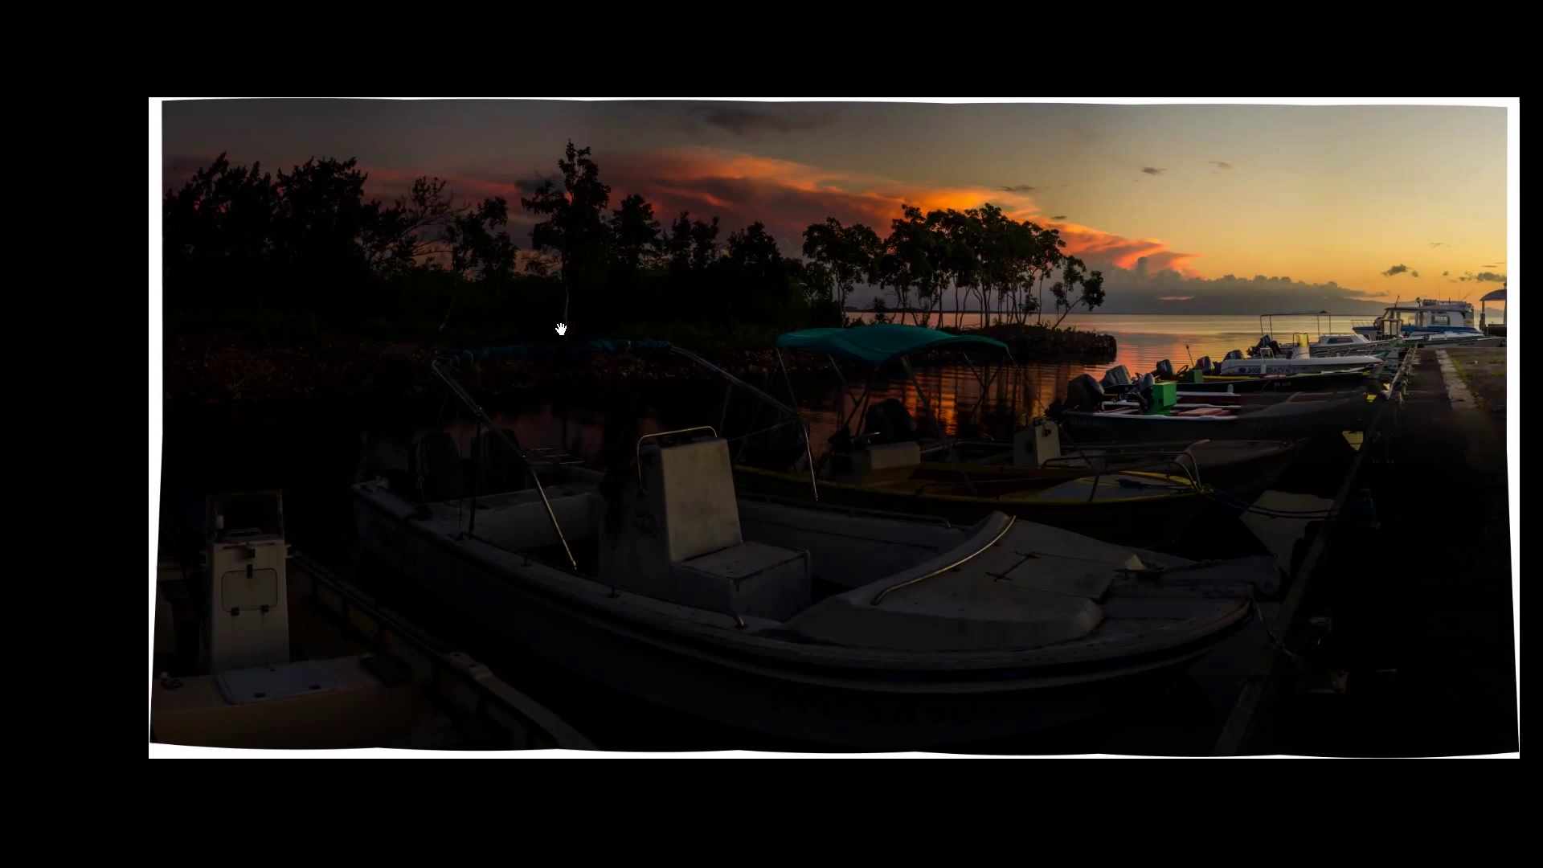
key("z")
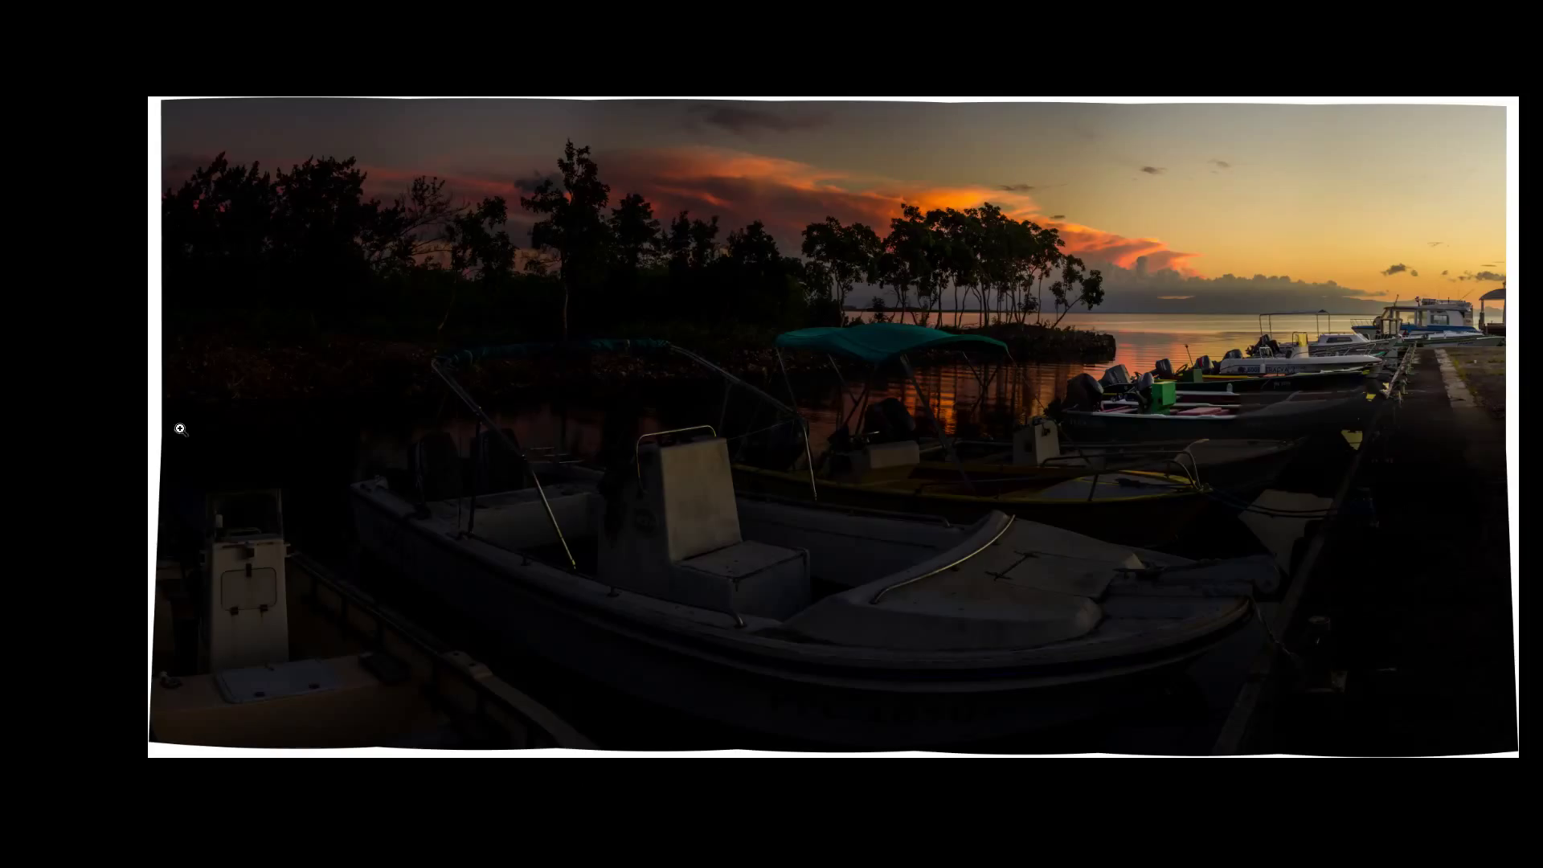
key("f")
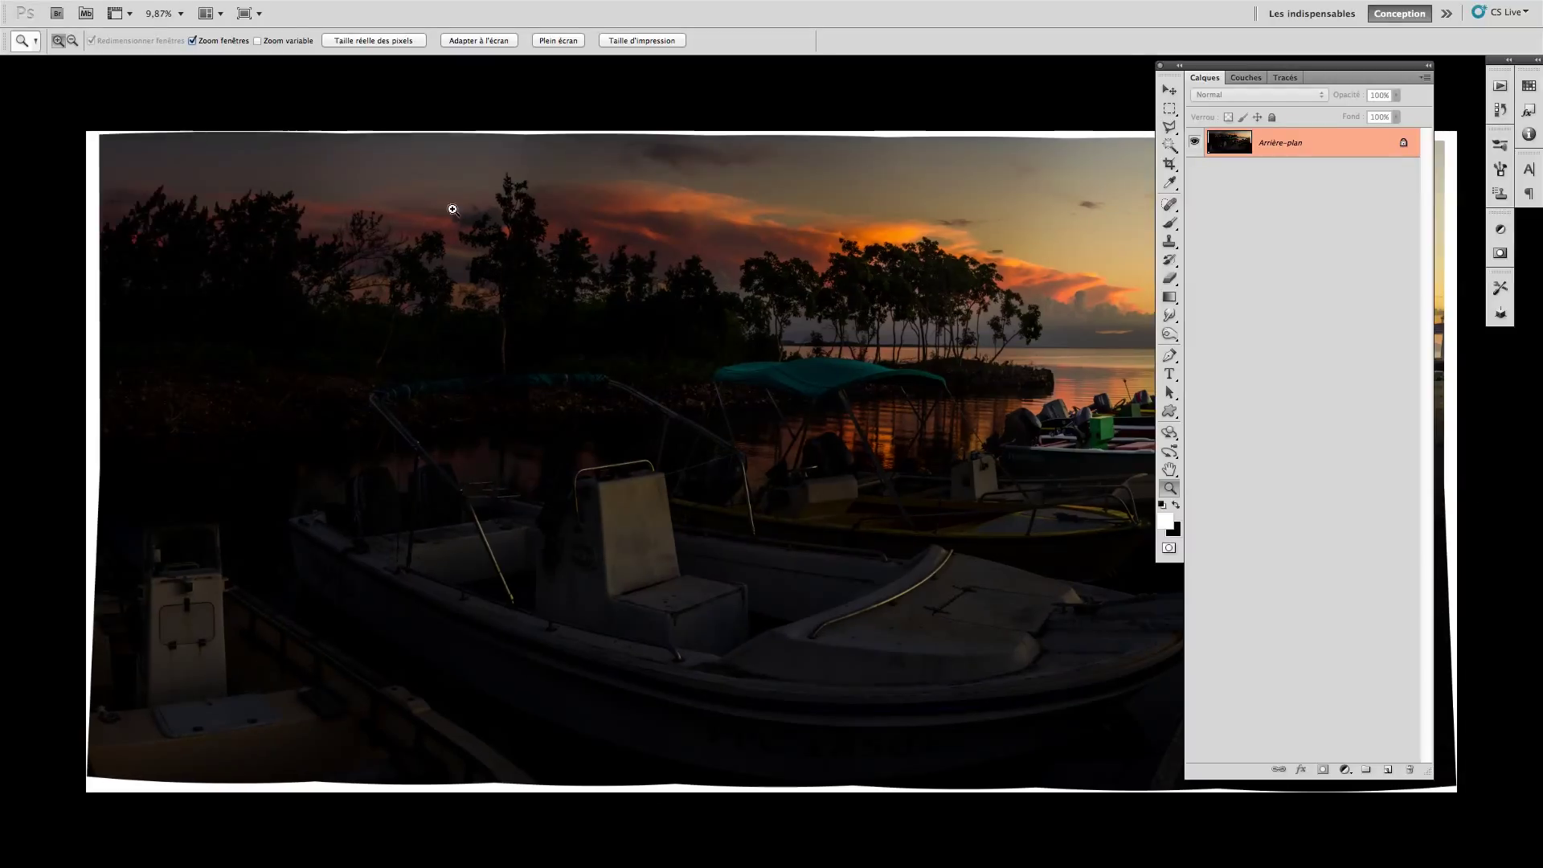
left_click(1169, 146)
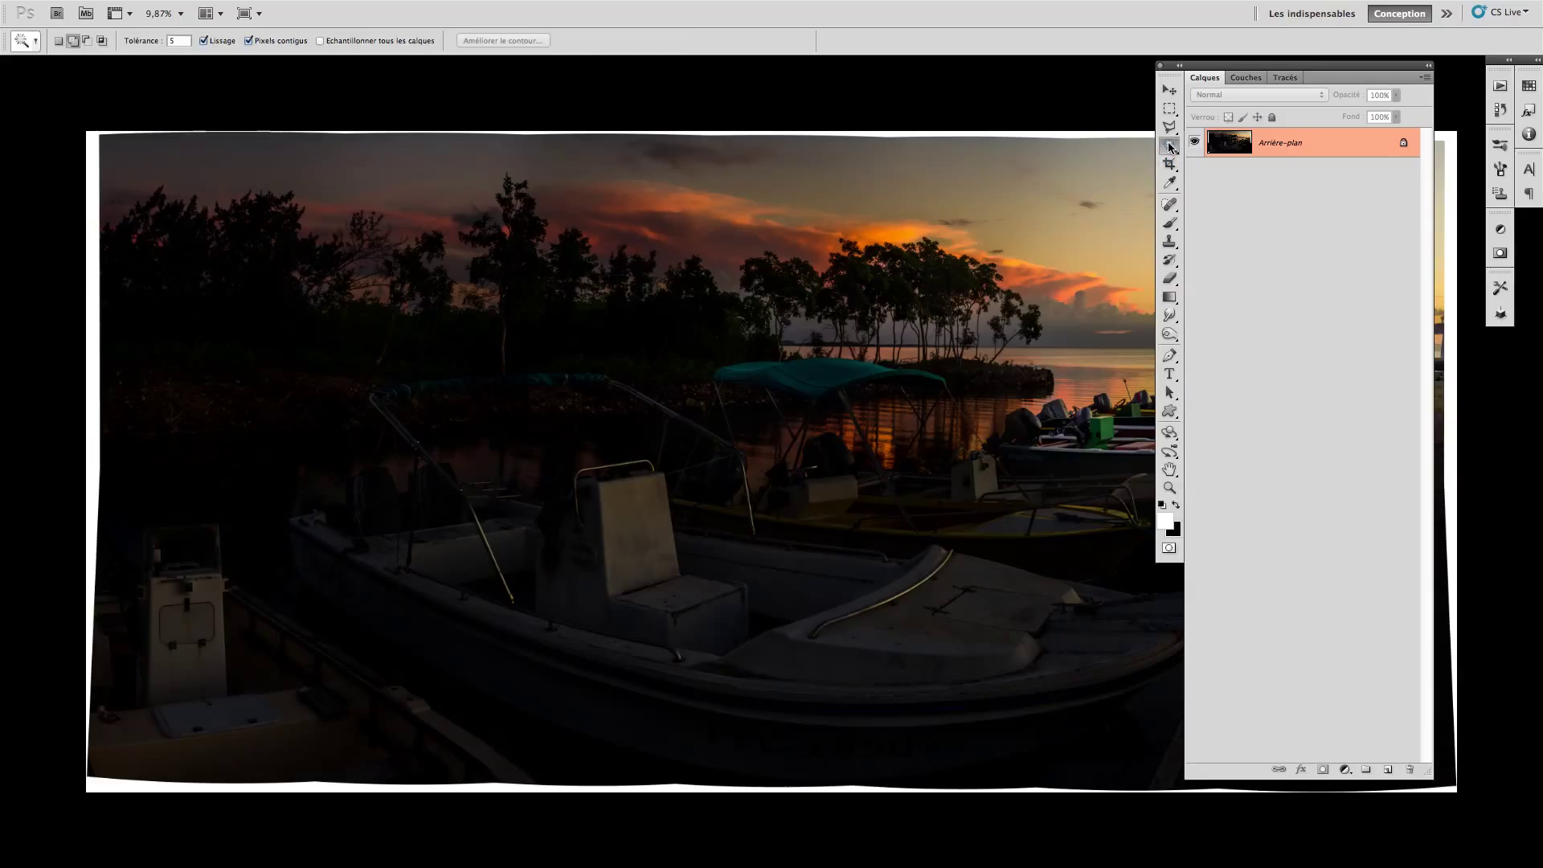
left_click(1091, 135)
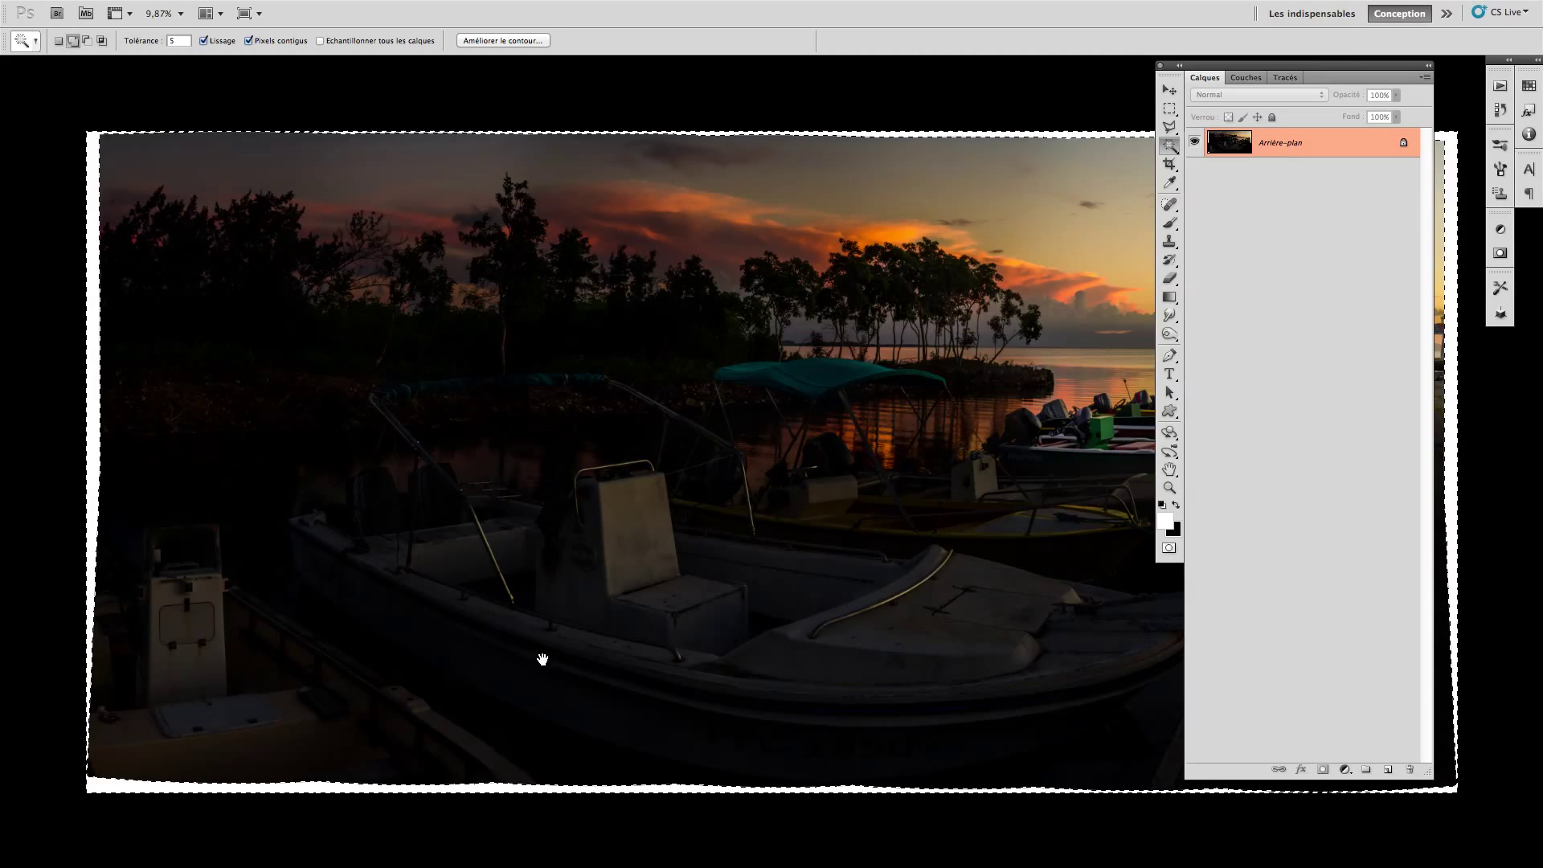
Fill the selected white border around the panorama using Content-Aware in Normal mode at 100% opacity
left_click_drag(543, 659, 55, 386)
left_click_drag(665, 526, 1068, 641)
left_click_drag(840, 454, 875, 492)
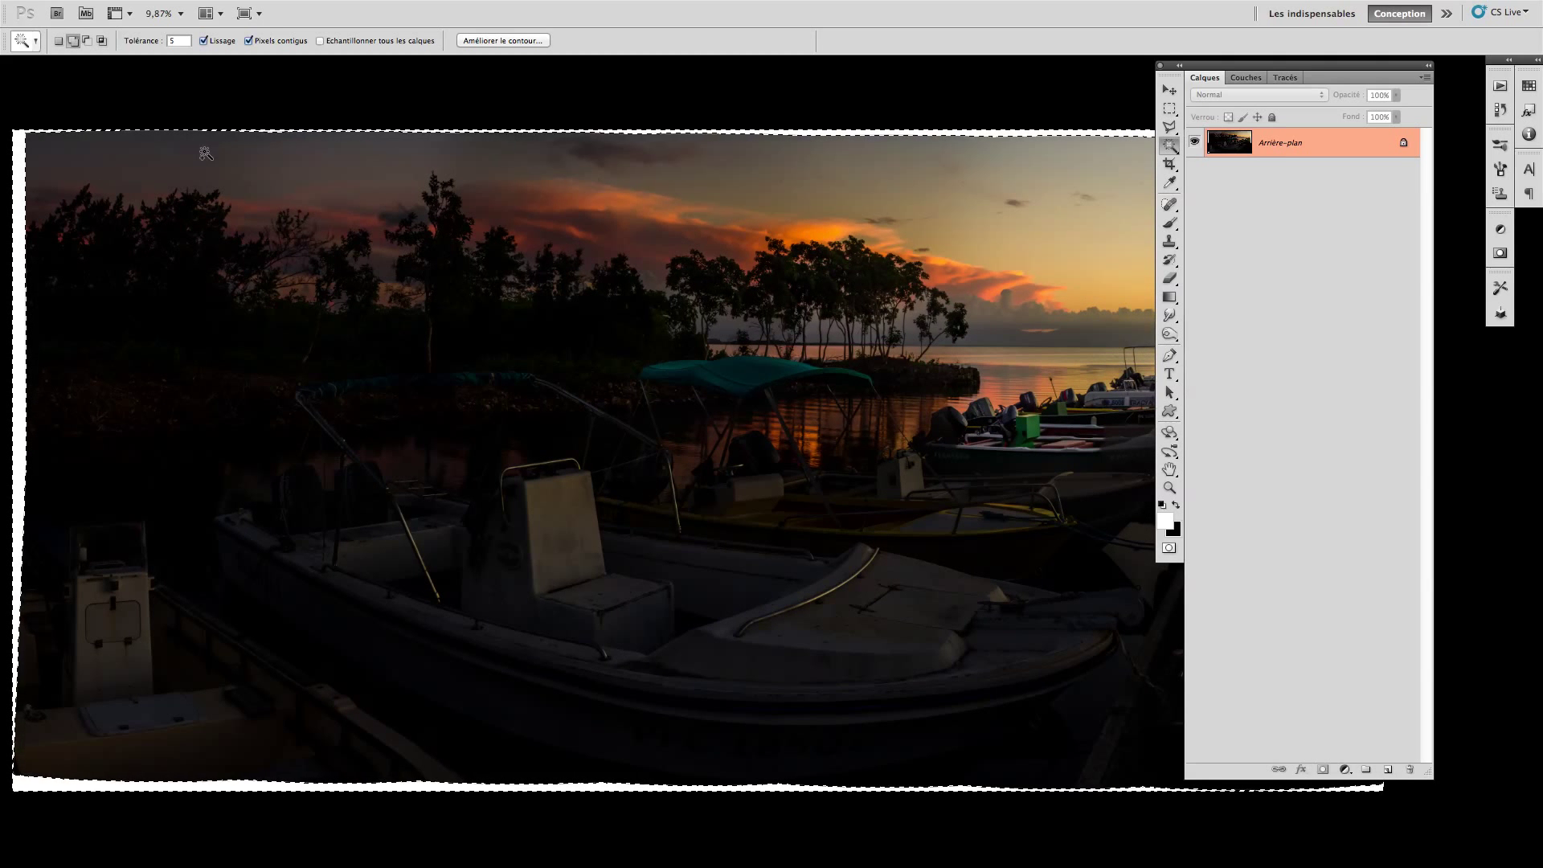
key("f")
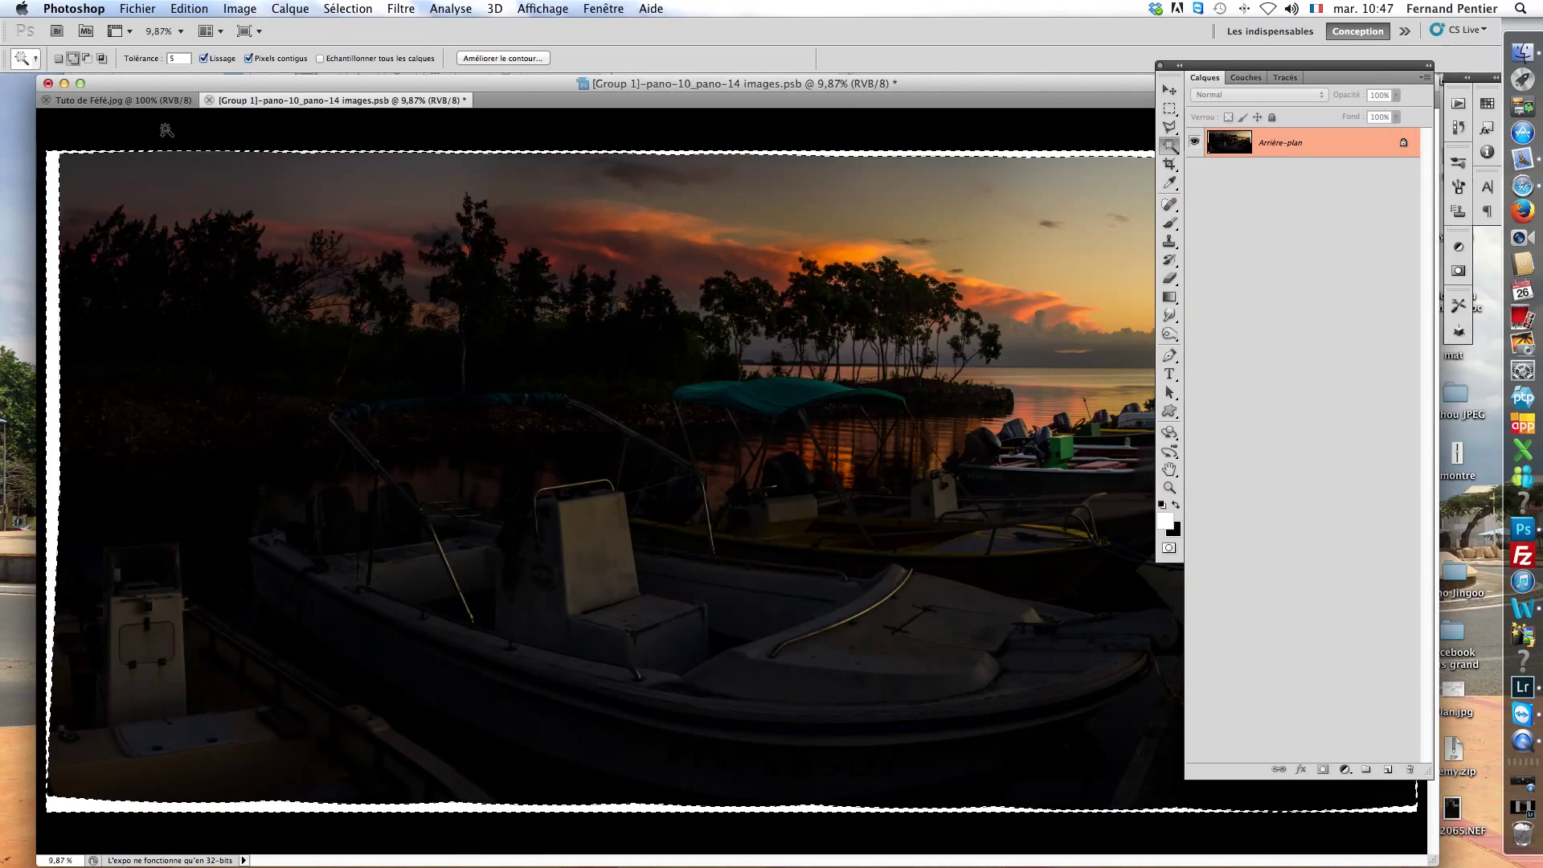
left_click_drag(175, 84, 134, 83)
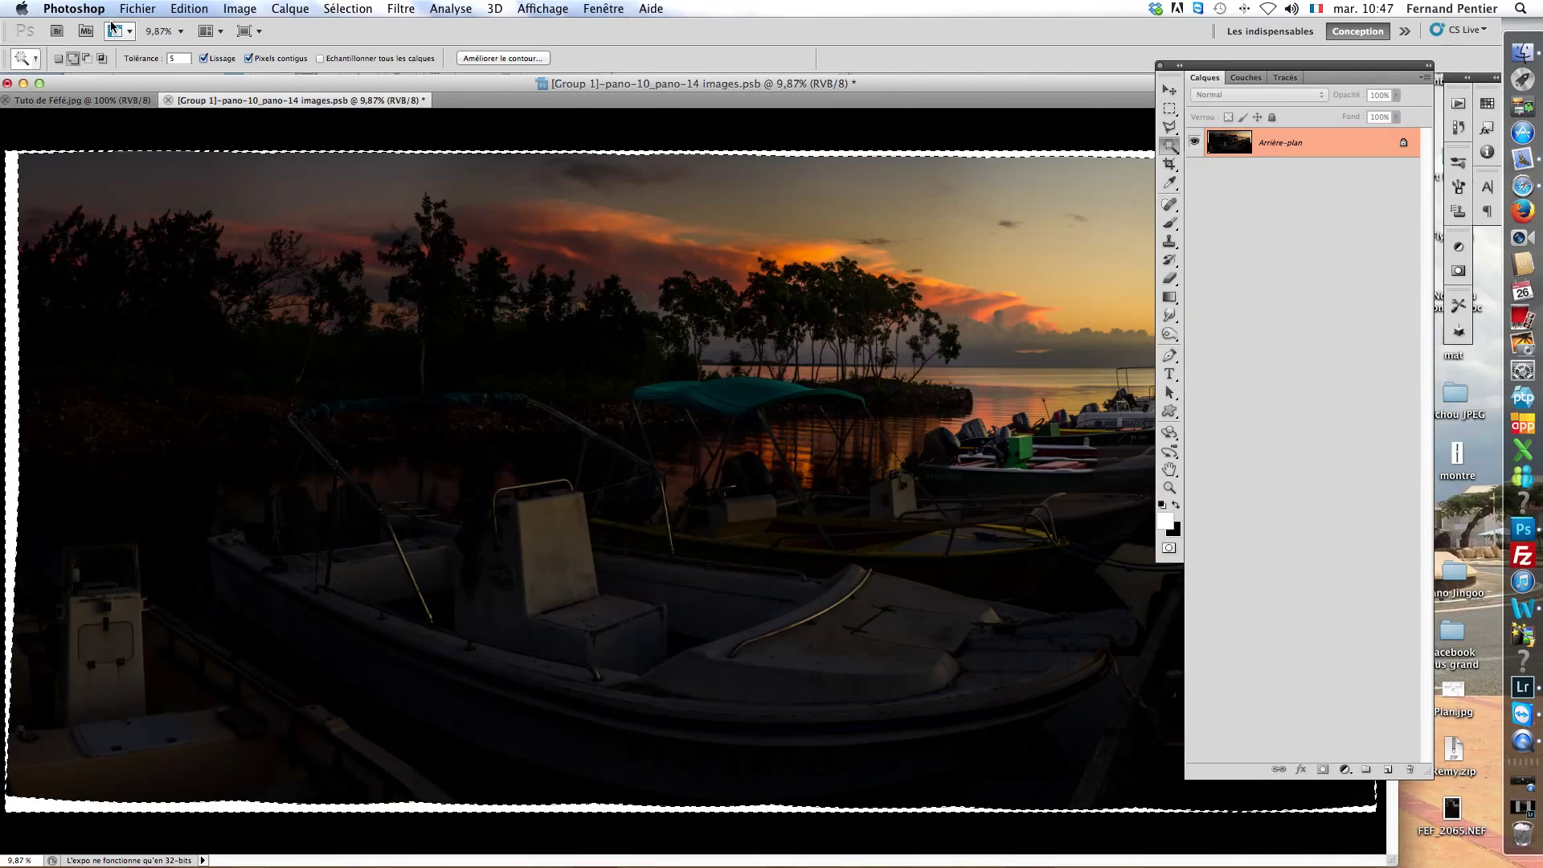
left_click(190, 8)
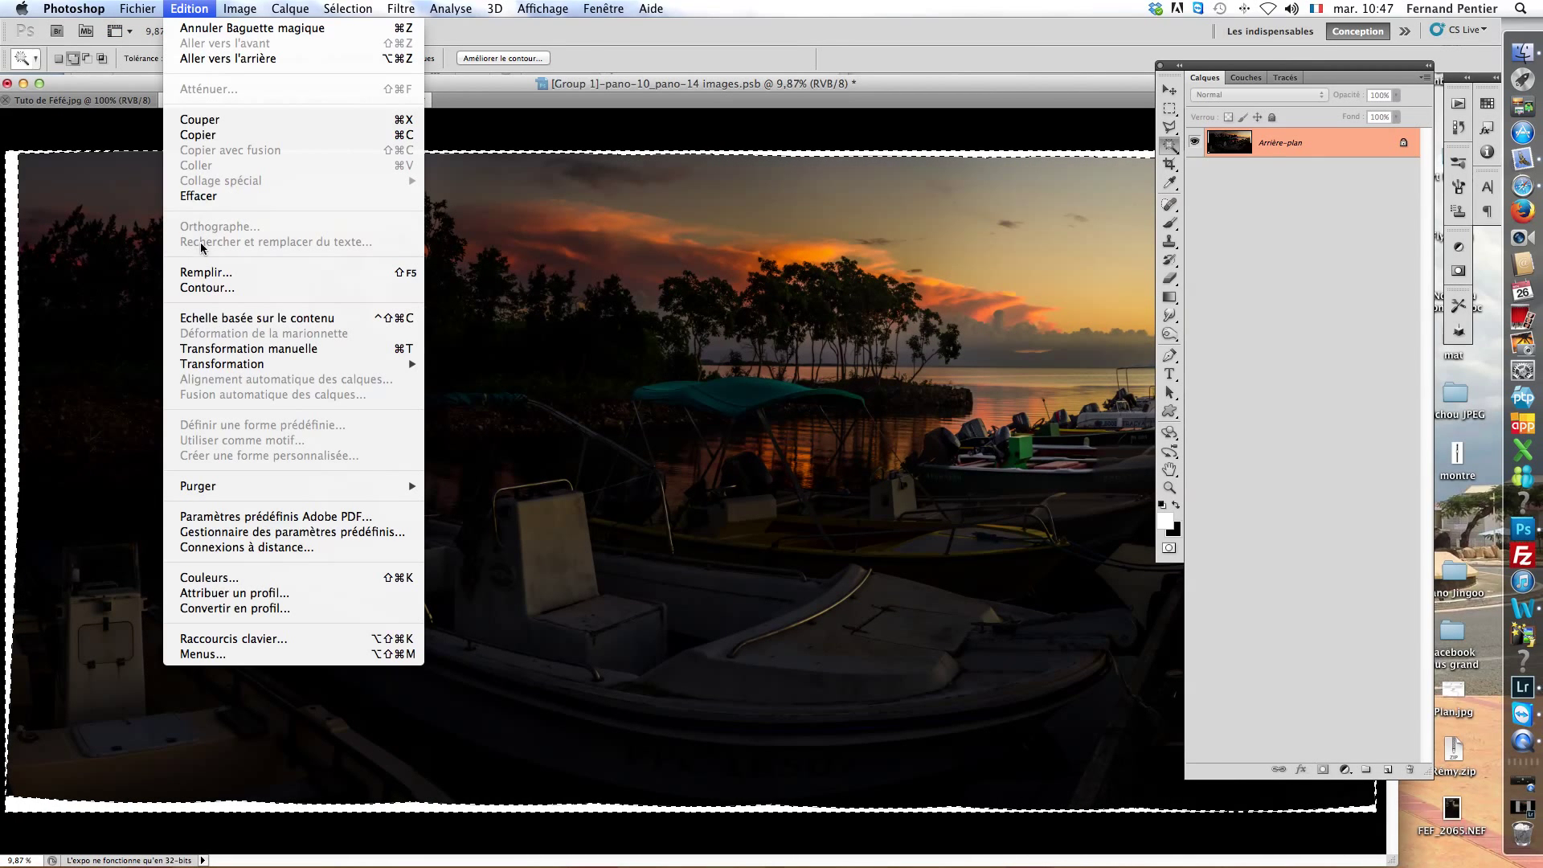
left_click(206, 273)
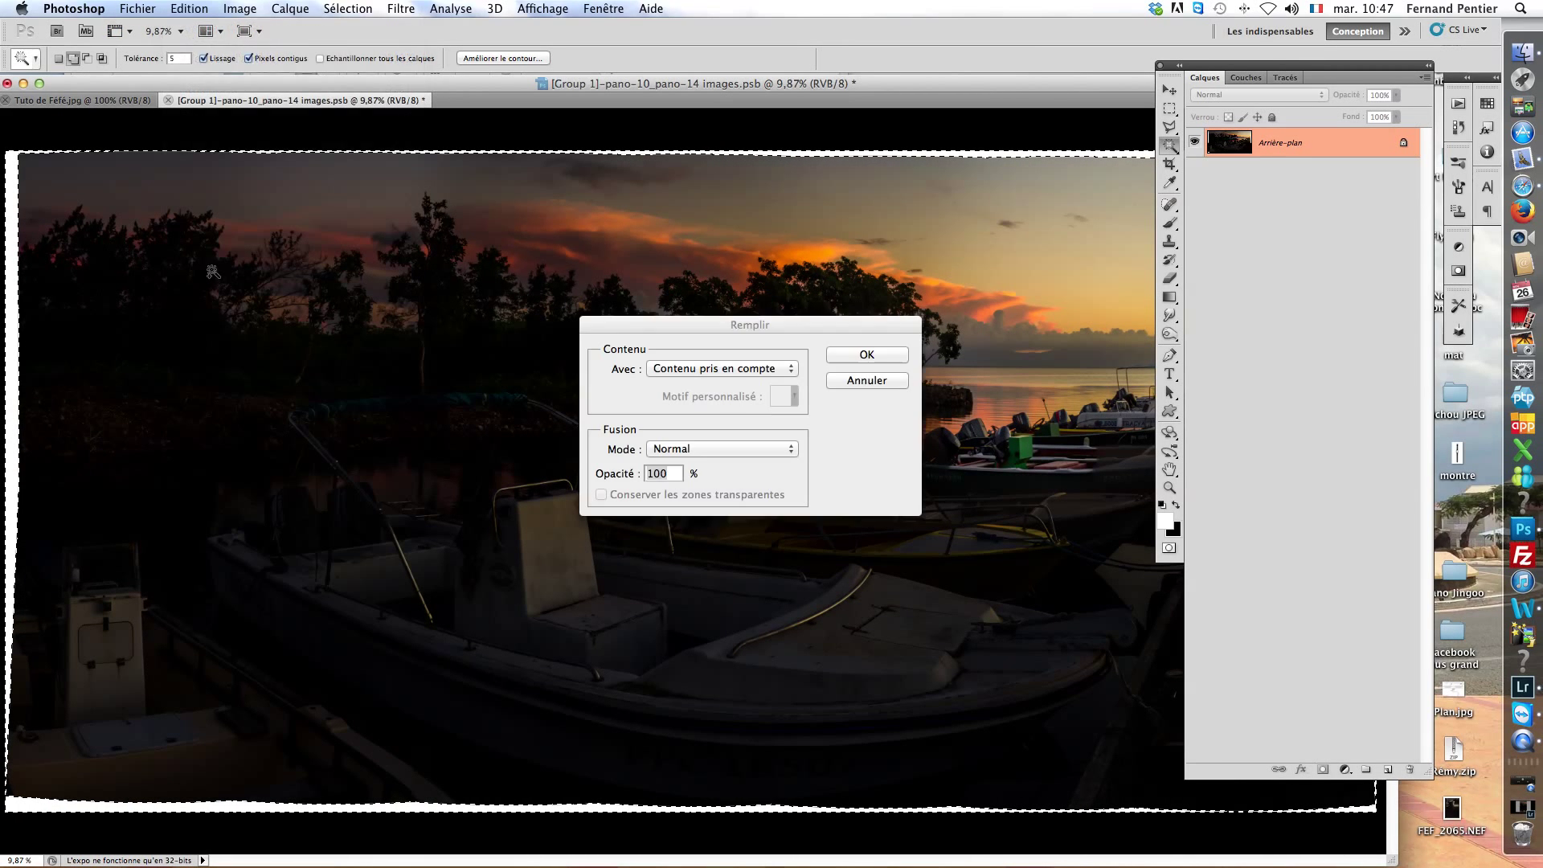
left_click(787, 370)
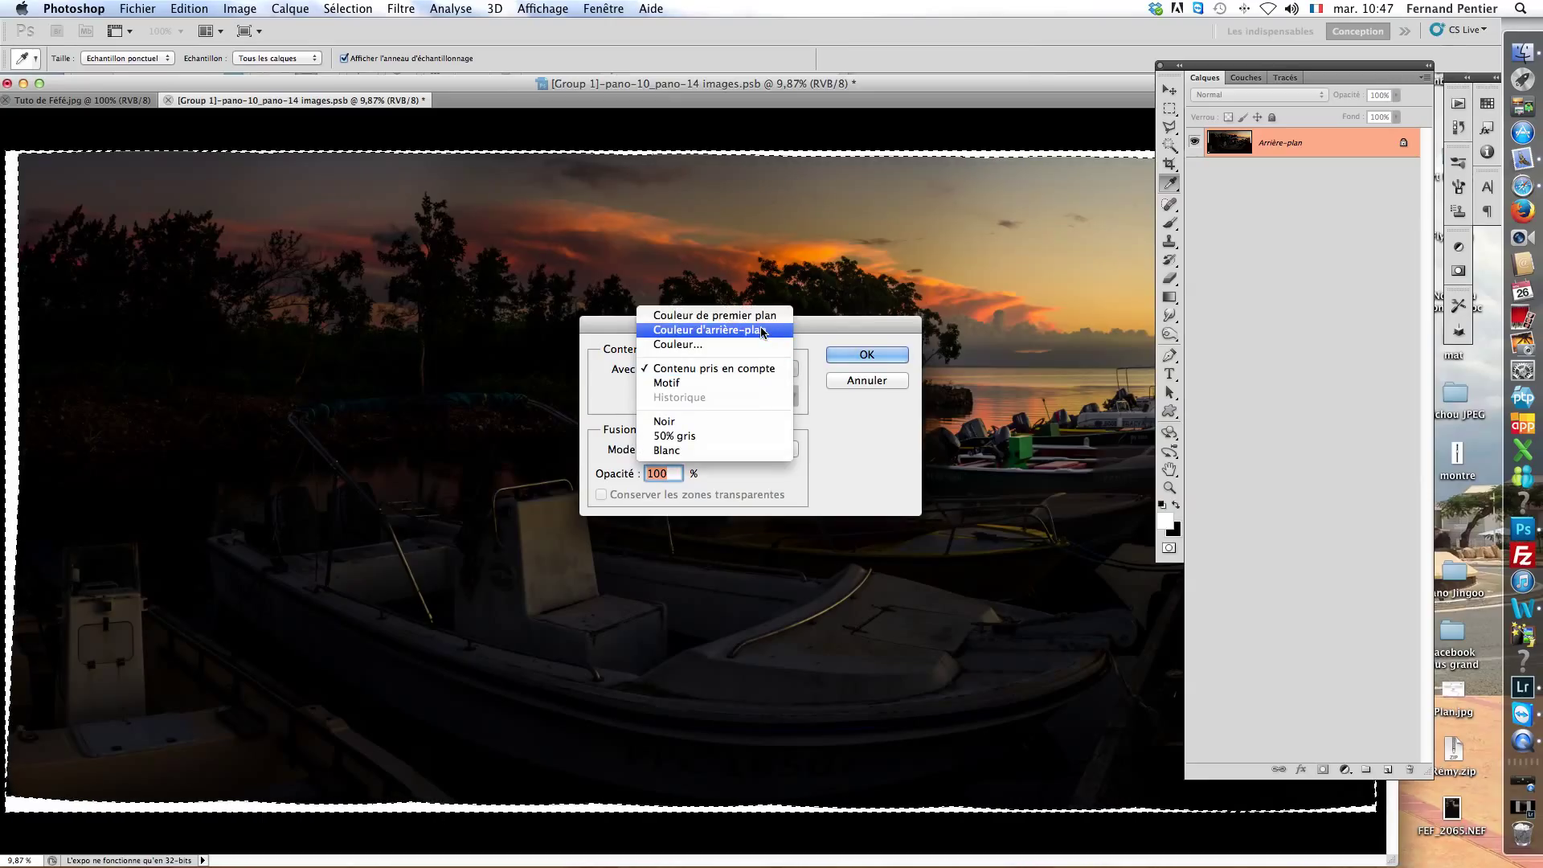
left_click(734, 369)
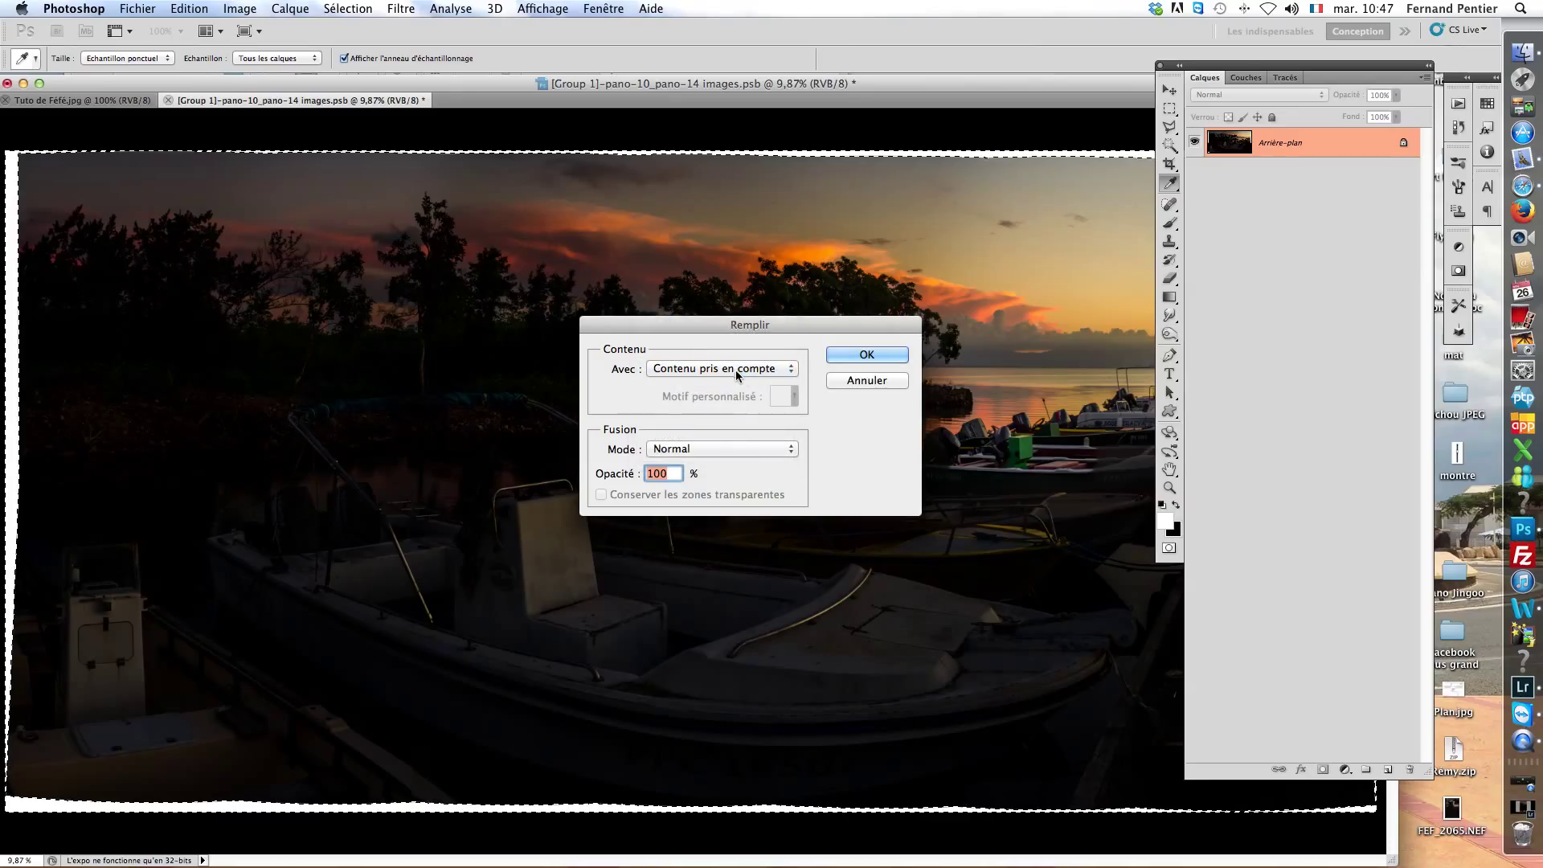
left_click(853, 359)
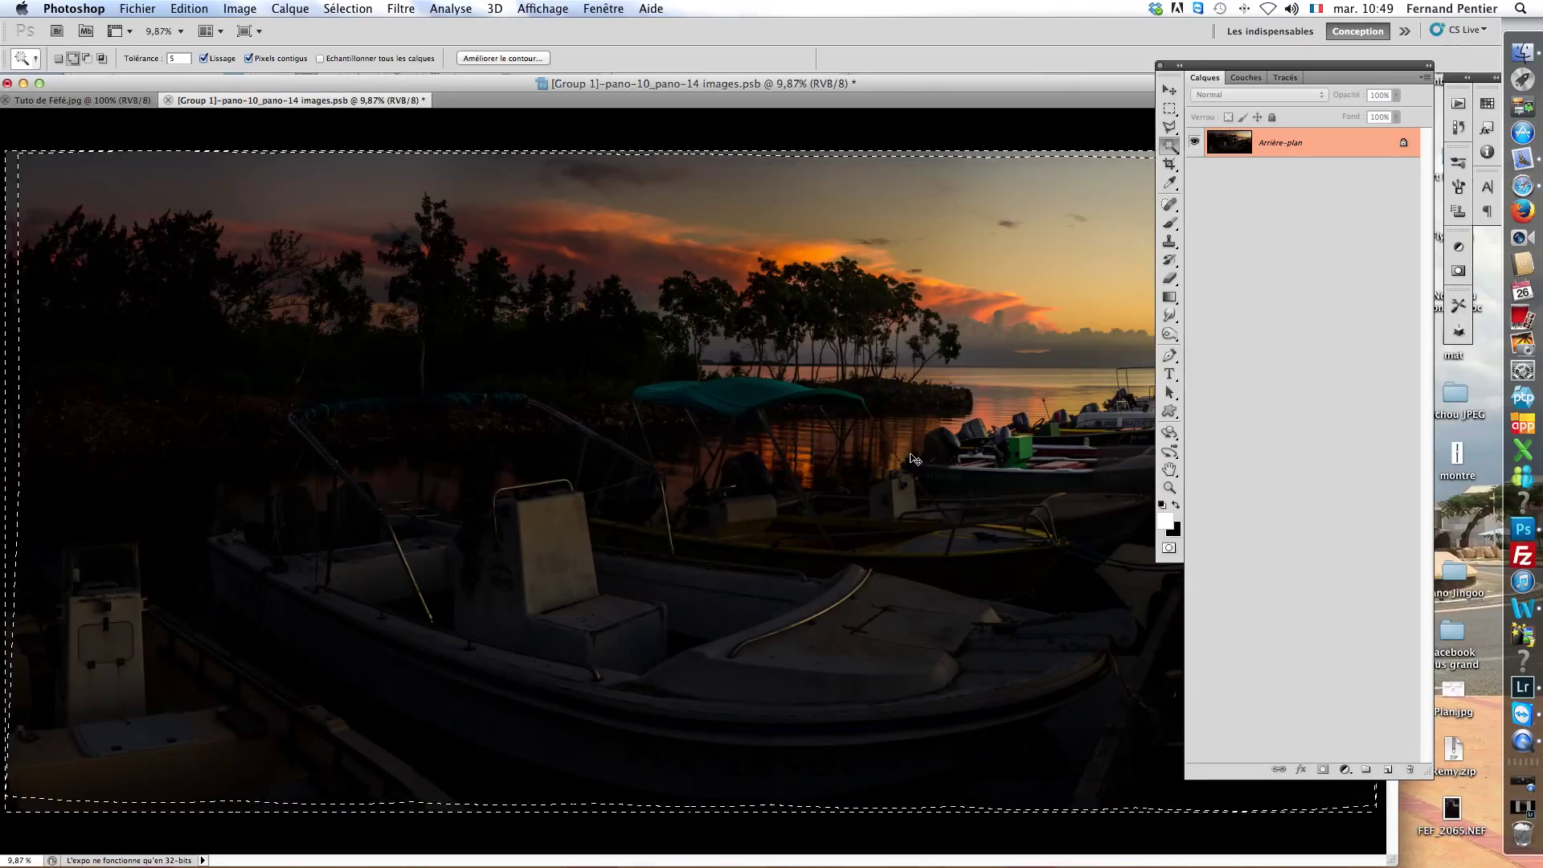
Deselect the filled border and check the whole panorama in full-screen view
key("super+d")
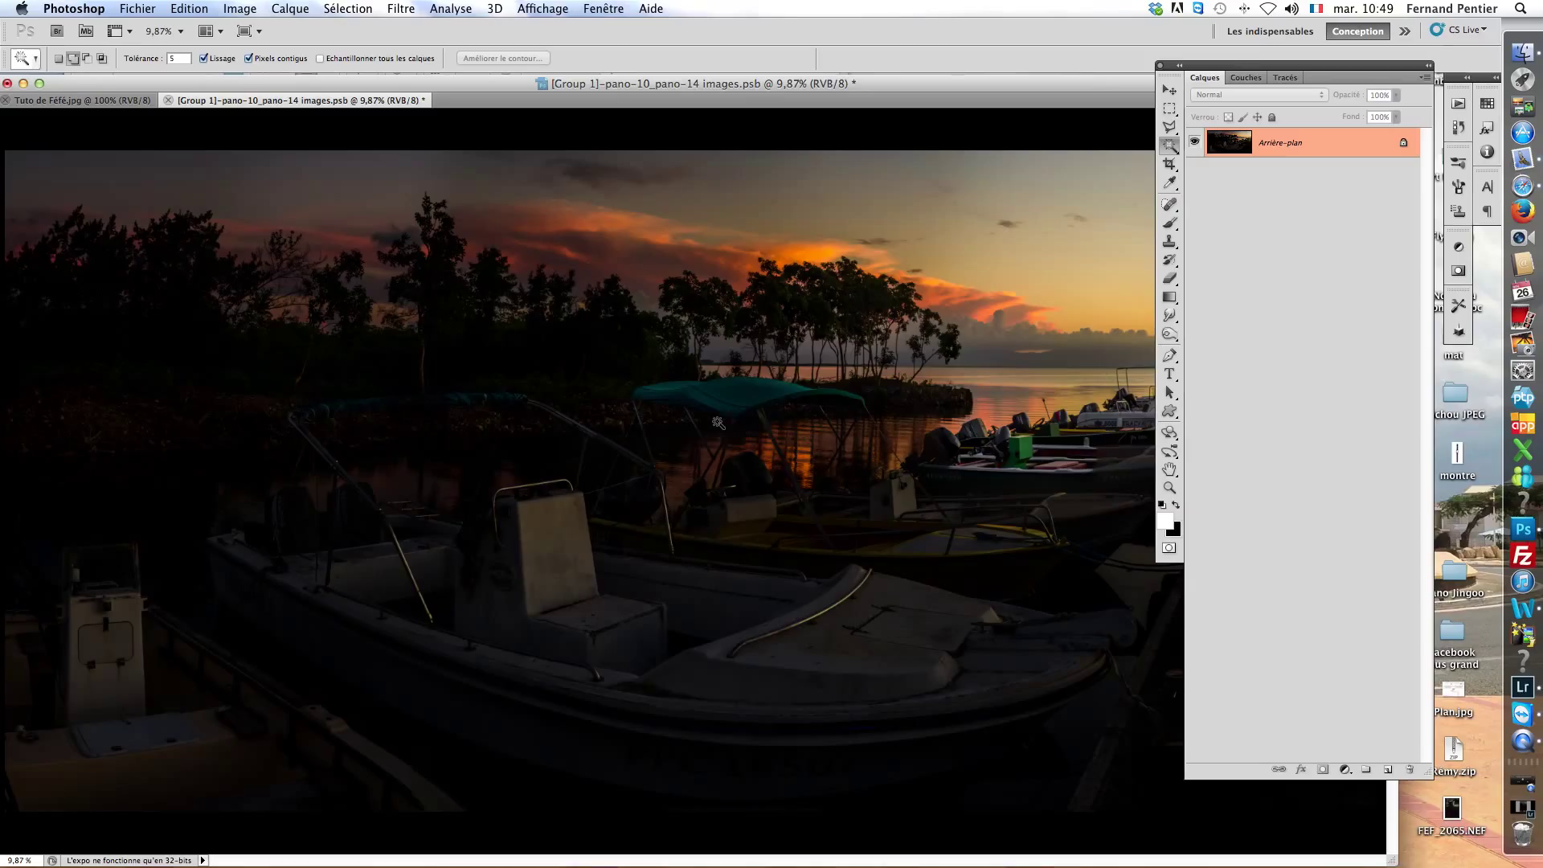
key("f")
key("f")
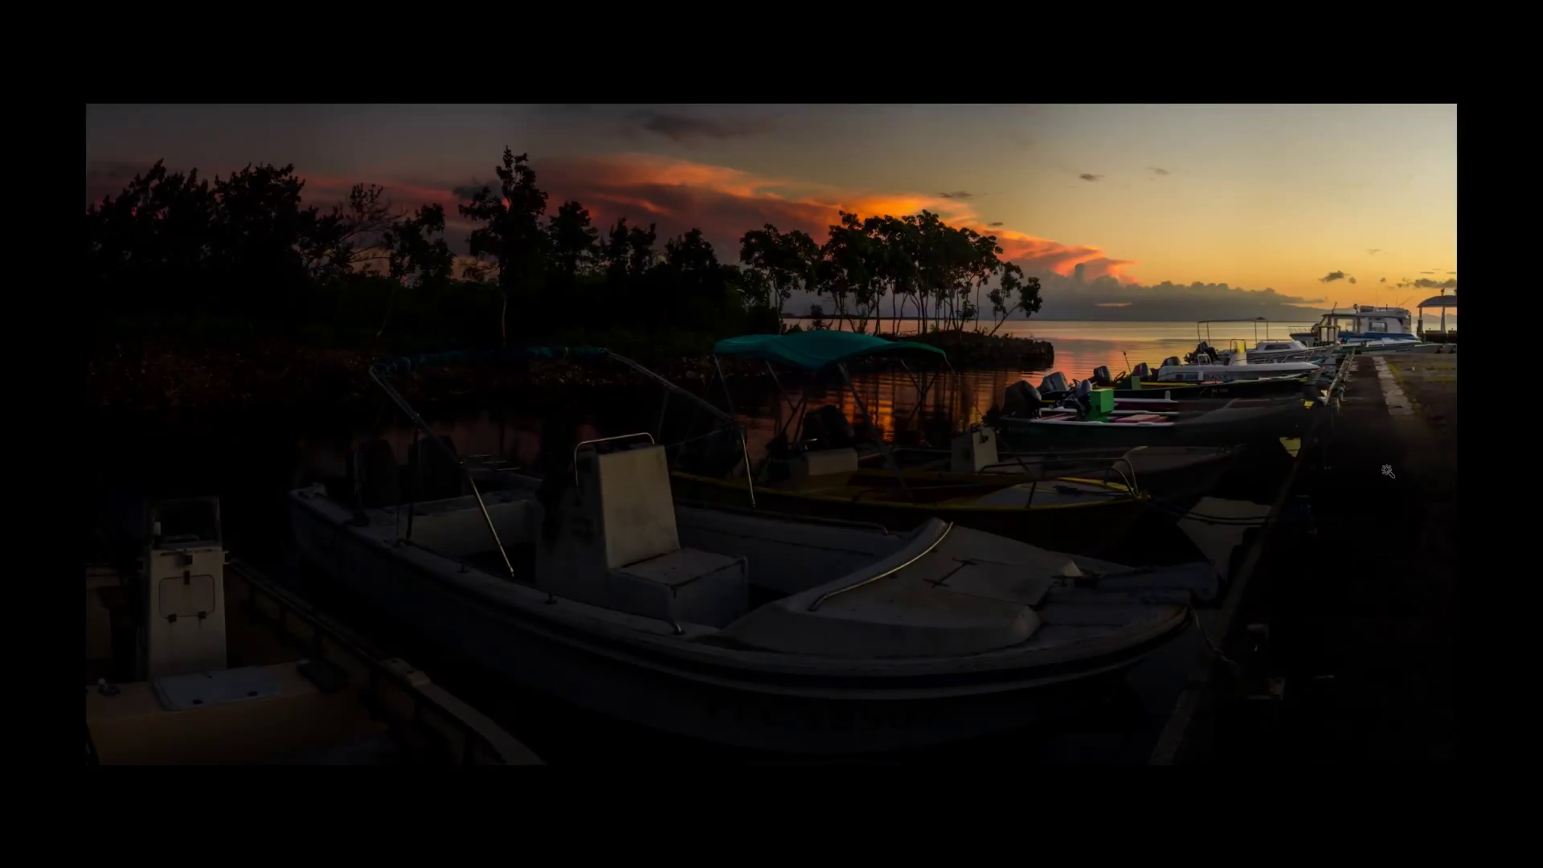
left_click_drag(1305, 504, 1232, 492)
key("f")
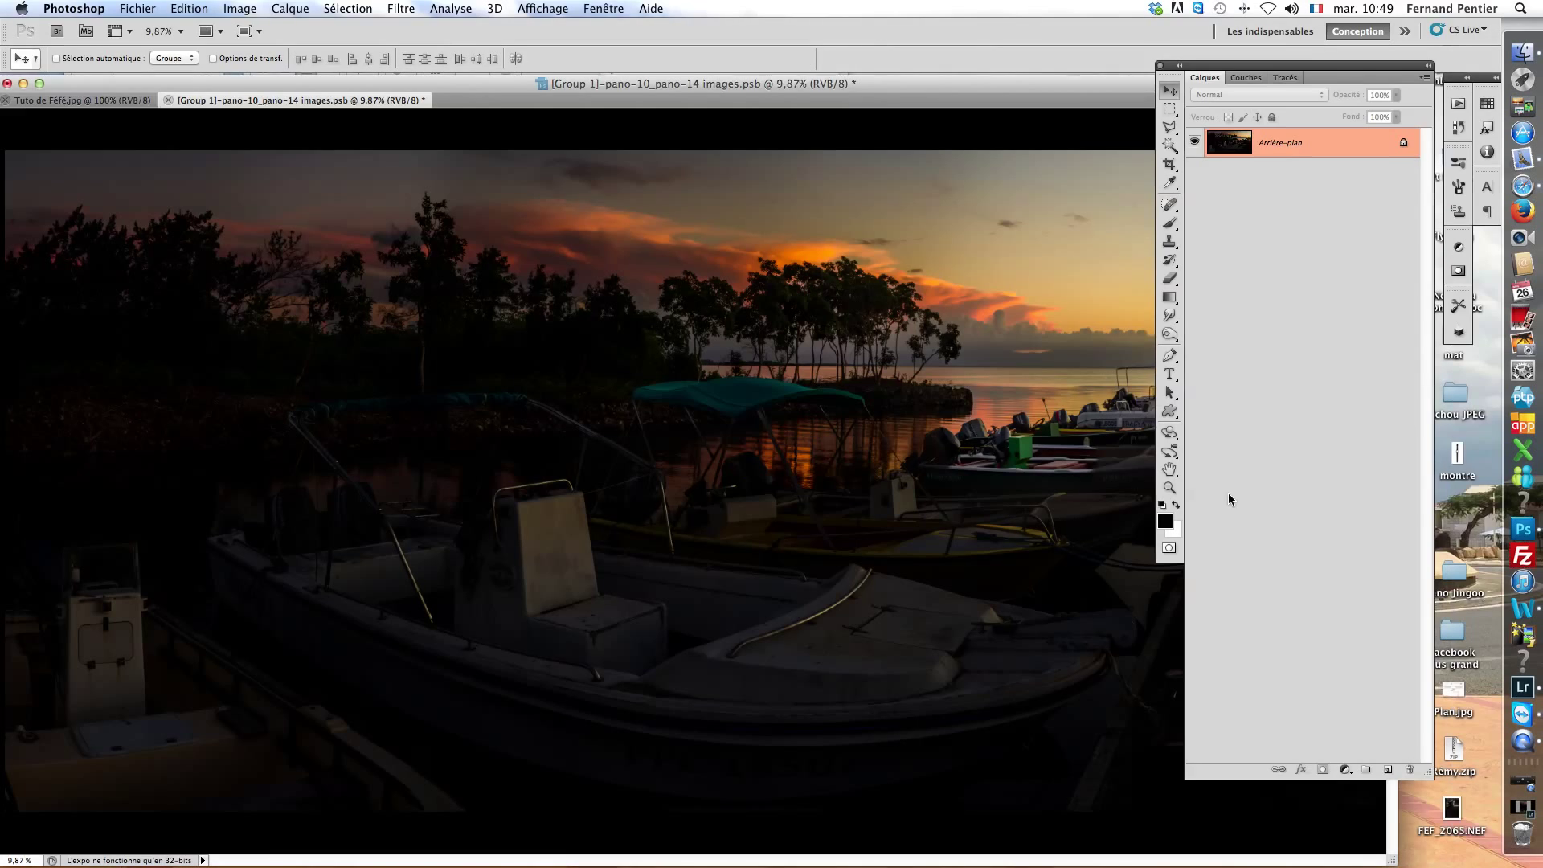
Save a JPEG copy of the panorama as Tuto pano.jpg in the new canal folder, at quality 8 with the standard baseline format
left_click(137, 10)
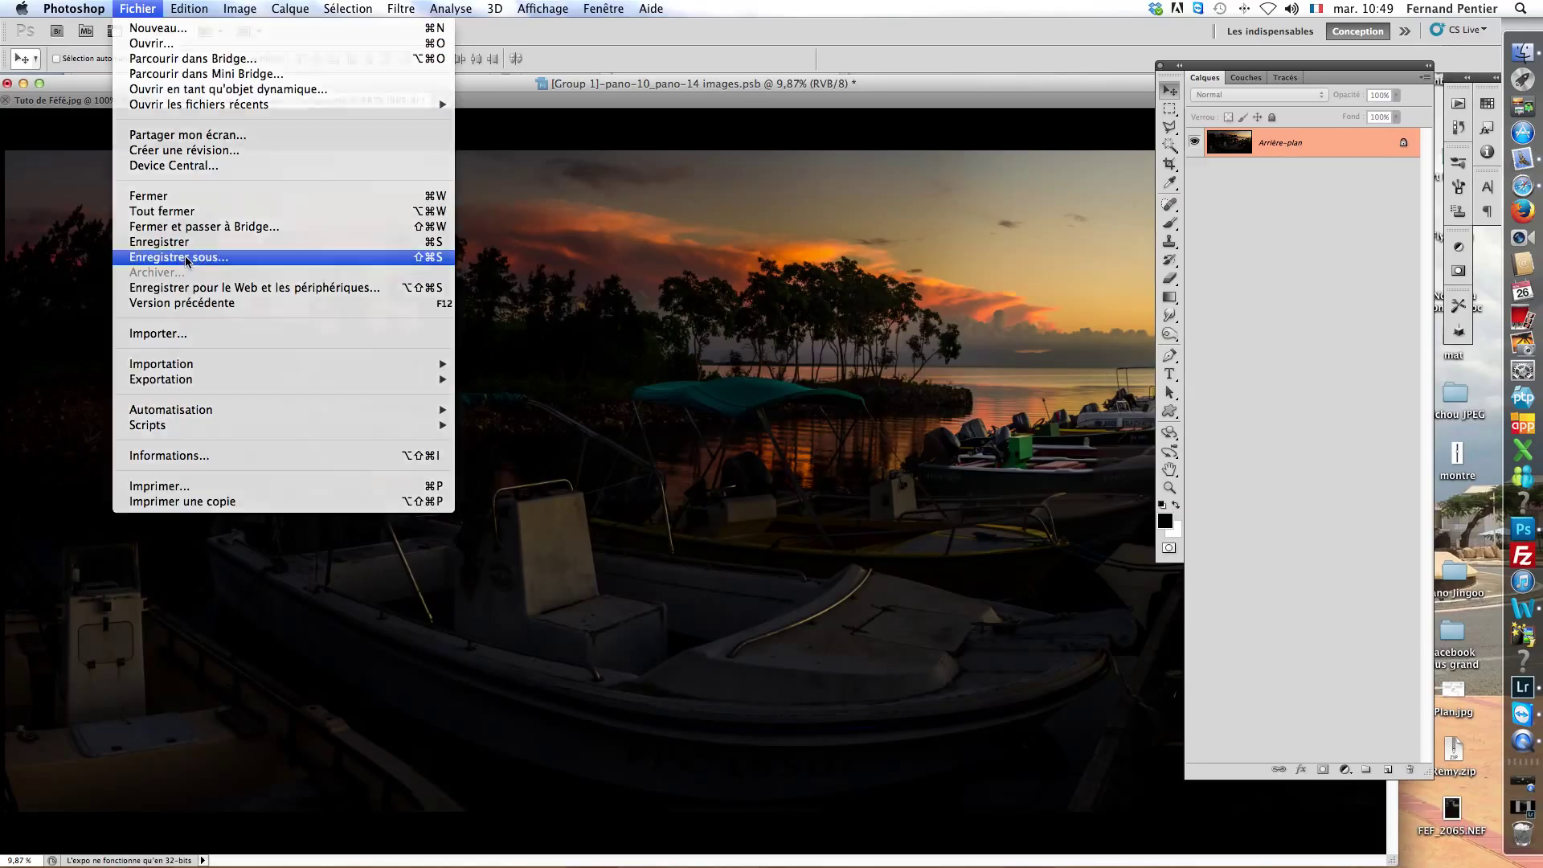
left_click(186, 258)
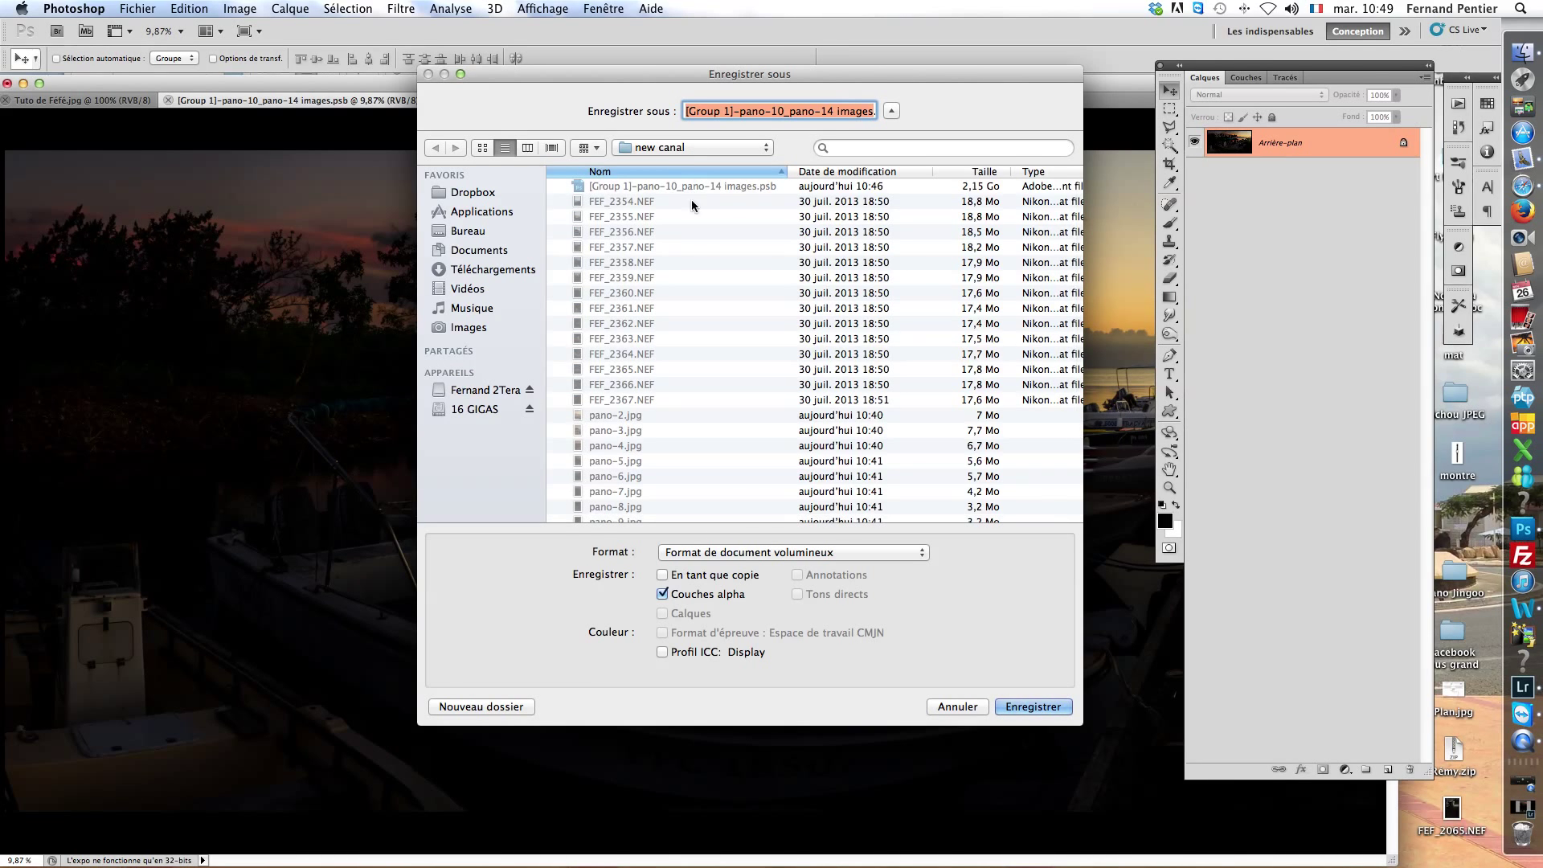
left_click(861, 551)
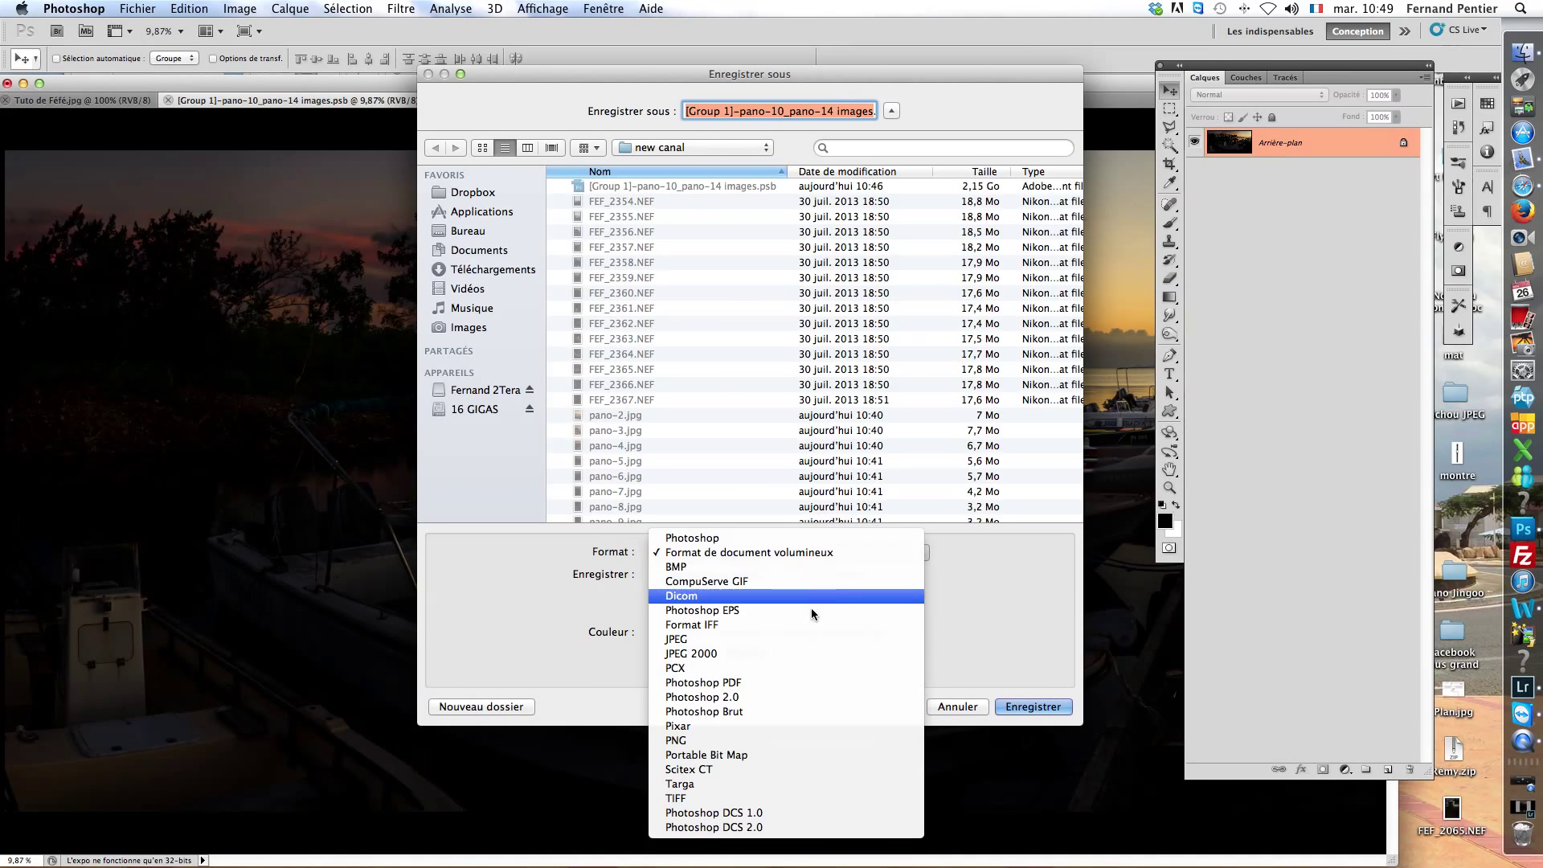
left_click(795, 640)
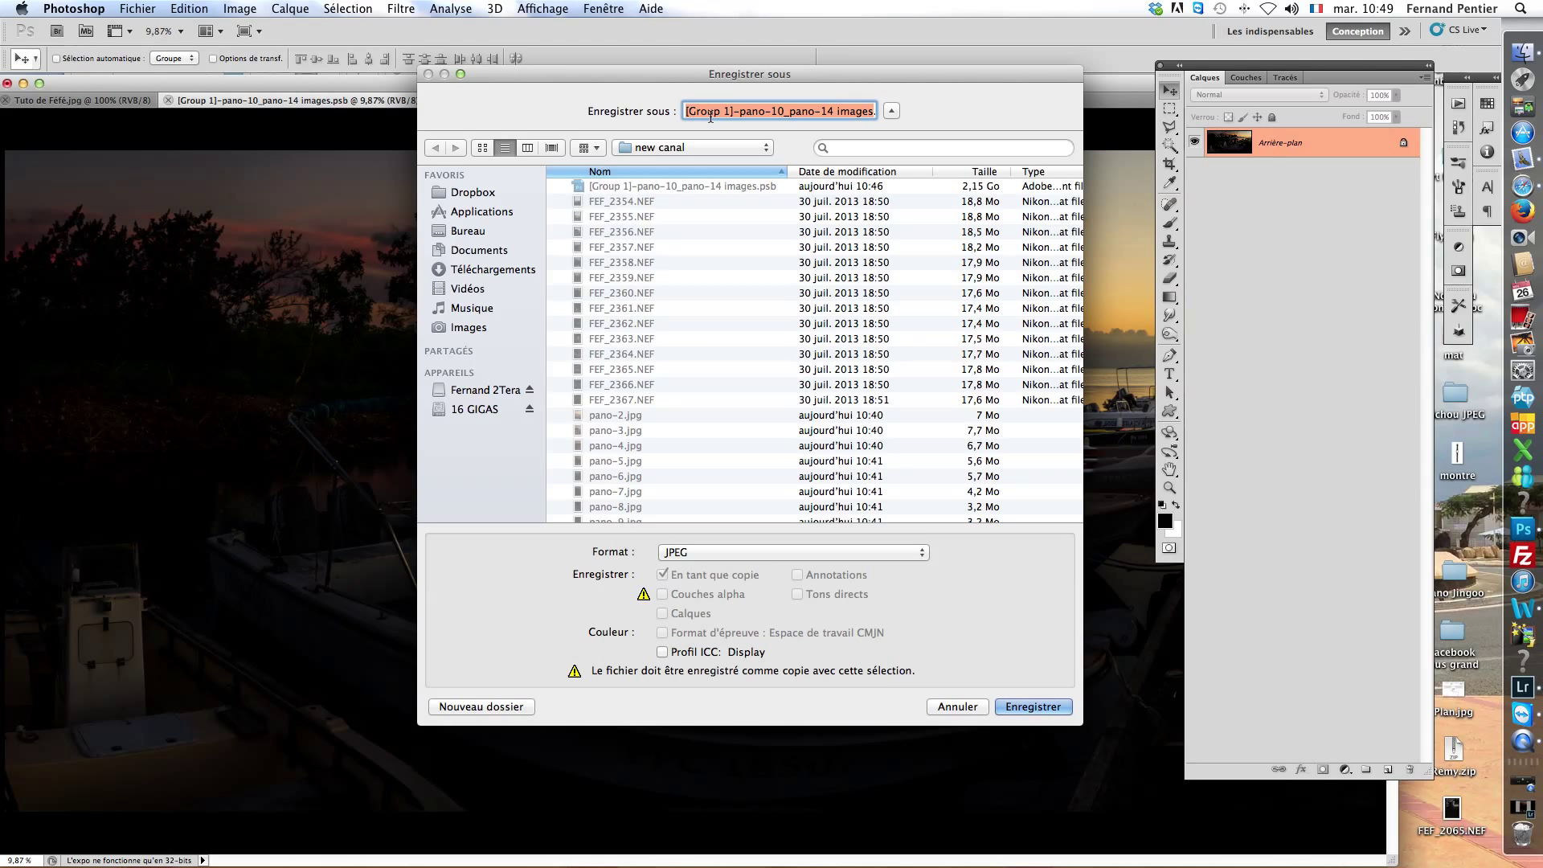
type("Tuto pano.jpg")
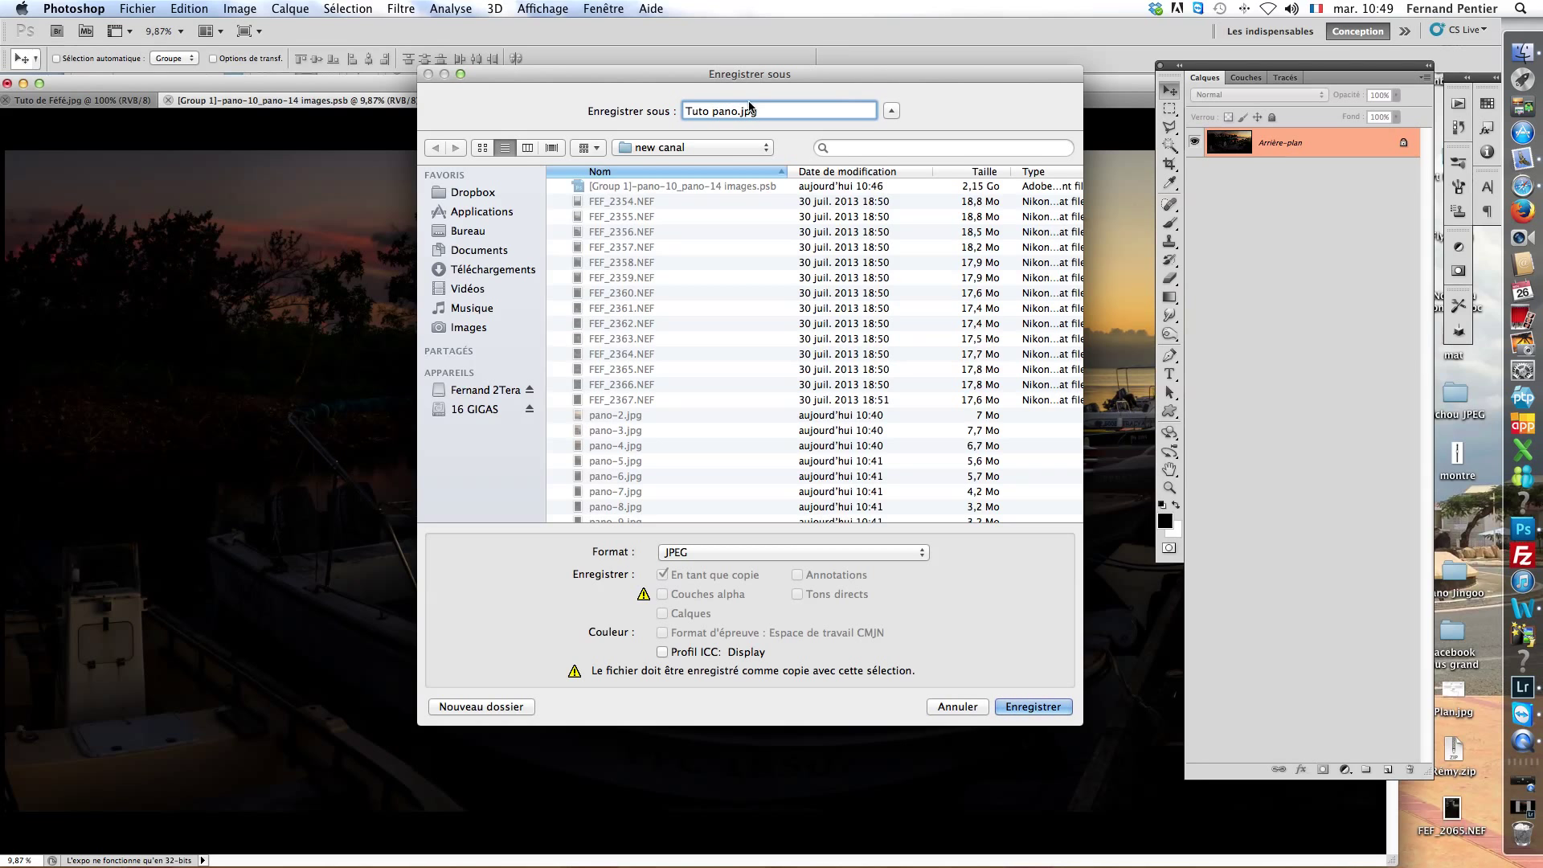
left_click(1030, 709)
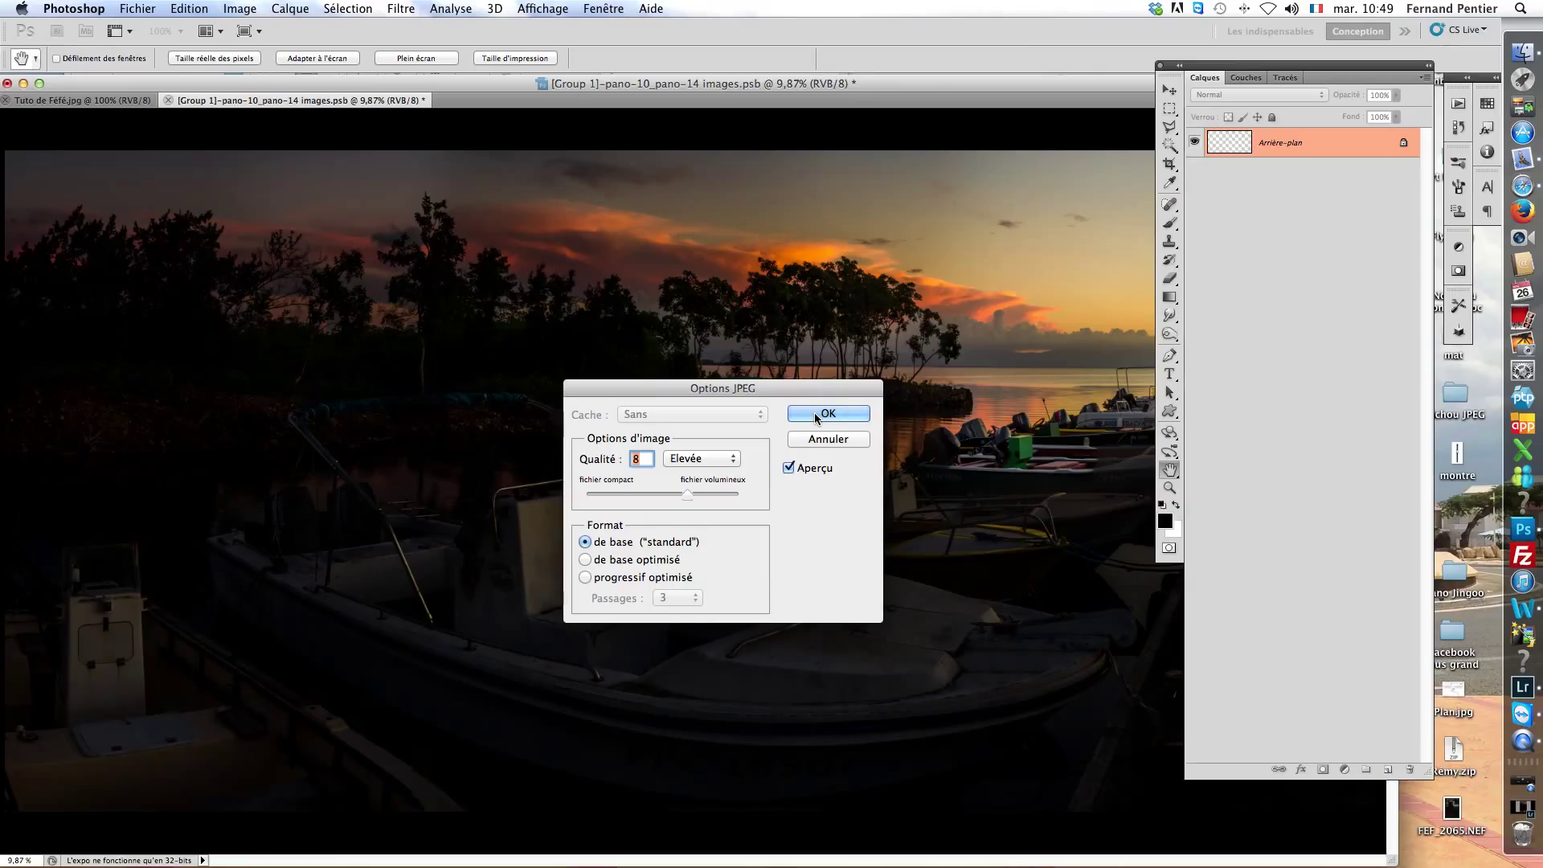
left_click(815, 414)
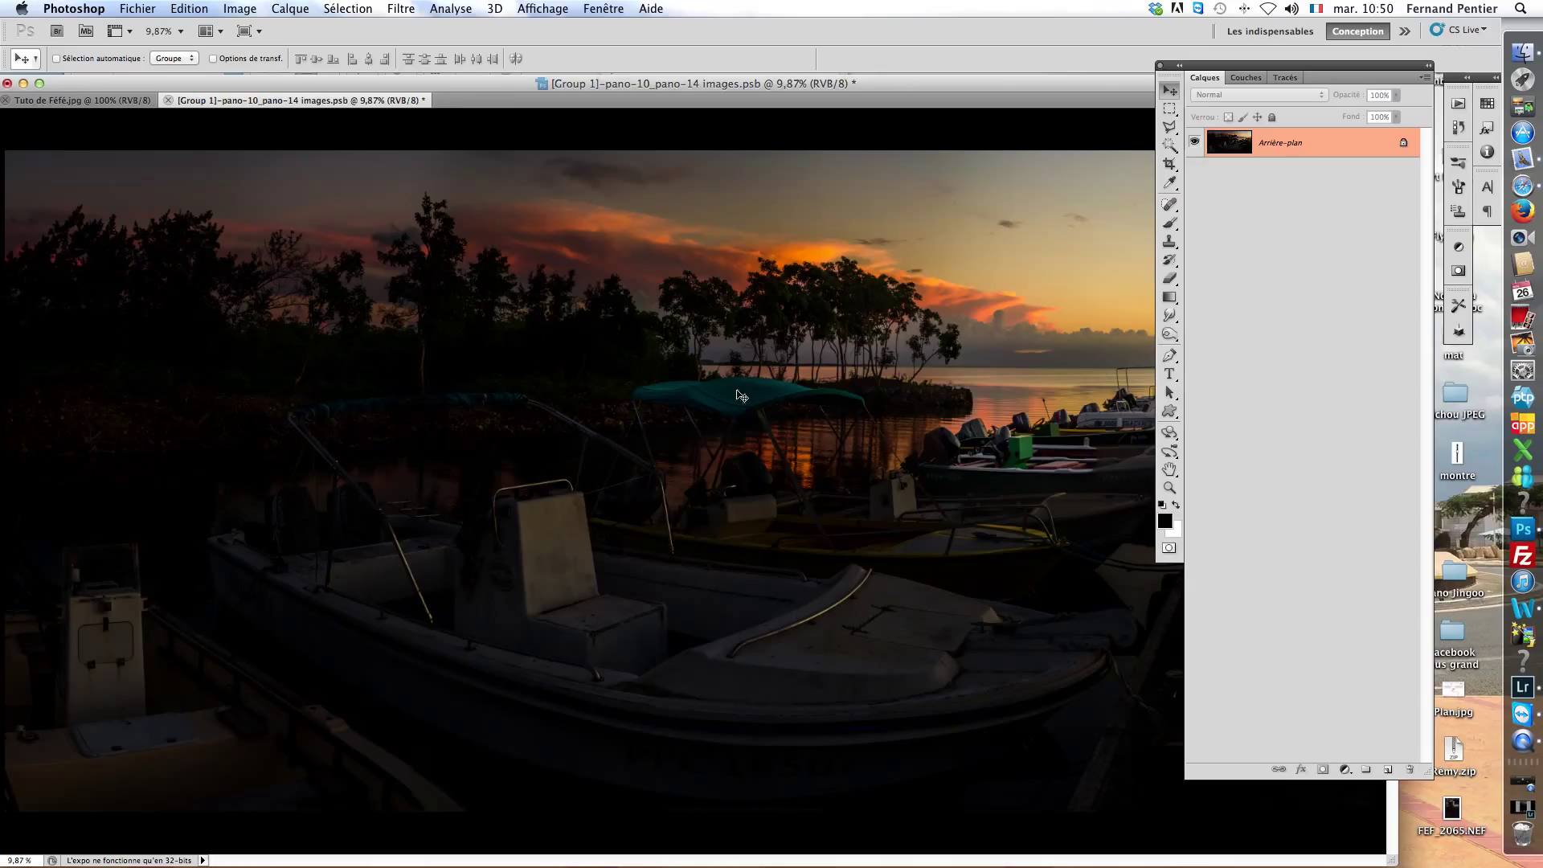
Close the panorama's PSB document without saving and minimize the remaining Photoshop window
left_click(168, 101)
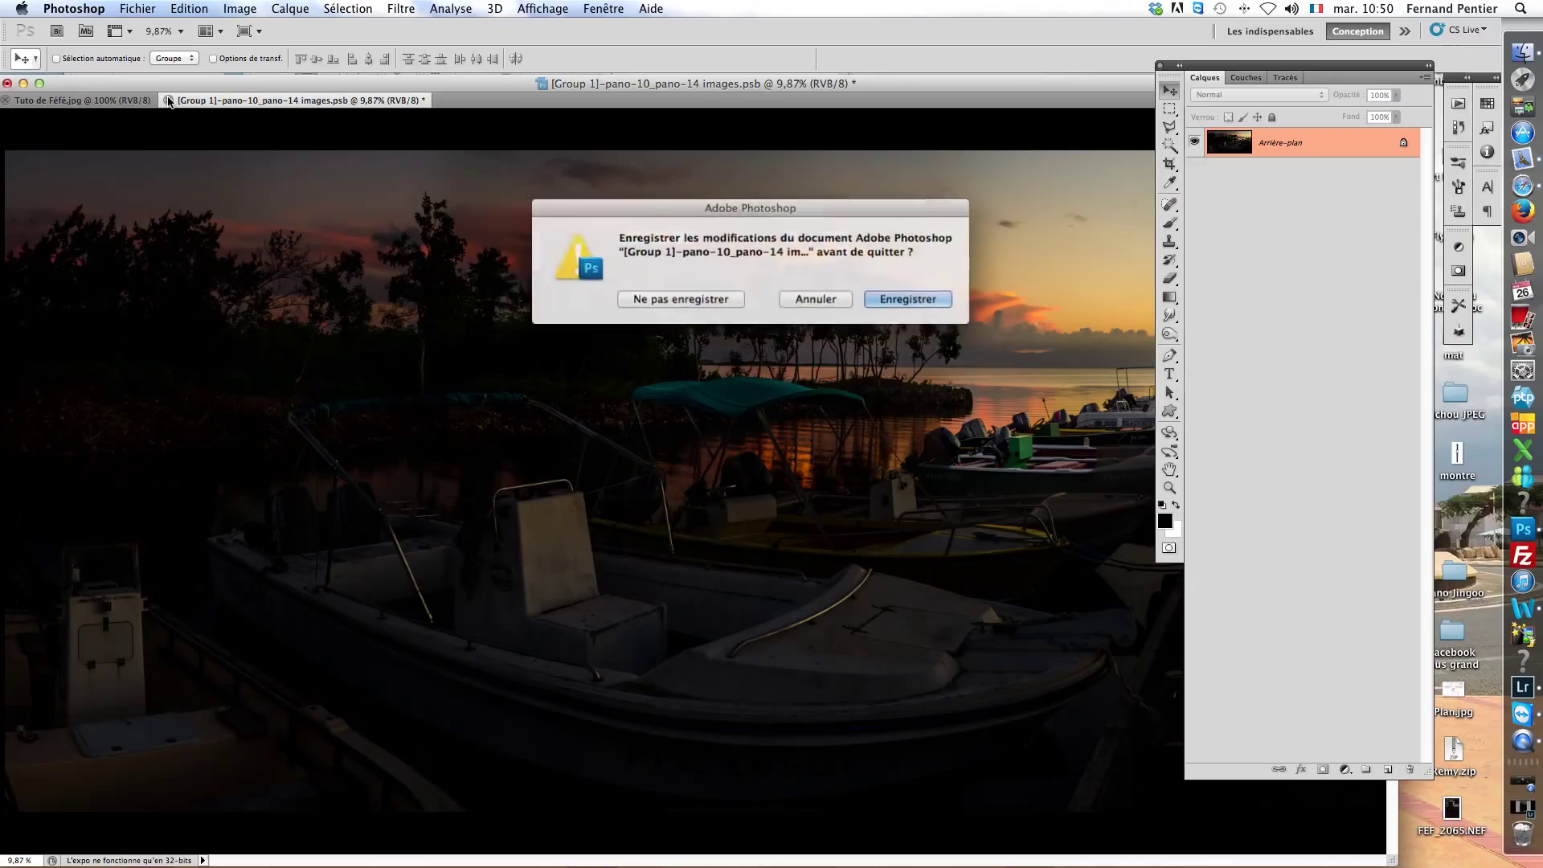
left_click(672, 302)
left_click(23, 84)
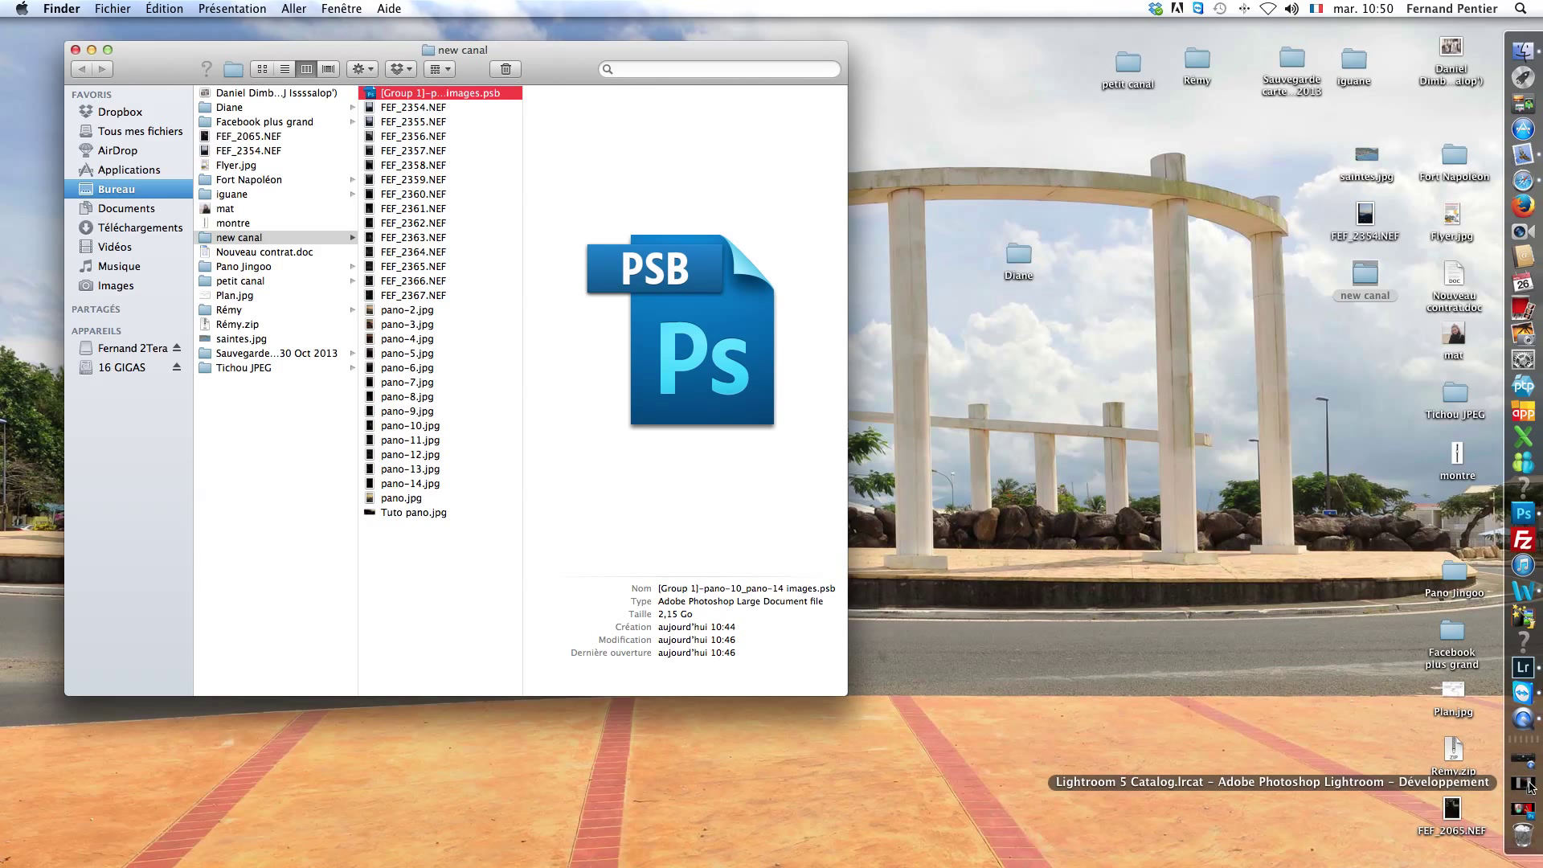
Switch to Lightroom's Library and remove all 14 selected source photos from the catalog, keeping their files on disk
left_click(1531, 785)
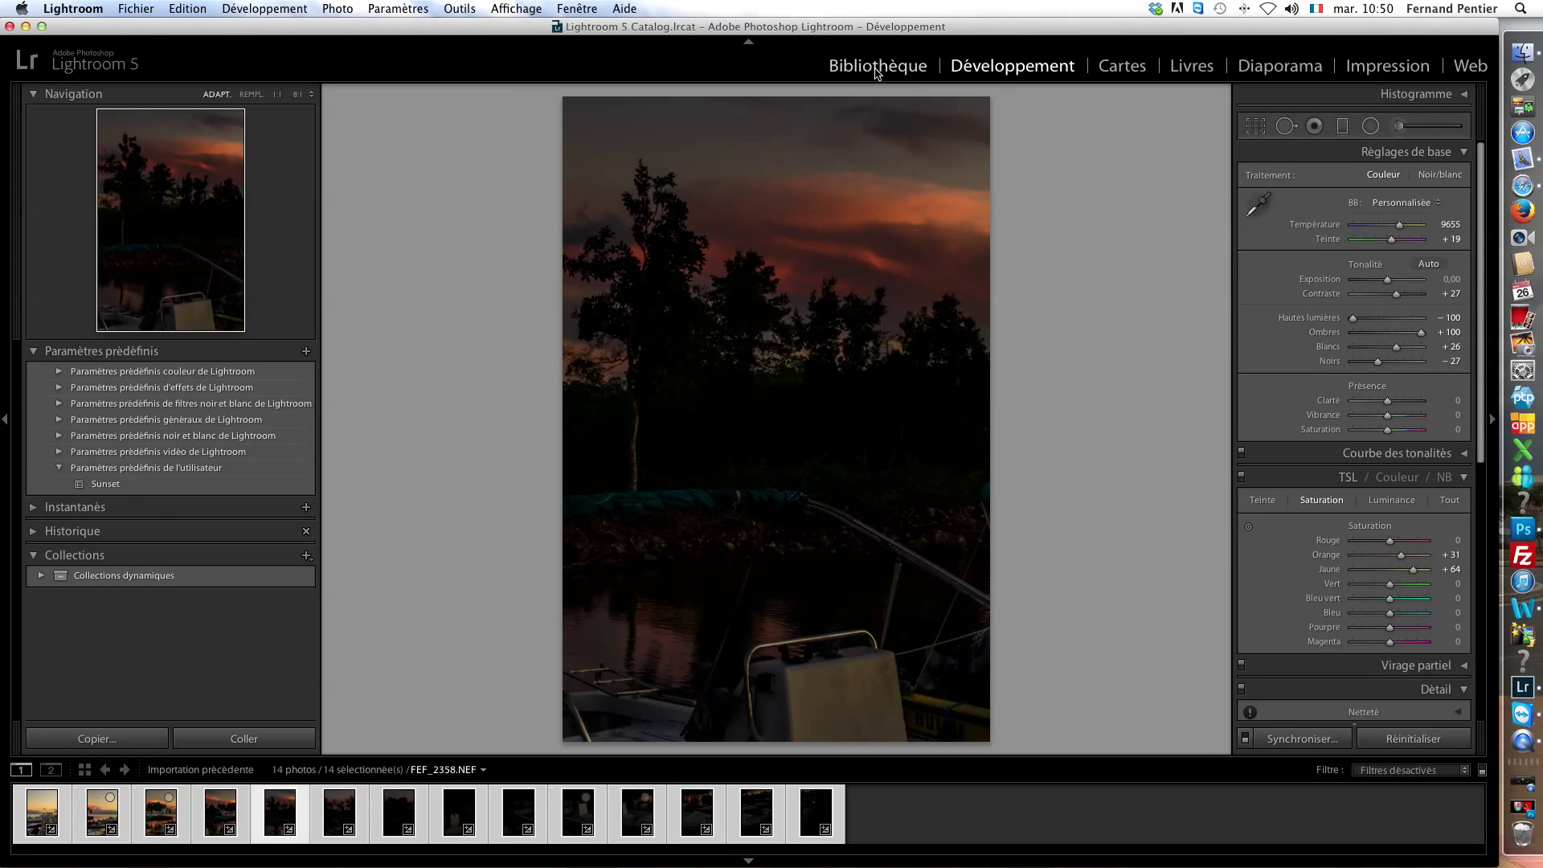
left_click(877, 68)
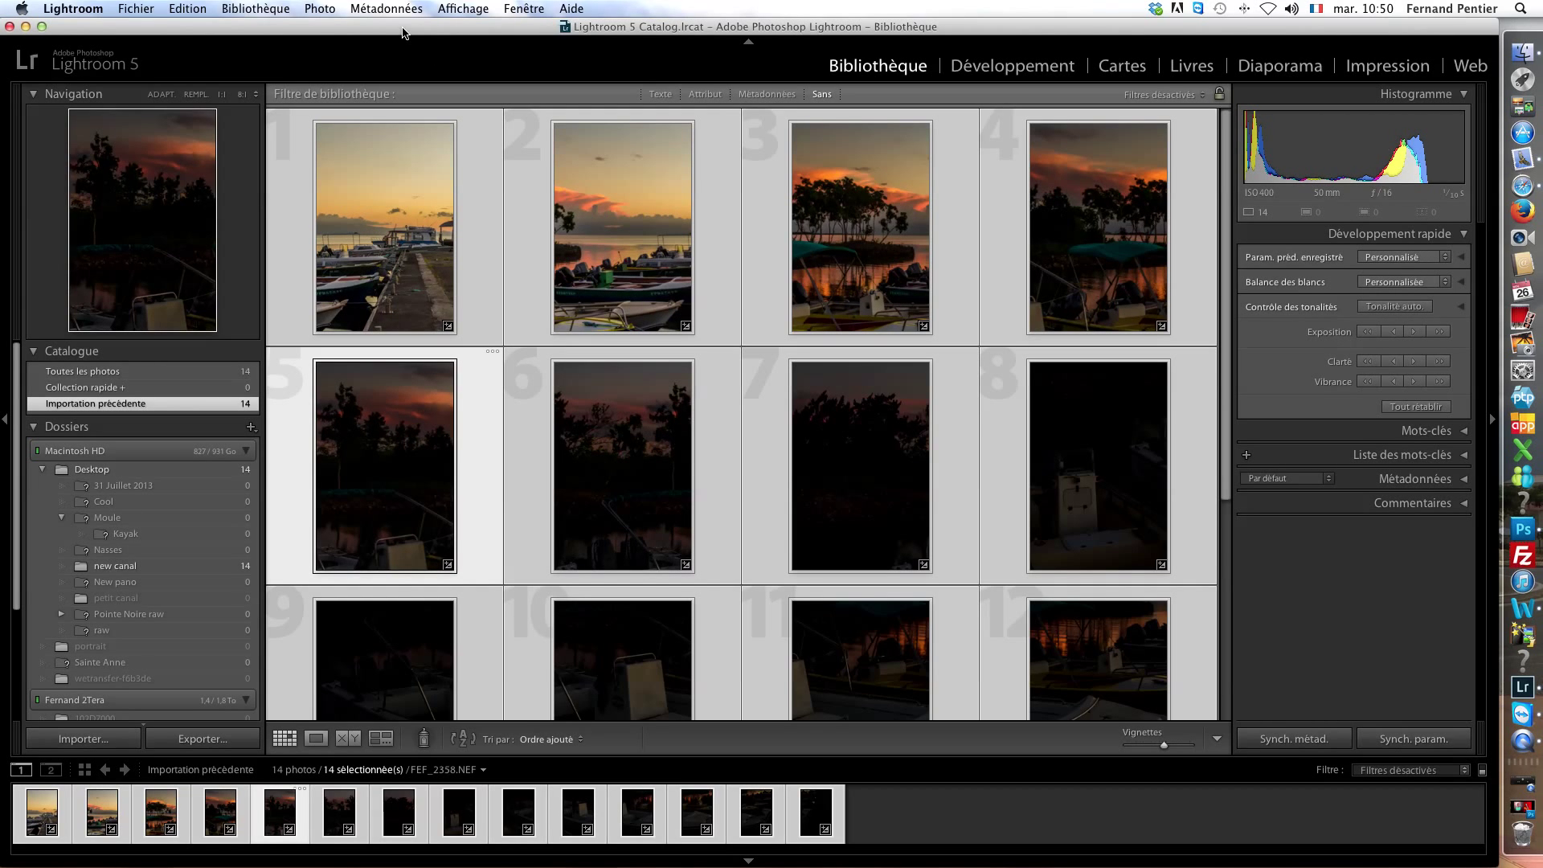
left_click_drag(402, 31, 446, 38)
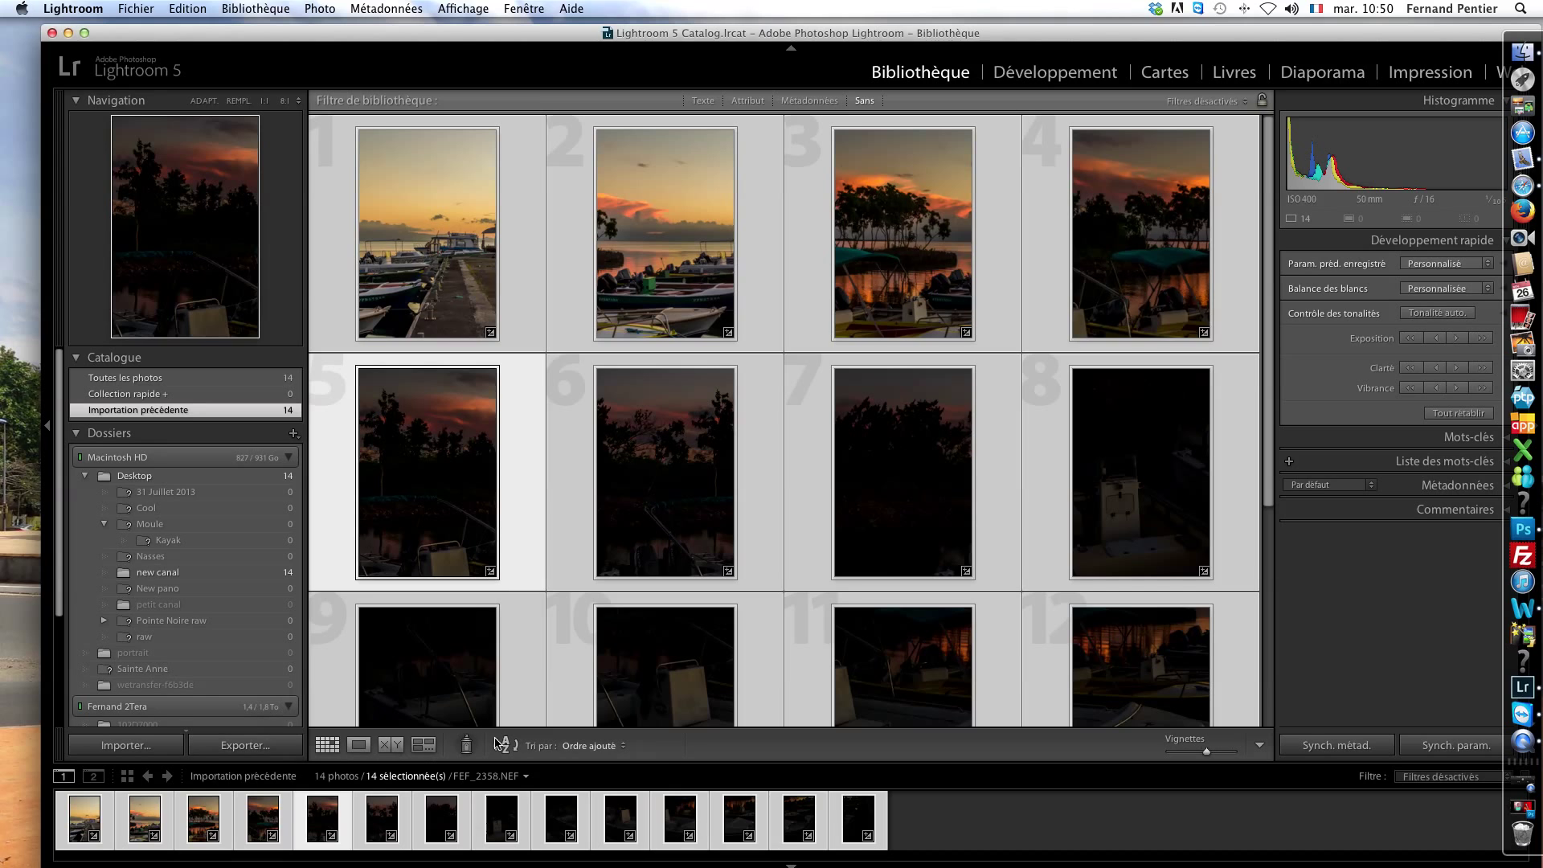
right_click(797, 819)
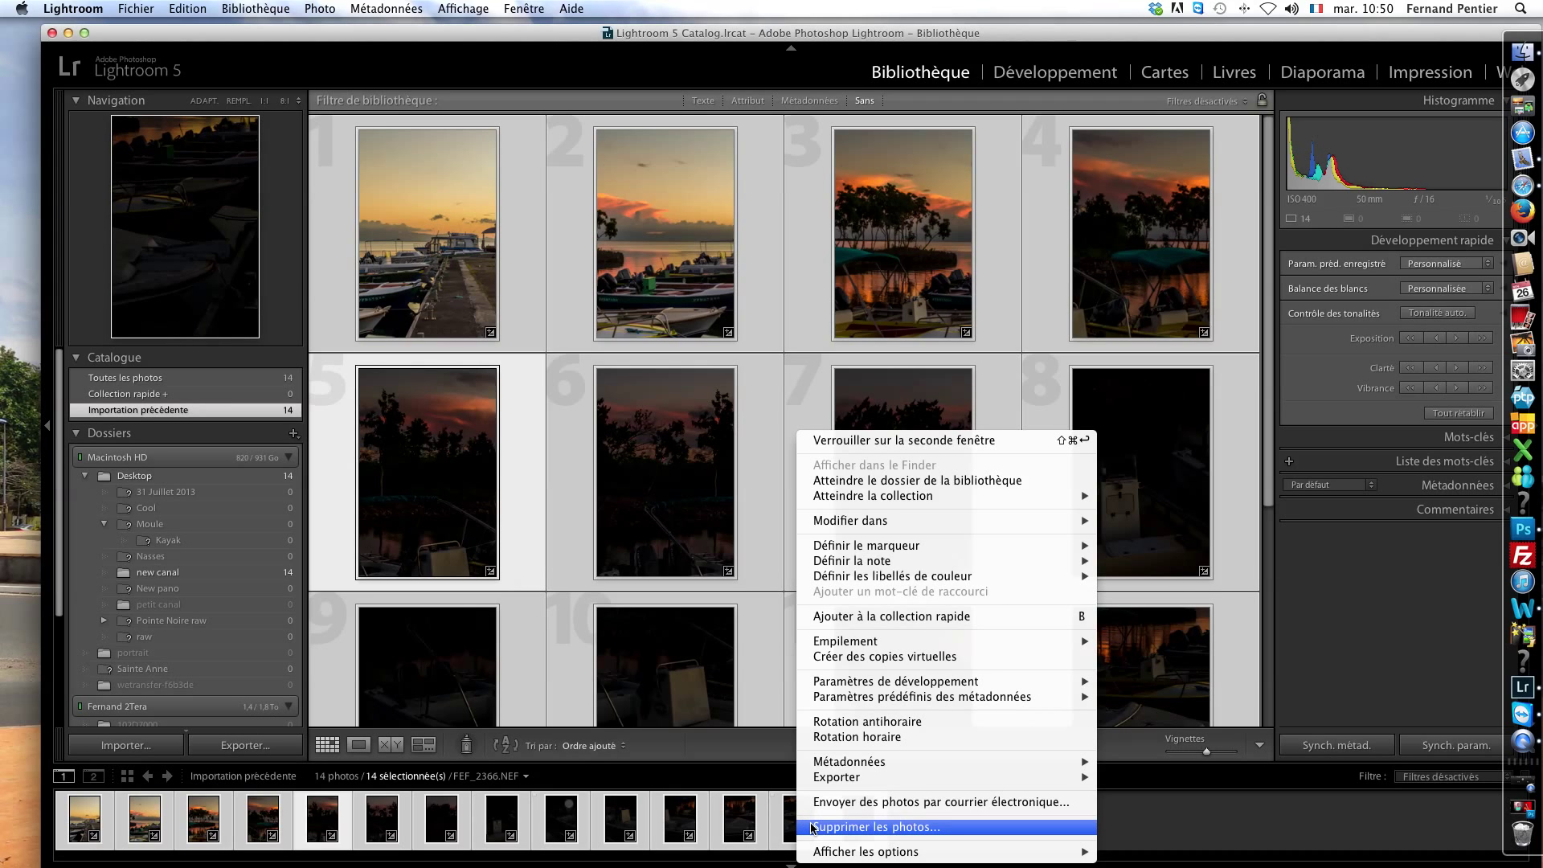
left_click(812, 827)
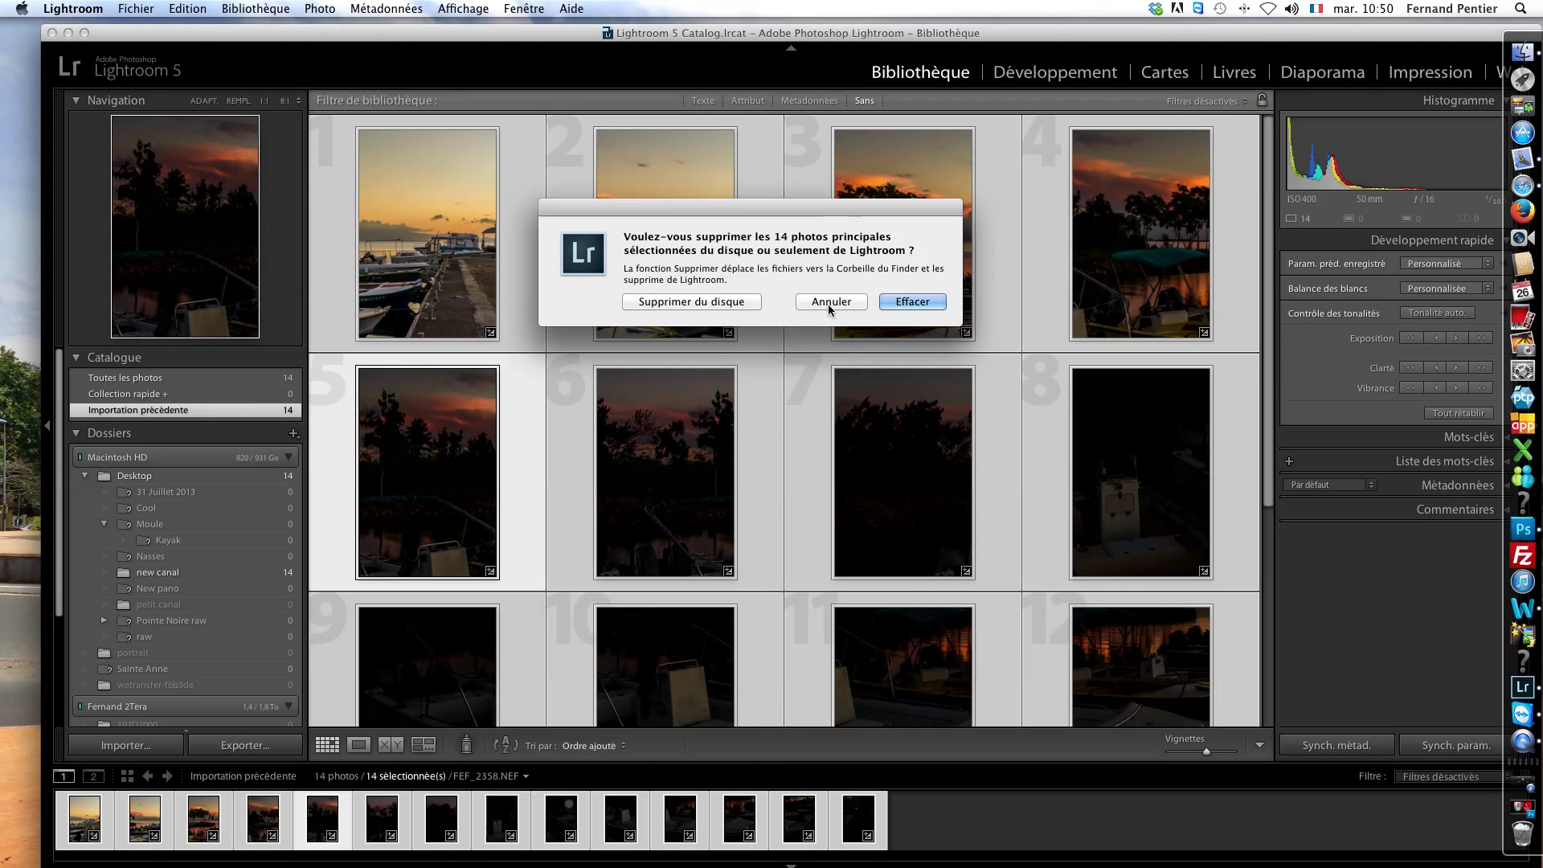
left_click(912, 302)
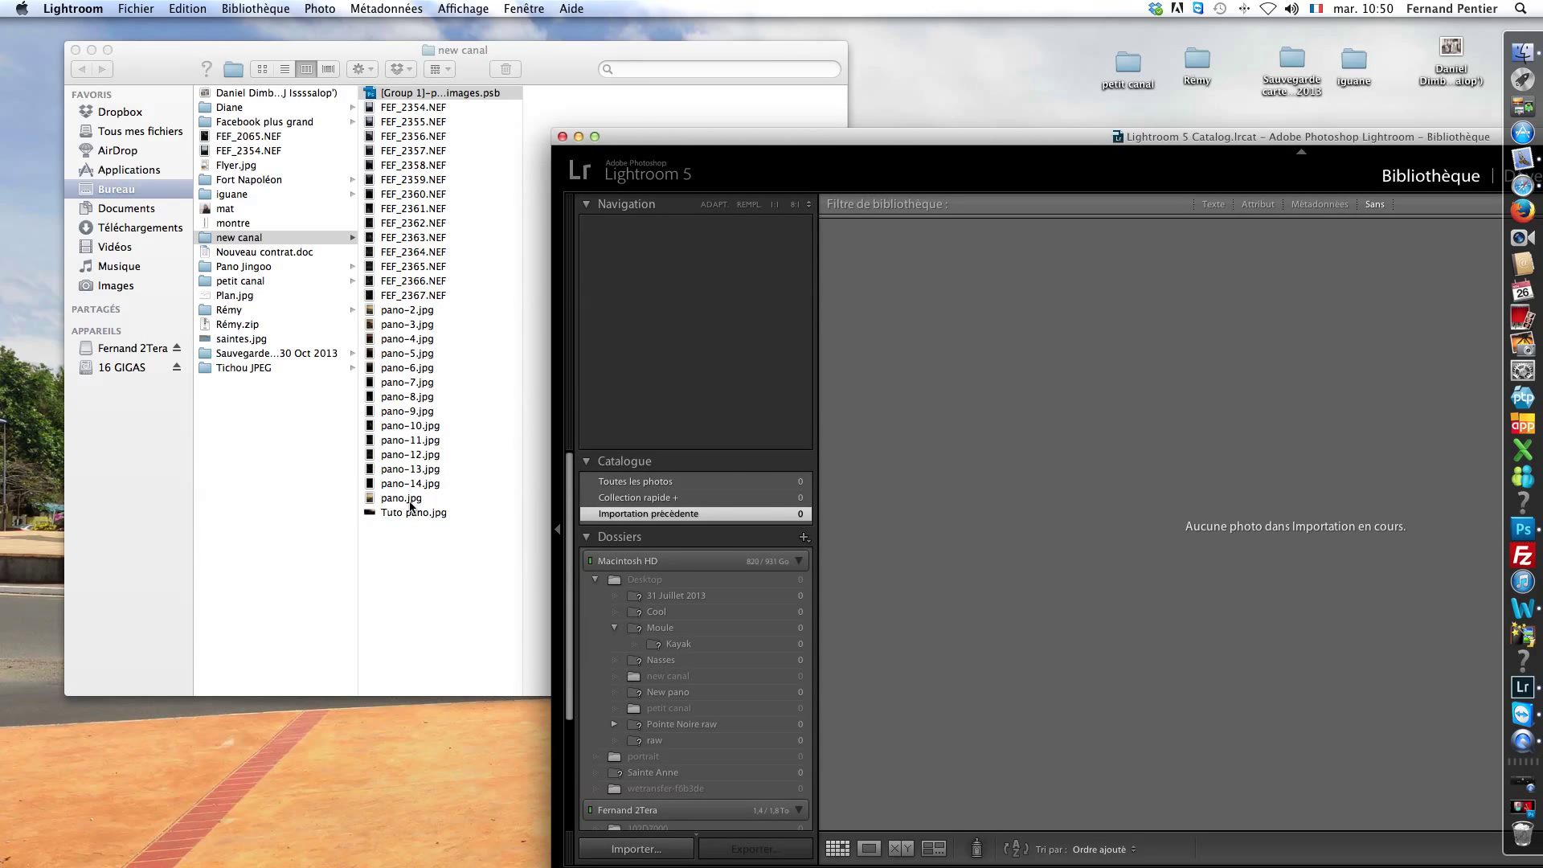
Import Tuto pano.jpg from the new canal folder into the Lightroom catalog
left_click(396, 543)
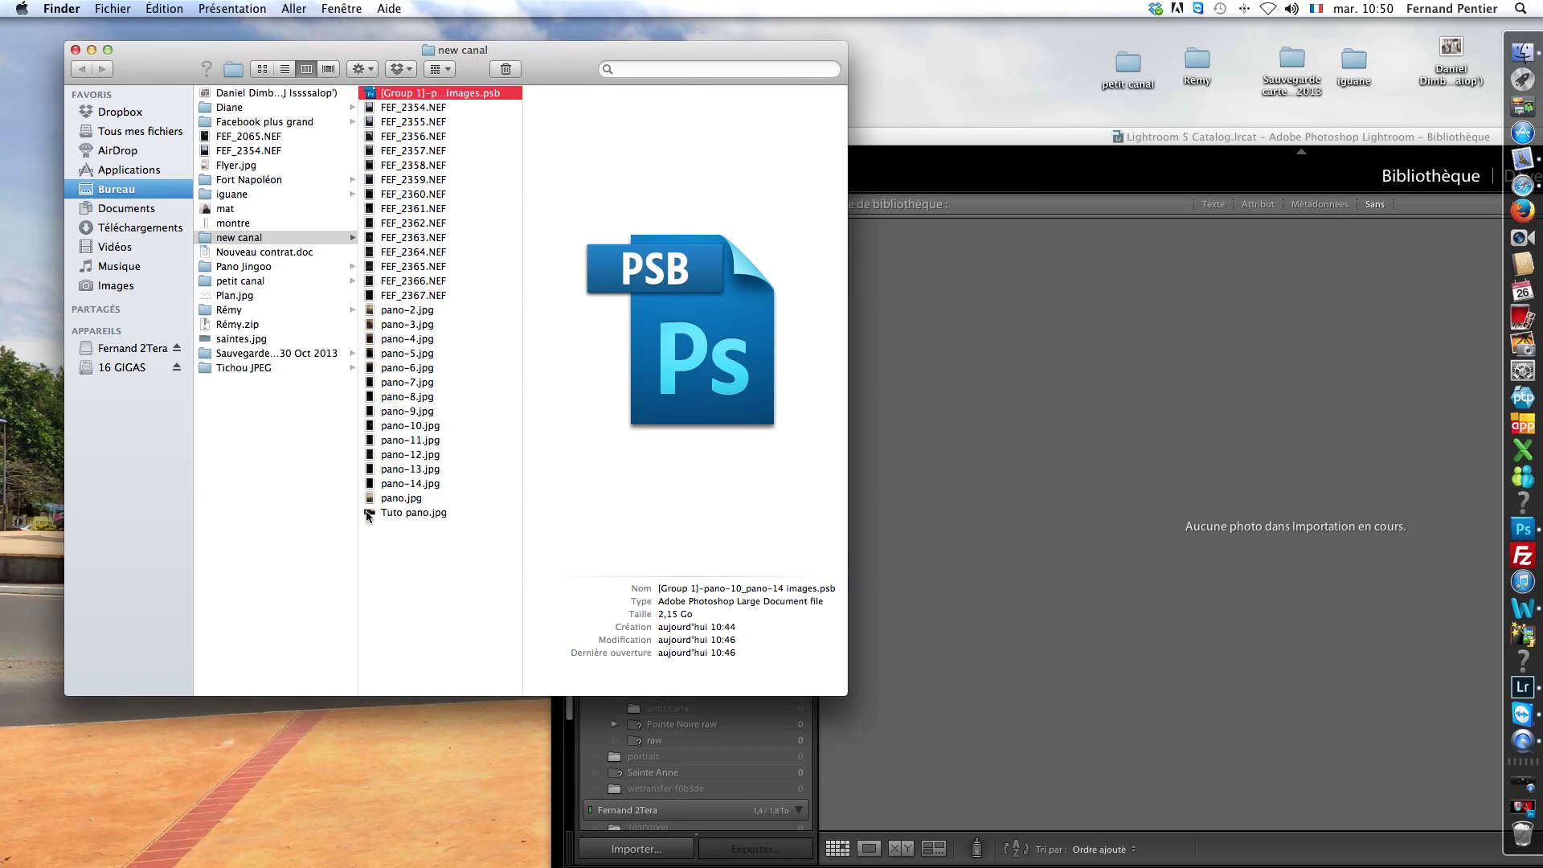
left_click_drag(368, 516, 980, 235)
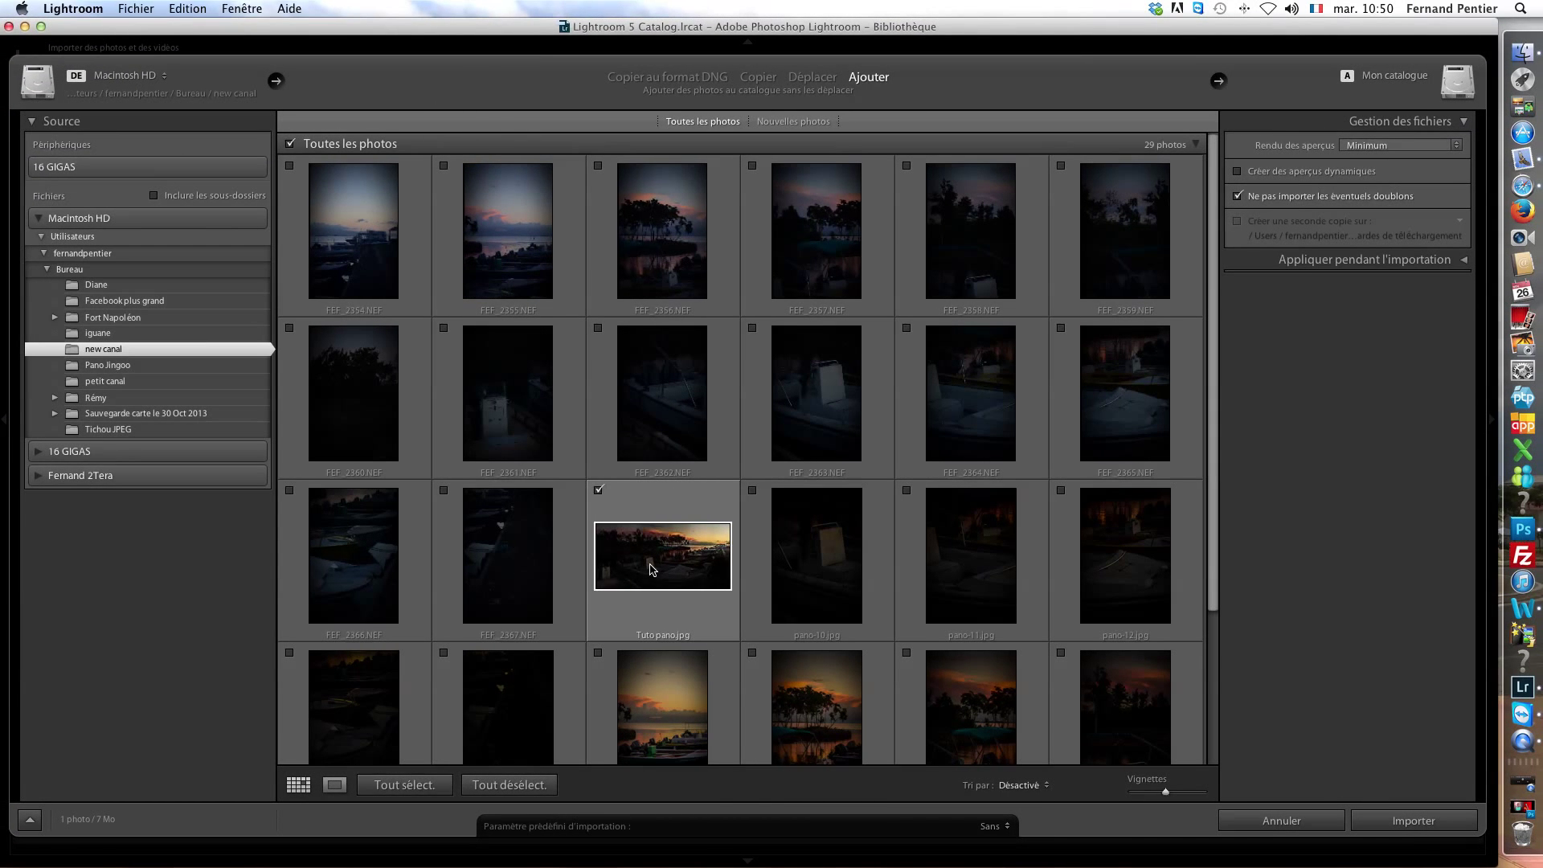
left_click(1413, 820)
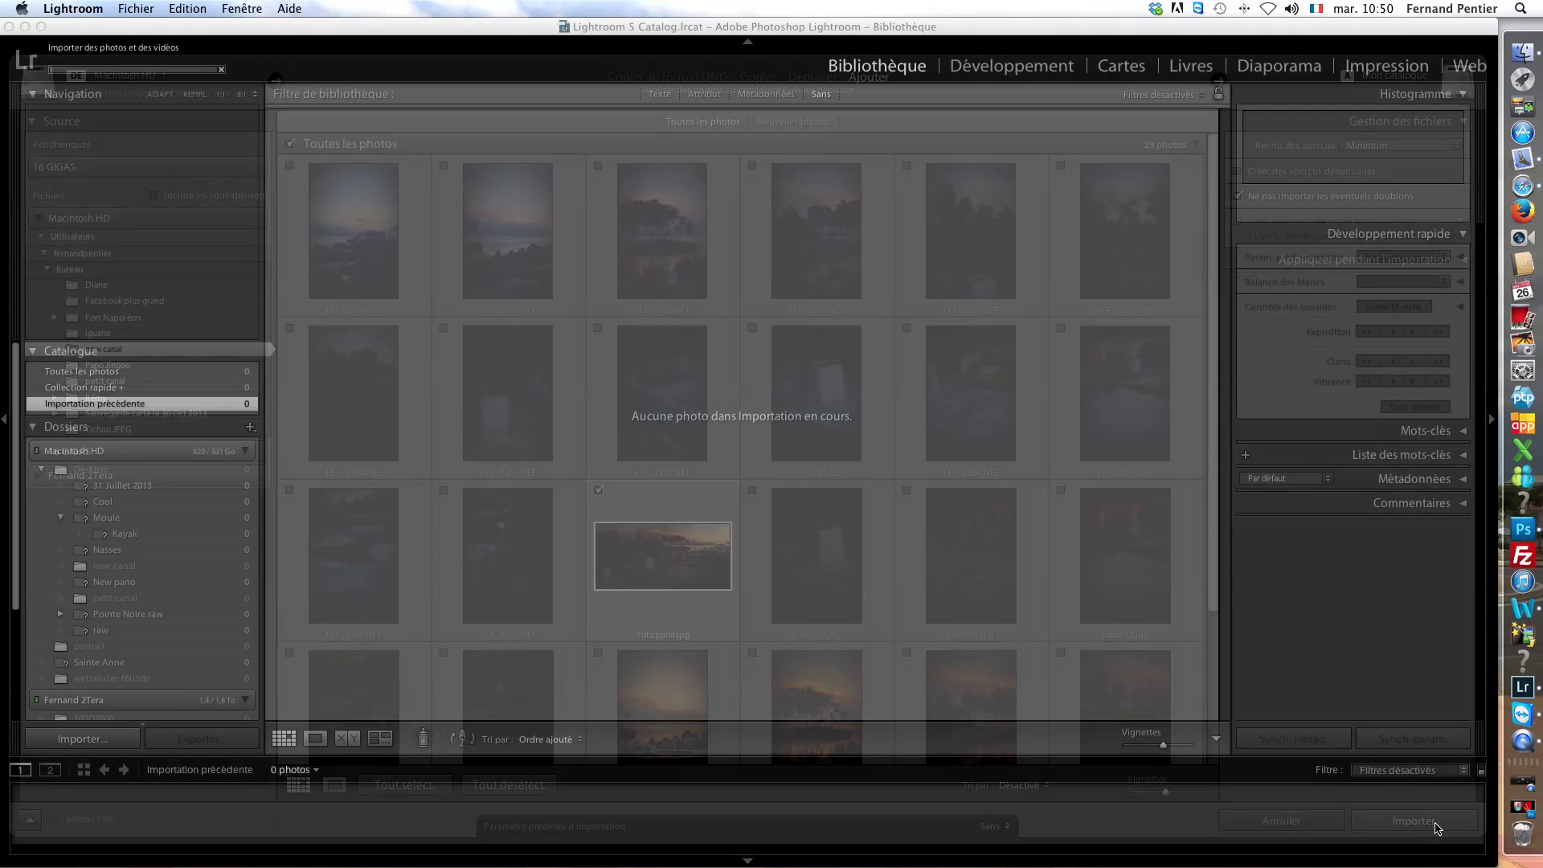
Develop the imported panorama with Highlights at −17, Shadows at +100 and Exposure at +0.75
left_click(455, 247)
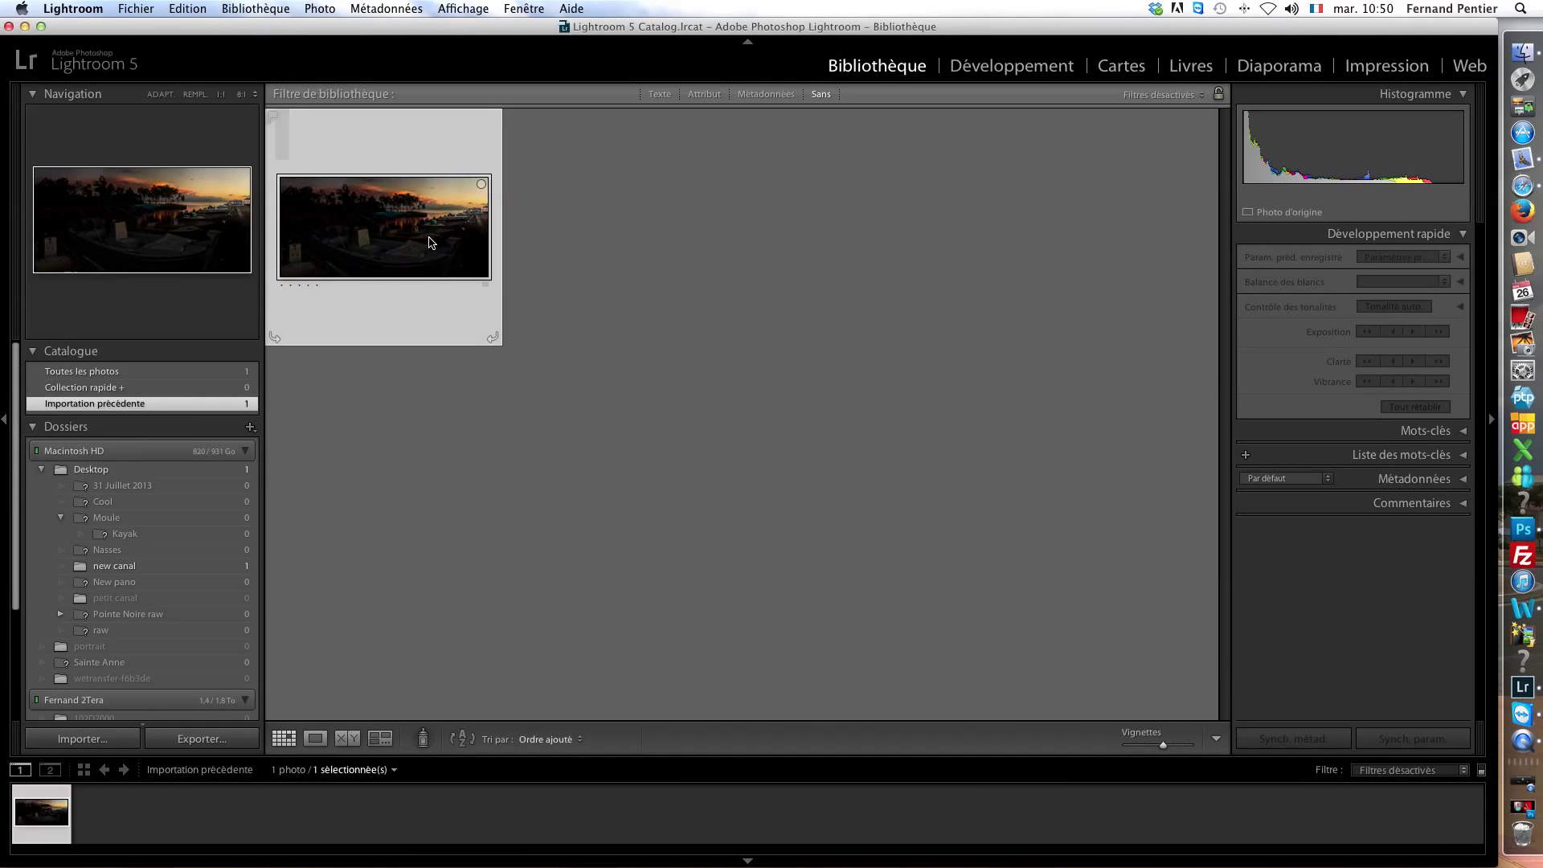
left_click(1002, 77)
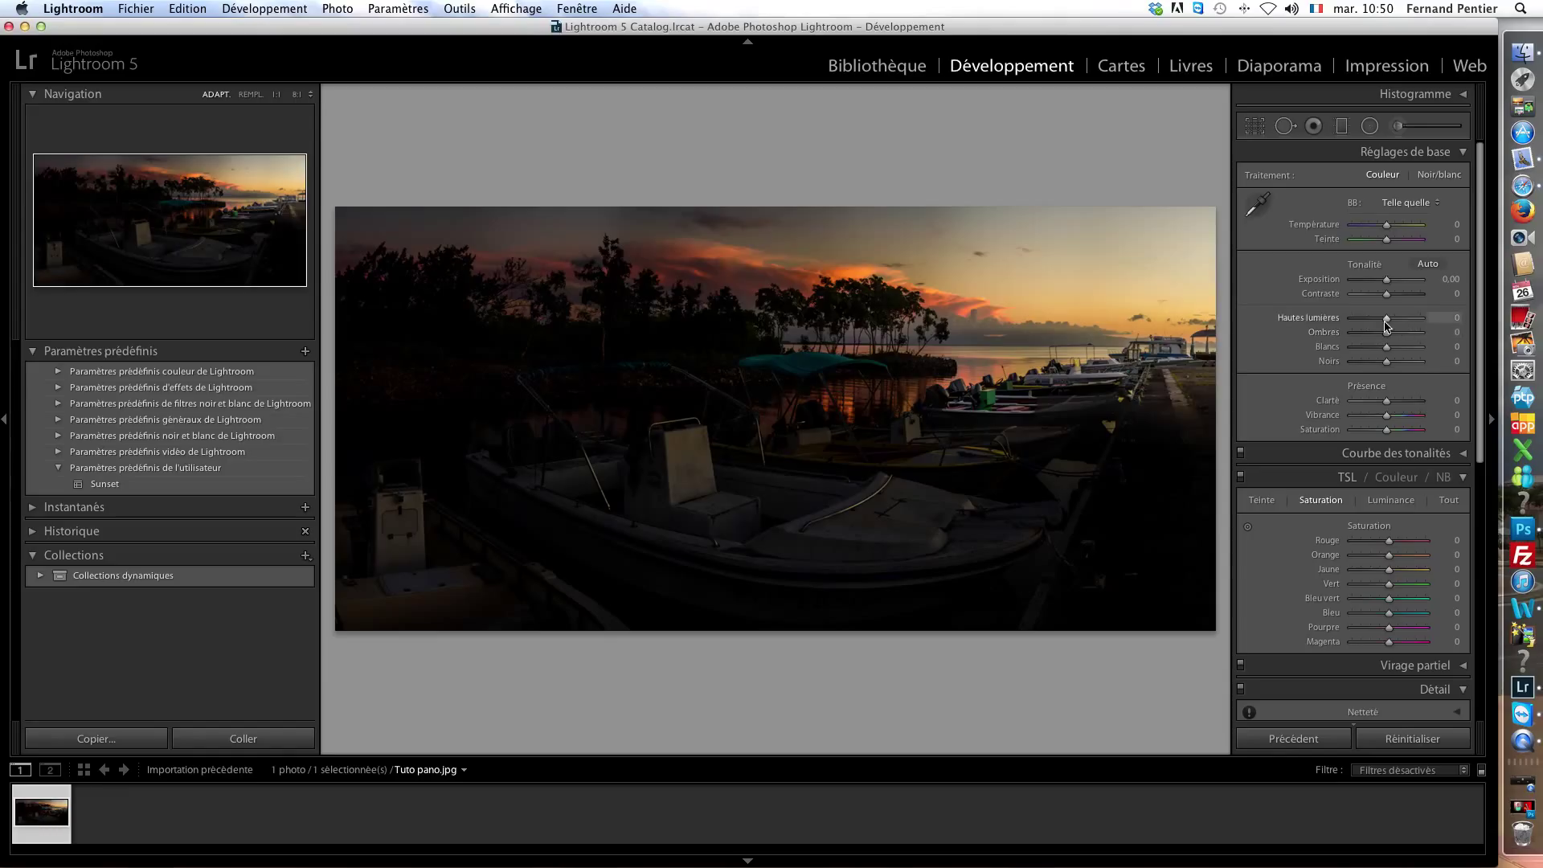
left_click_drag(1382, 322, 1384, 321)
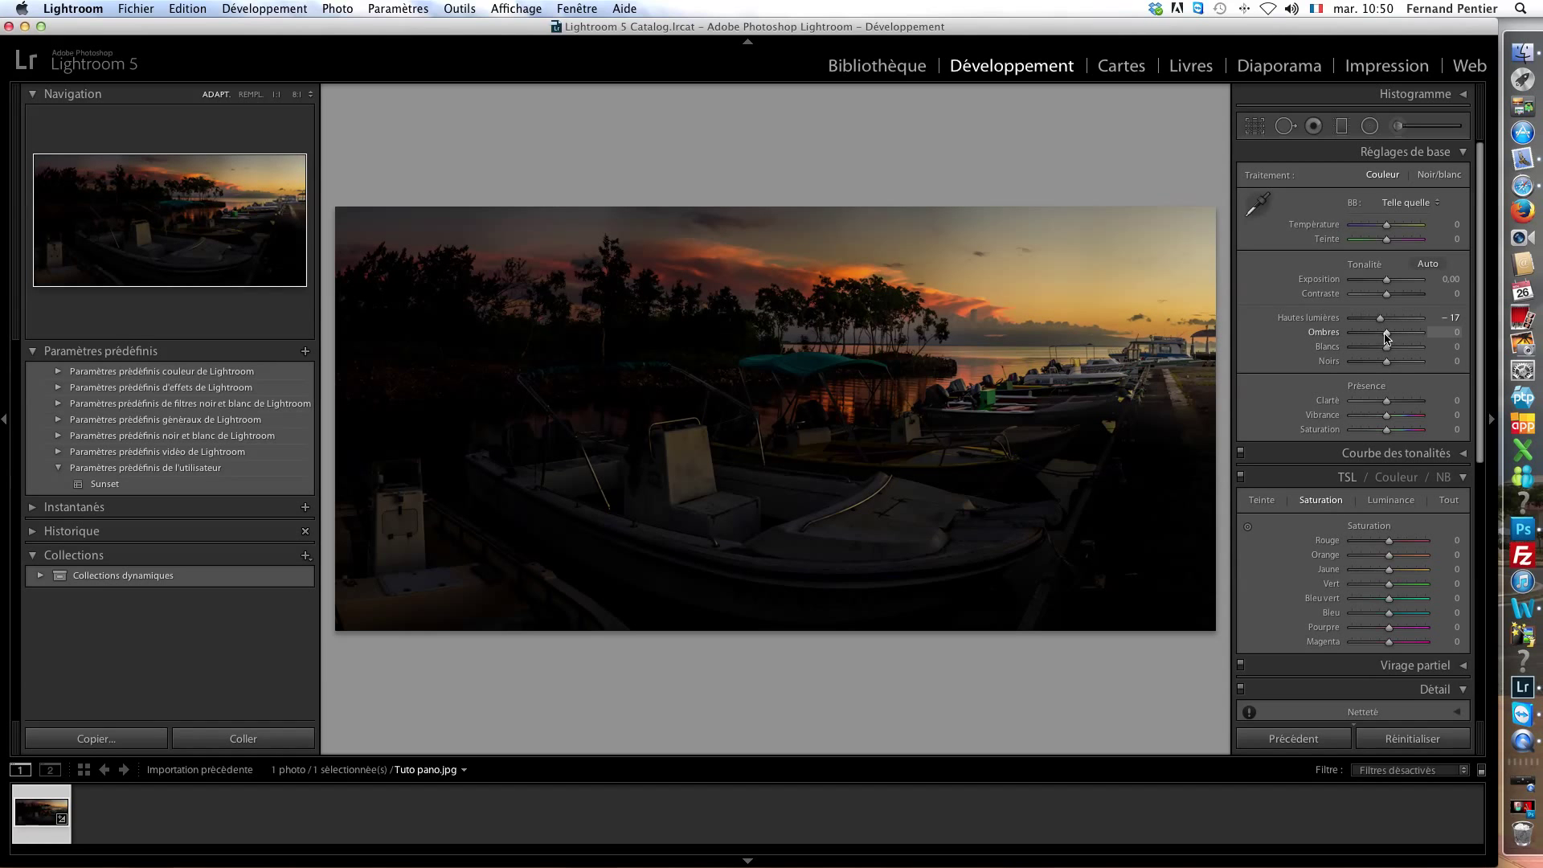
left_click_drag(1403, 337, 1428, 339)
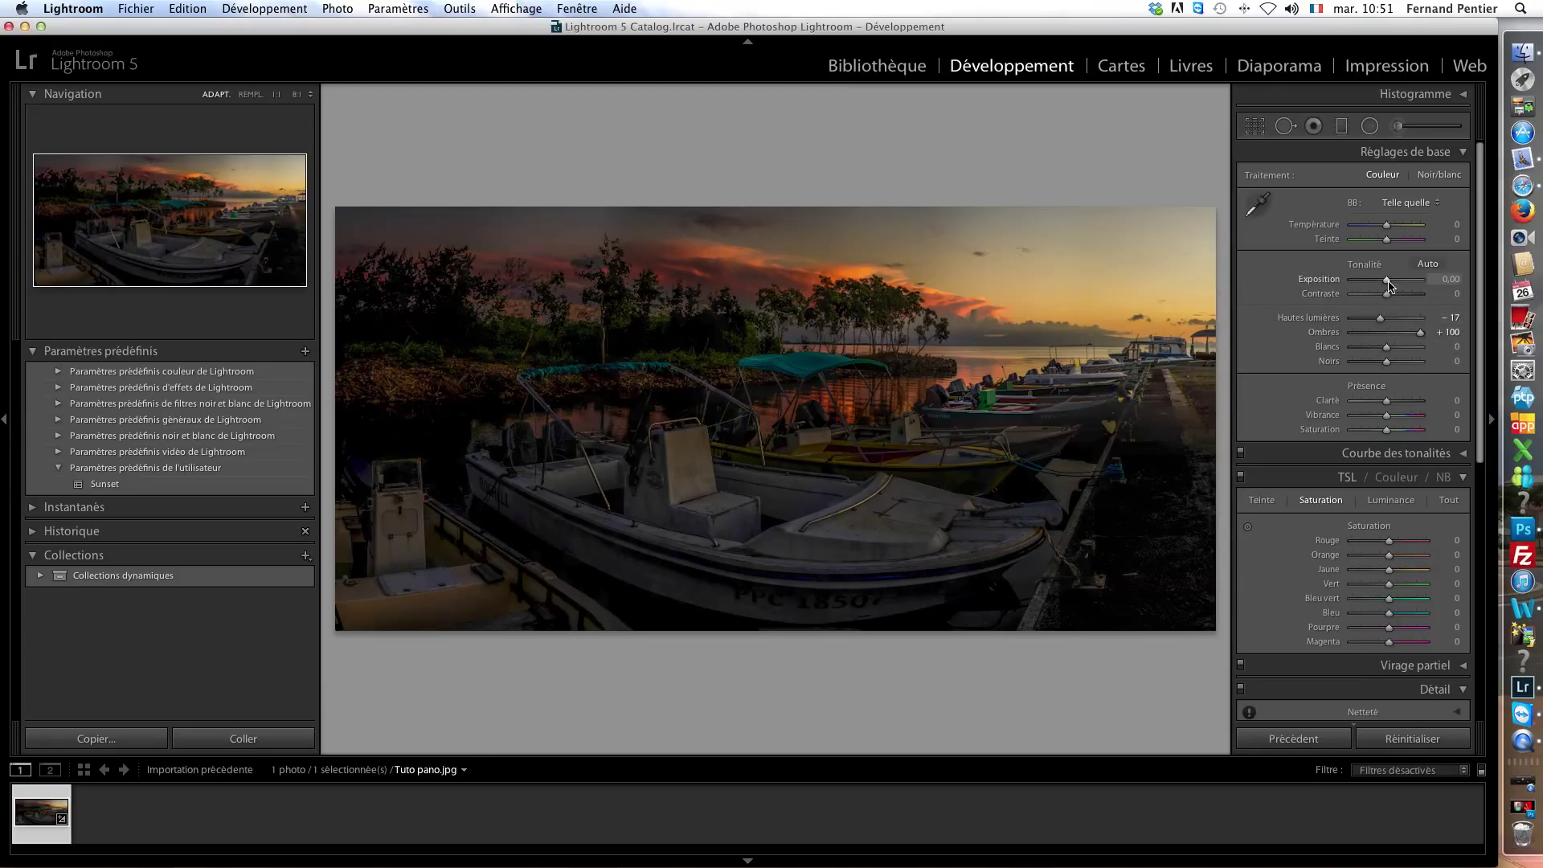
left_click_drag(1388, 280, 1393, 282)
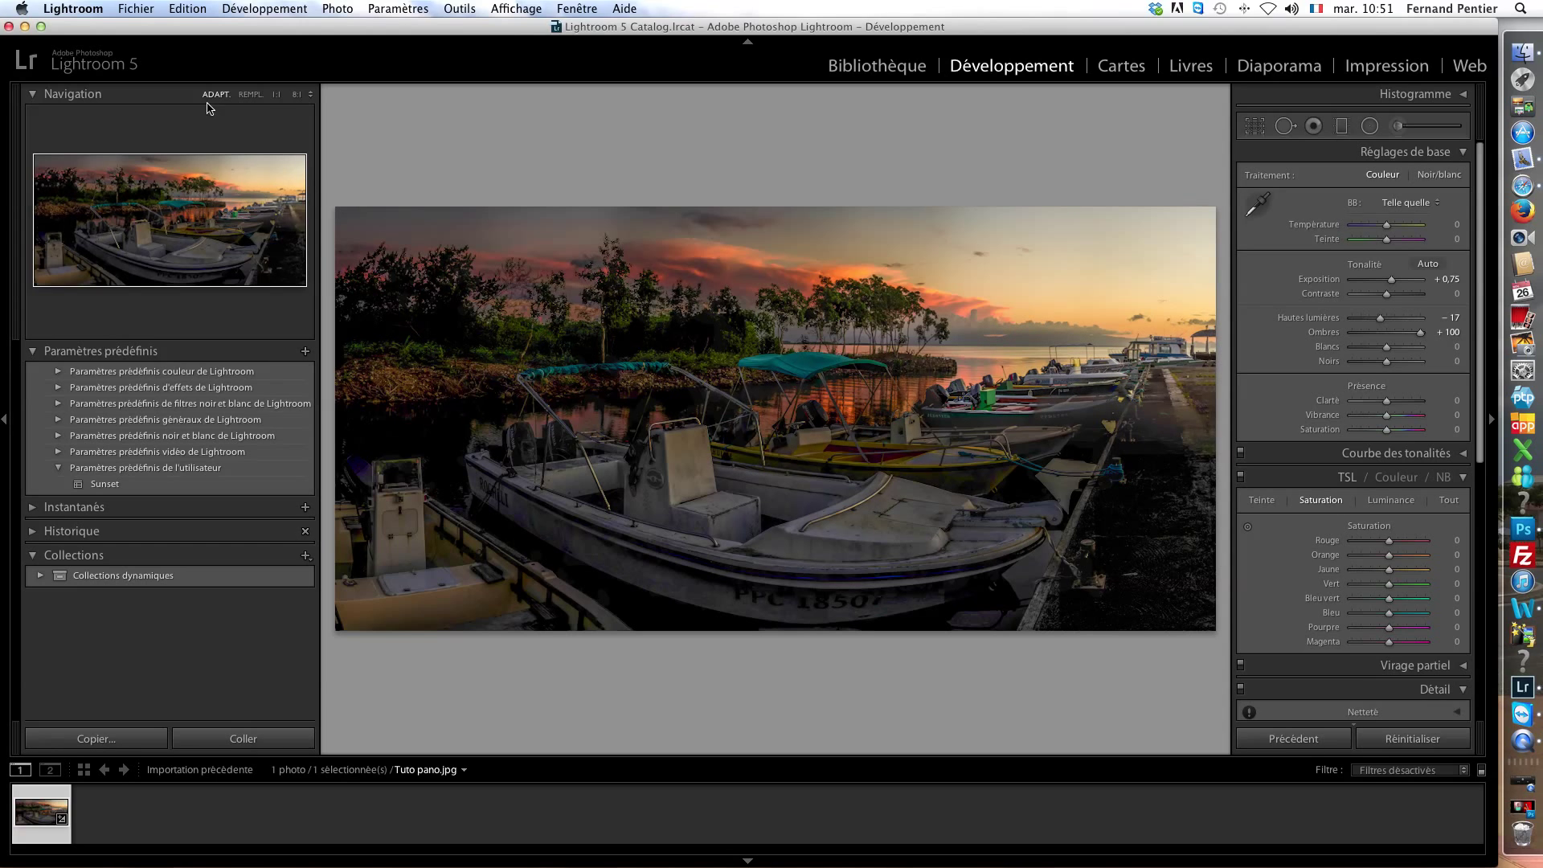
Inspect the boats' dark areas at full magnification and reduce noise with Luminance at 57 and Color at 51
left_click(297, 95)
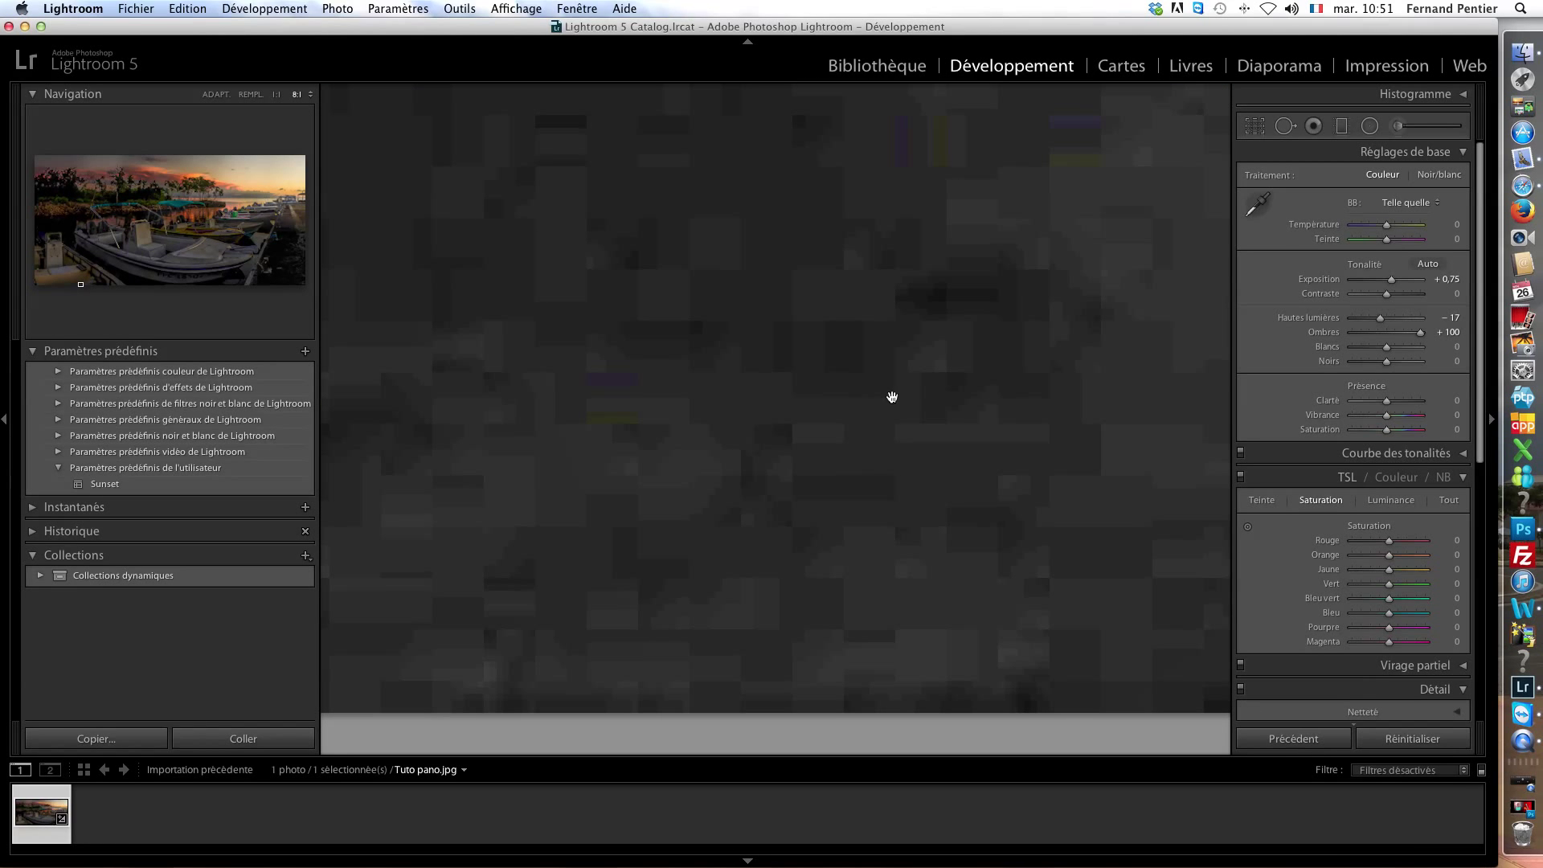
mouse_move(933, 364)
left_mouse_down()
mouse_move(833, 582)
mouse_move(885, 834)
left_mouse_up()
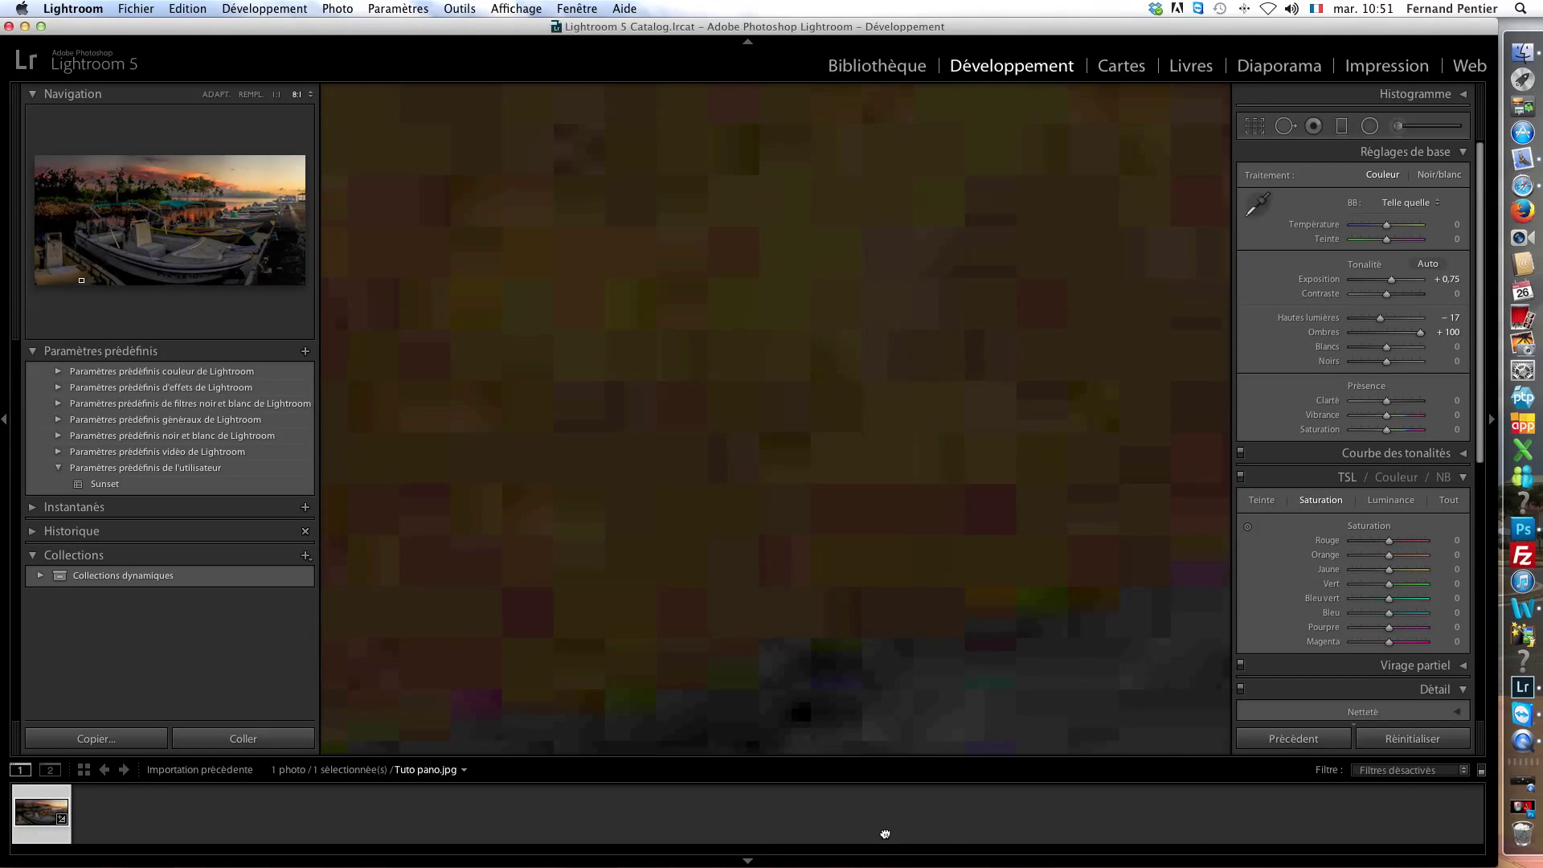
left_click(277, 95)
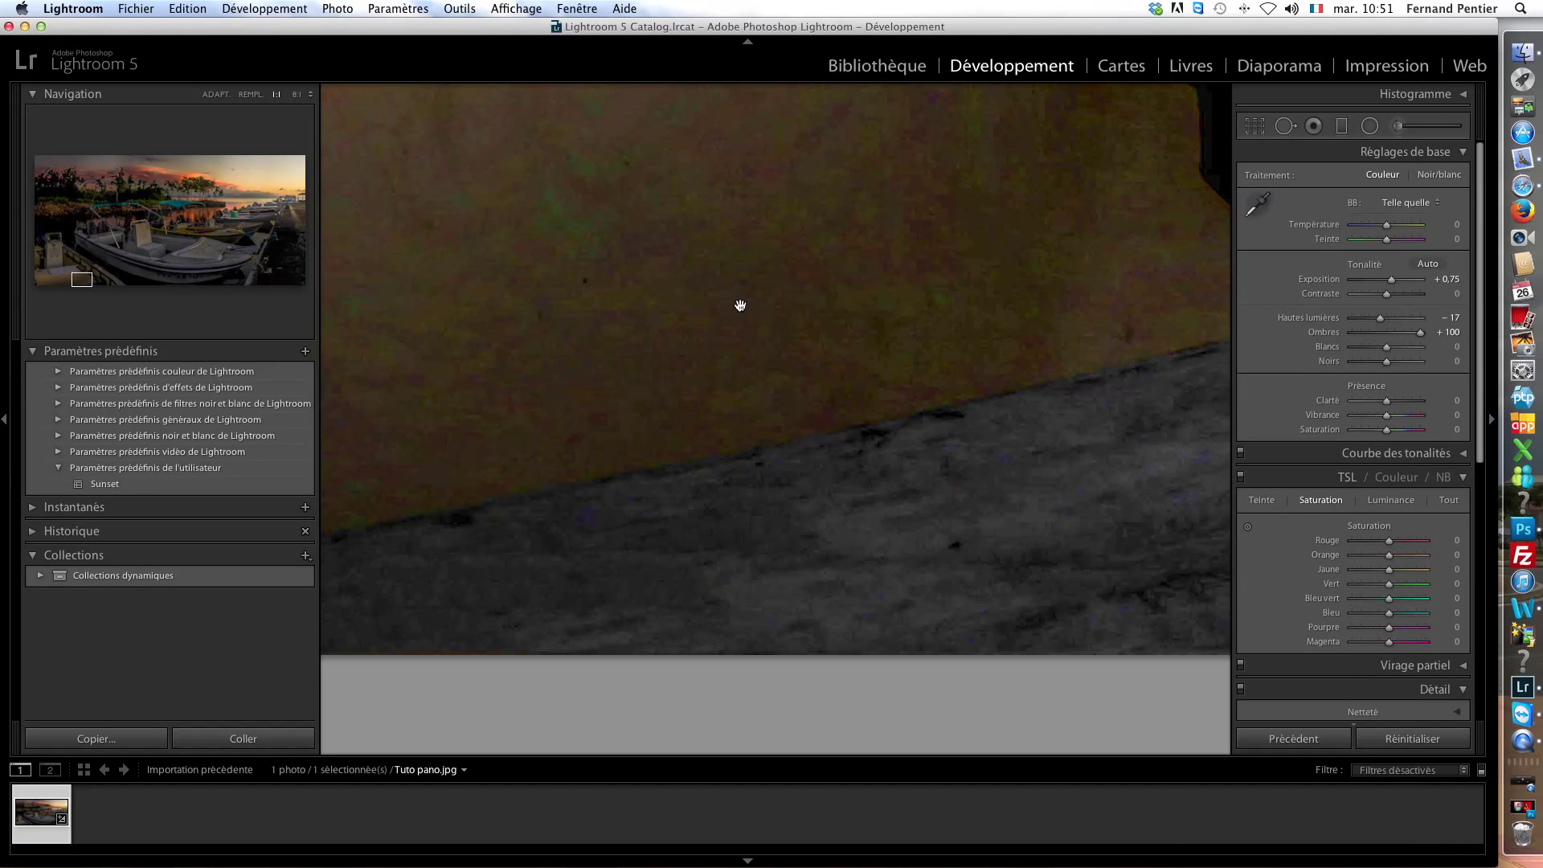
mouse_move(740, 305)
left_mouse_down()
mouse_move(788, 634)
mouse_move(830, 641)
left_mouse_up()
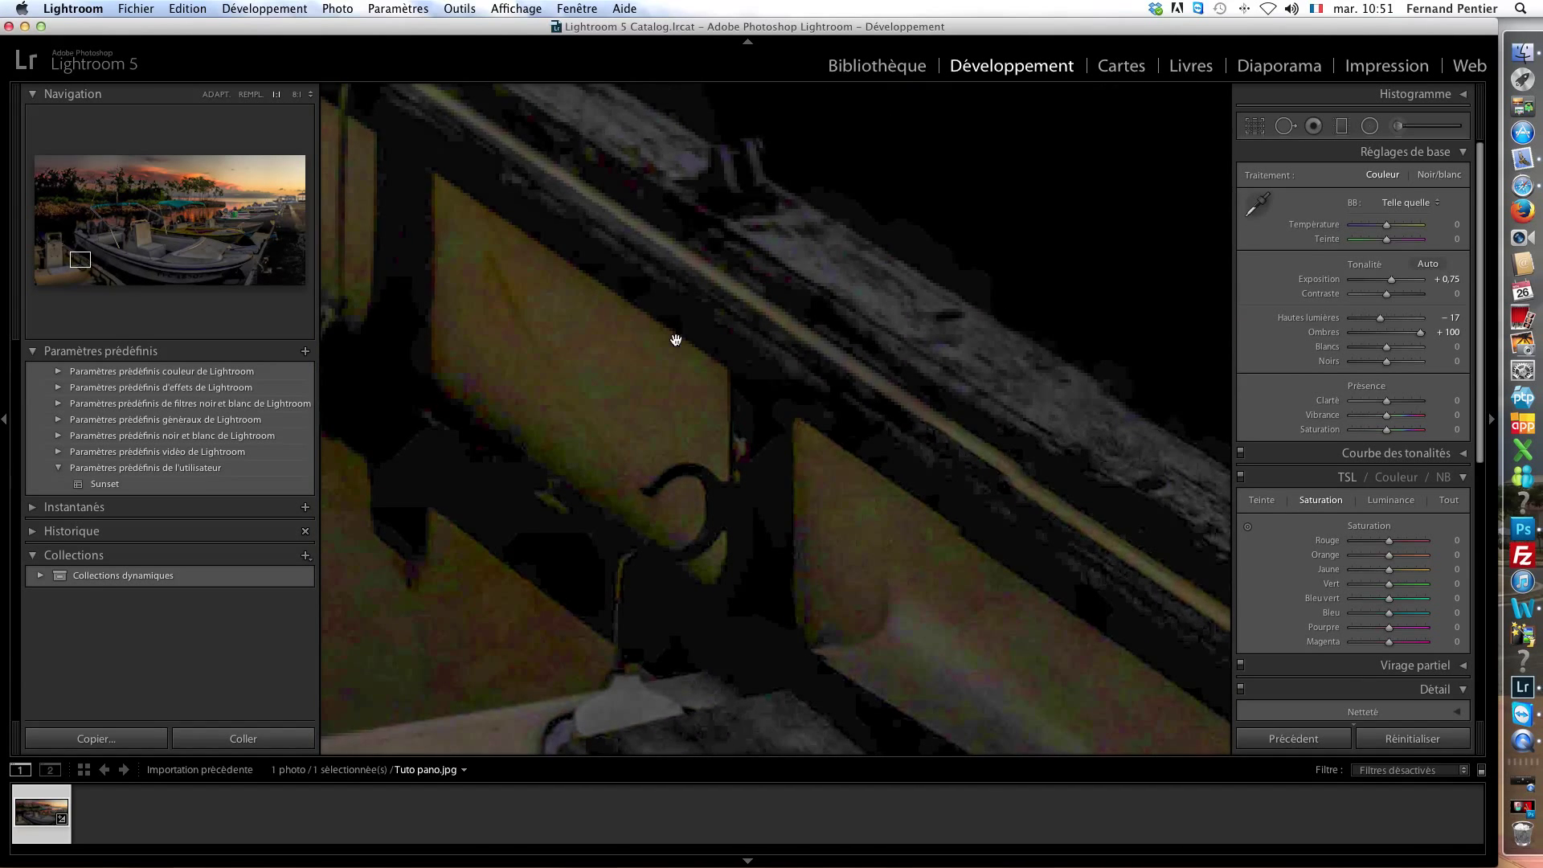
mouse_move(675, 339)
left_mouse_down()
mouse_move(1026, 458)
mouse_move(981, 688)
left_mouse_up()
mouse_move(731, 196)
left_mouse_down()
mouse_move(929, 640)
mouse_move(644, 623)
mouse_move(316, 486)
mouse_move(241, 372)
mouse_move(583, 441)
mouse_move(574, 316)
left_mouse_up()
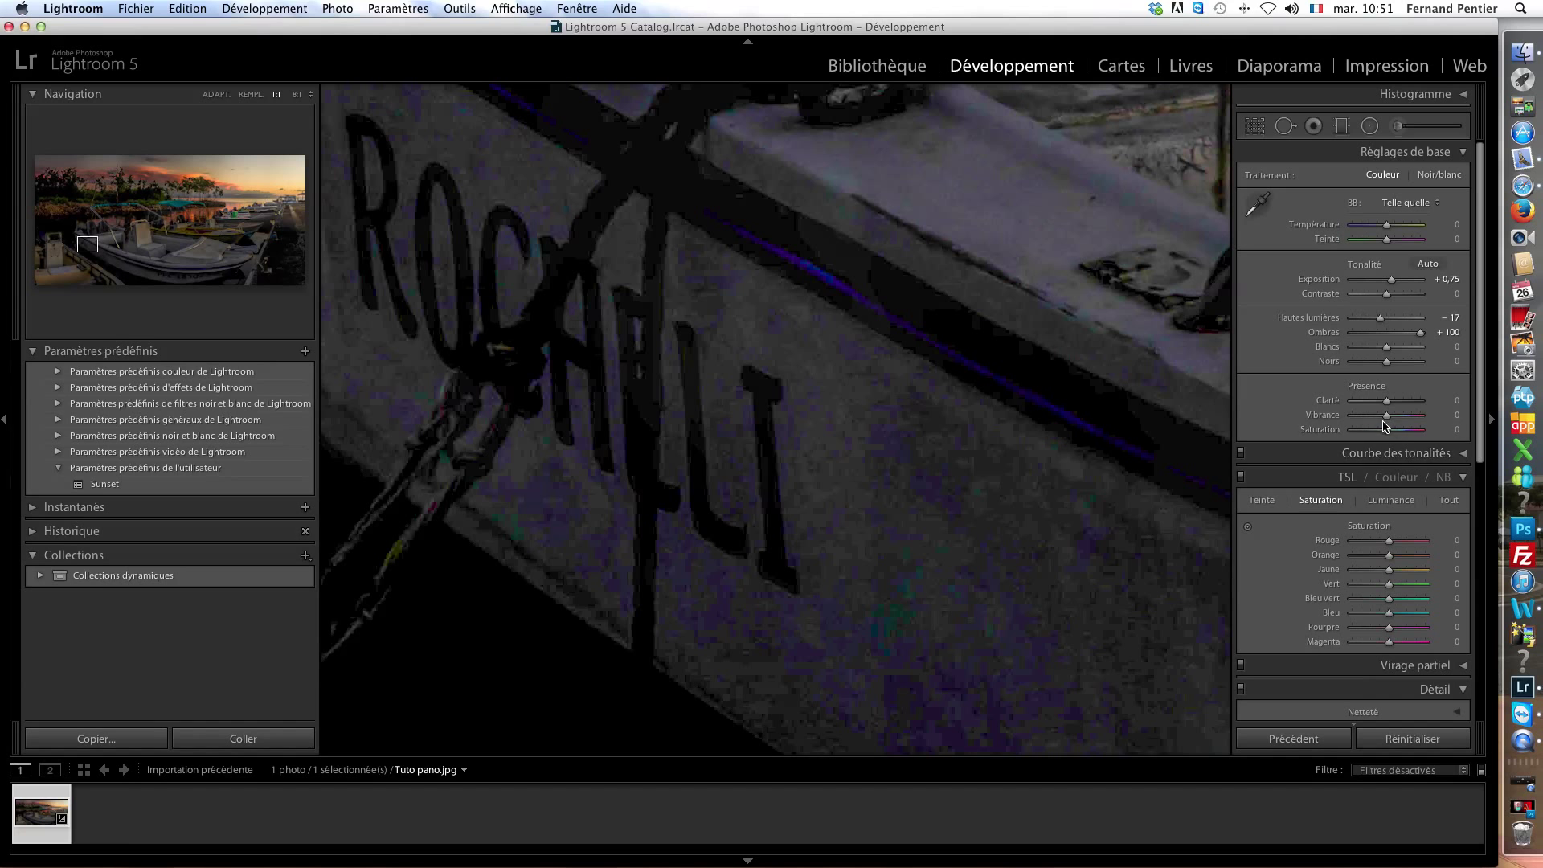
scroll(1381, 480, "down", 5)
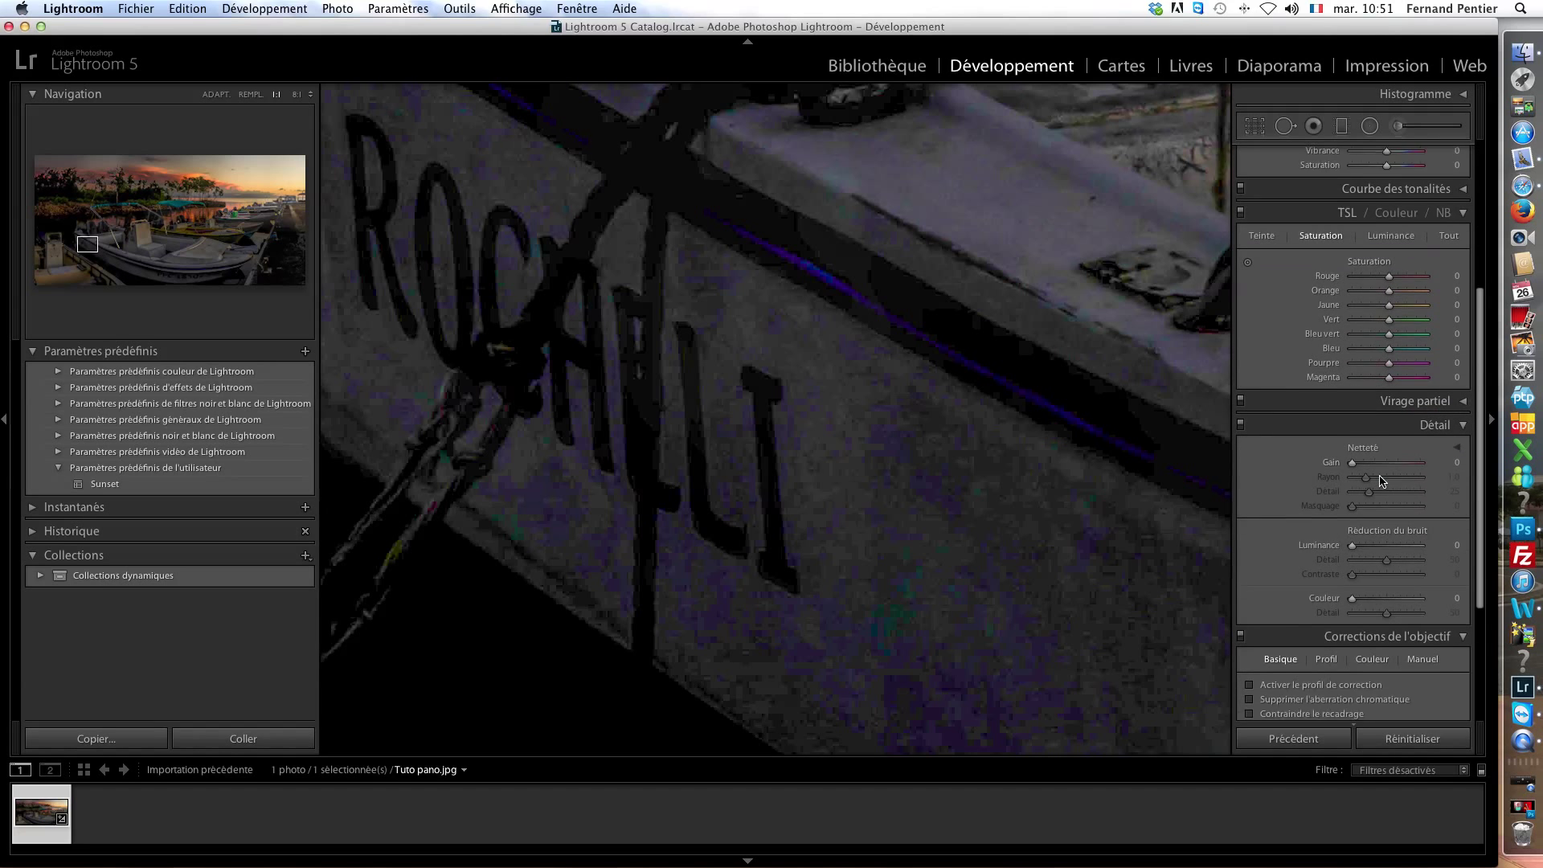
scroll(1380, 480, "down", 4)
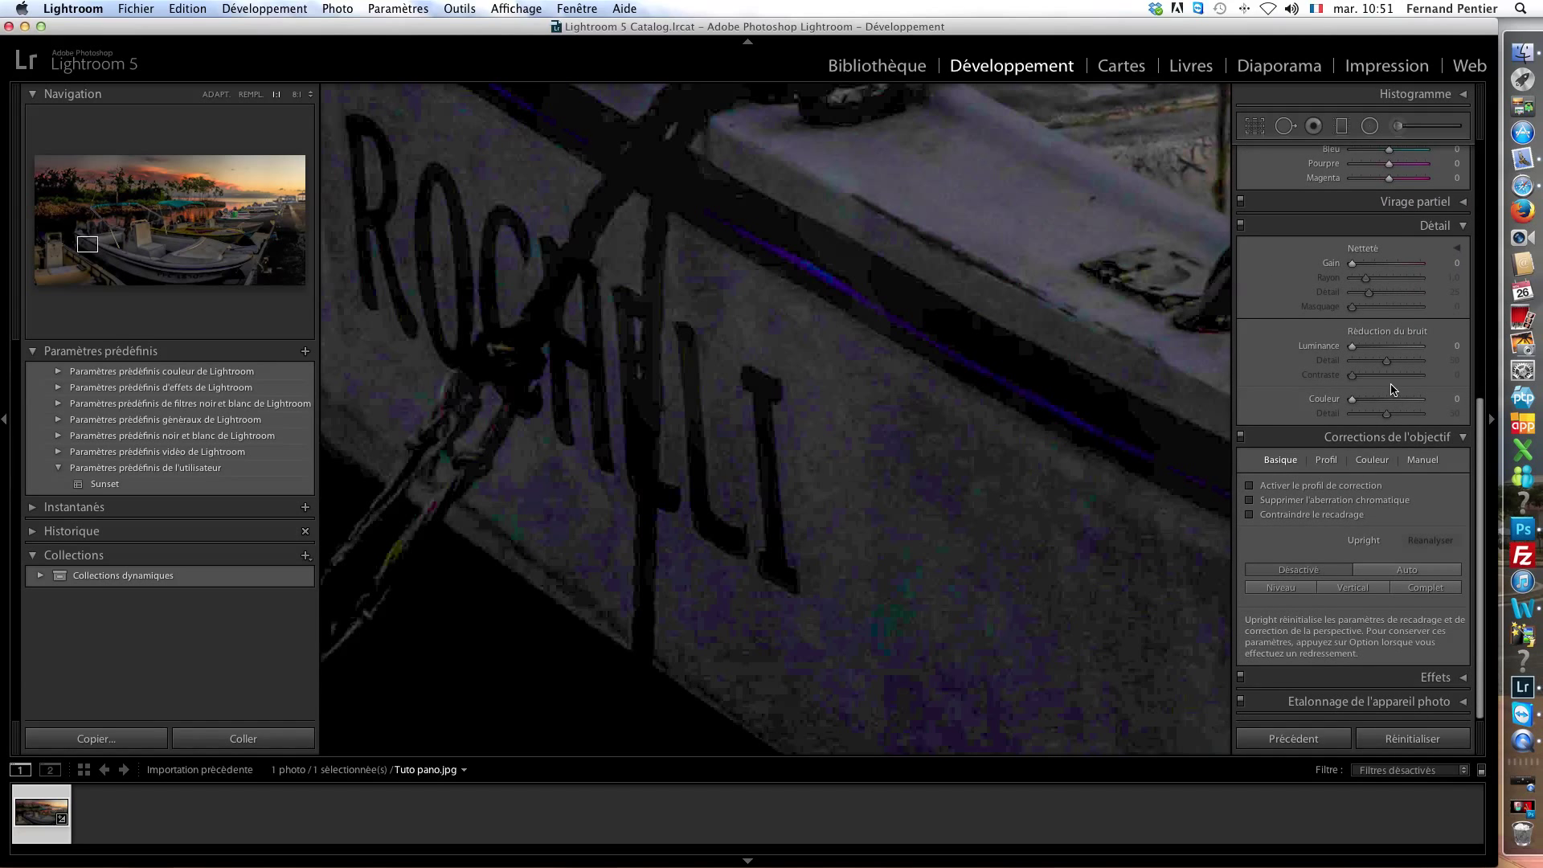
left_click(1374, 399)
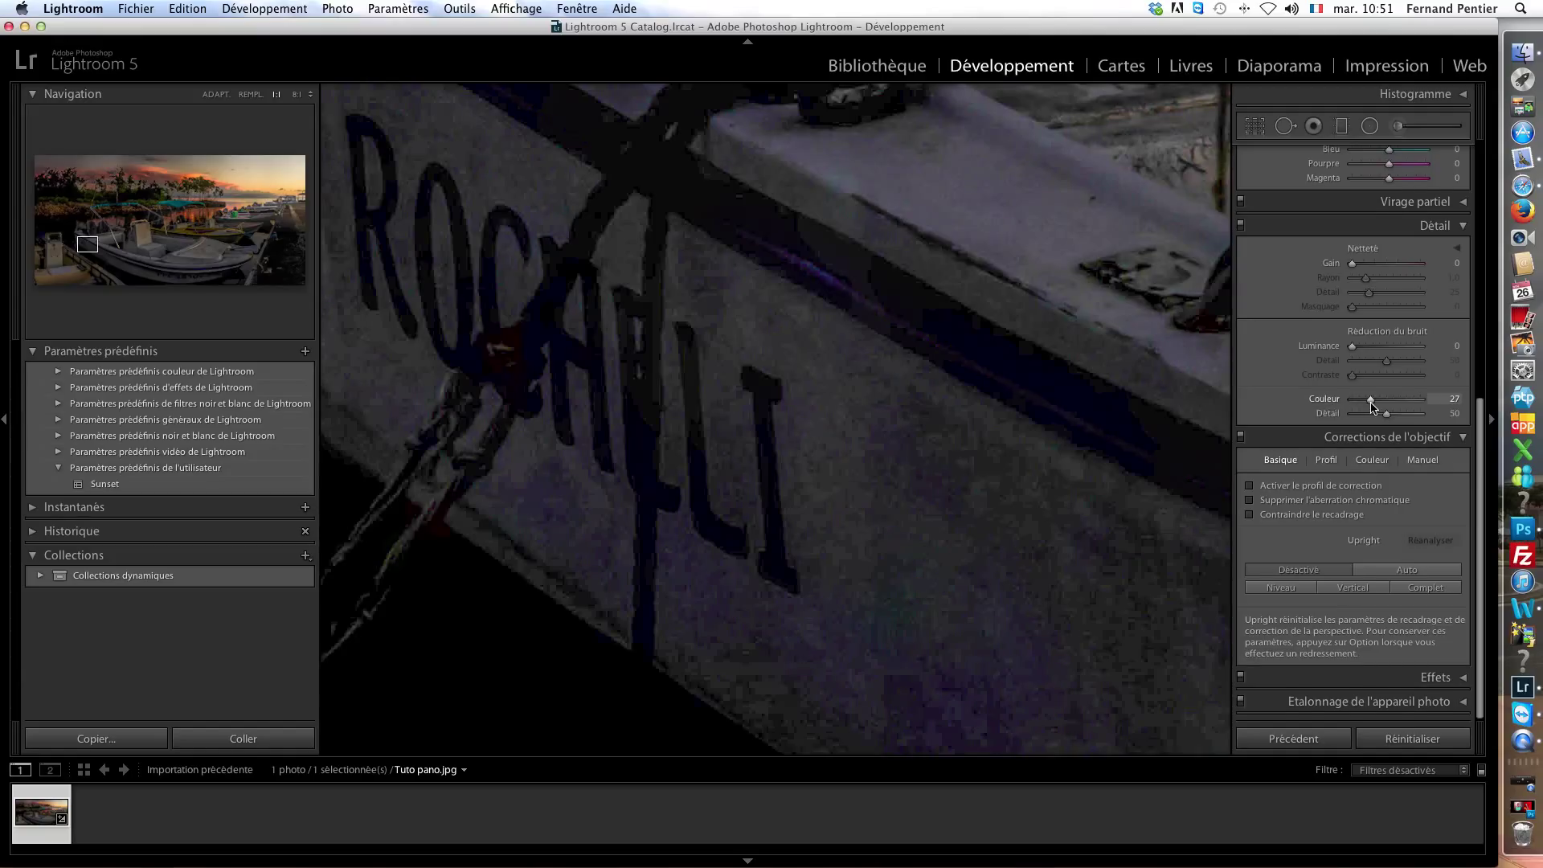
left_click(1372, 351)
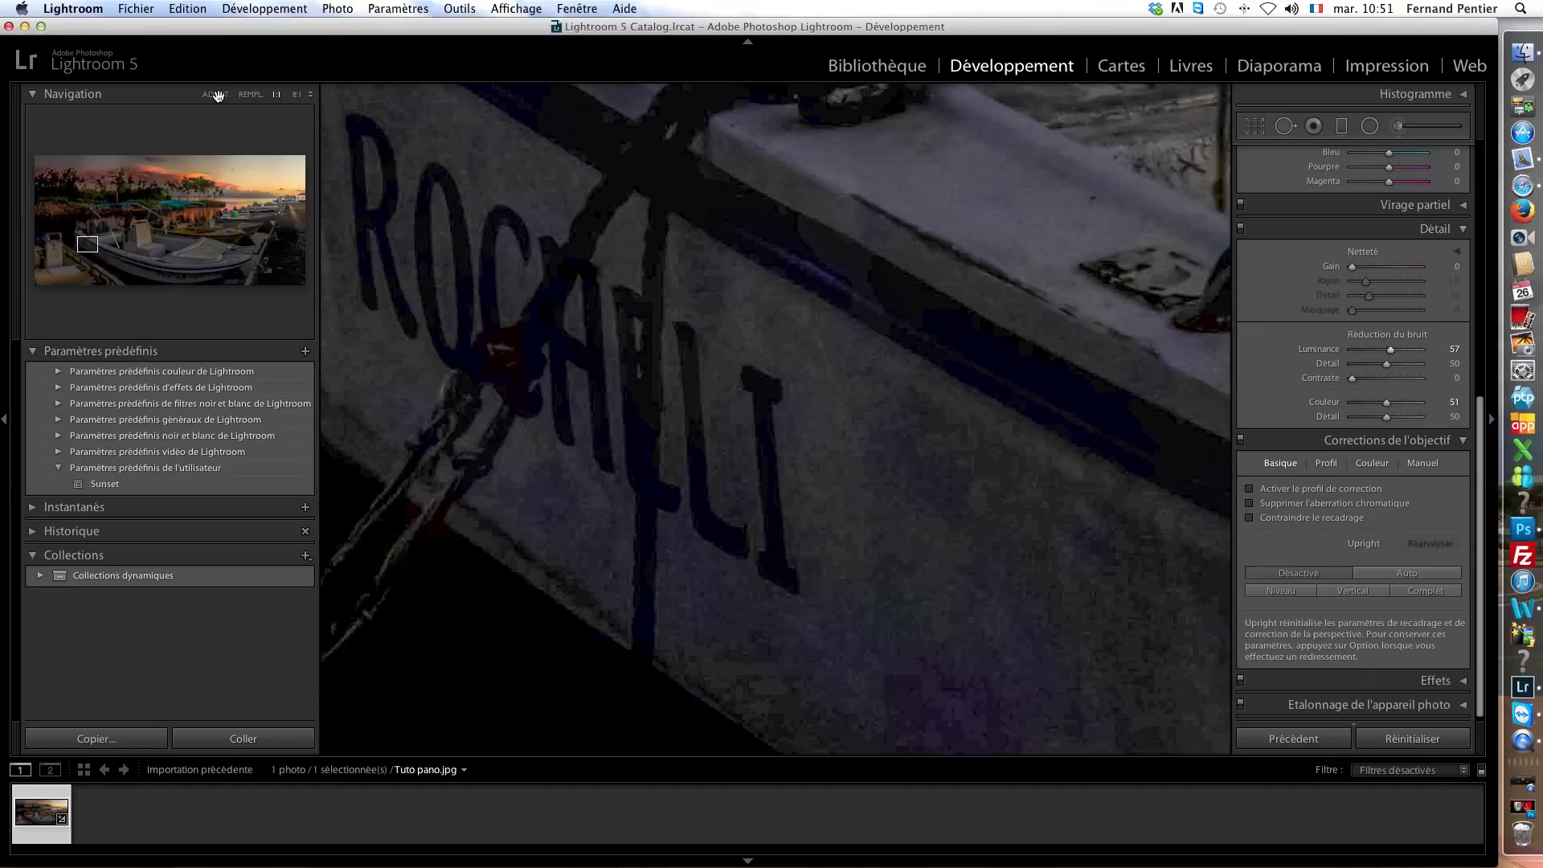
Fit the whole panorama in view and set its overall Exposure to +1.15
left_click(217, 95)
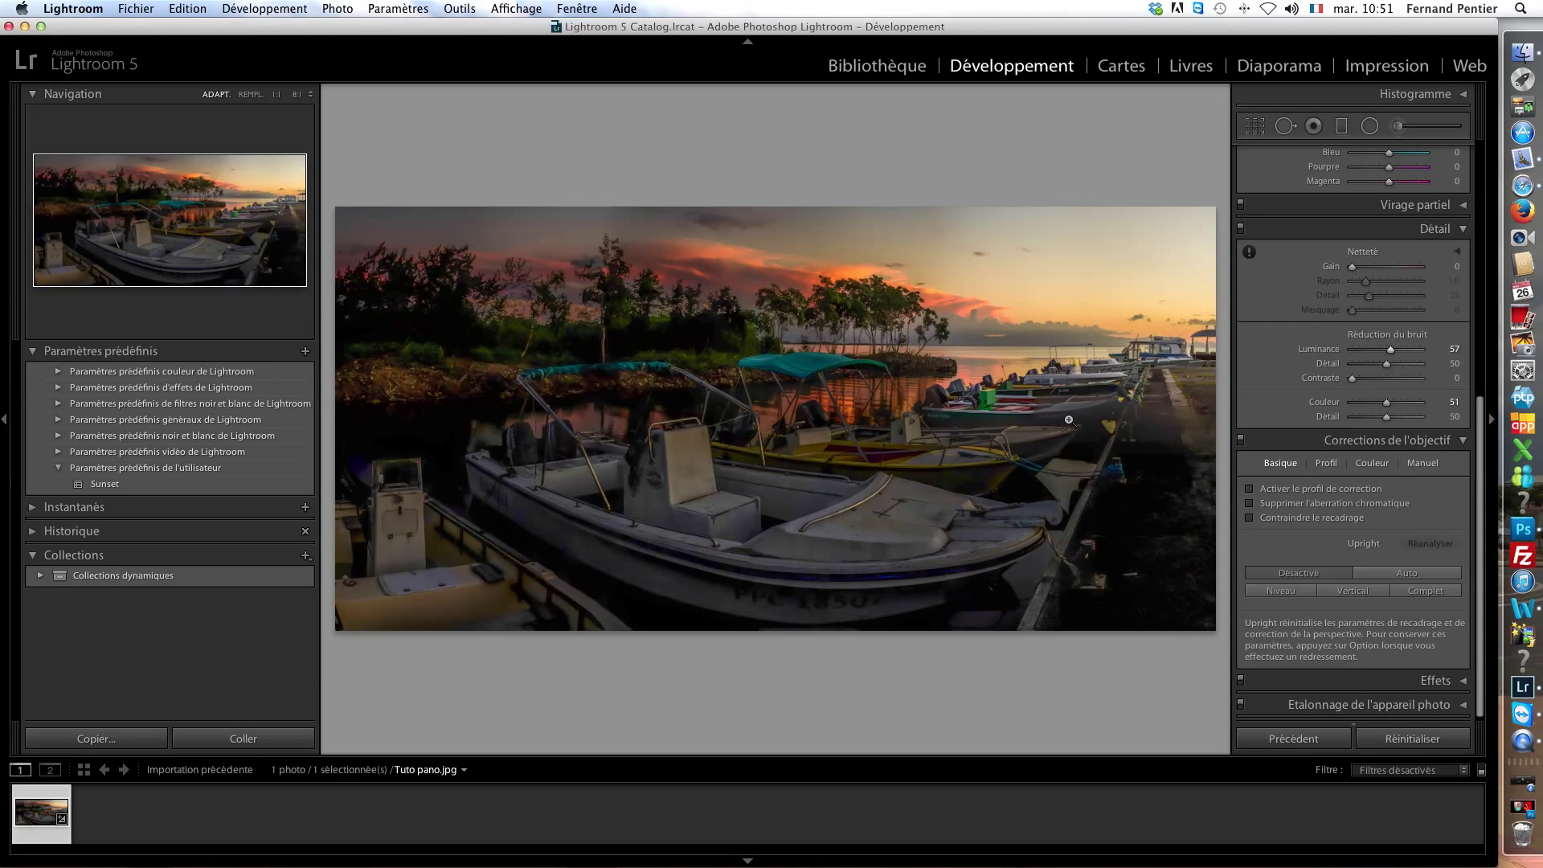
scroll(1350, 313, "up", 10)
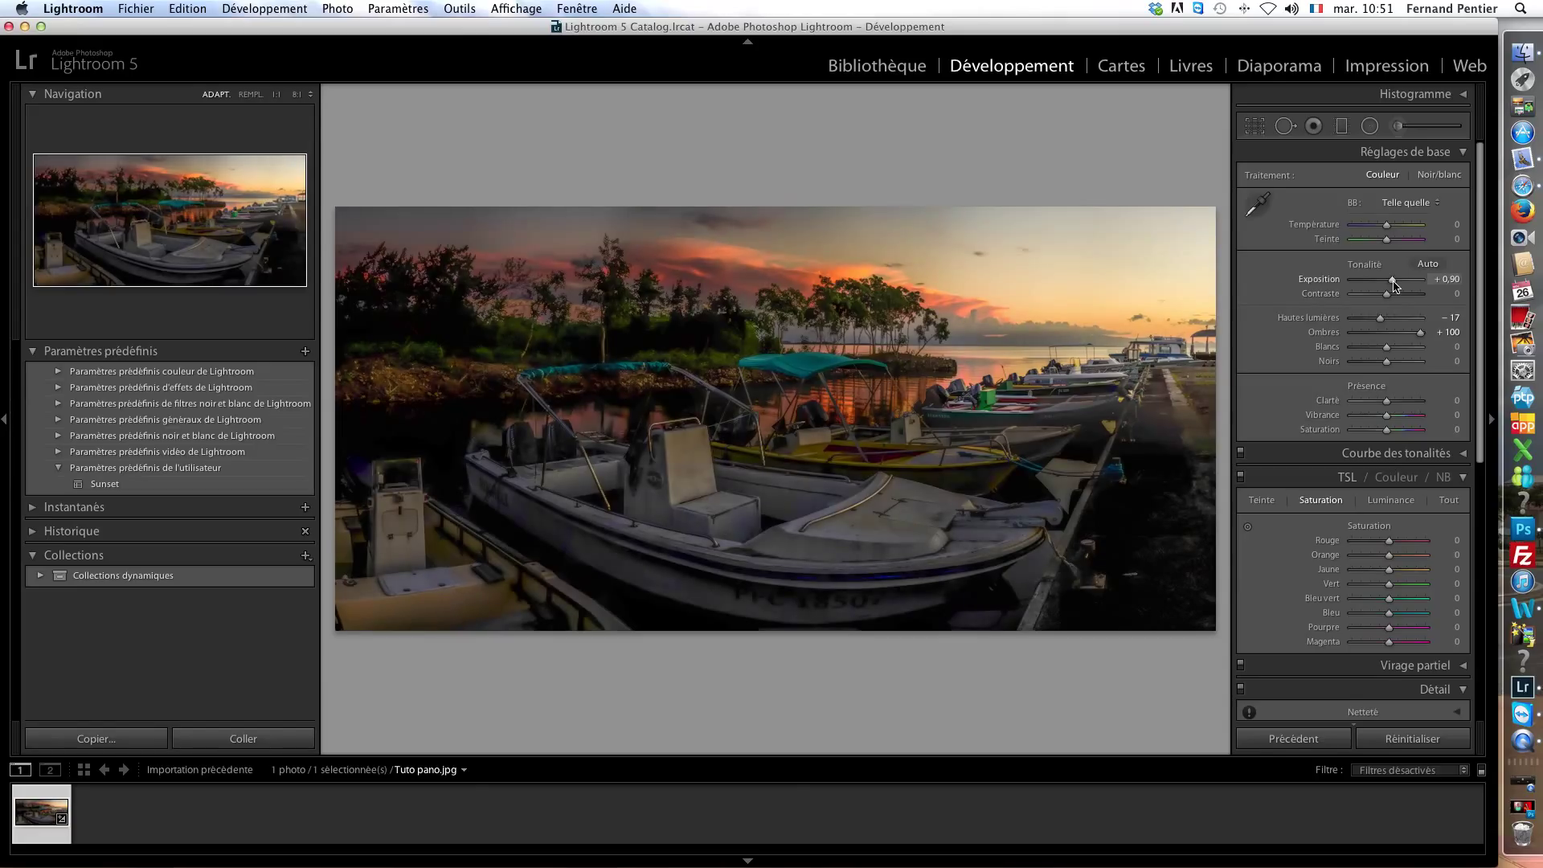
left_click_drag(1393, 285, 1395, 285)
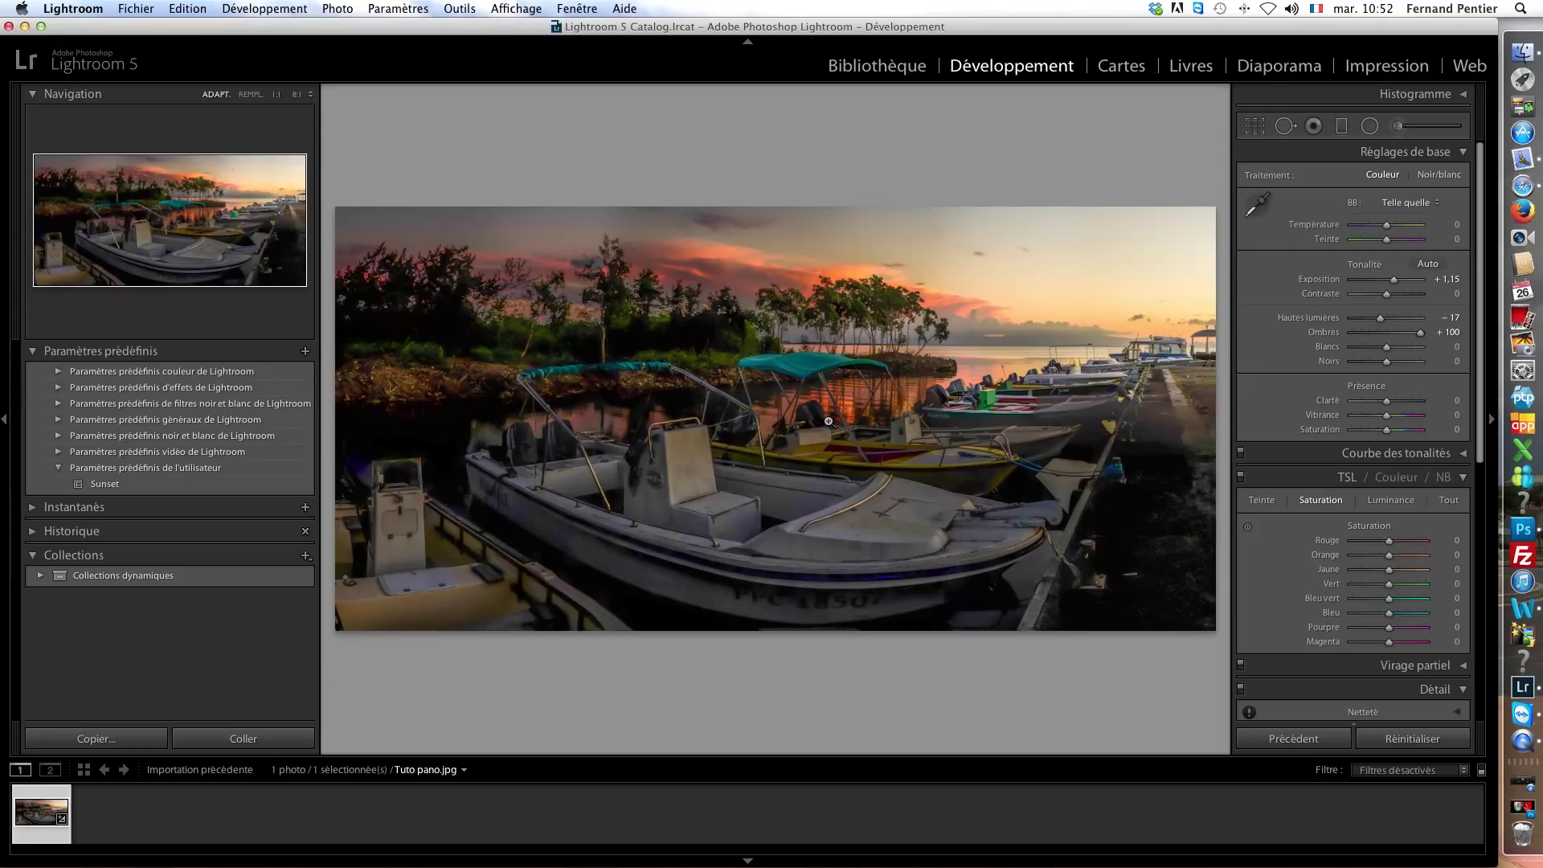
Brighten the dark vegetation along the far bank using an adjustment brush mask with Exposure at 4.00
left_click(1398, 127)
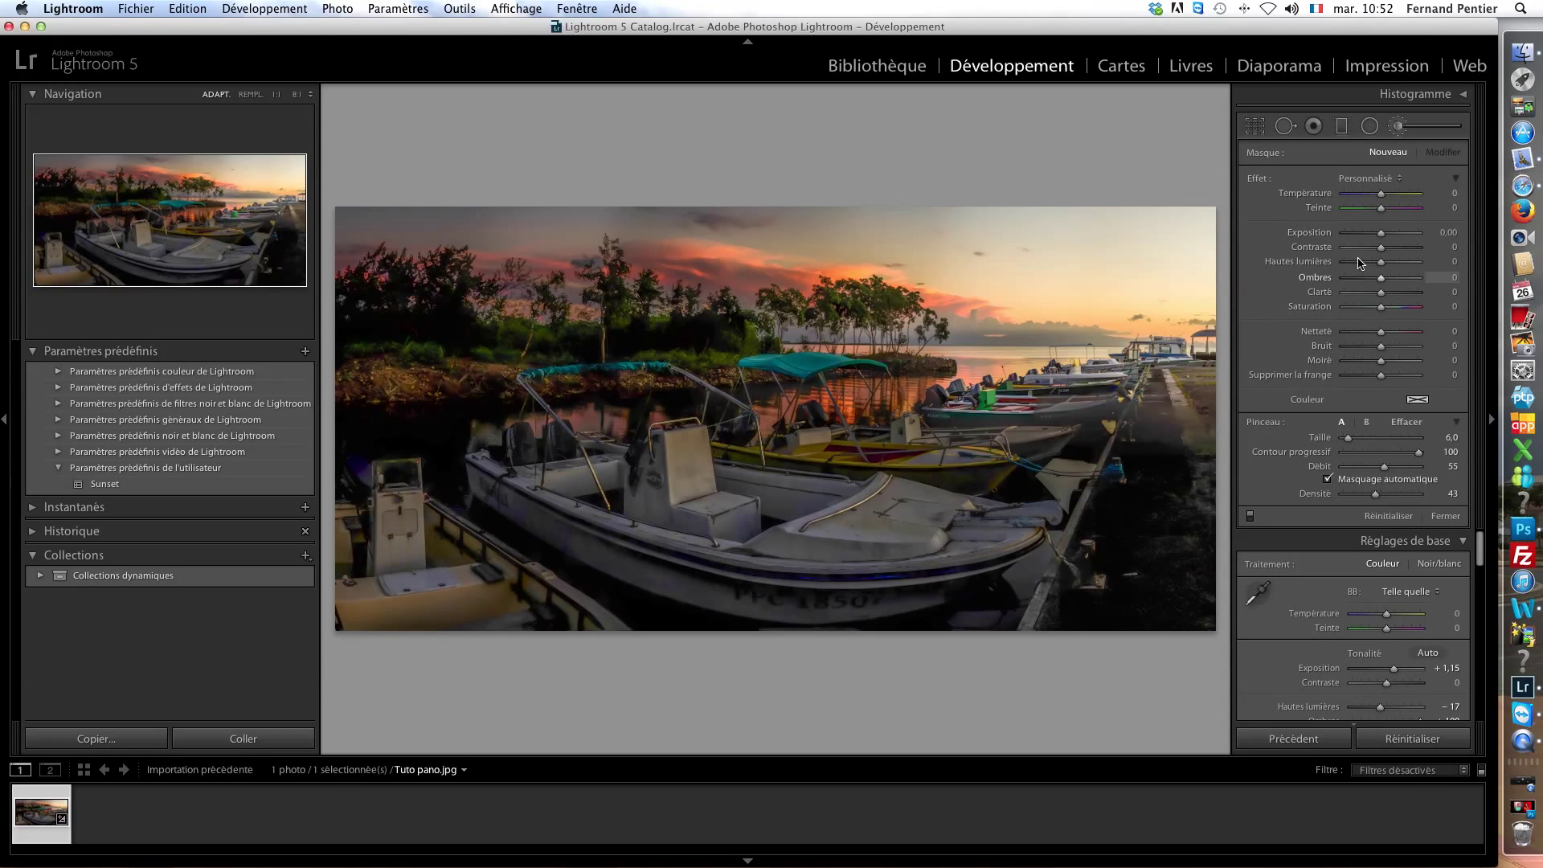
double_click(1379, 233)
left_click_drag(1383, 236, 1389, 236)
left_click_drag(379, 321, 672, 326)
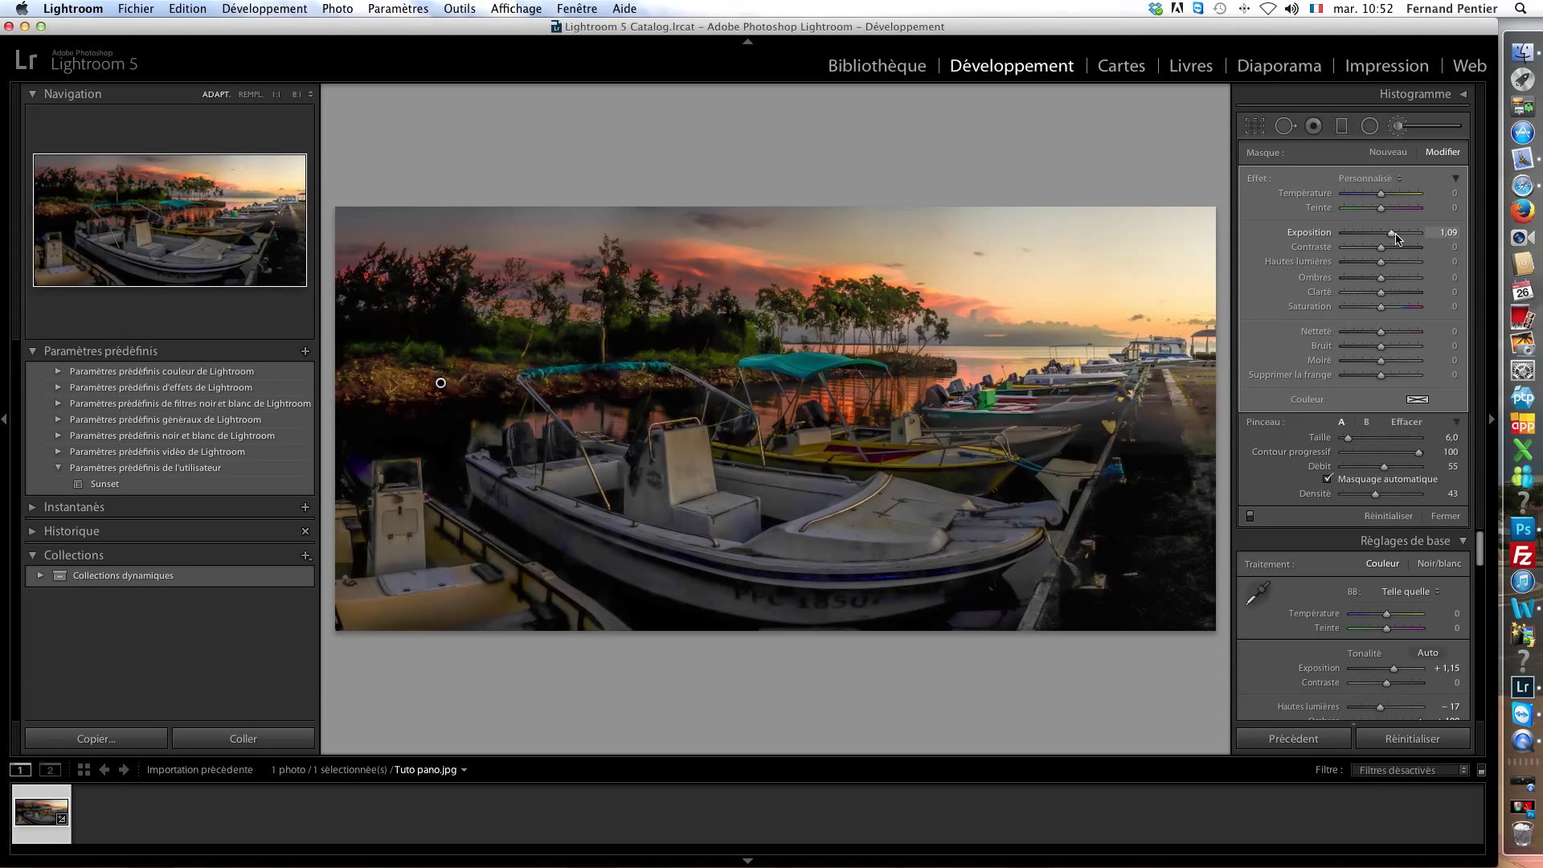
left_click_drag(1400, 238, 1413, 238)
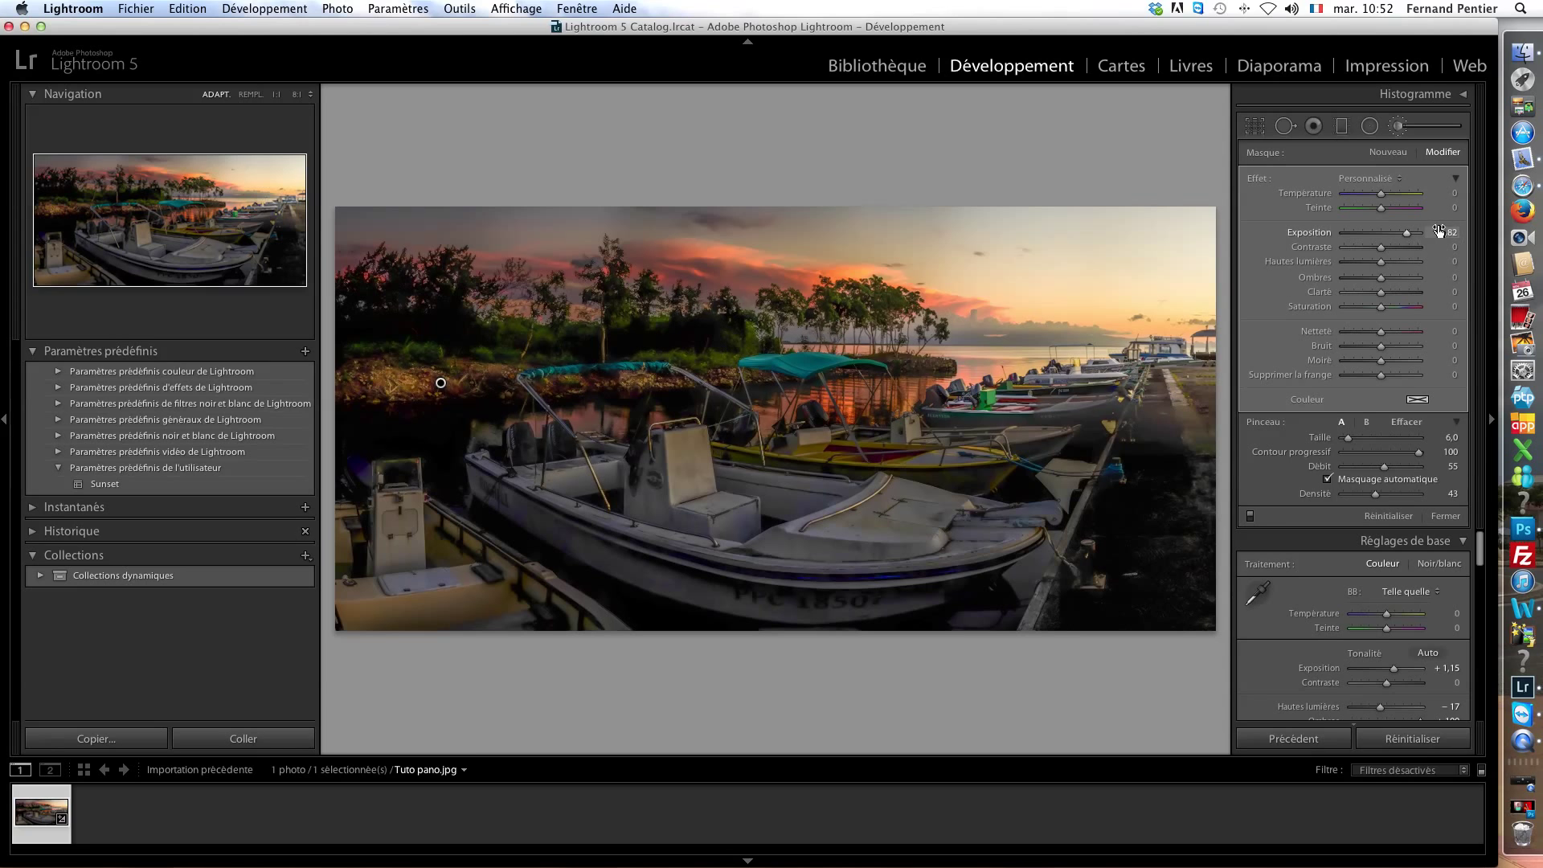
left_click_drag(1439, 232, 1475, 231)
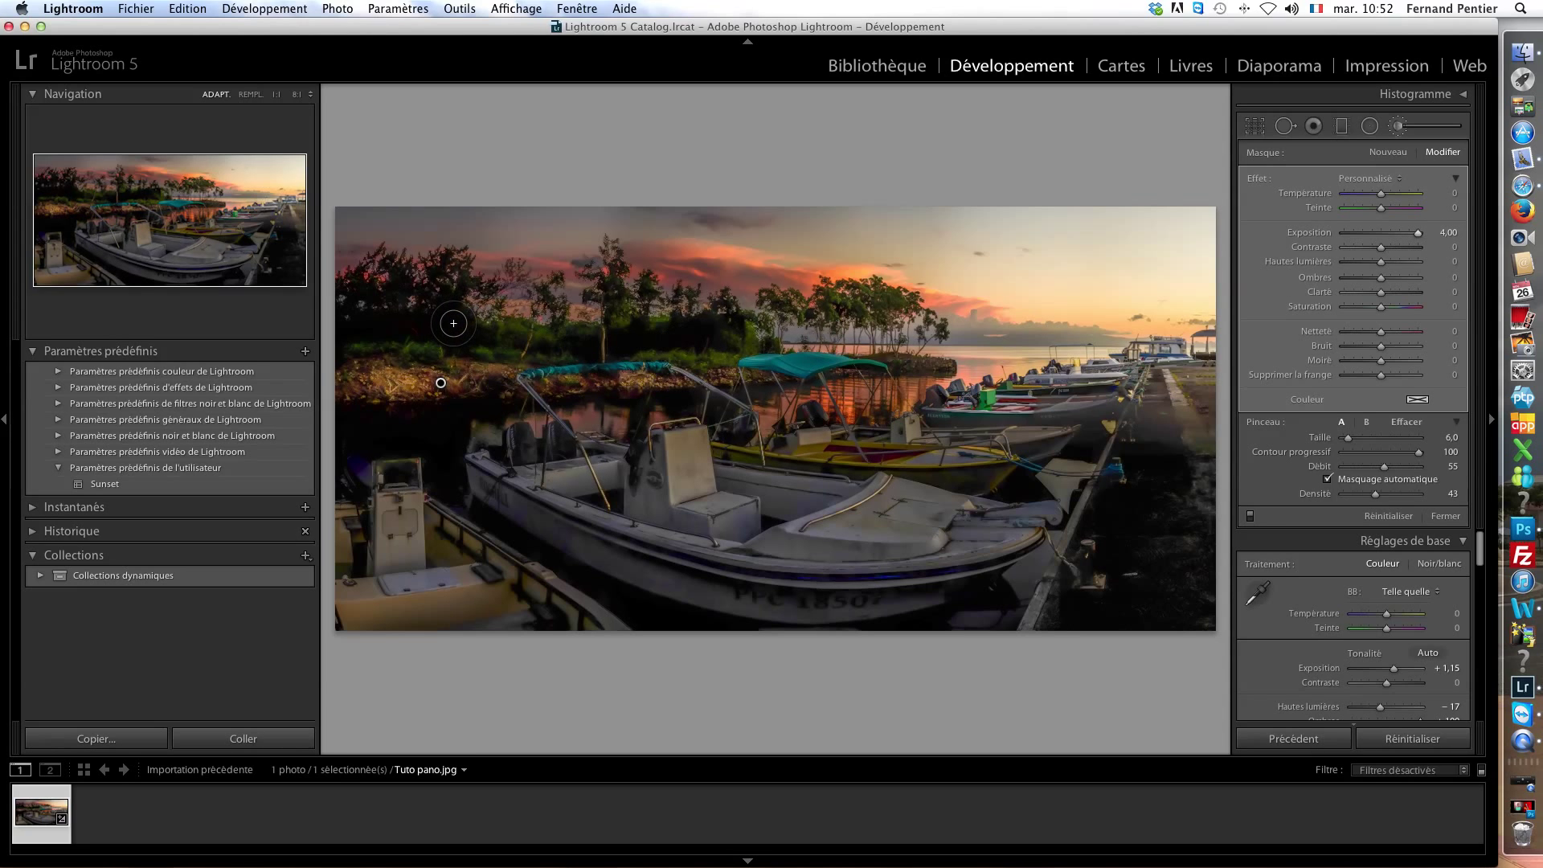
Try to brighten the quay with a new adjustment brush mask, using brush size 5.0 and a raised Exposure
key("bracketleft")
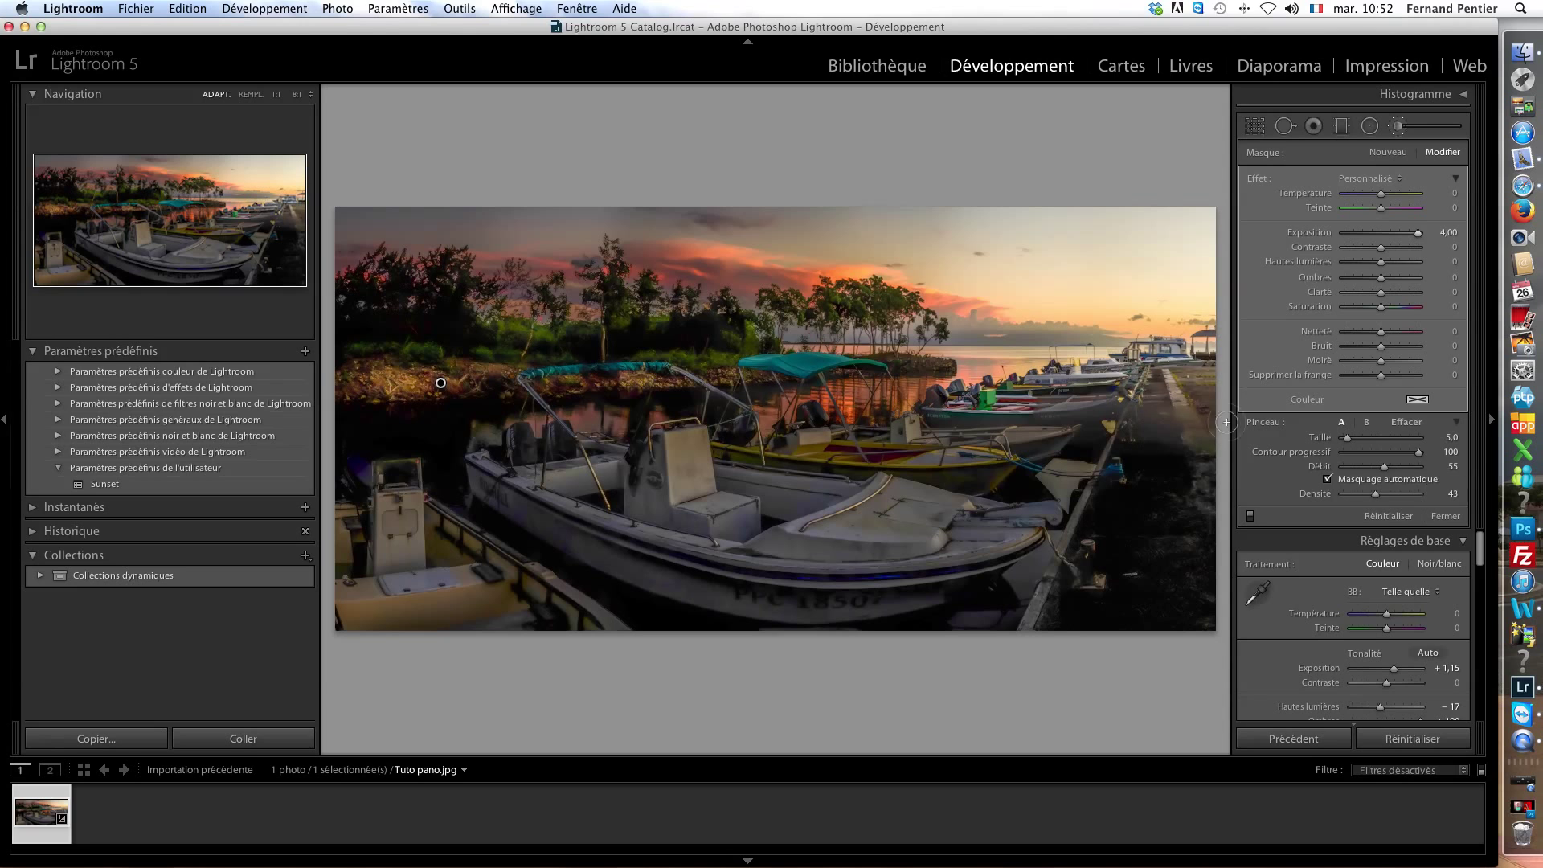
left_click(1388, 152)
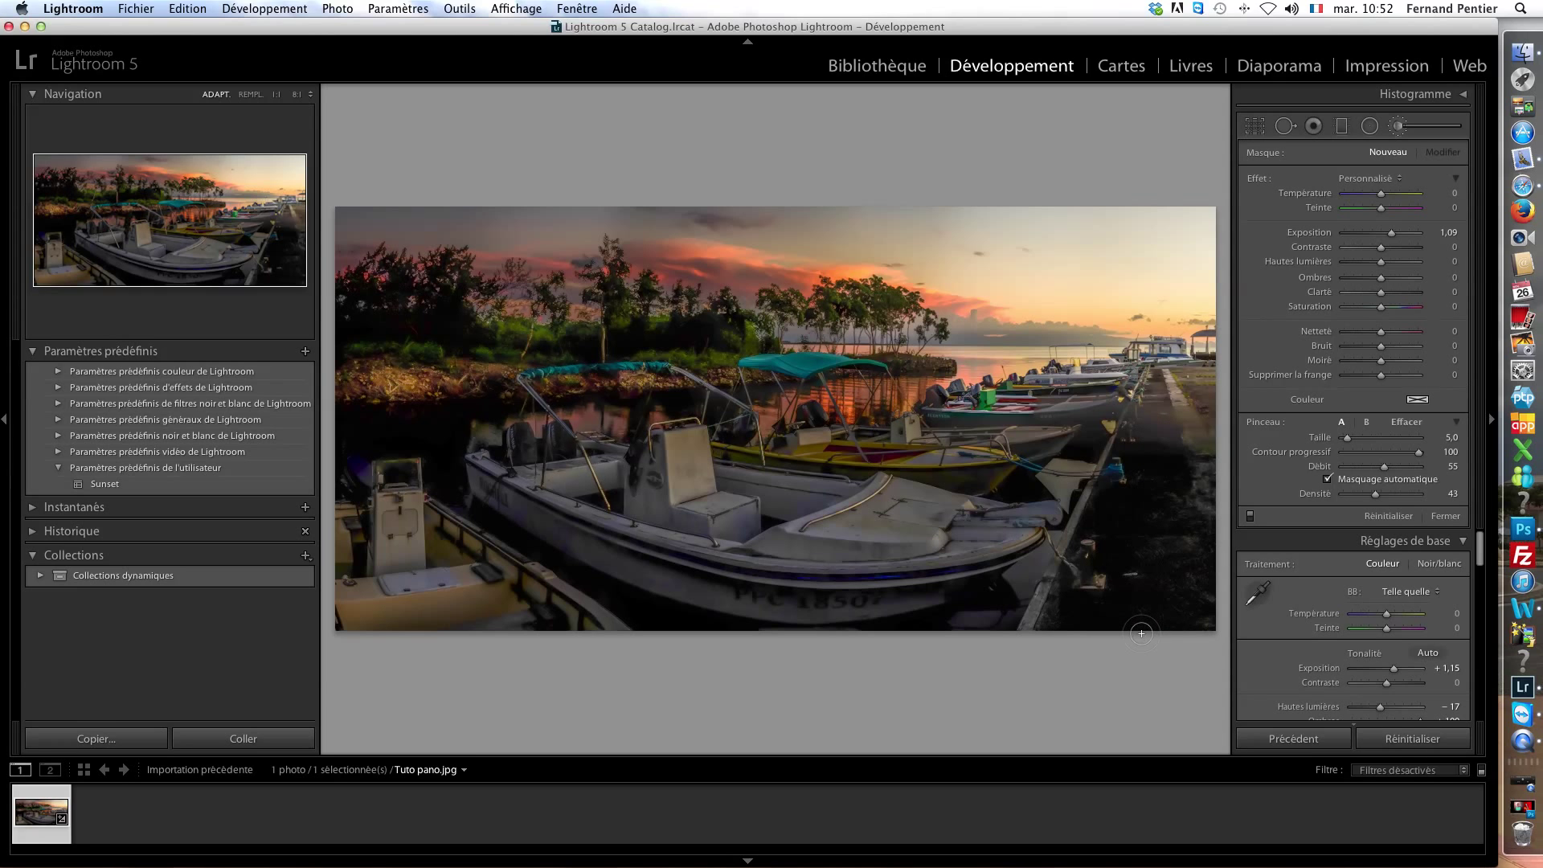
left_click(1144, 411)
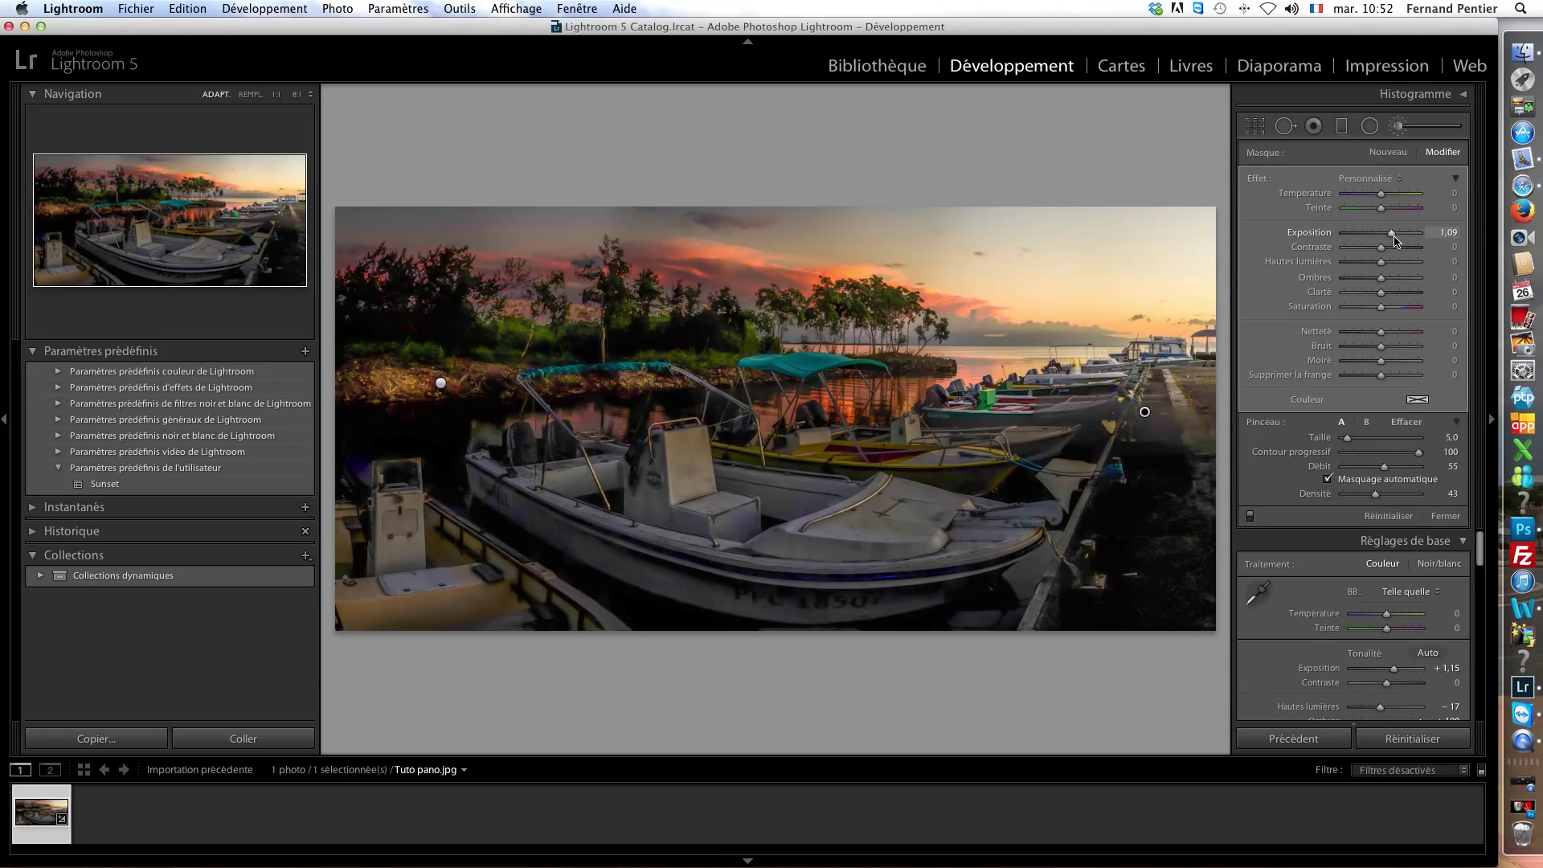
left_click_drag(1393, 235, 1420, 236)
left_click_drag(1426, 239, 1412, 238)
left_click(1146, 411)
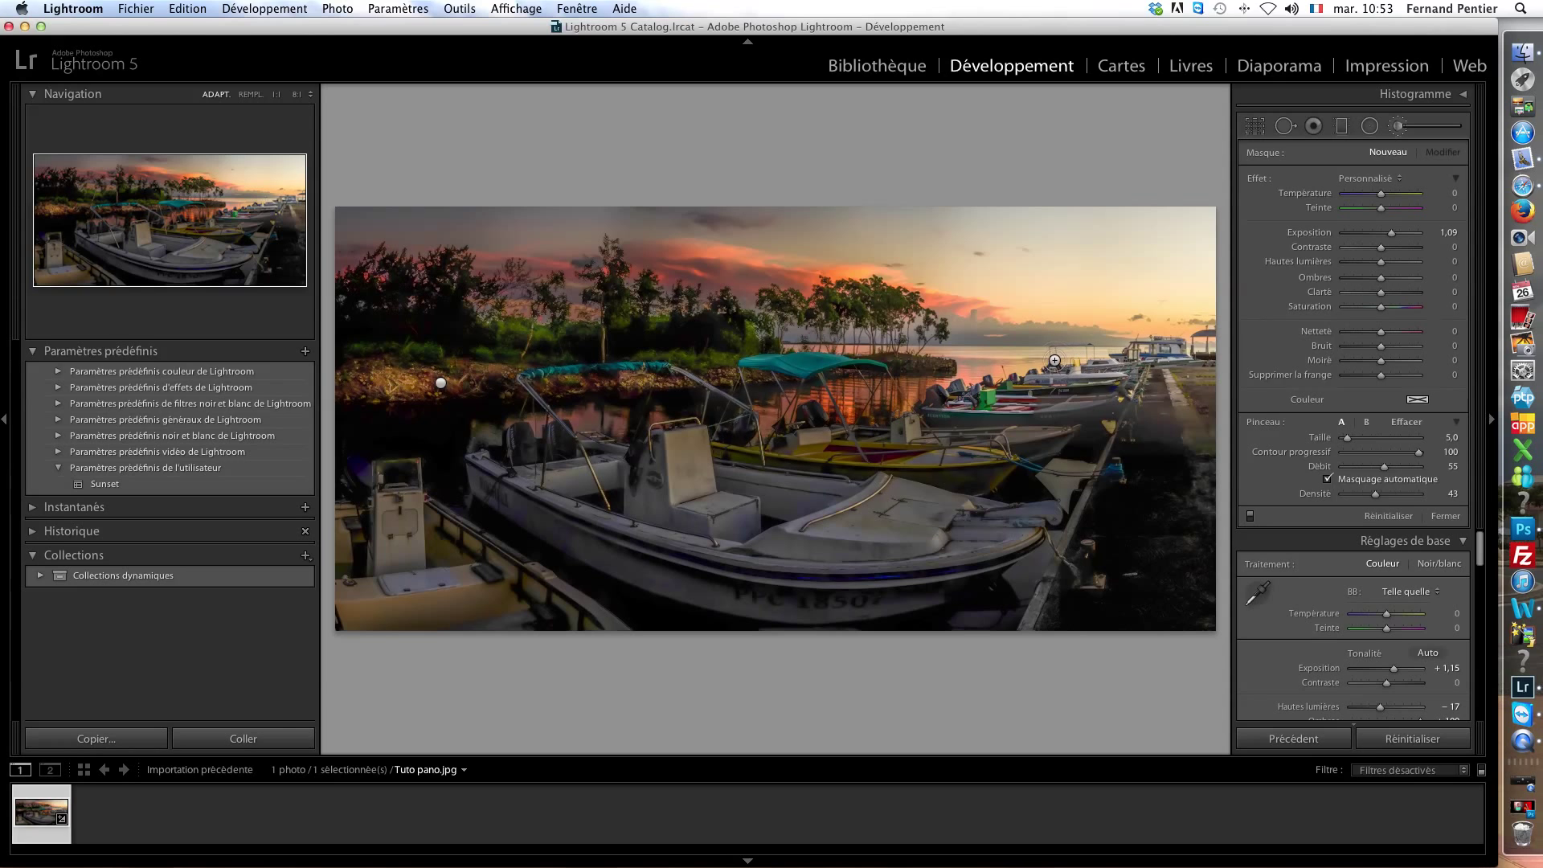
Apply a graduated filter down from the top of the sky with Exposure at −1.53, Temperature at 100 and Tint at 80
left_click(1342, 127)
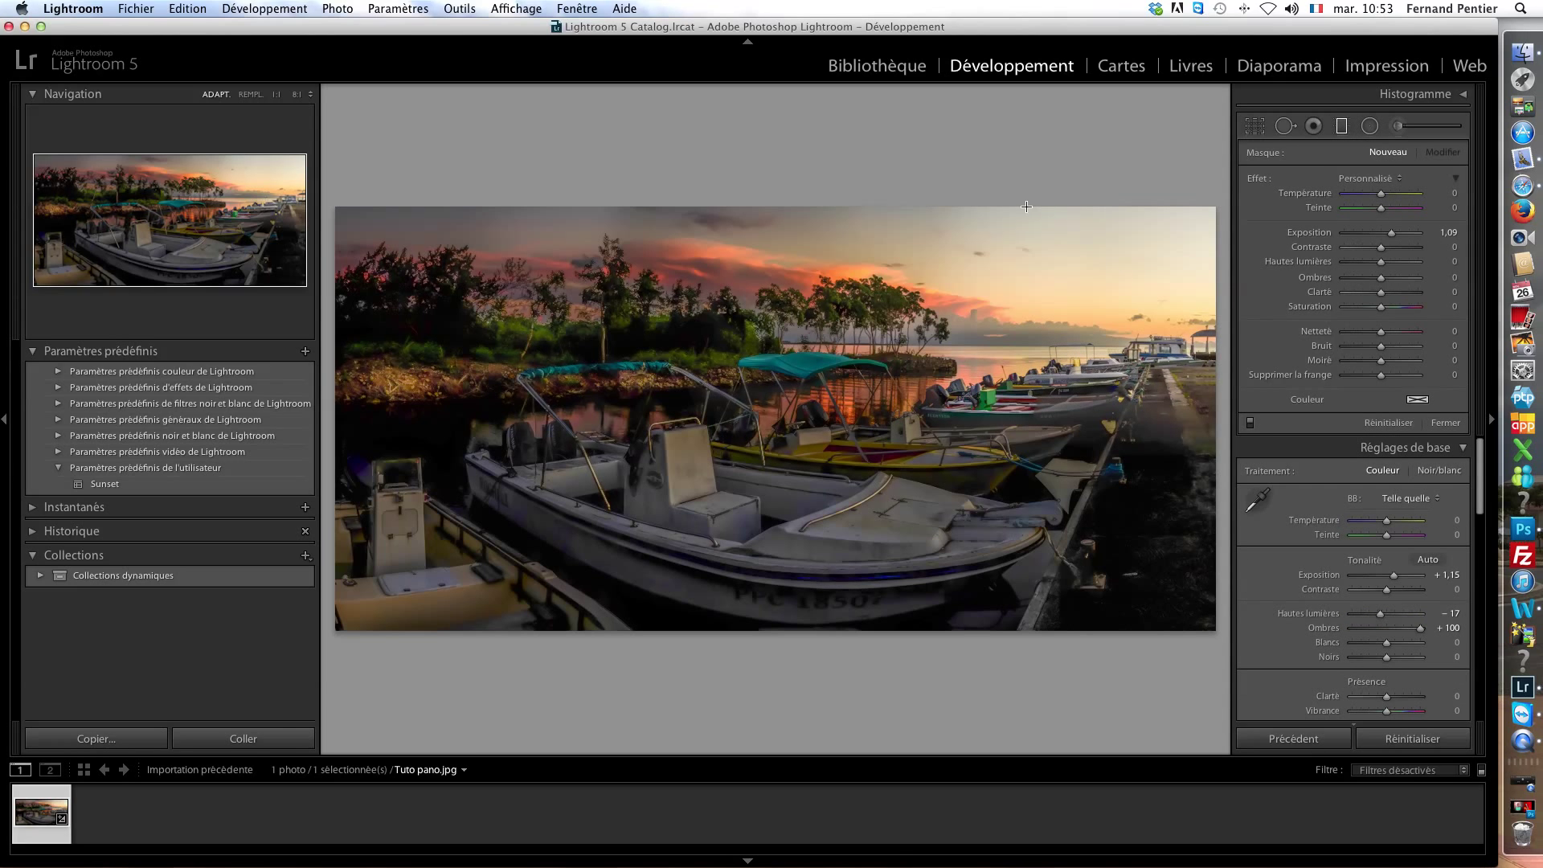
left_click_drag(1008, 208, 1022, 315)
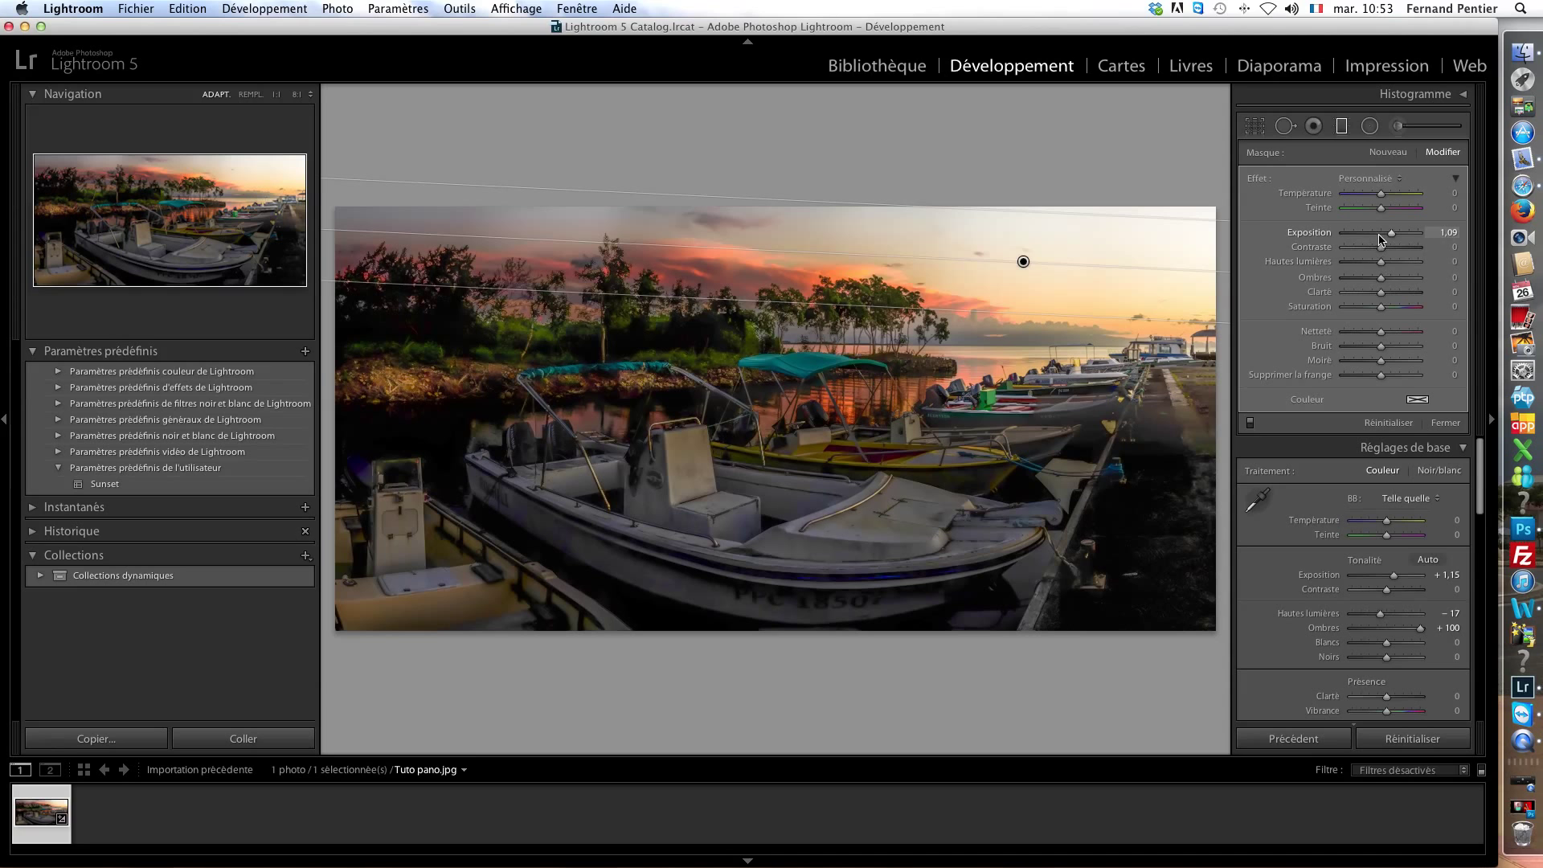
left_click_drag(1391, 232, 1428, 200)
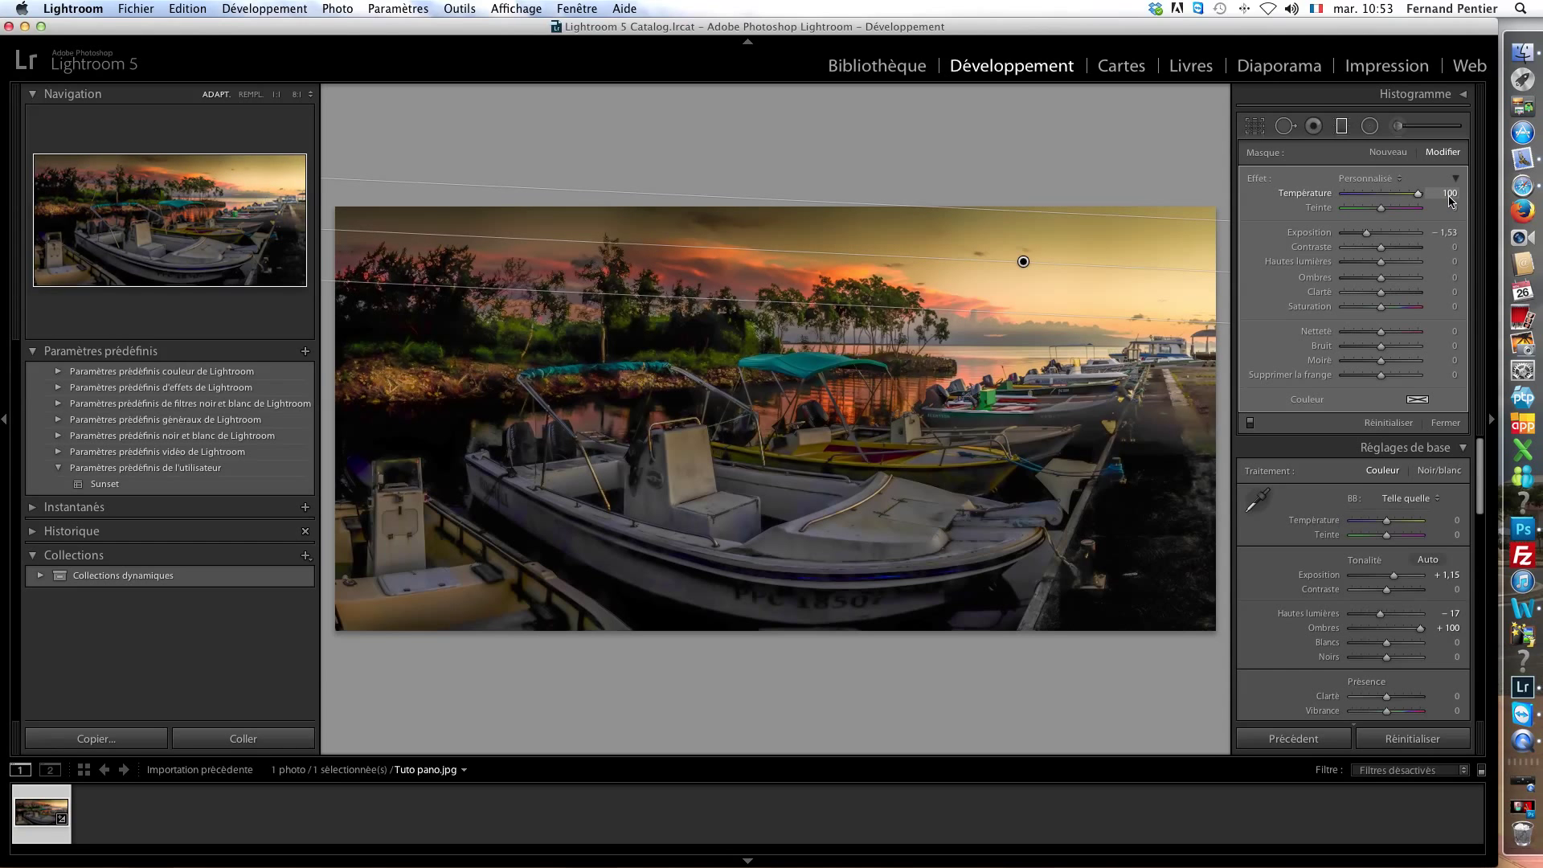
left_click_drag(1383, 216, 1408, 215)
Reposition the sky's graduated filter, set its Exposure to −1.24, extend its lower edge toward the horizon and close the filter
left_click_drag(721, 240, 722, 247)
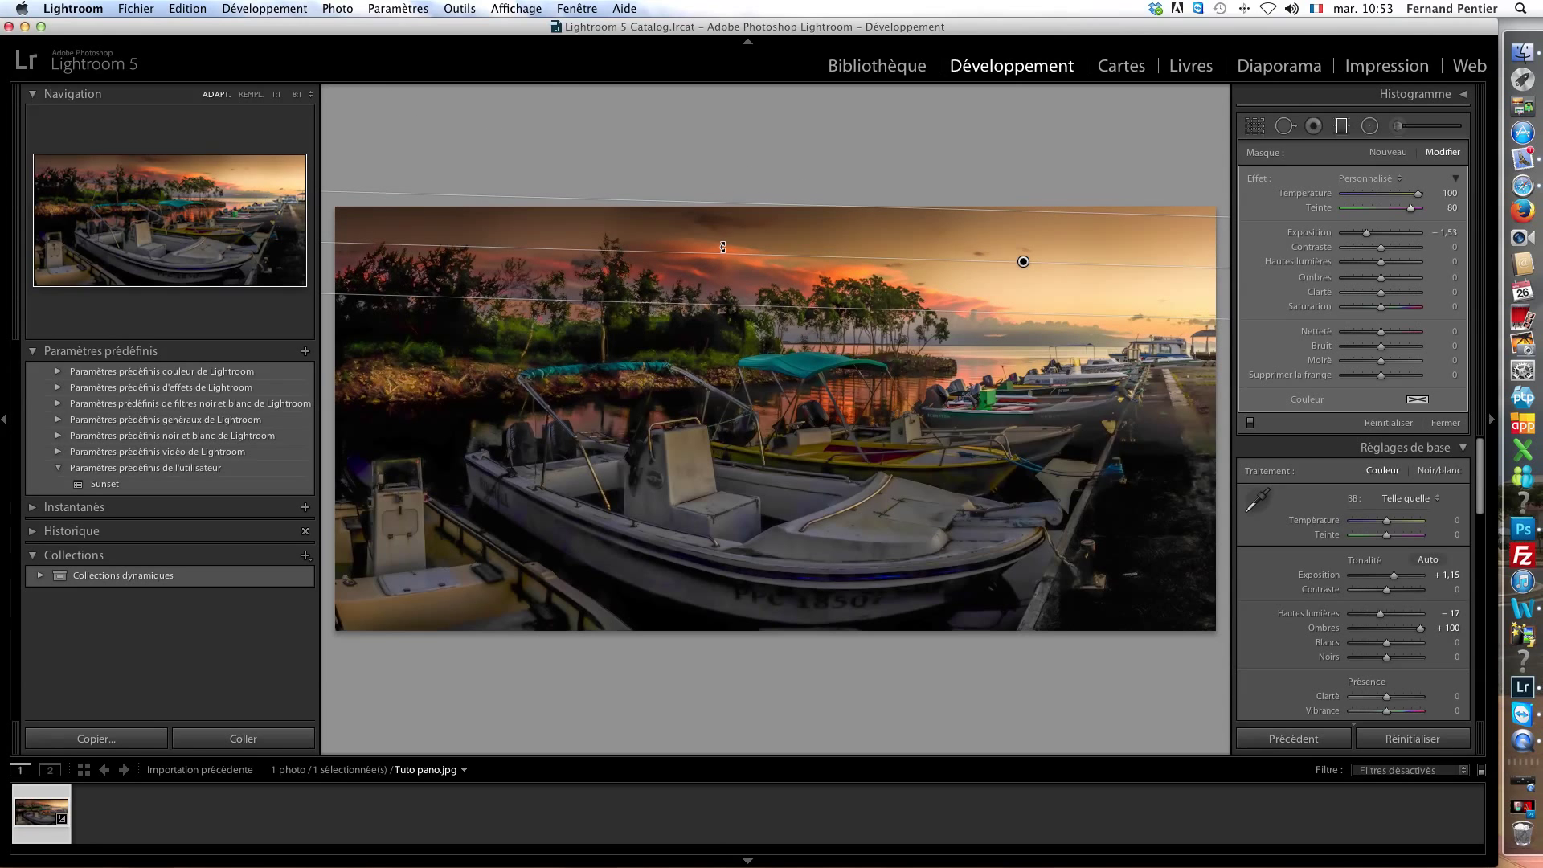
left_click_drag(1015, 287, 1024, 256)
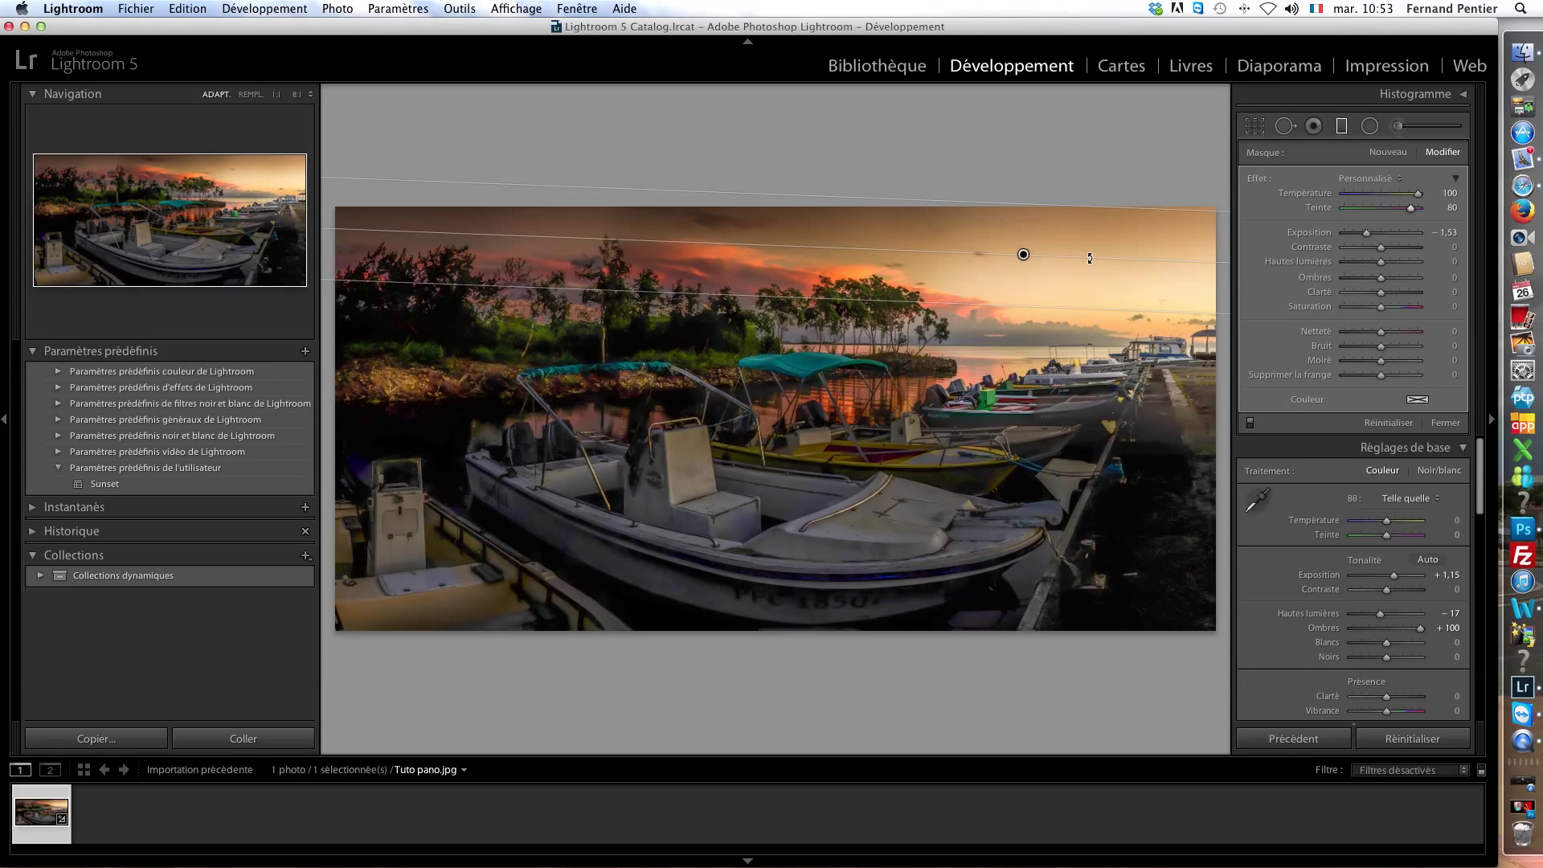
left_click_drag(1371, 238, 1373, 239)
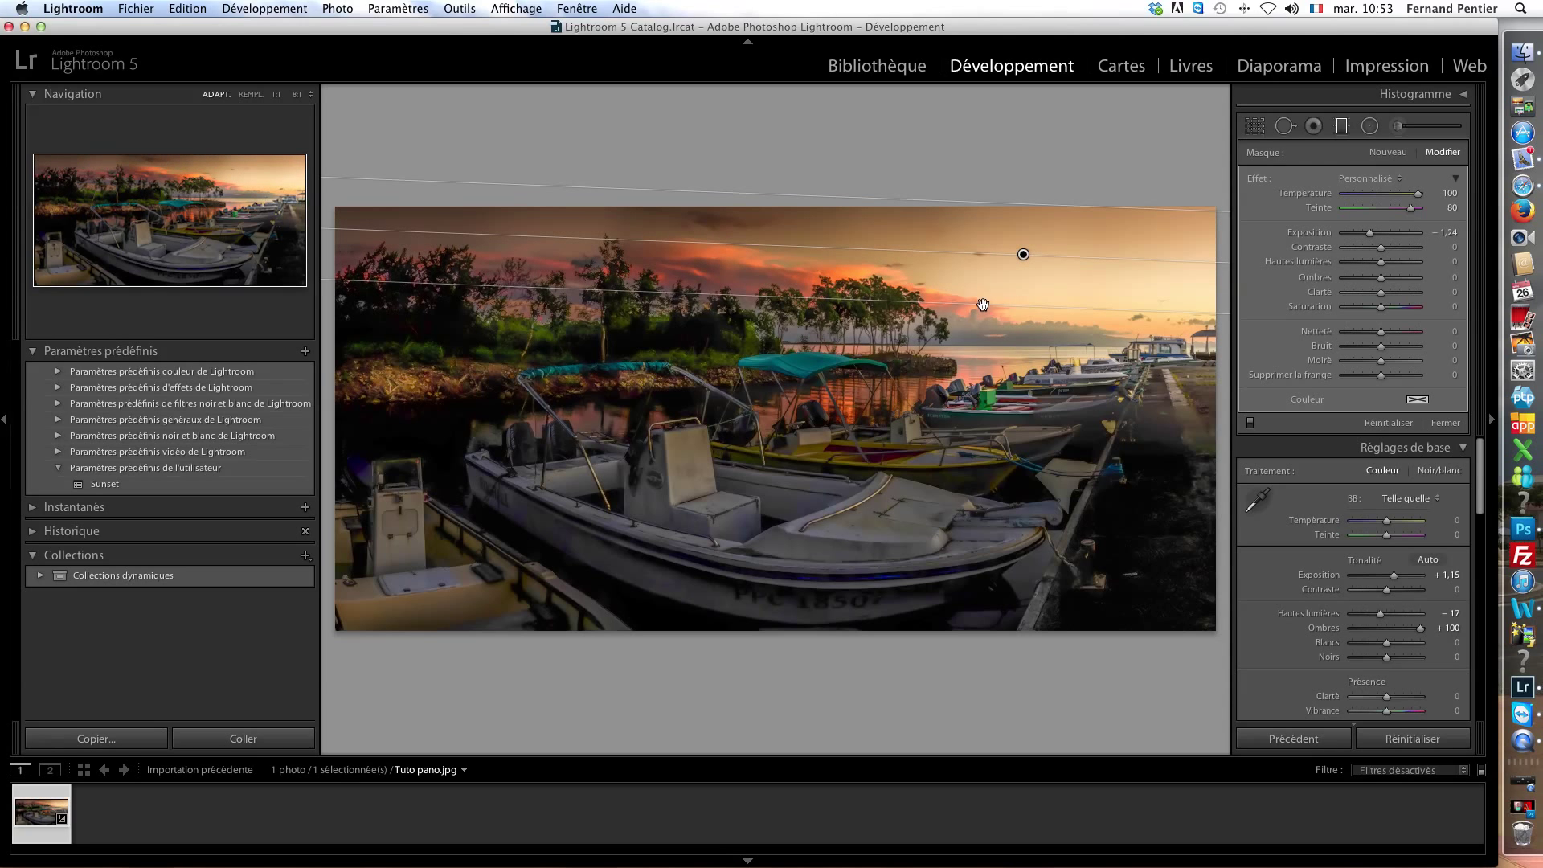
left_click_drag(982, 303, 979, 343)
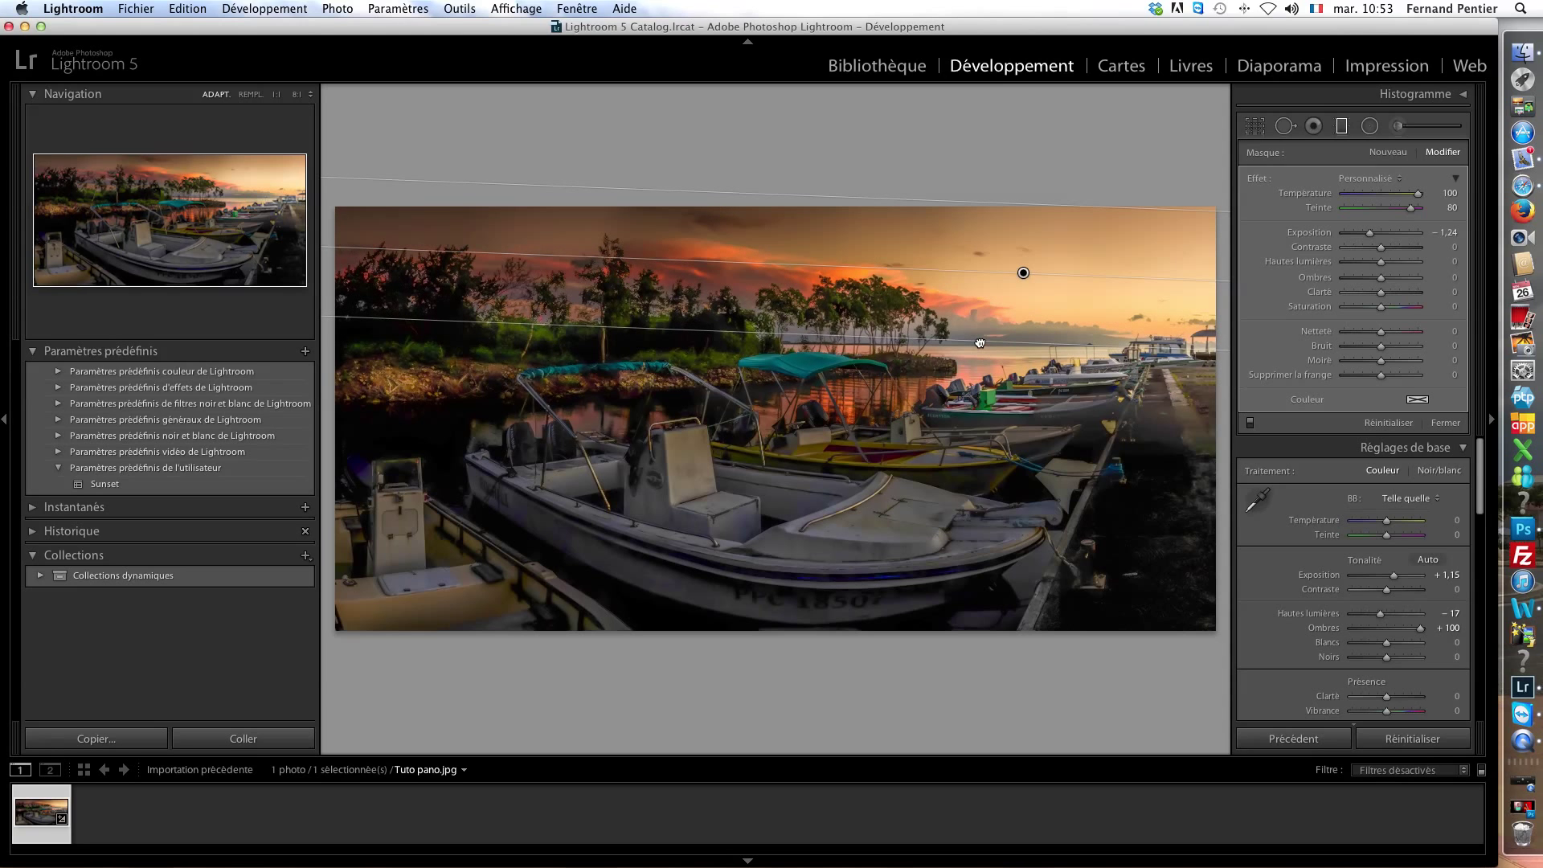
left_click(1445, 423)
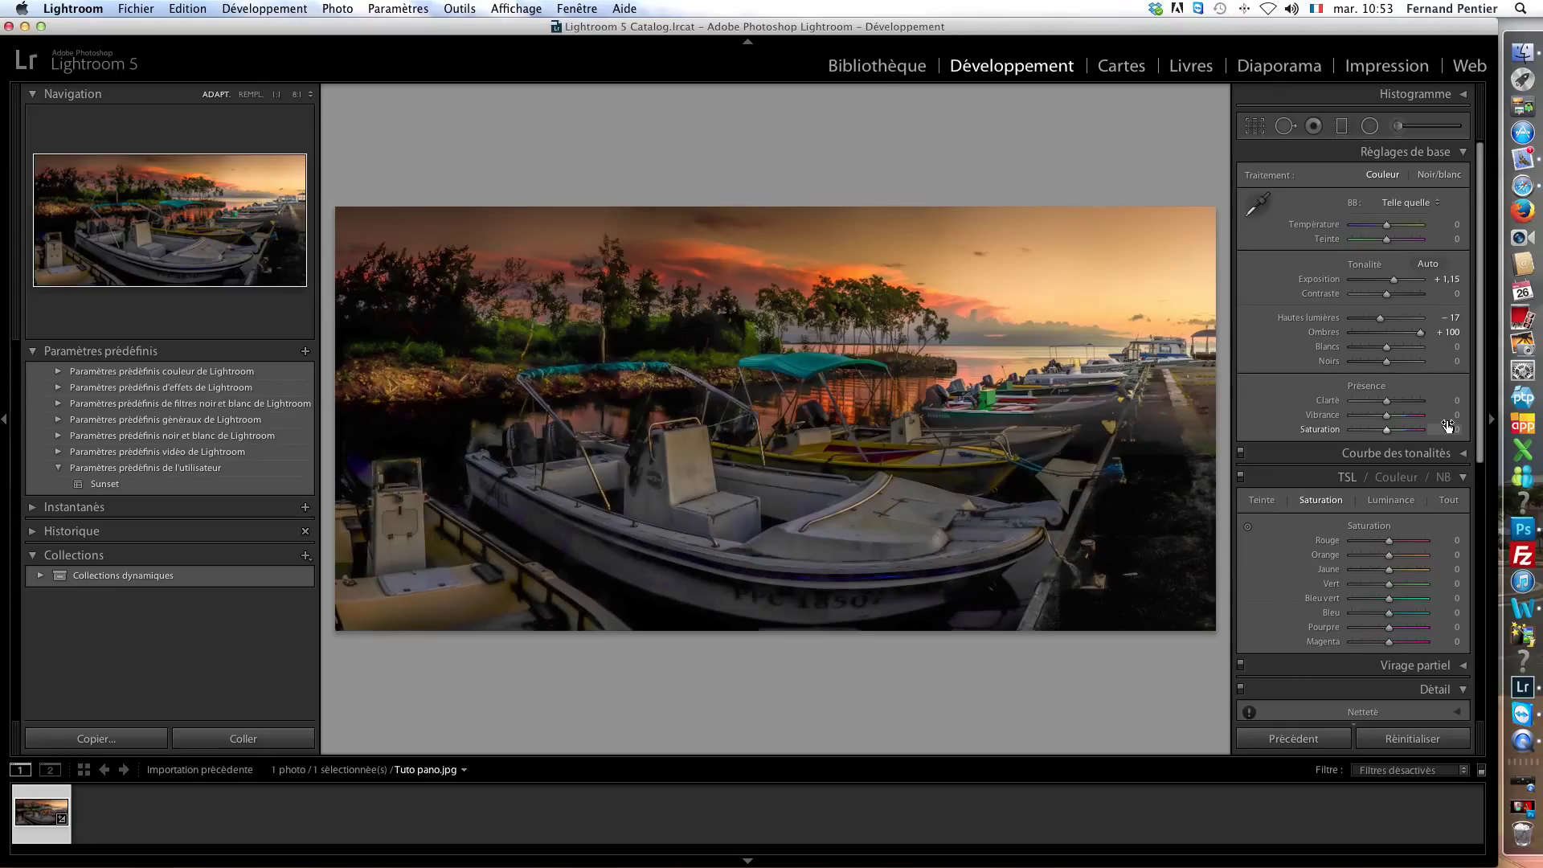
Compare the panorama before and after its adjustments, and export it to the new canal folder with the custom name pano fini
key("y")
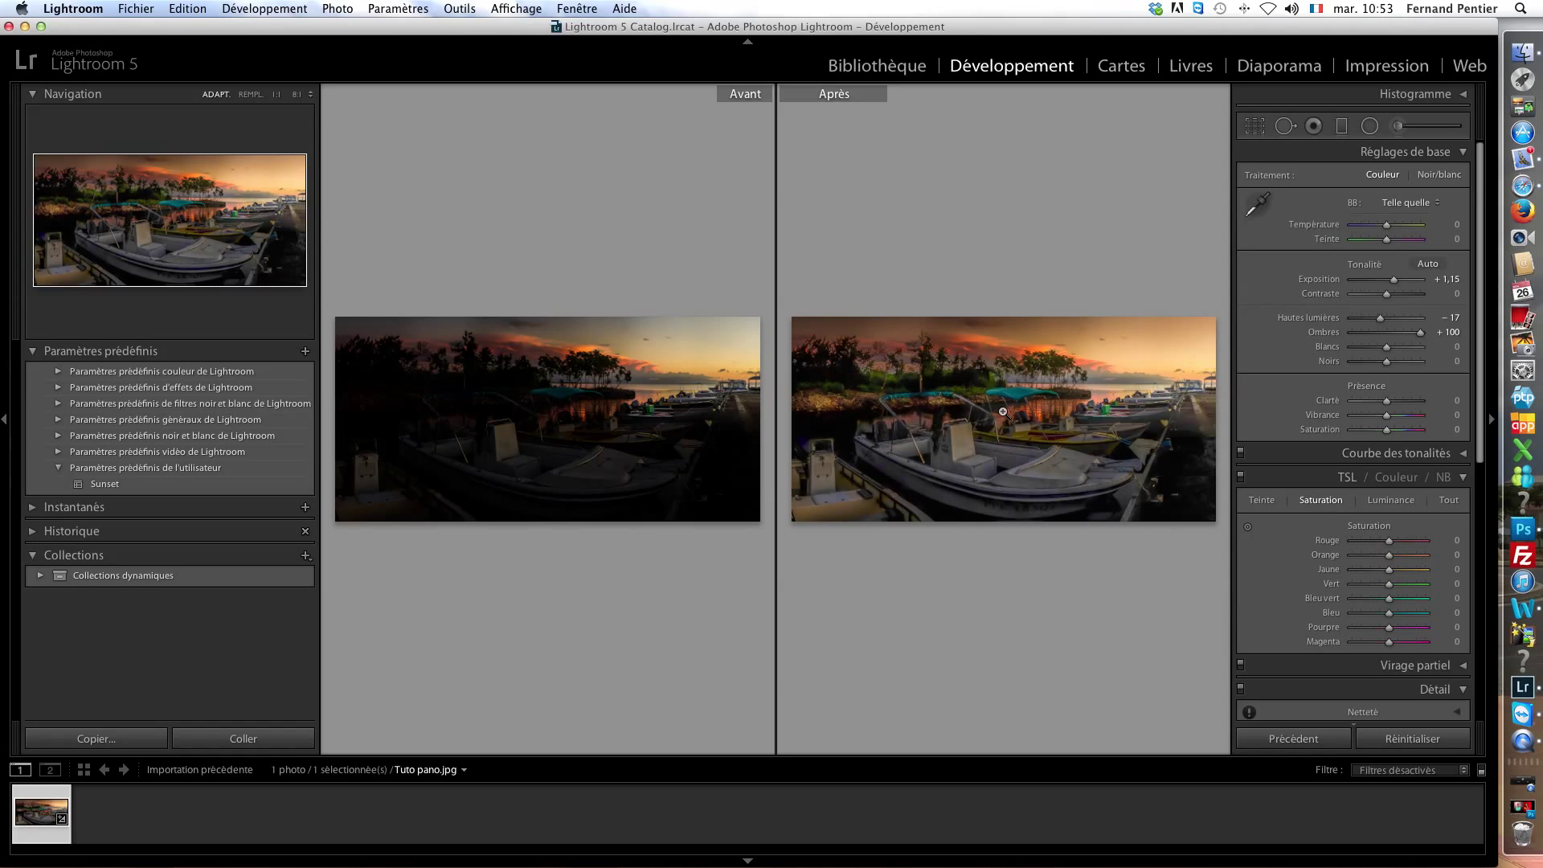
key("y")
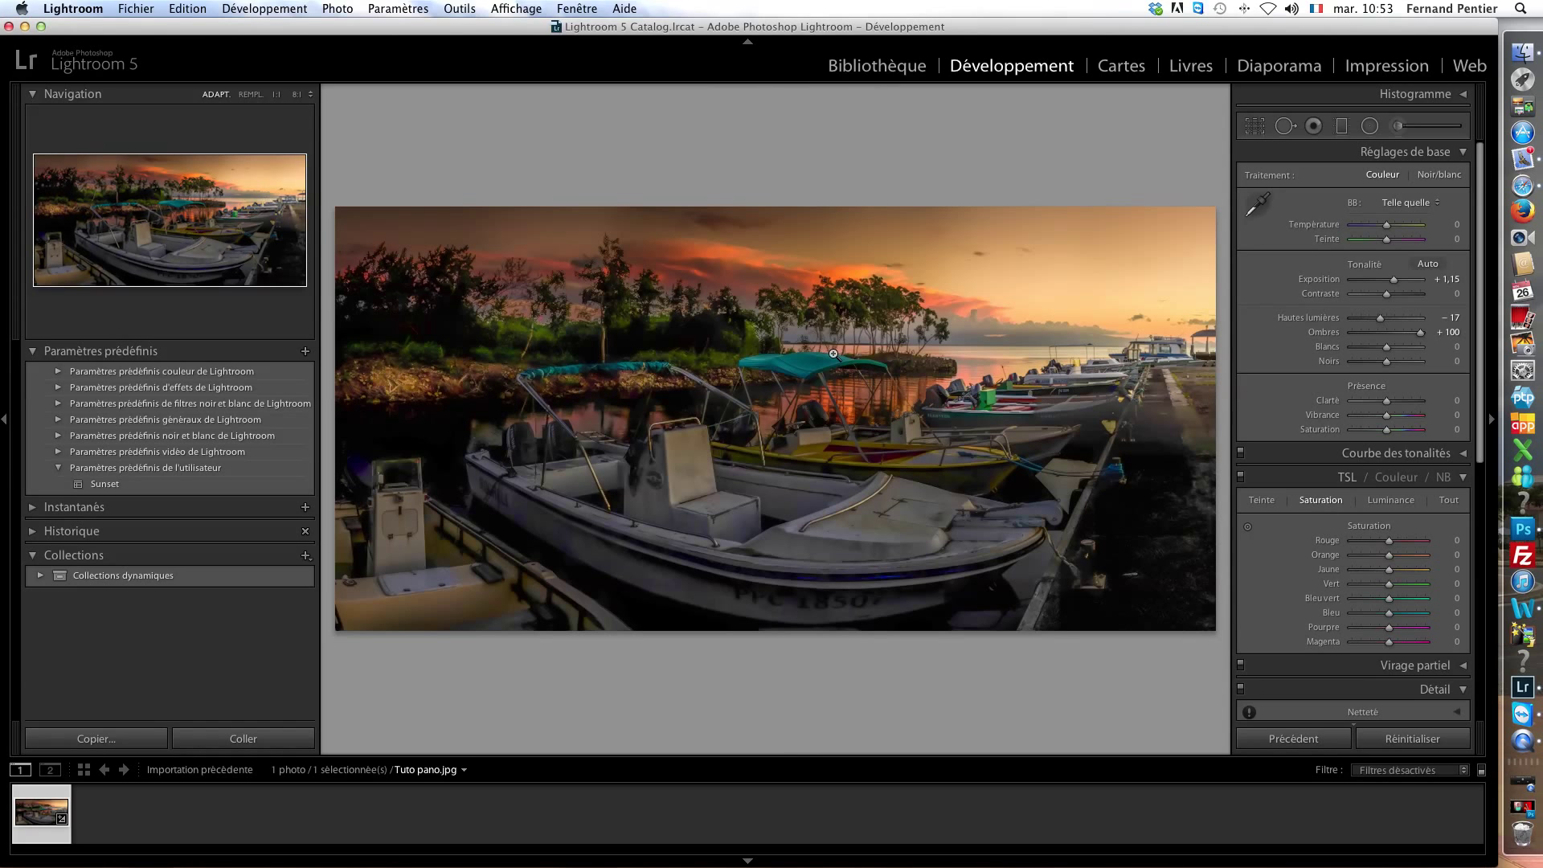
left_click(134, 9)
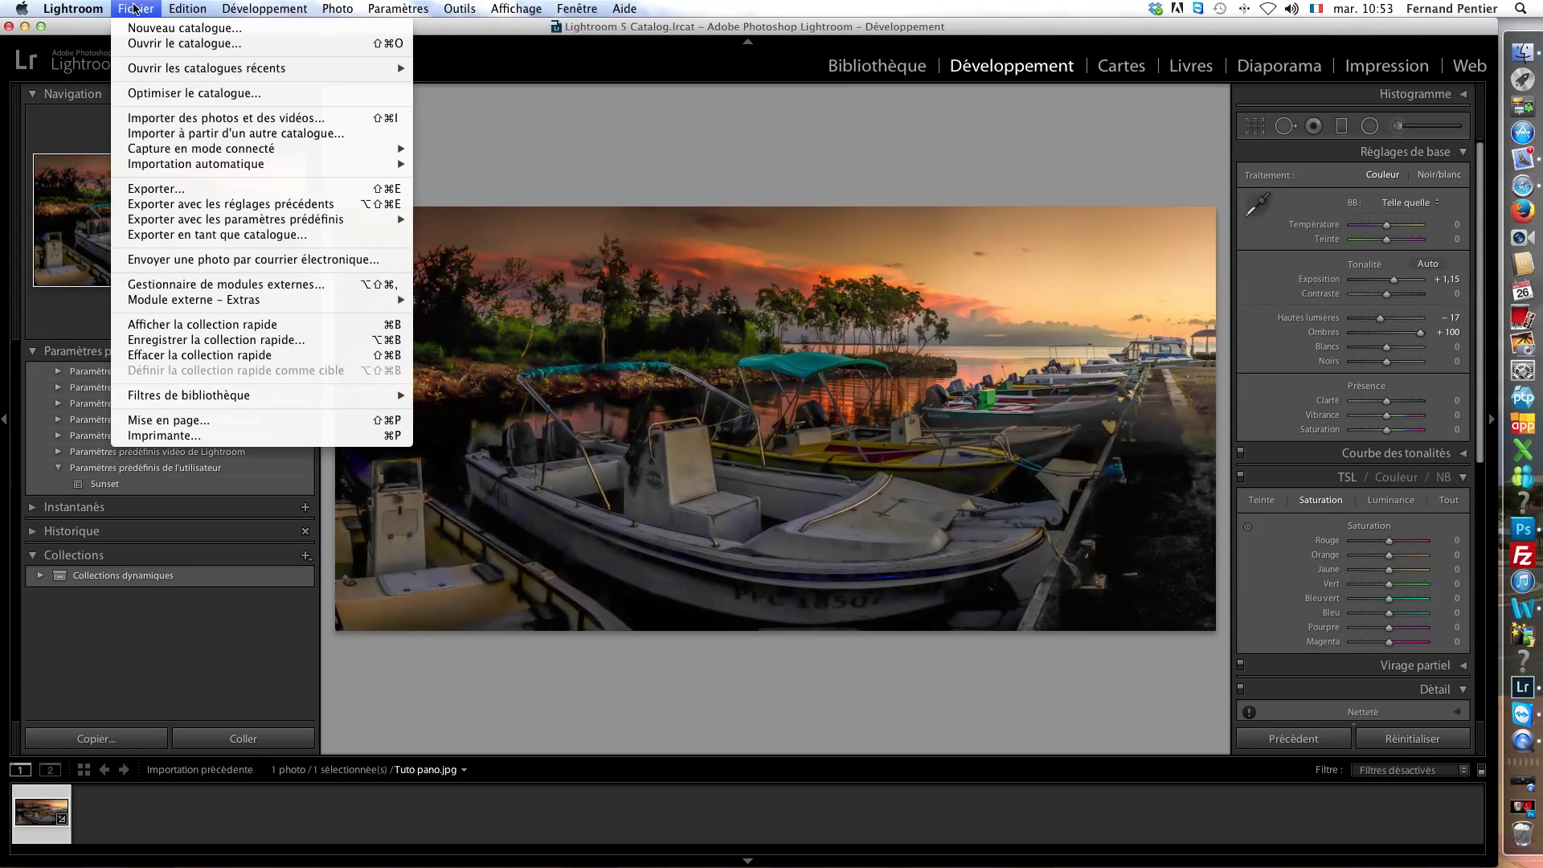
left_click(173, 193)
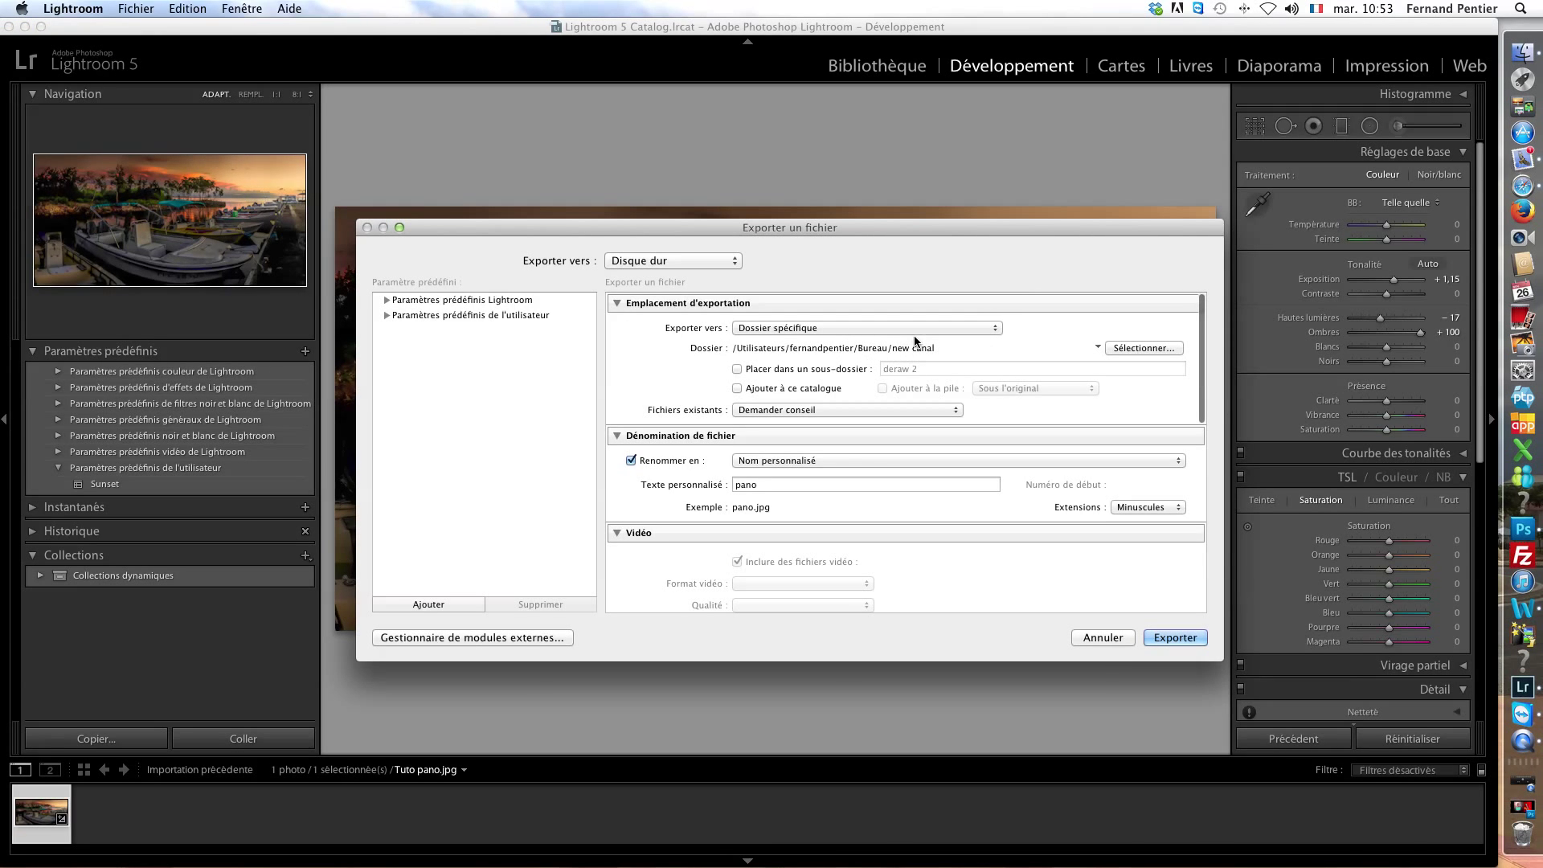
left_click(763, 486)
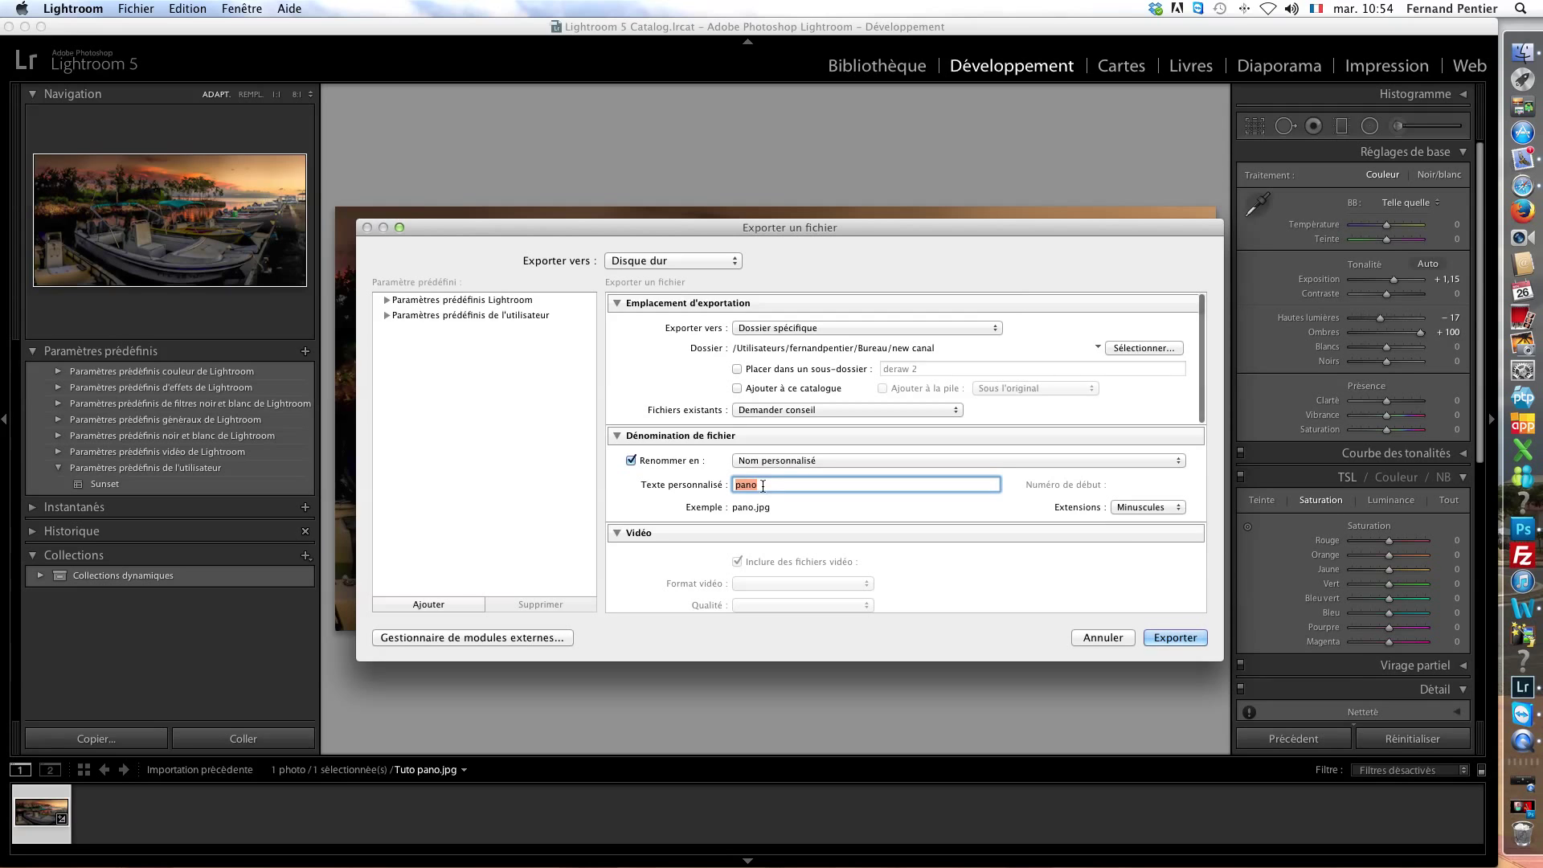
key("Right")
type("fini")
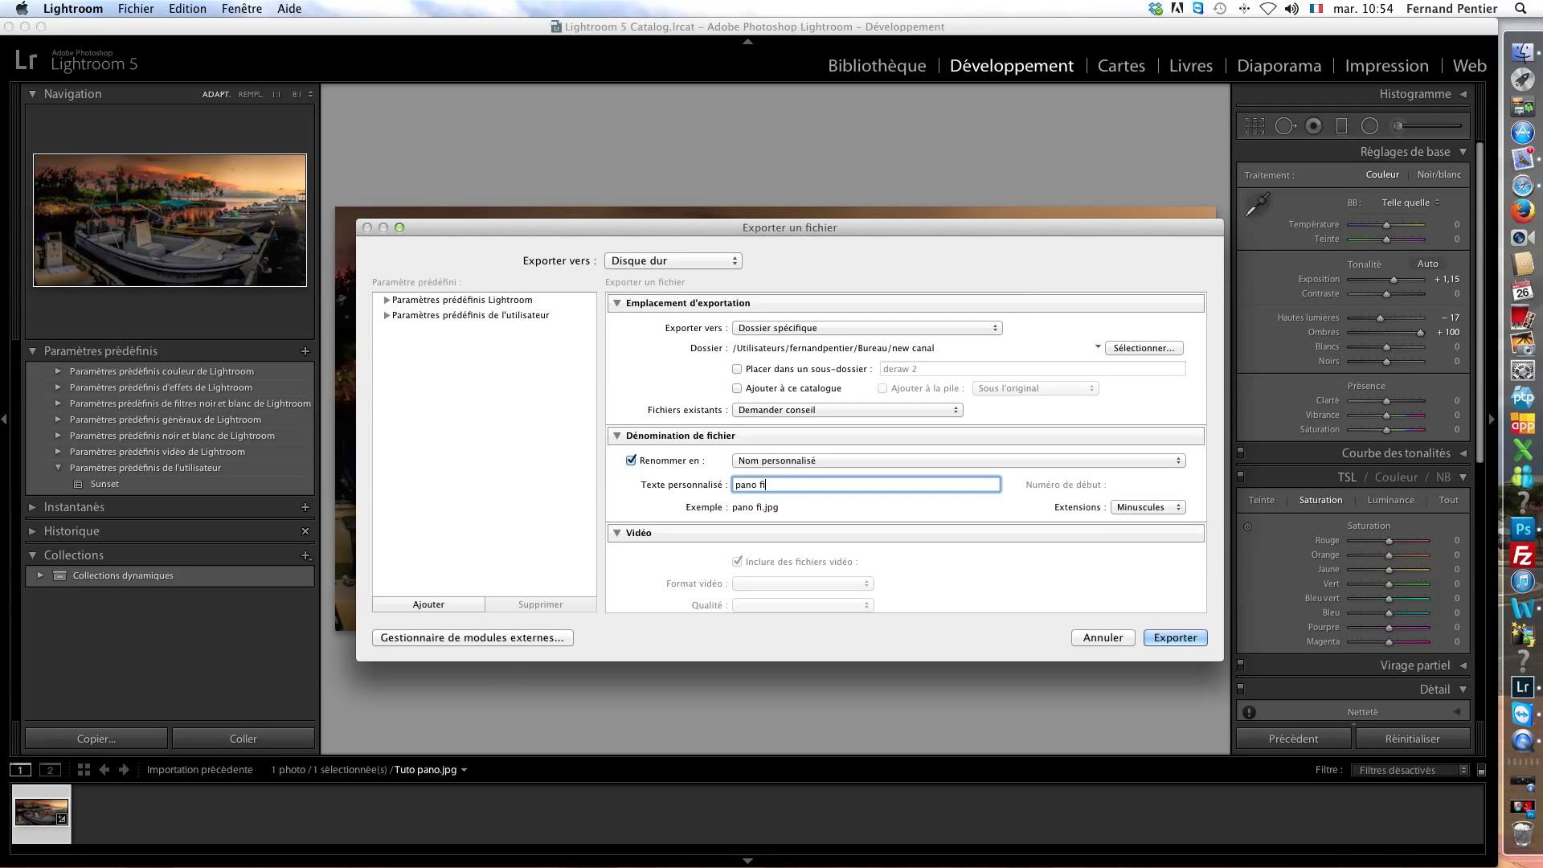
left_click(1174, 637)
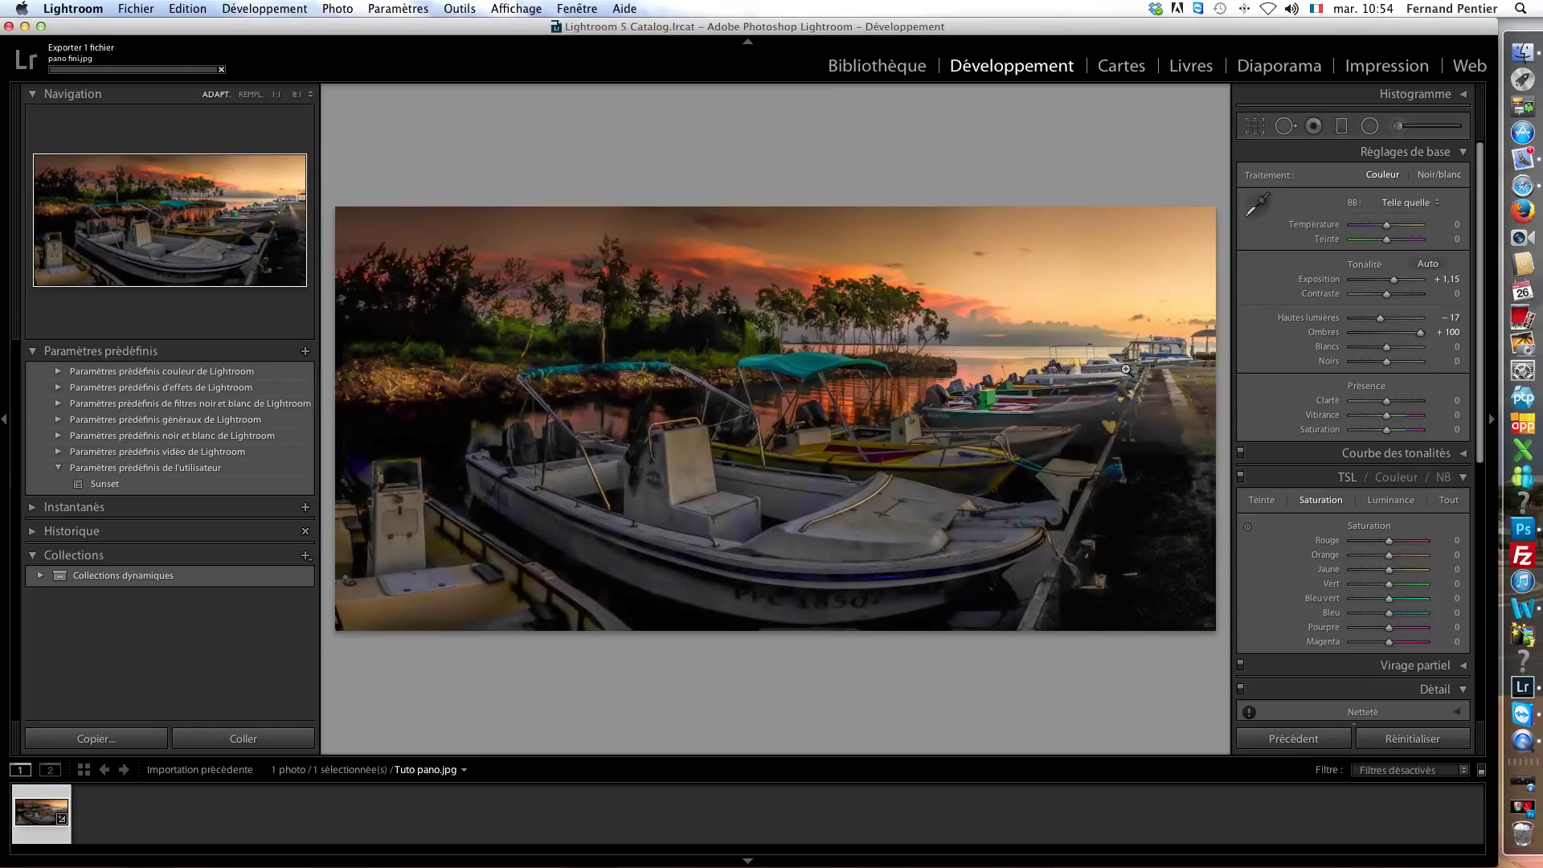
Compare the panorama before and after its adjustments, then close Lightroom, skipping the catalogue backup this time
key("y")
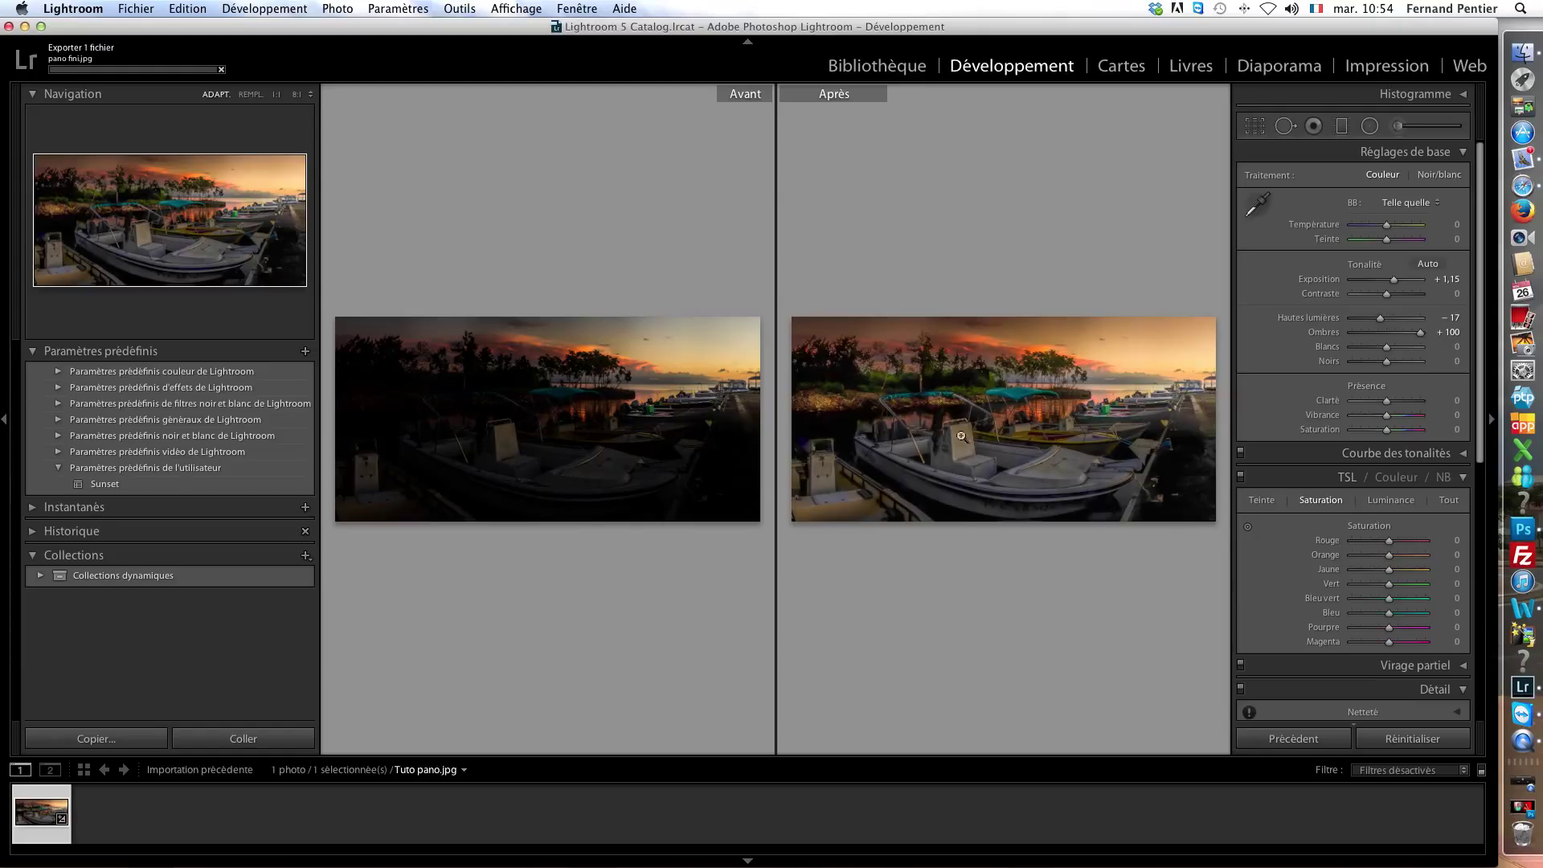
key("y")
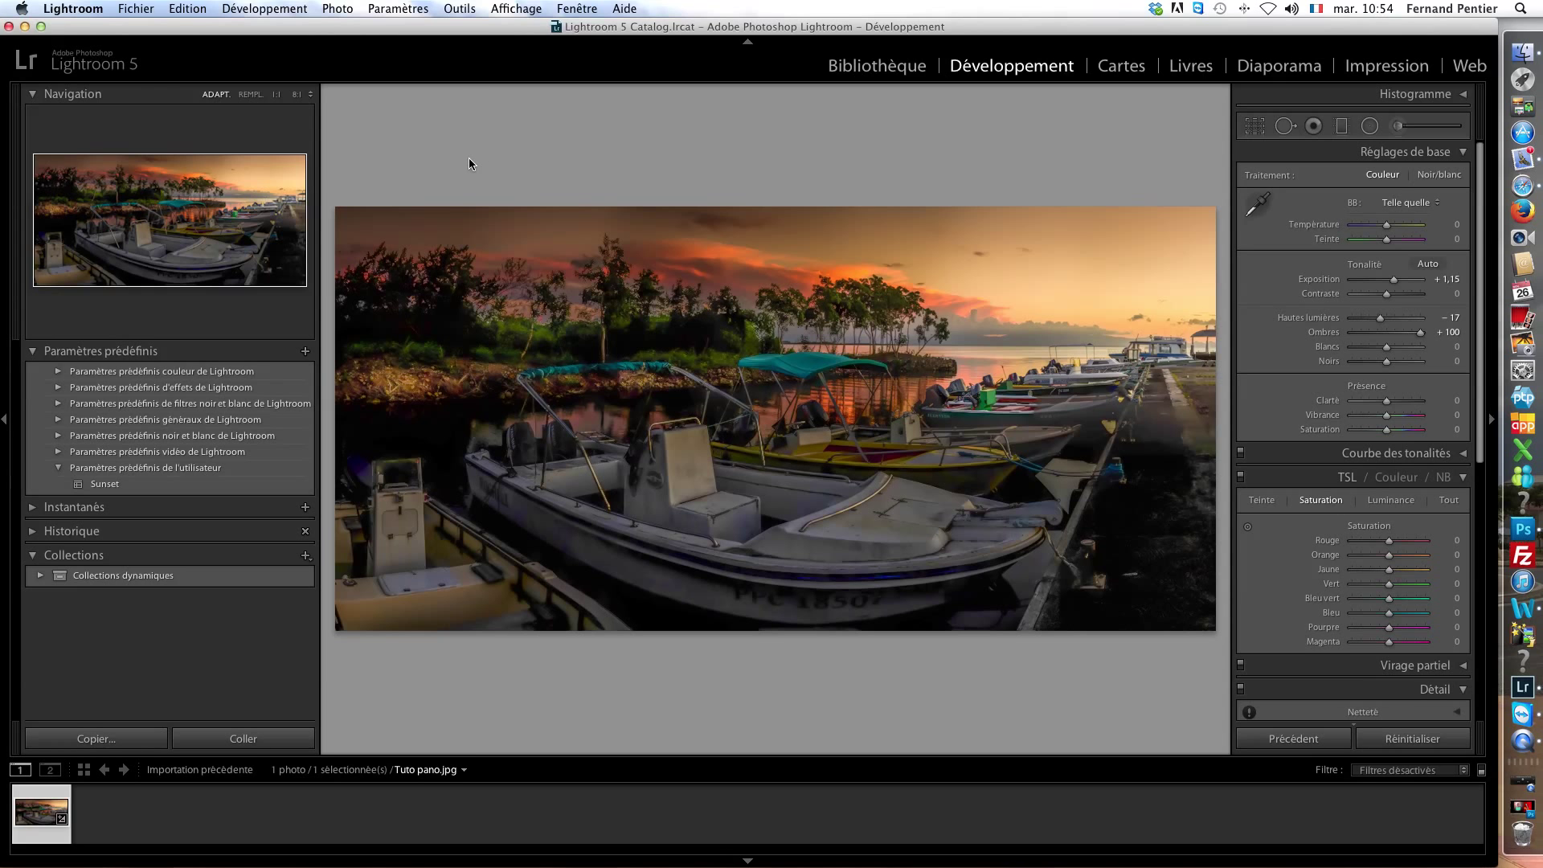
left_click(9, 27)
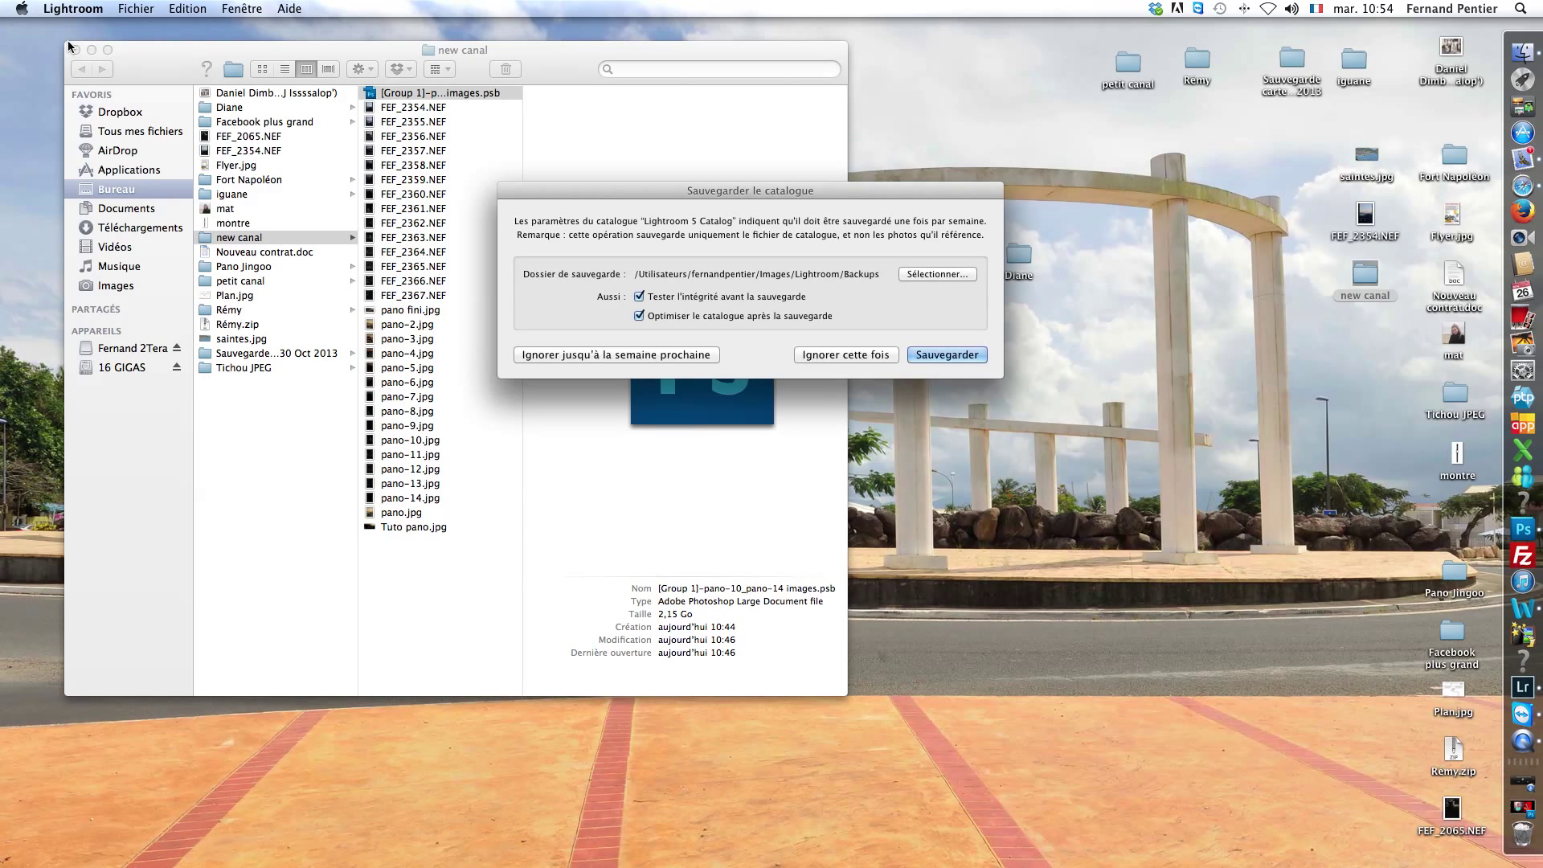
left_click(836, 358)
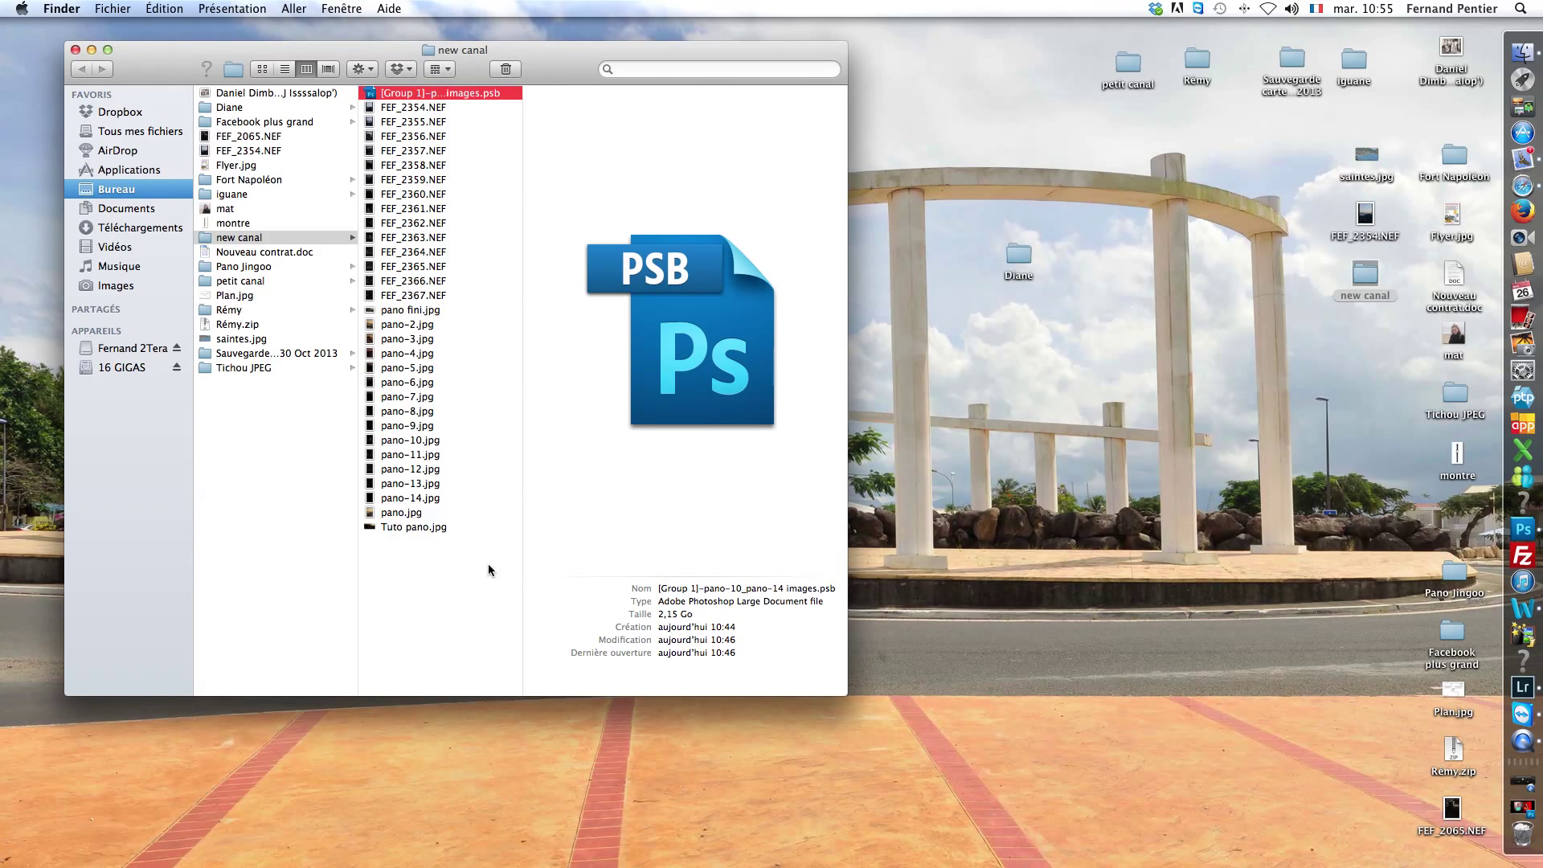
Open pano fini.jpg from the new canal folder in Adobe Photoshop CS5
left_click(371, 312)
right_click(370, 313)
mouse_move(514, 334)
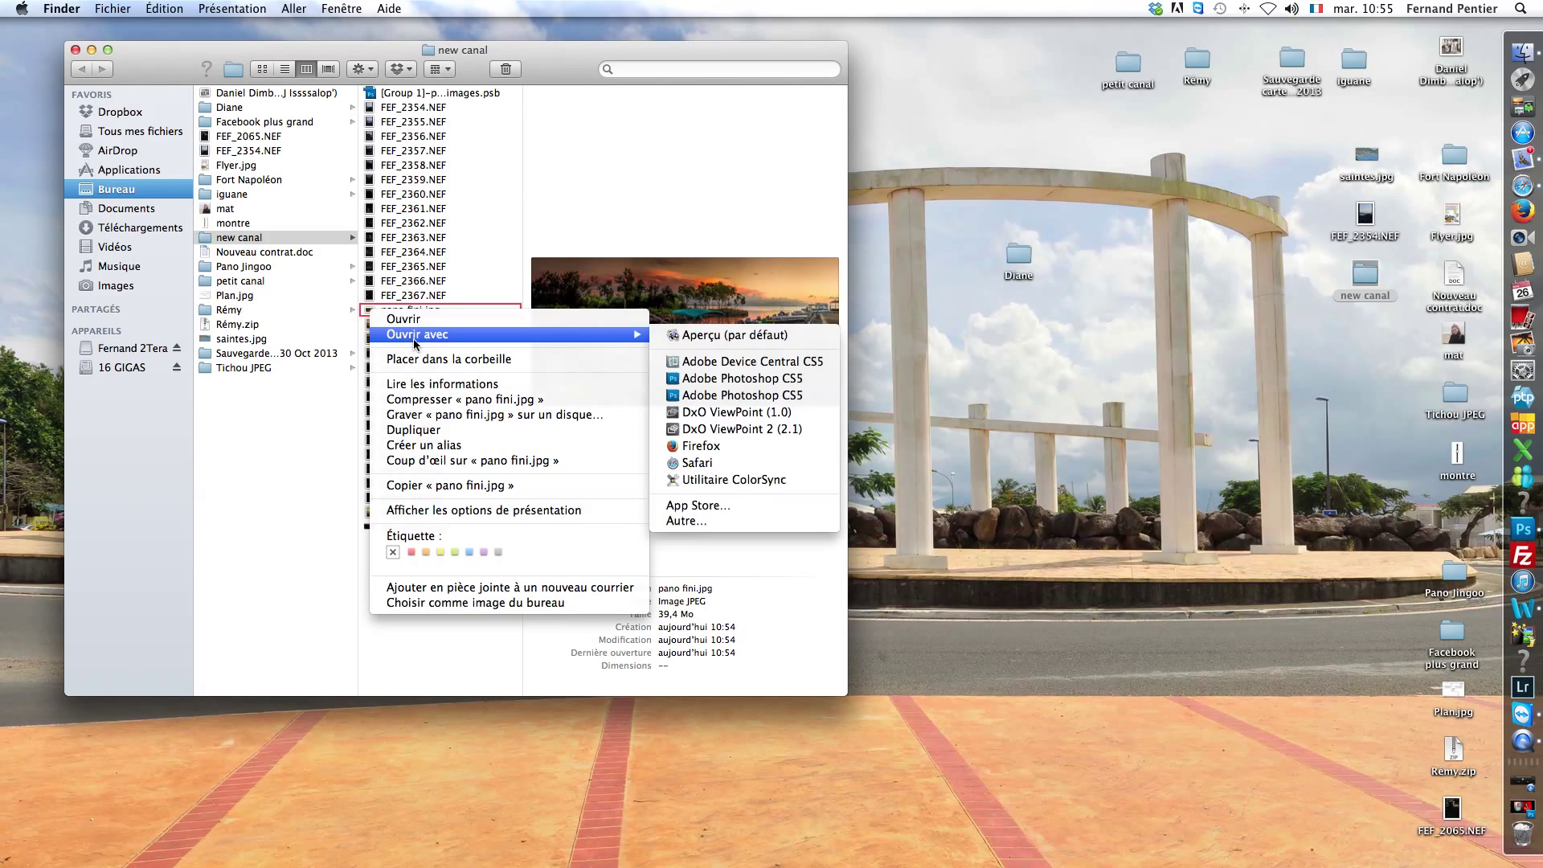
left_click(721, 378)
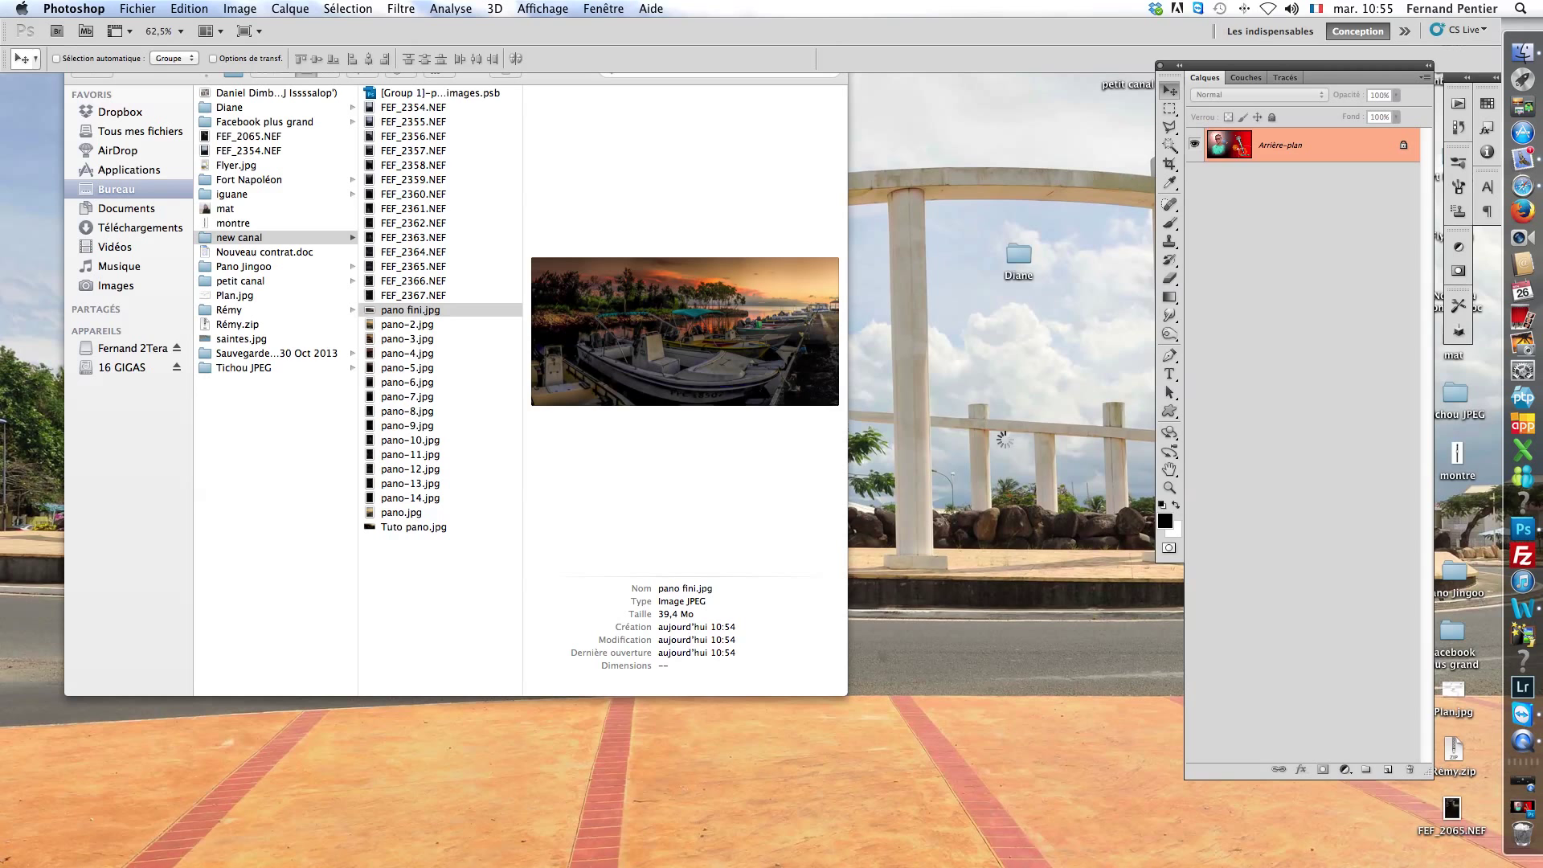
left_click(916, 510)
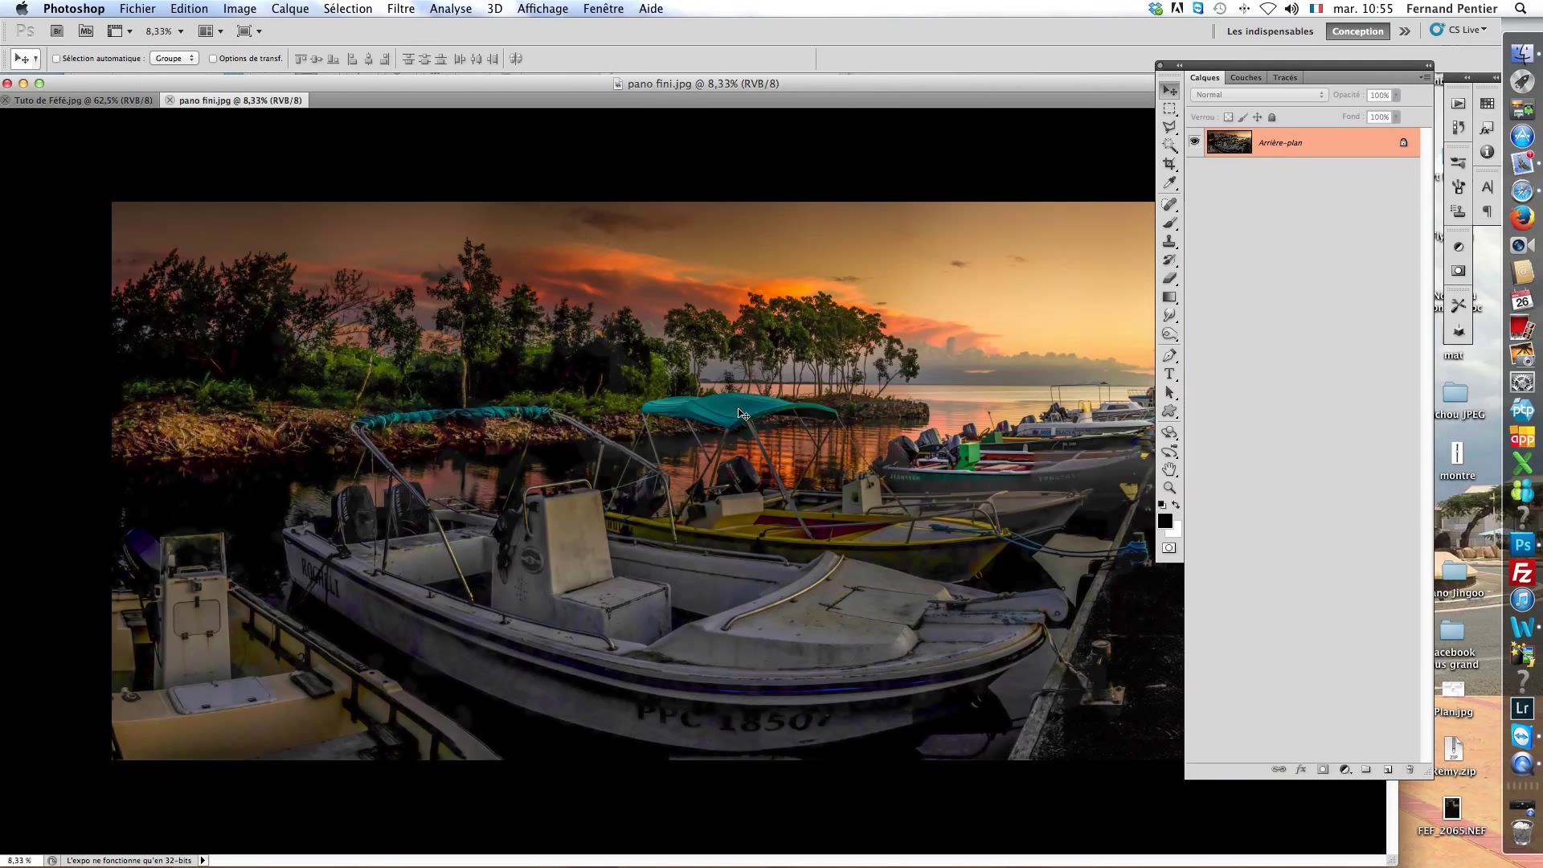
Examine the finished panorama's detail full screen at actual size, from the outboard motors up to the green boat canopy and shoreline
key("f")
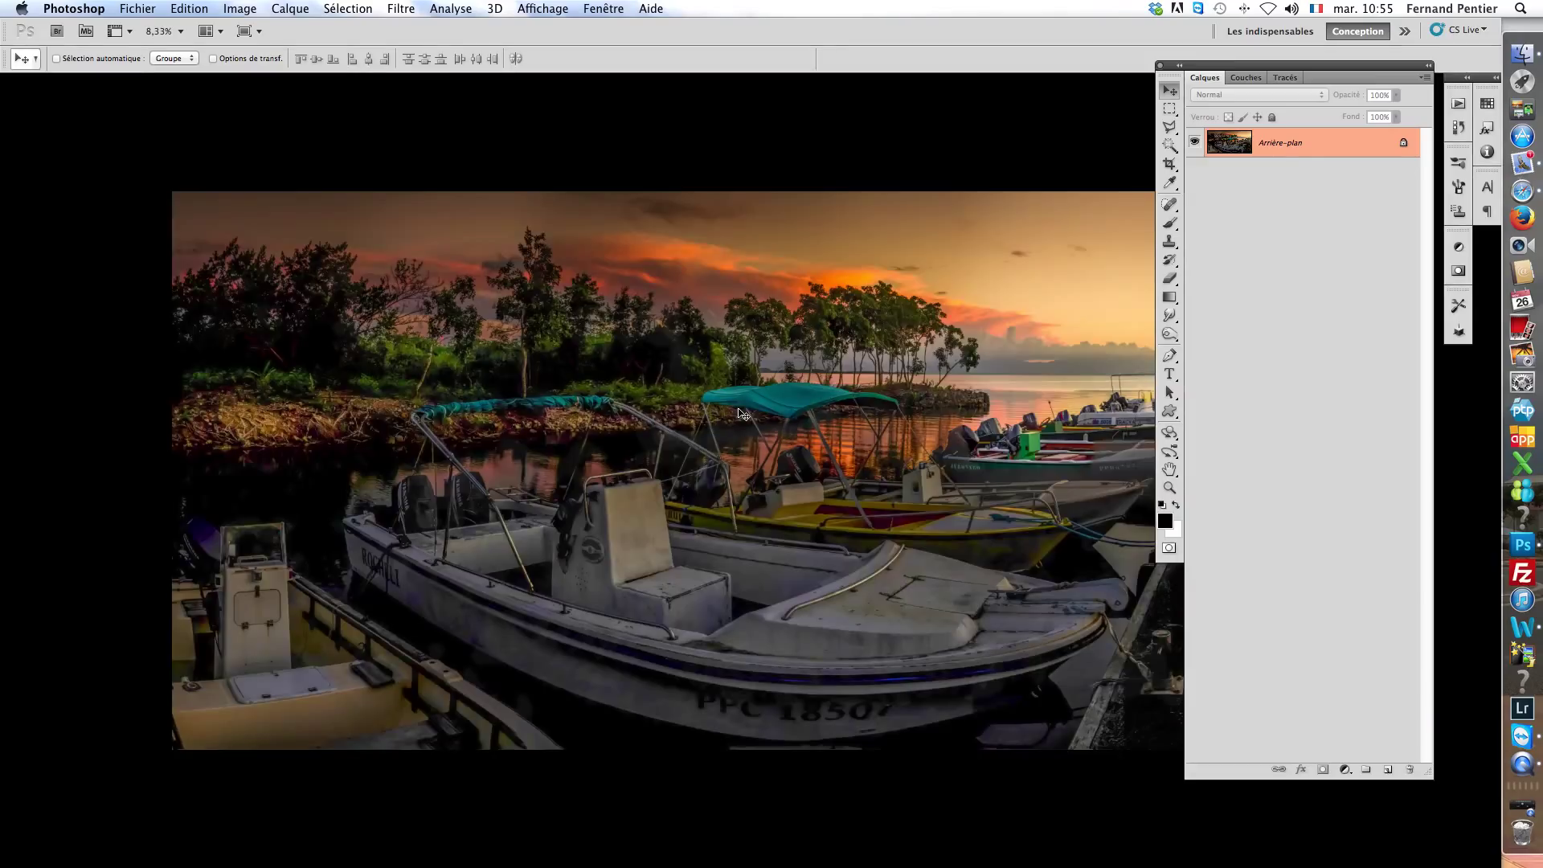
double_click(1170, 490)
key("f")
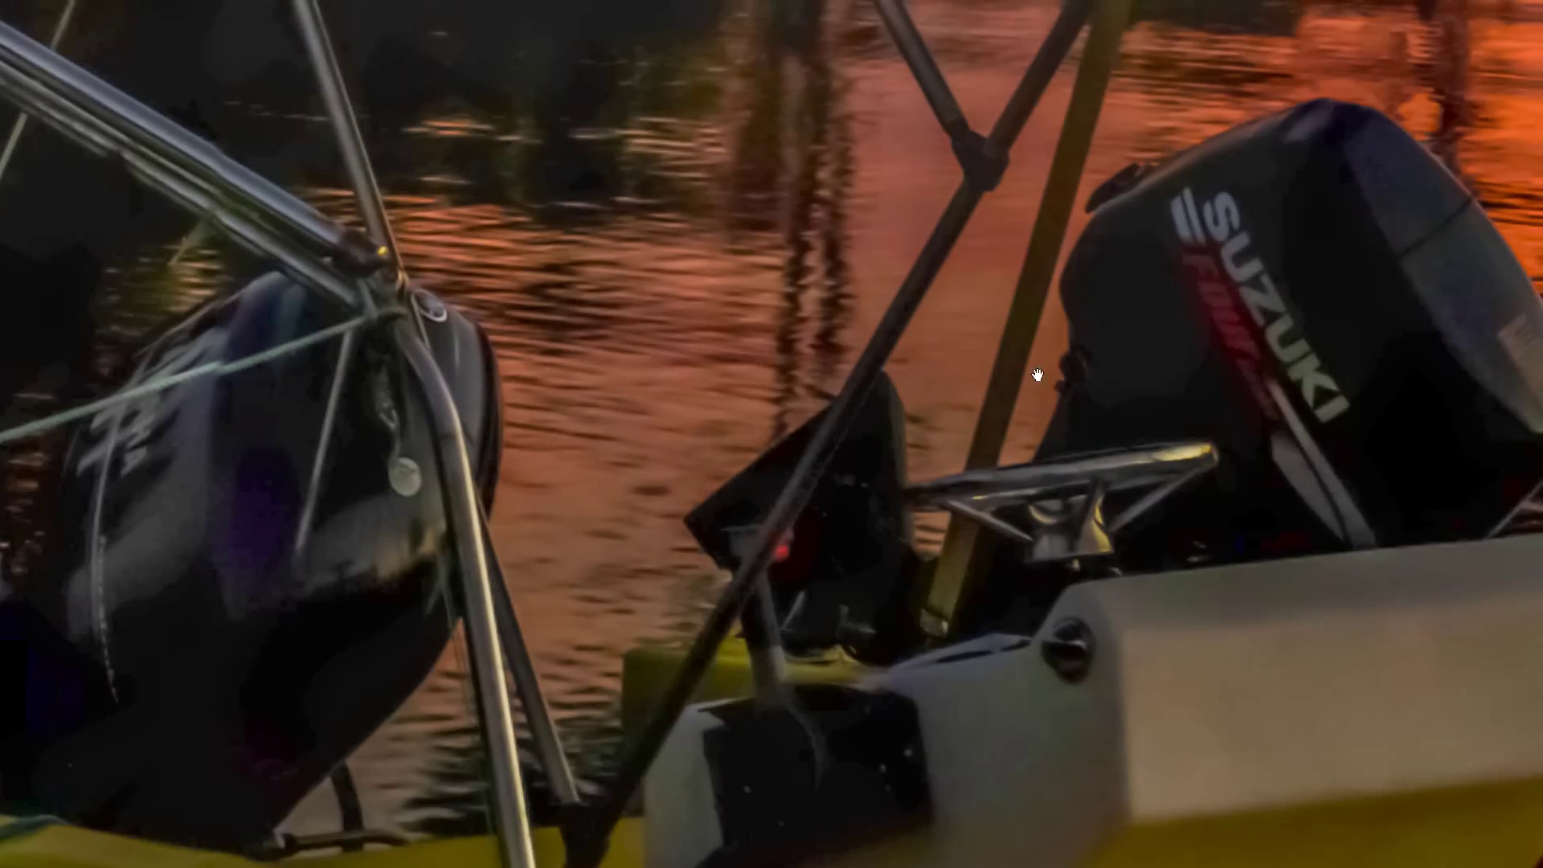
left_click_drag(1036, 375, 689, 593)
left_click_drag(975, 444, 723, 678)
left_click_drag(643, 266, 637, 556)
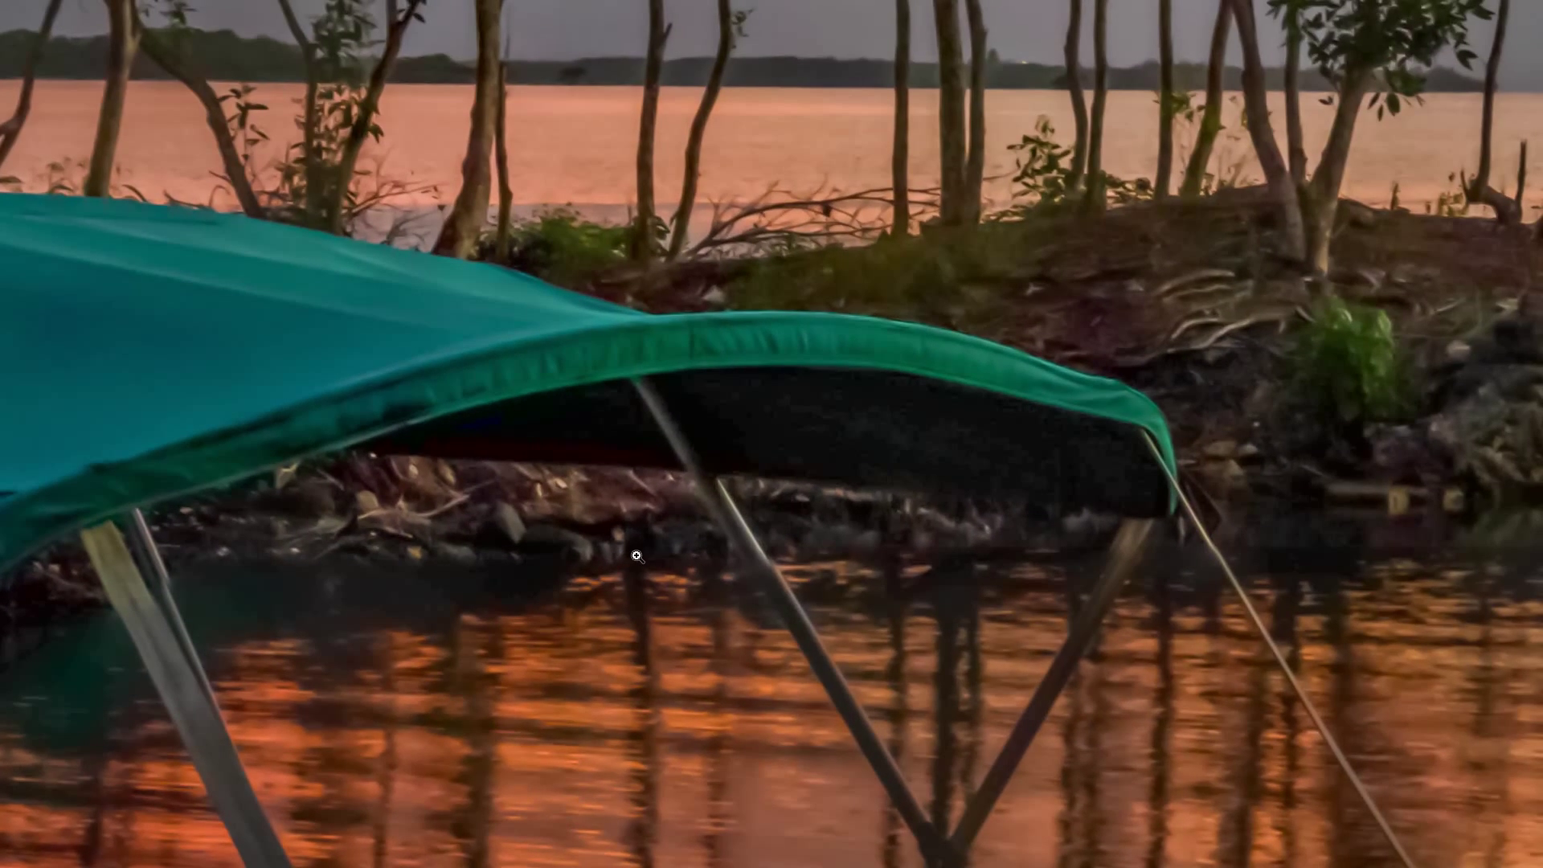